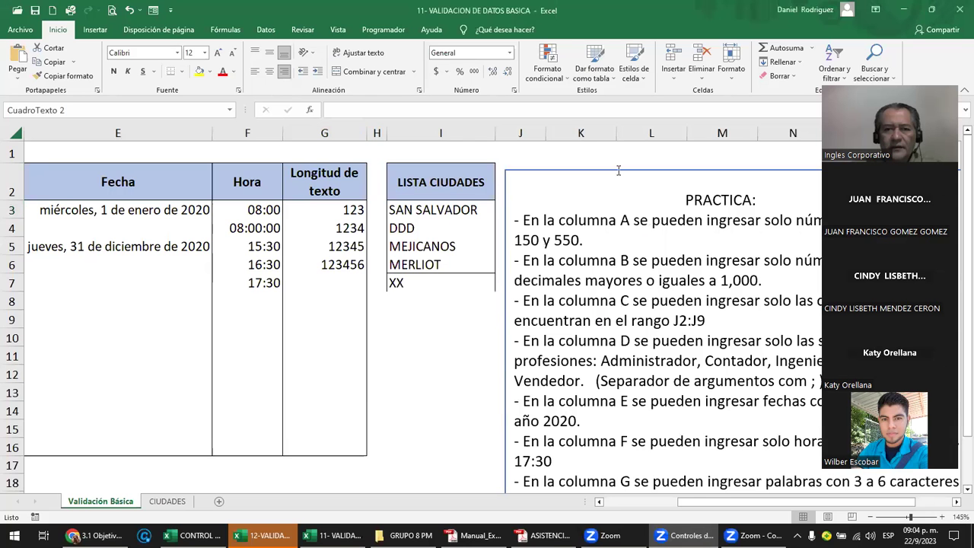
- Bring the shared 11- VALIDACION DE DATOS BASICA workbook to the front from the Zoom gallery
{"action": "left_click", "coordinate": [618, 170]}
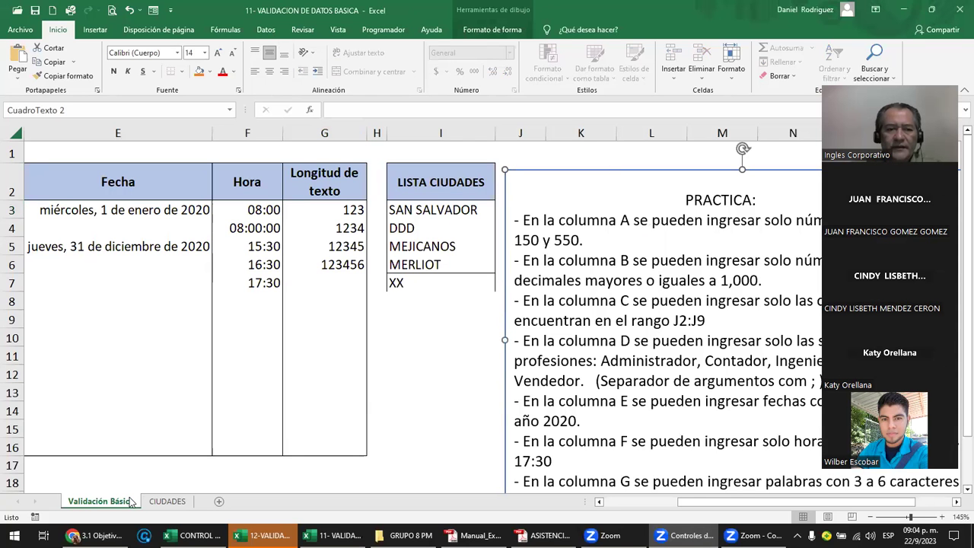
- Check the input messages on cells E5, D5 and A5, then select the practice table A3:G17
{"action": "left_click", "coordinate": [124, 255]}
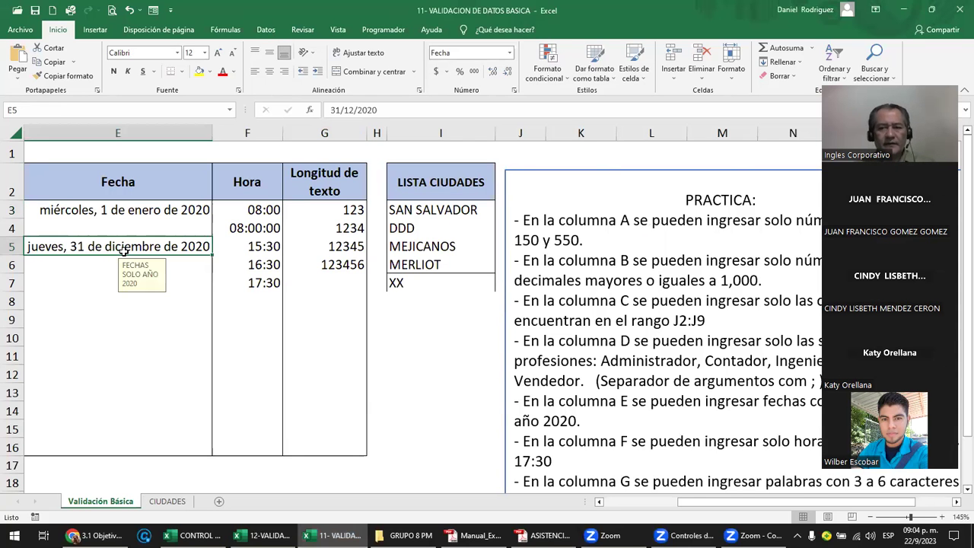
{"action": "key", "text": "Left"}
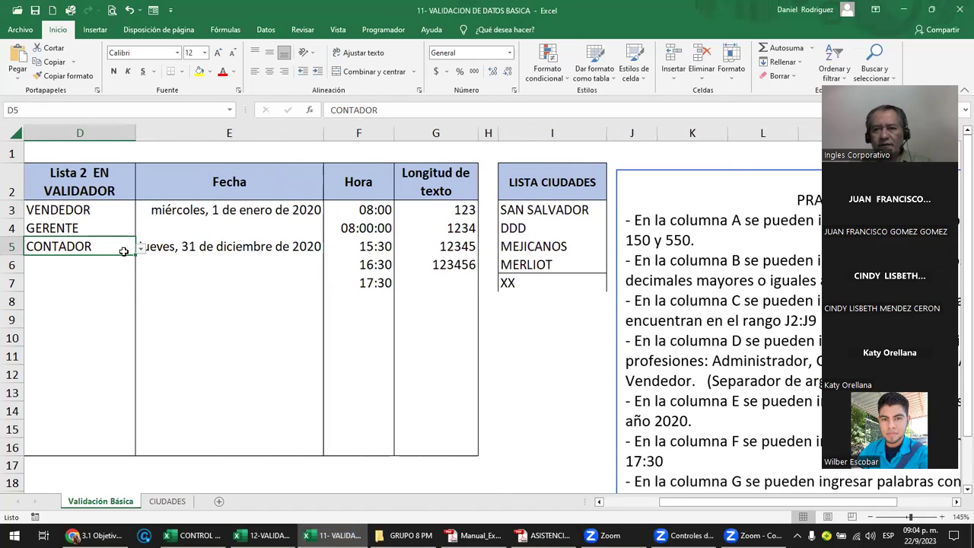
{"action": "key", "text": "Left"}
{"action": "key", "text": "Left"}
{"action": "key", "text": "Left"}
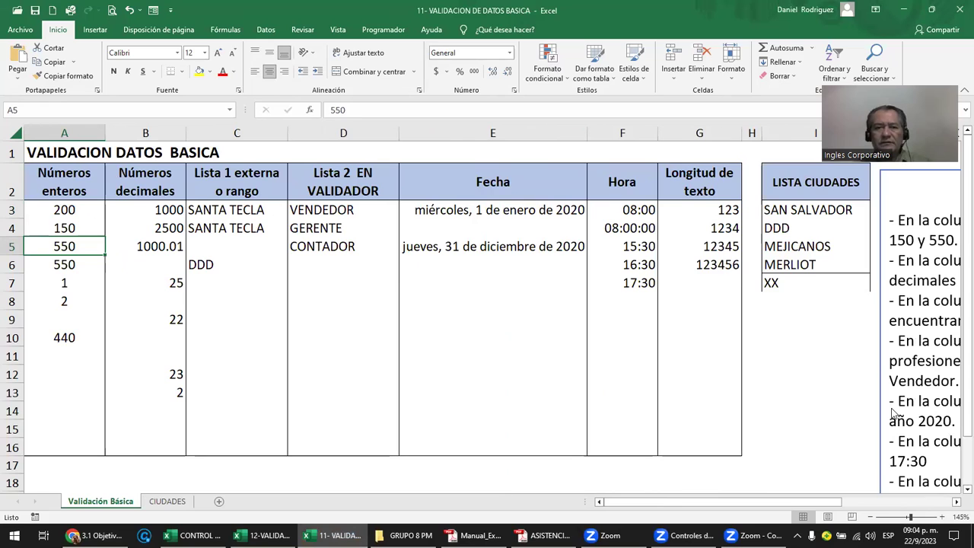
{"action": "left_click_drag", "start_coordinate": [74, 212], "coordinate": [691, 464]}
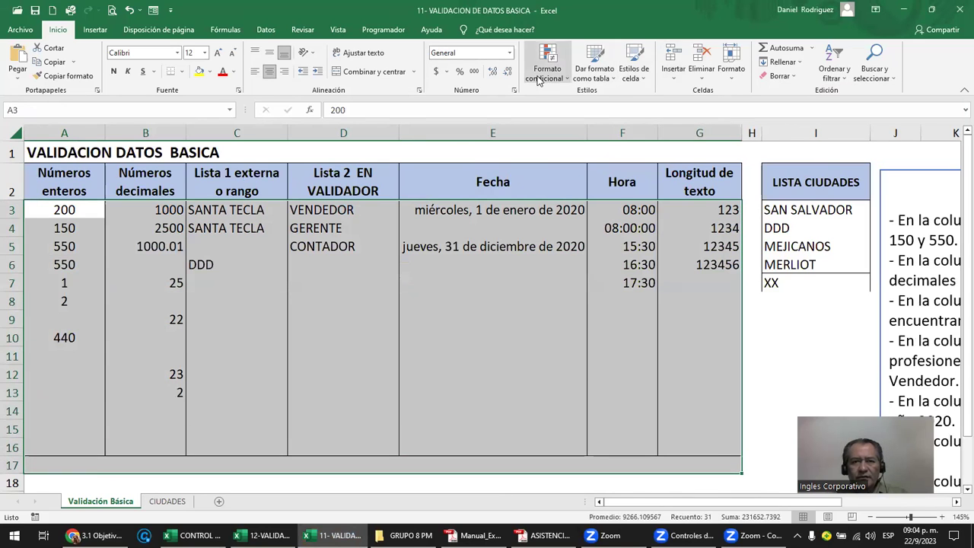
- Review the Data Validation settings for A3:G17 and cancel without changes
{"action": "left_click", "coordinate": [266, 30]}
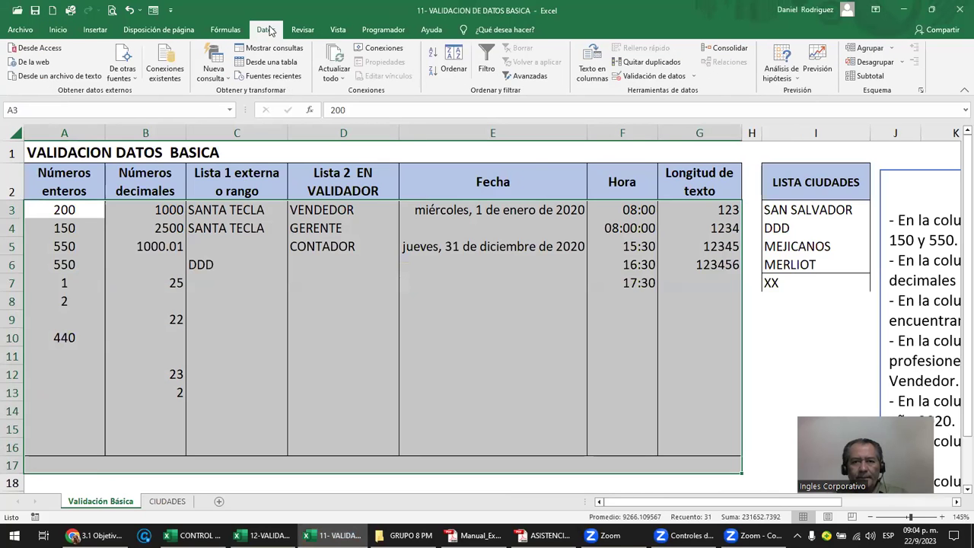
{"action": "left_click", "coordinate": [697, 77]}
{"action": "left_click", "coordinate": [696, 77]}
{"action": "left_click", "coordinate": [678, 80]}
{"action": "key", "text": "Escape"}
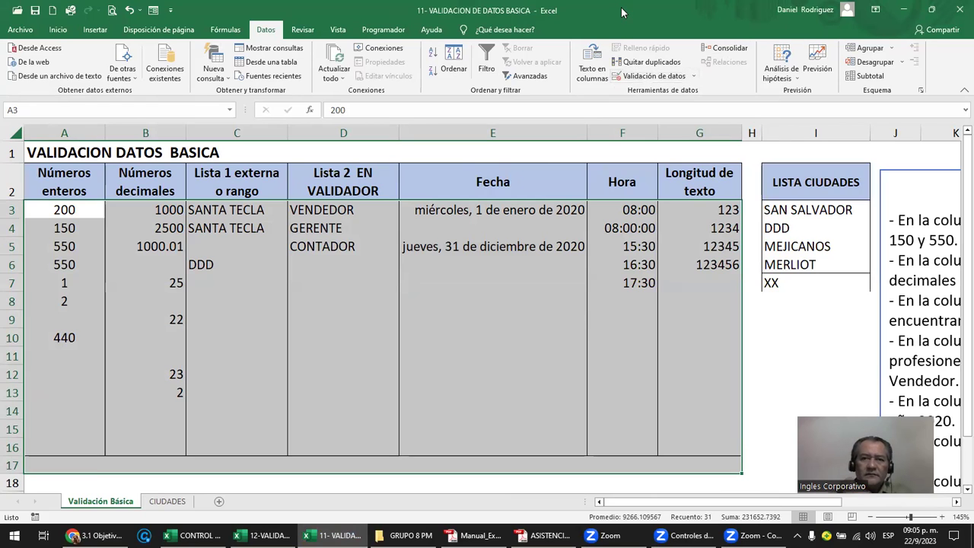
- Select A3:A13, close the basic validation workbook and return to the lesson page in Chrome
{"action": "left_click", "coordinate": [556, 178]}
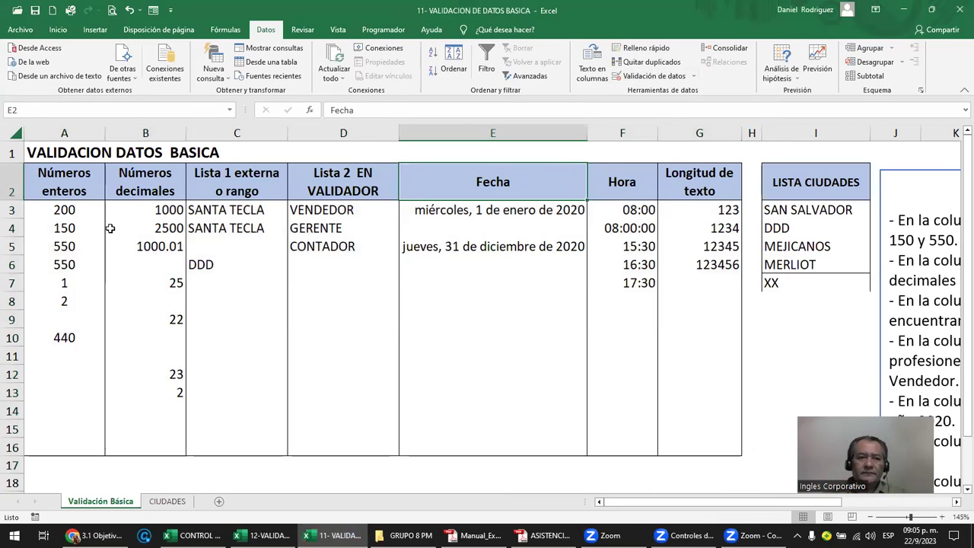
{"action": "left_click_drag", "start_coordinate": [64, 209], "coordinate": [54, 445]}
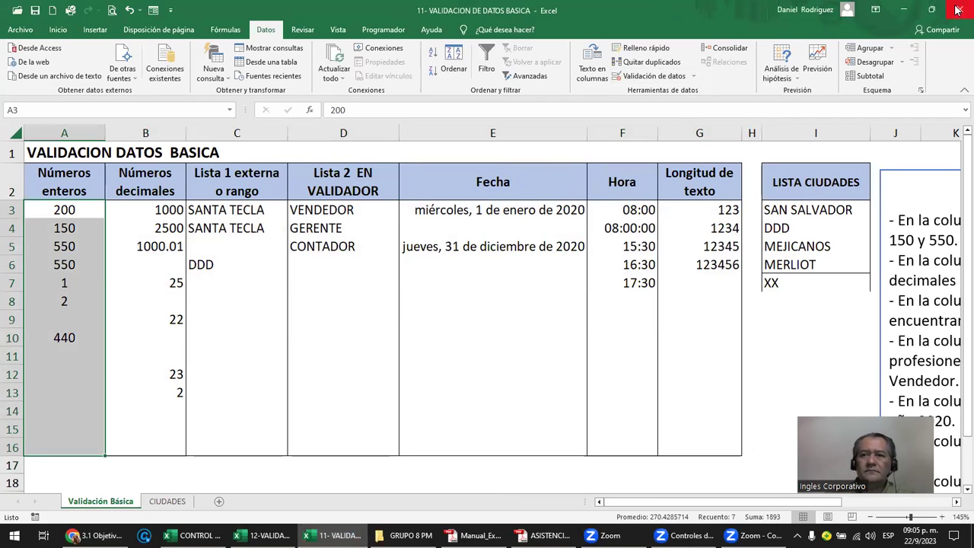
{"action": "key", "text": "alt+Tab"}
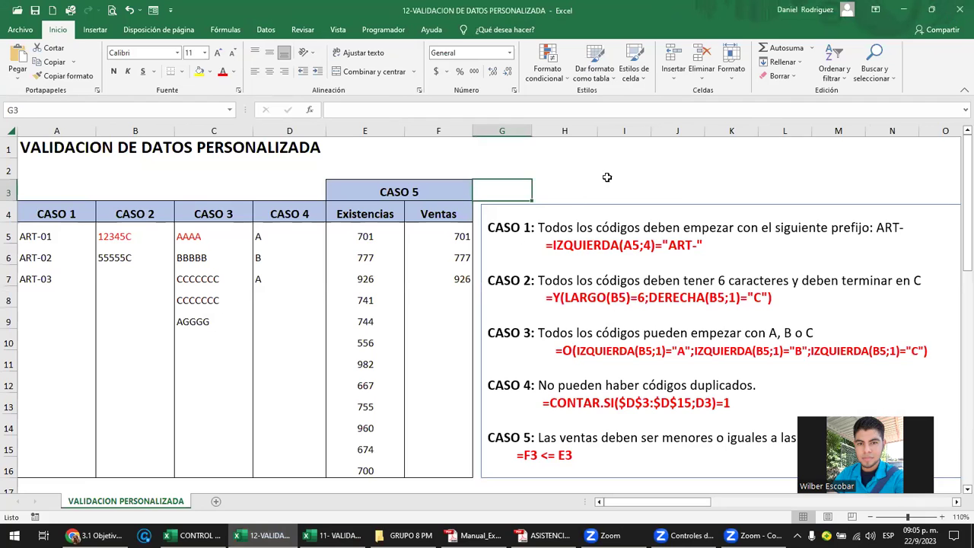
{"action": "left_click", "coordinate": [959, 11]}
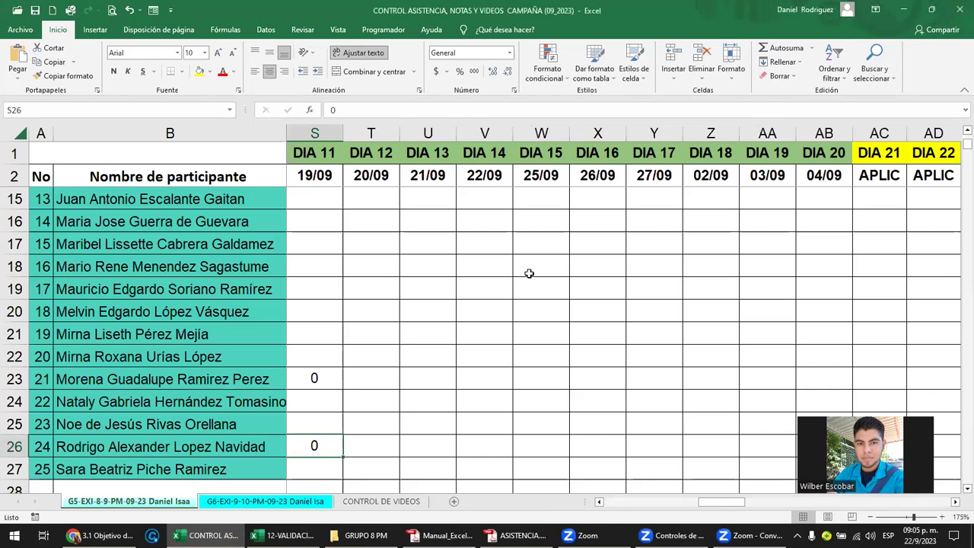
{"action": "key", "text": "alt+Tab"}
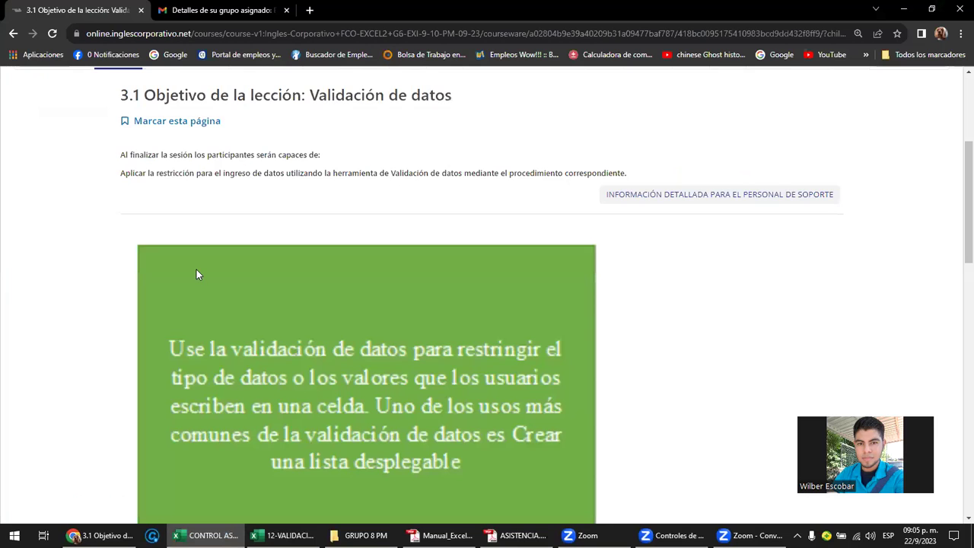
- Search Google for 'WA' in a new tab and open the WhatsApp Web result
{"action": "left_click", "coordinate": [309, 11]}
{"action": "type", "text": "WA"}
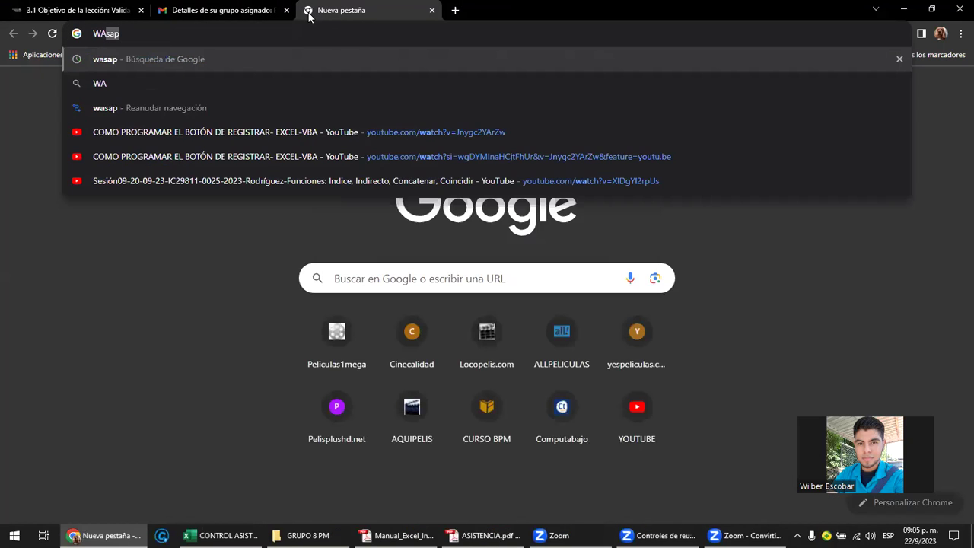
{"action": "key", "text": "Return"}
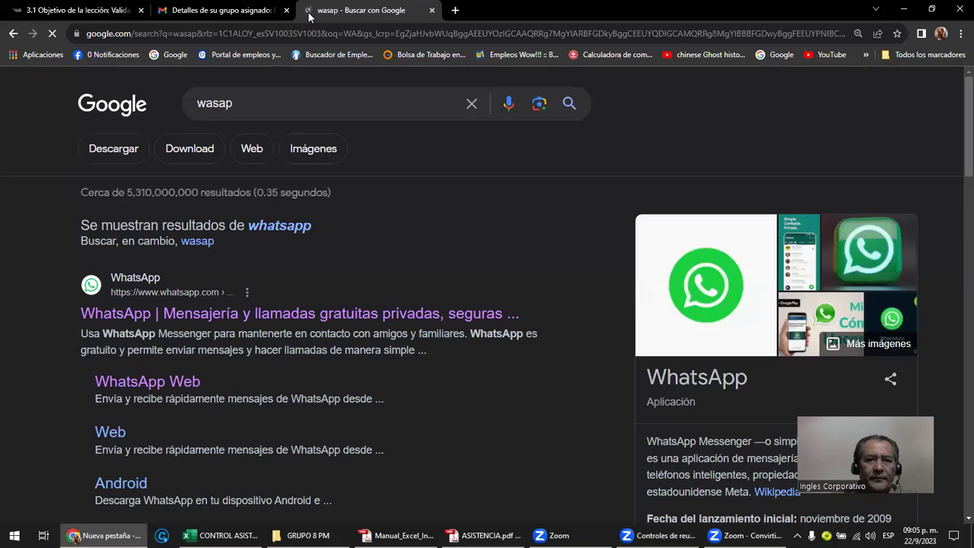
{"action": "left_click", "coordinate": [165, 382]}
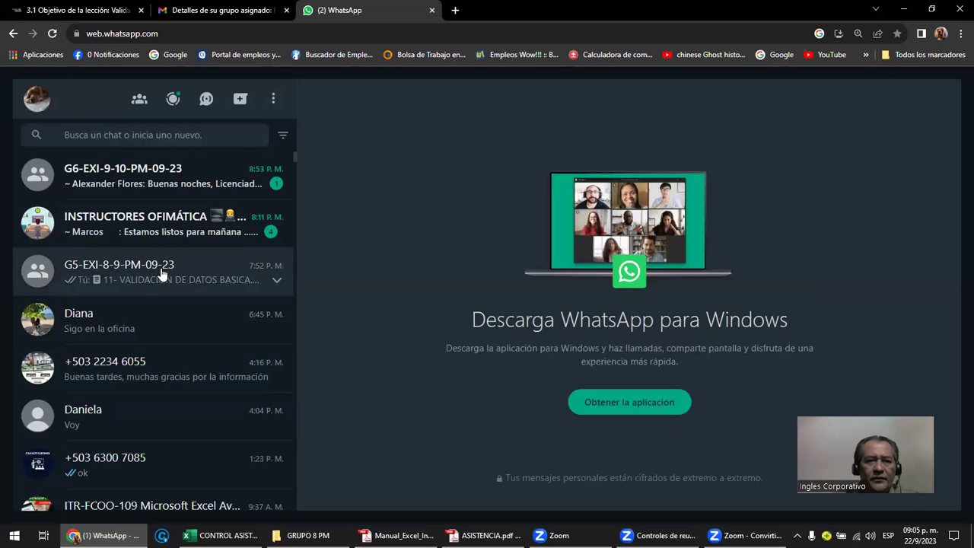
- Save 11- VALIDACION DE DATOS BASICA.xlsx from the G5-EXI-8-9-PM-09-23 chat and reveal it in Descargas
{"action": "left_click", "coordinate": [162, 274]}
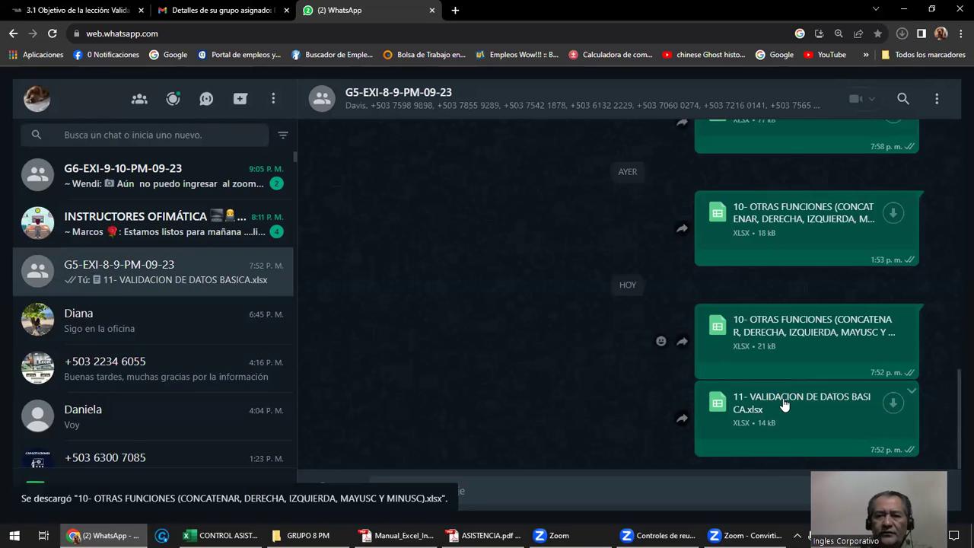
{"action": "left_click", "coordinate": [783, 406]}
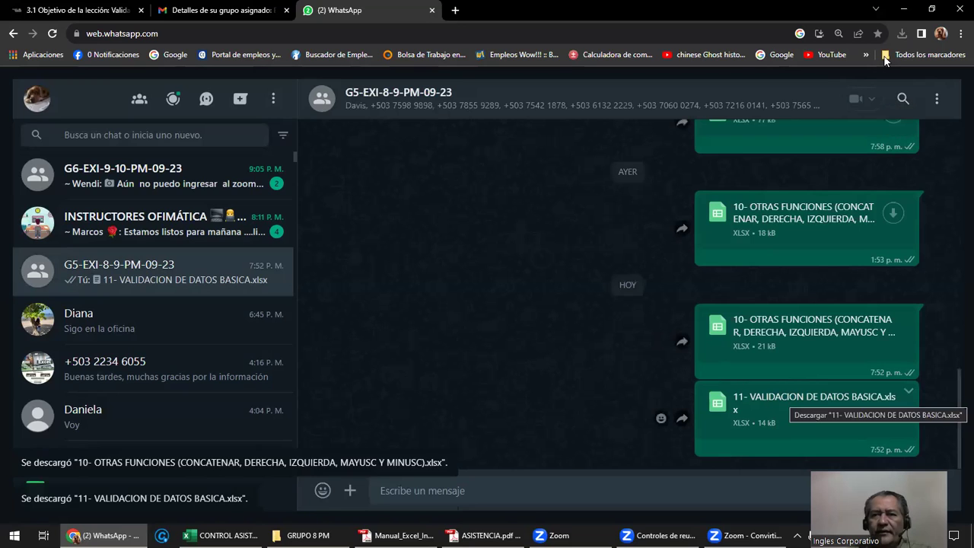
{"action": "left_click", "coordinate": [902, 36]}
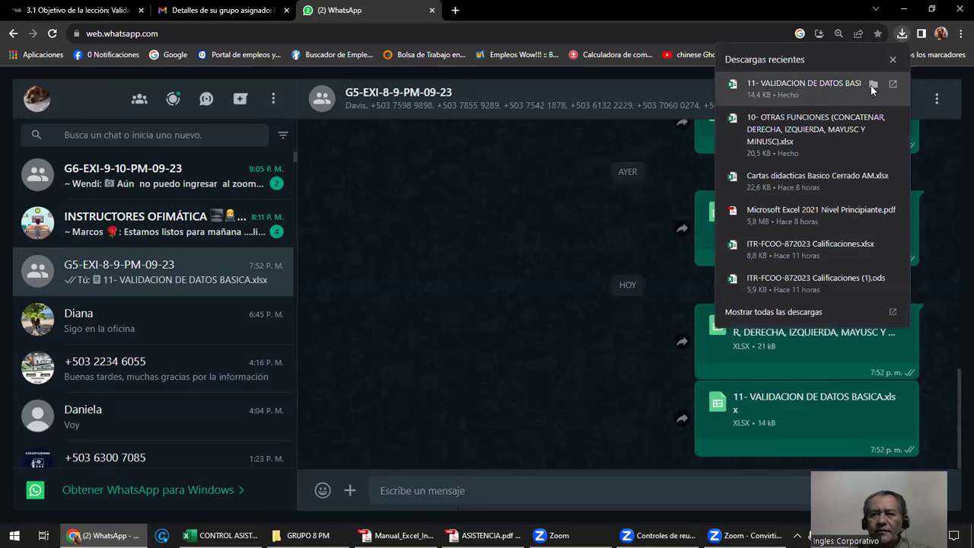
{"action": "left_click", "coordinate": [871, 85]}
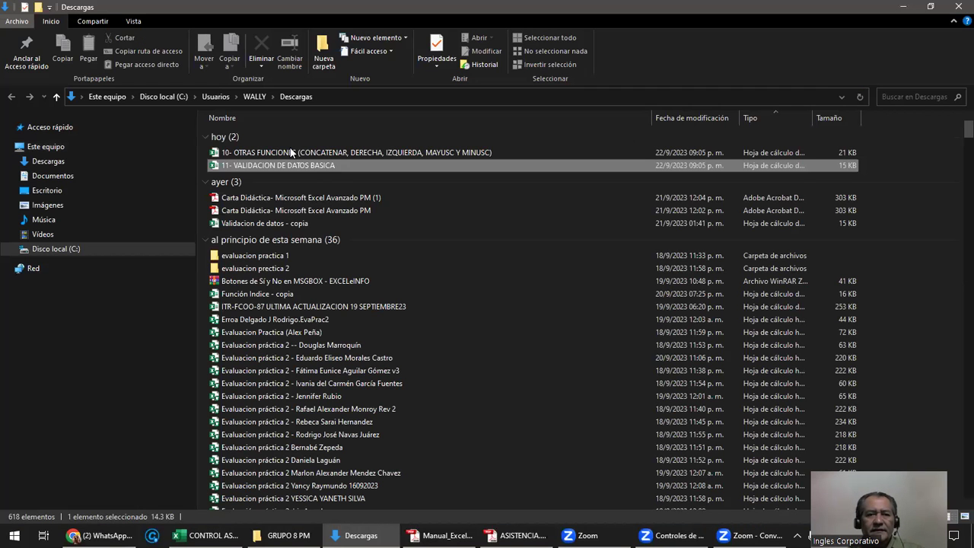
- Confirm that 10- OTRAS FUNCIONES is in the Descargas folder
{"action": "left_click", "coordinate": [384, 155]}
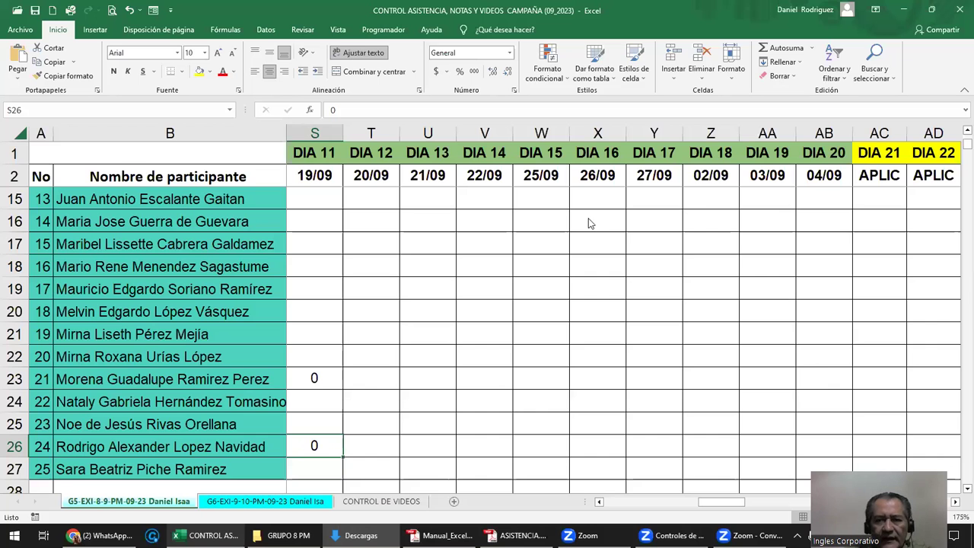
{"action": "mouse_move", "coordinate": [807, 341]}
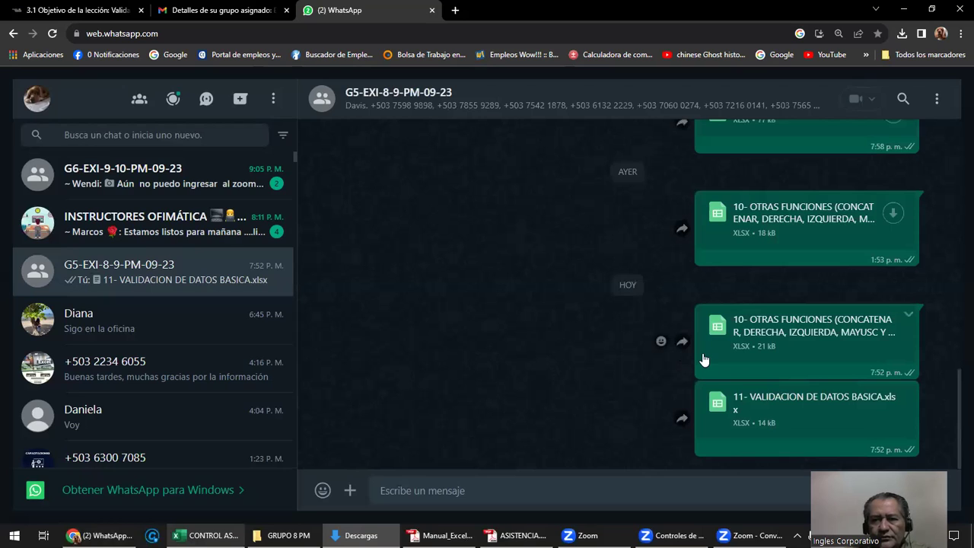
- Back in WhatsApp Web, find and open the G6-EXI-9-10-PM-09-23 group chat
{"action": "left_click", "coordinate": [702, 373]}
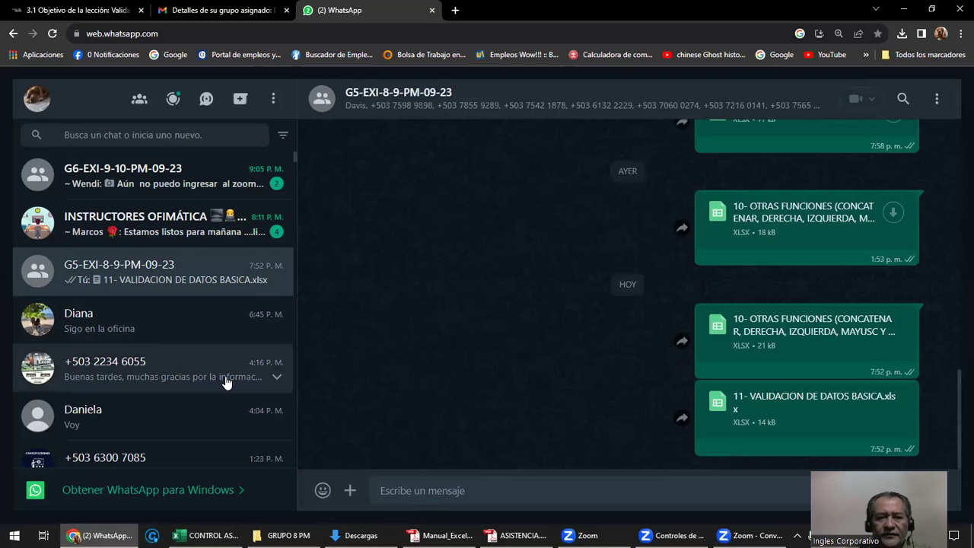
{"action": "scroll", "coordinate": [227, 378], "scroll_direction": "down", "scroll_amount": 3}
{"action": "scroll", "coordinate": [218, 366], "scroll_direction": "up", "scroll_amount": 3}
{"action": "left_click", "coordinate": [180, 282]}
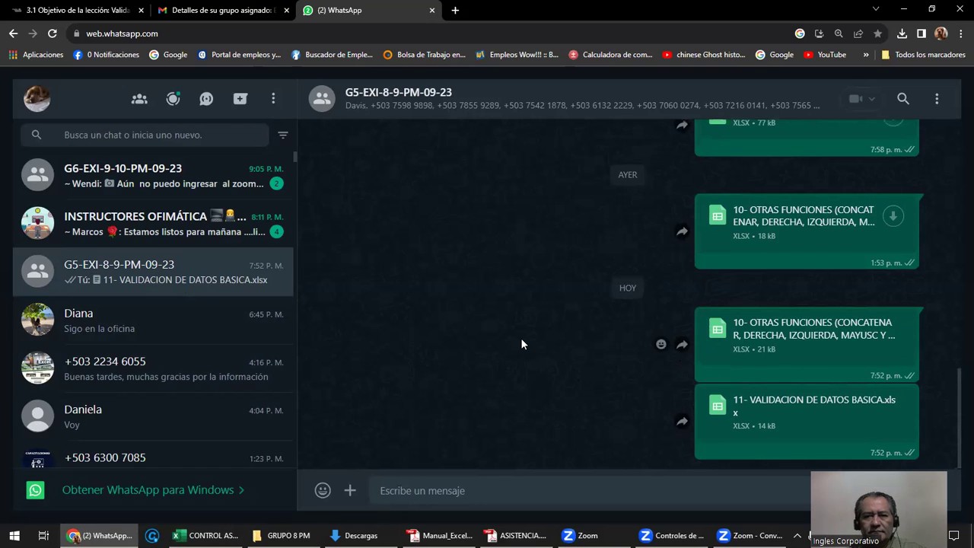
{"action": "scroll", "coordinate": [522, 341], "scroll_direction": "up", "scroll_amount": 3}
{"action": "scroll", "coordinate": [466, 327], "scroll_direction": "down", "scroll_amount": 3}
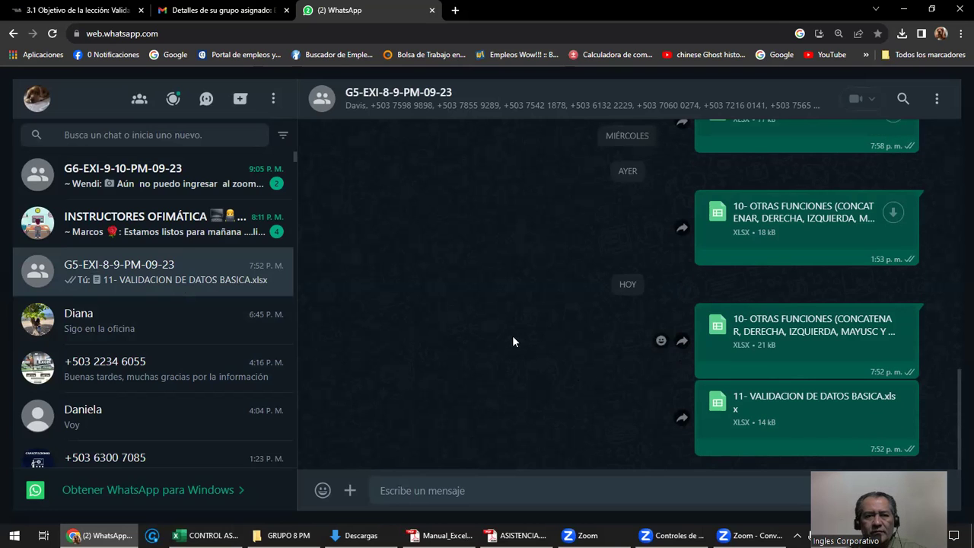
{"action": "left_click", "coordinate": [161, 183]}
{"action": "scroll", "coordinate": [733, 376], "scroll_direction": "up", "scroll_amount": 2}
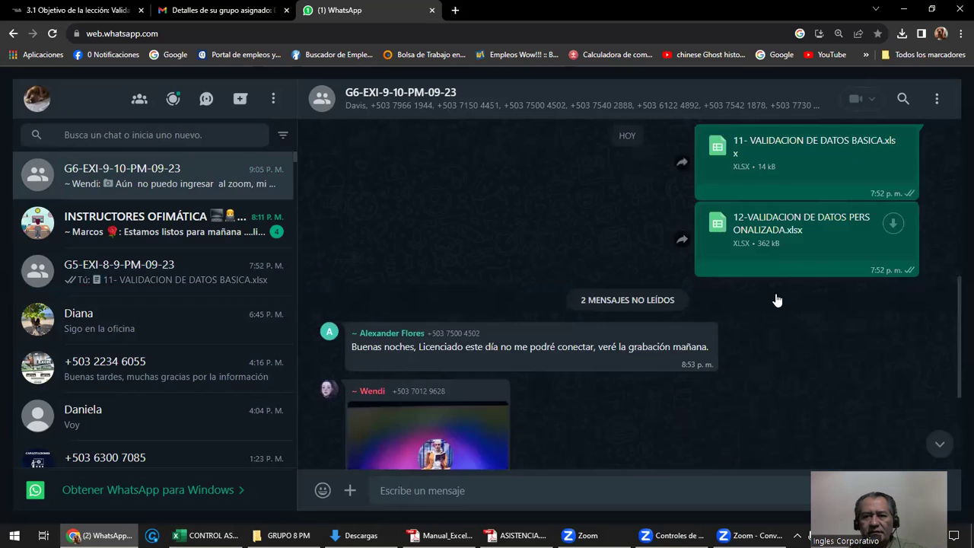
{"action": "scroll", "coordinate": [776, 300], "scroll_direction": "up", "scroll_amount": 2}
- Download 11- VALIDACION DE DATOS BASICA.xlsx and 12-VALIDACION DE DATOS PERSONALIZADA.xlsx, then show workbook 12 in its folder
{"action": "left_click", "coordinate": [773, 265]}
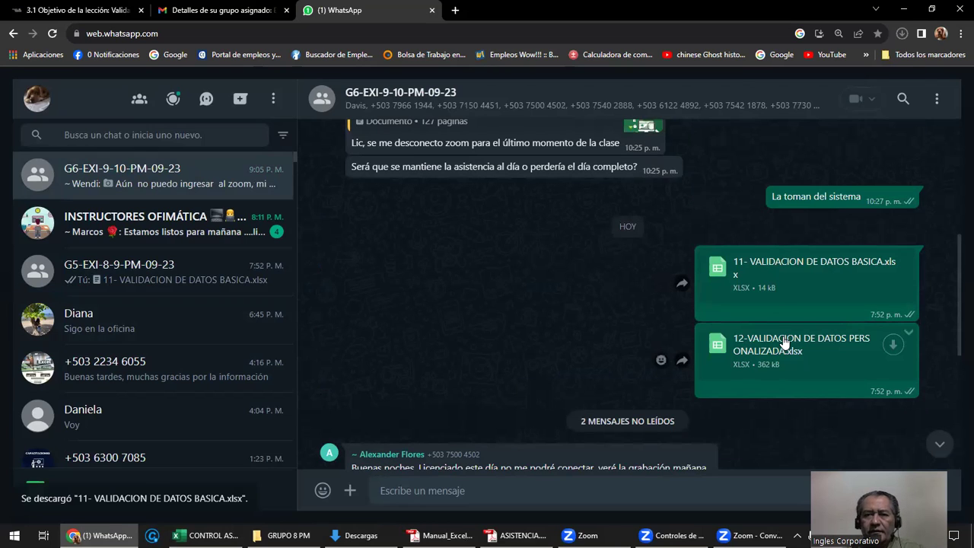
{"action": "left_click", "coordinate": [784, 343]}
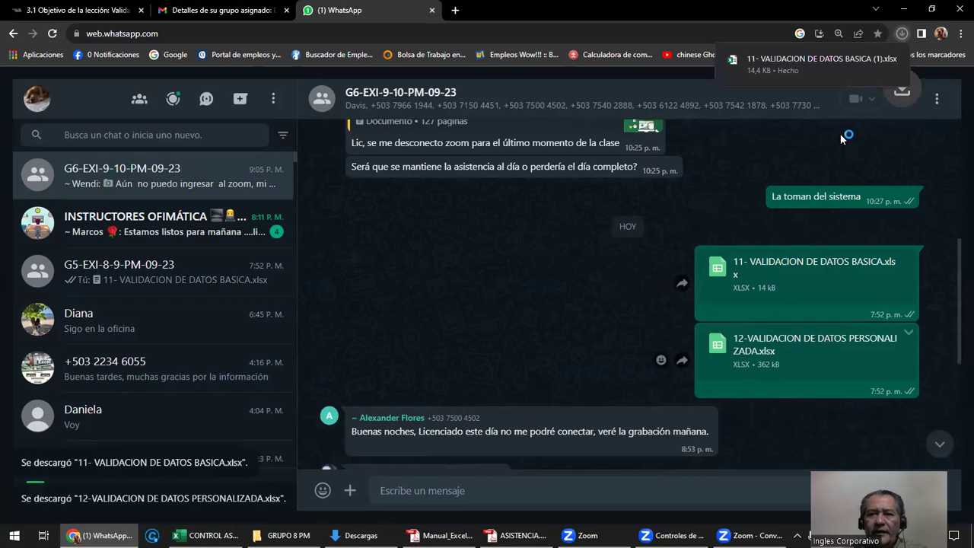
{"action": "left_click", "coordinate": [902, 34]}
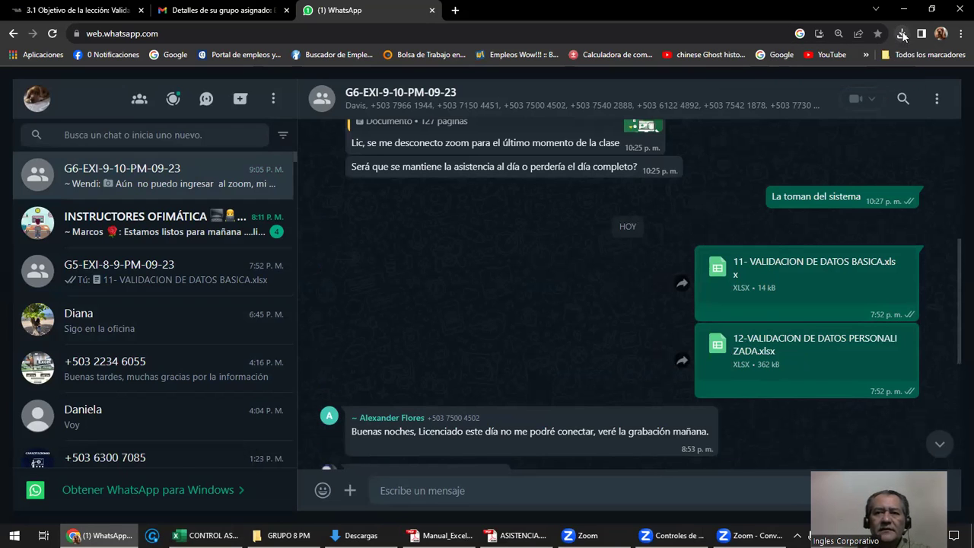
{"action": "left_click", "coordinate": [902, 34]}
{"action": "mouse_move", "coordinate": [806, 94]}
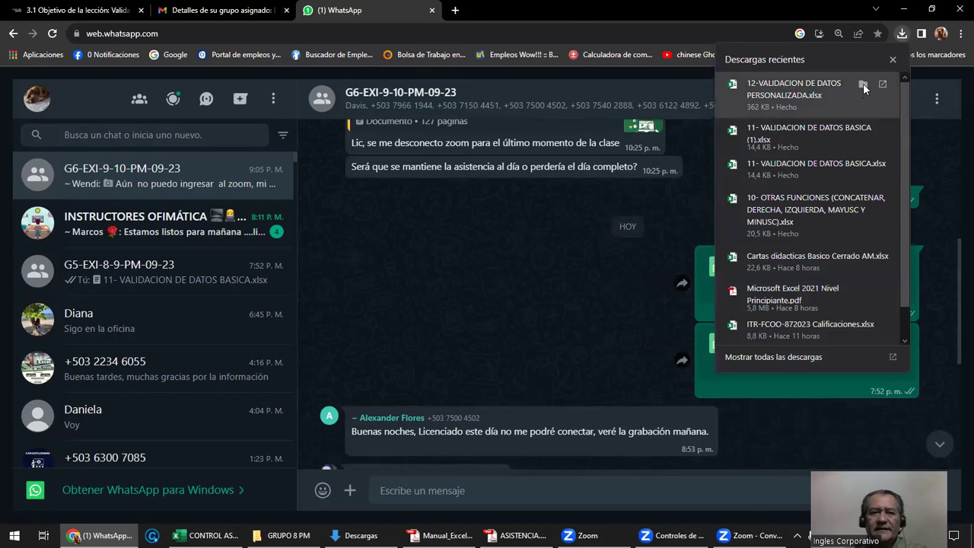
{"action": "left_click", "coordinate": [863, 82]}
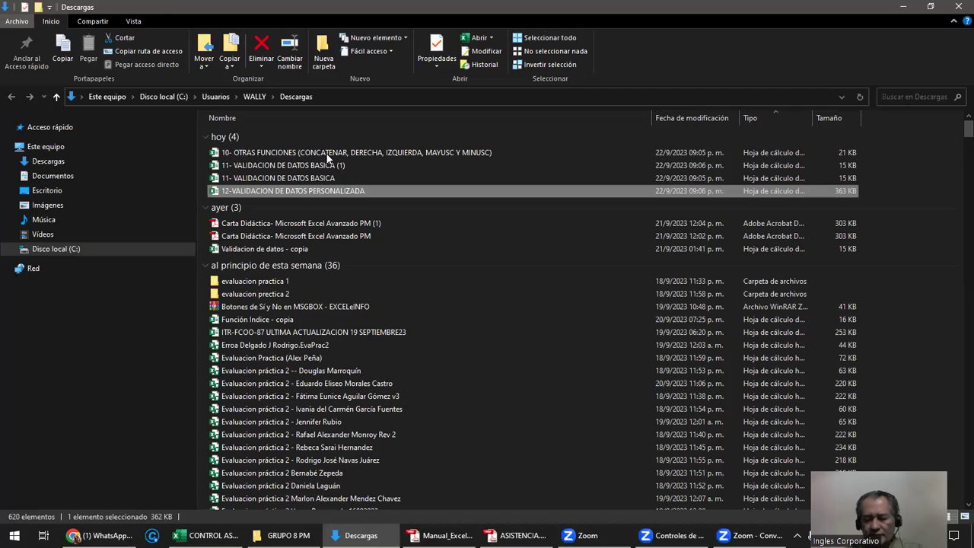
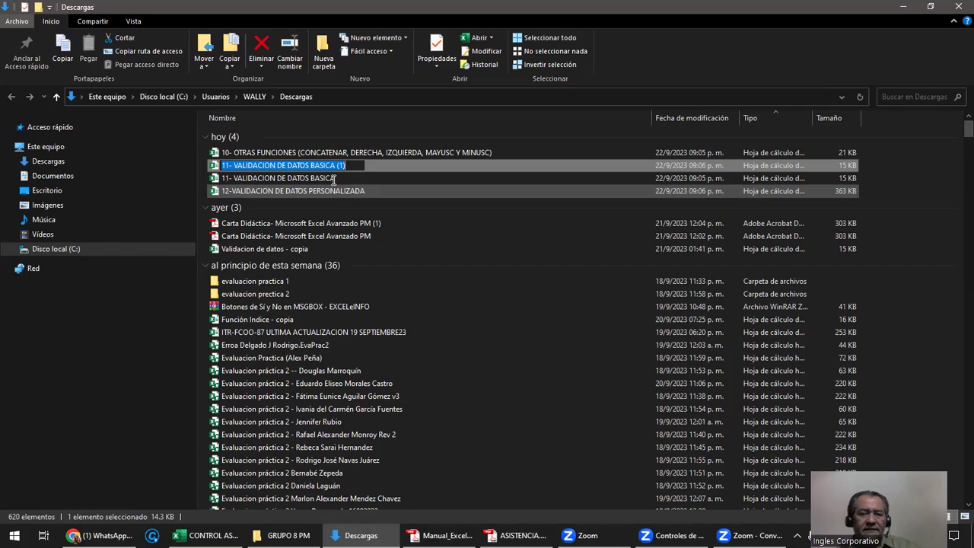
- Cancel the rename and open both validation workbooks from the Descargas folder
{"action": "left_click", "coordinate": [473, 404]}
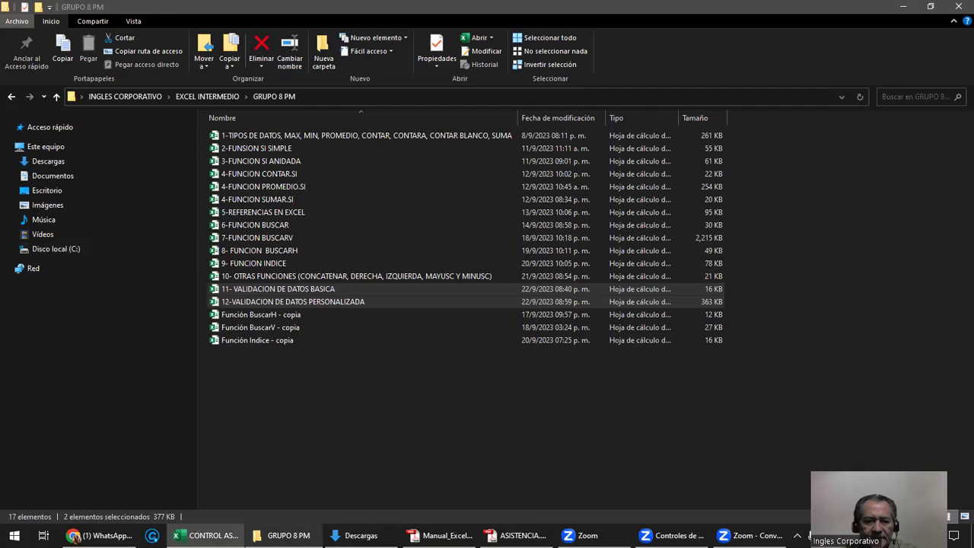
{"action": "left_click", "coordinate": [47, 162]}
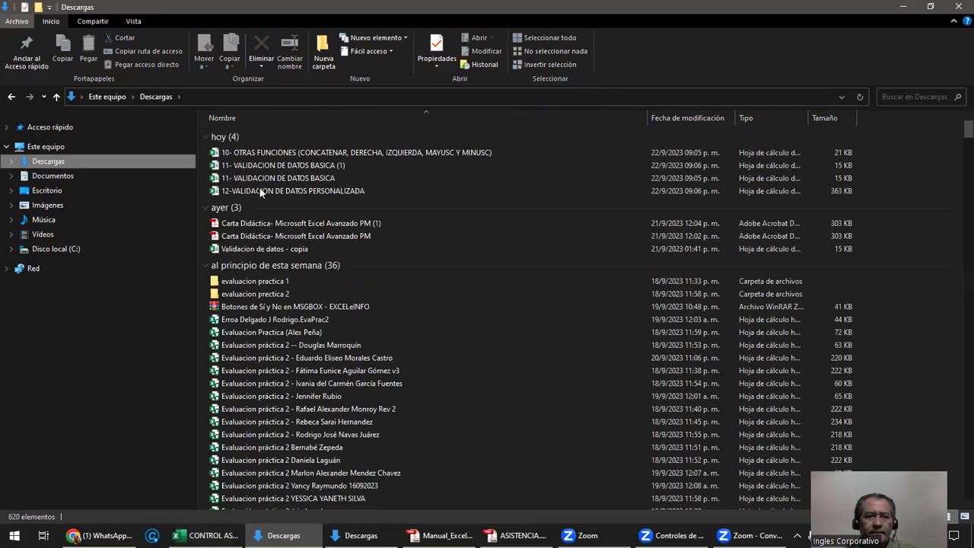
{"action": "left_click", "coordinate": [260, 191]}
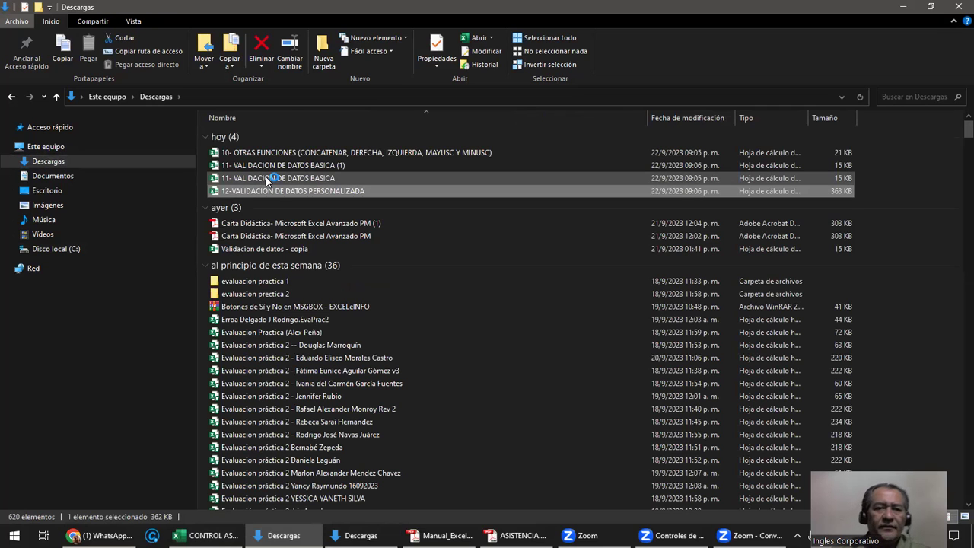
{"action": "key", "text": "alt+Tab"}
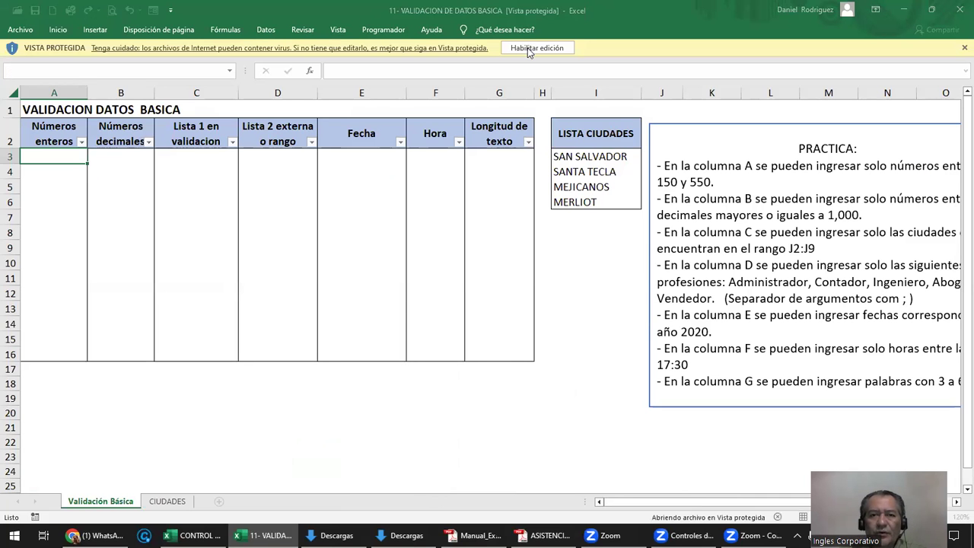
- Enable editing in both validation workbooks, then switch to the Manual_Excel_Intermedio PDF
{"action": "left_click", "coordinate": [528, 49]}
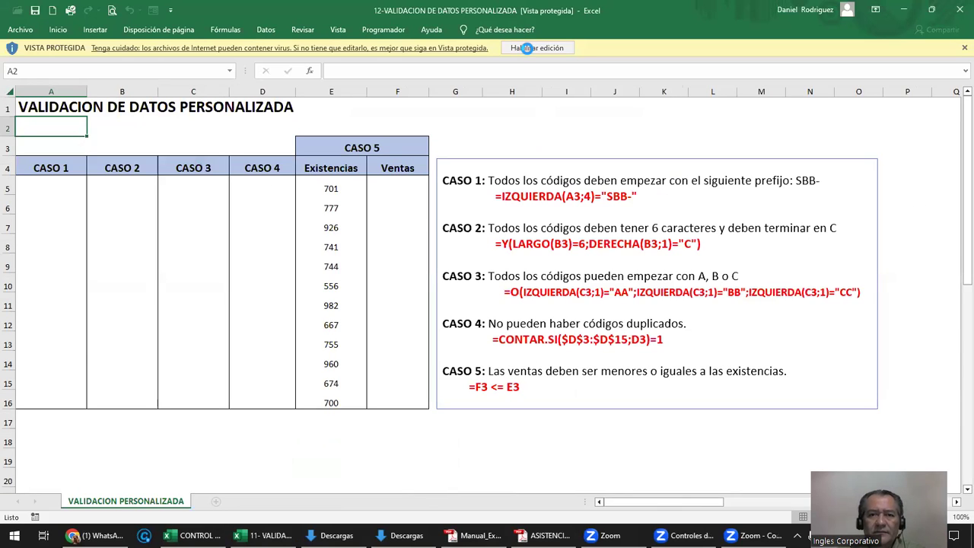
{"action": "left_click", "coordinate": [527, 48]}
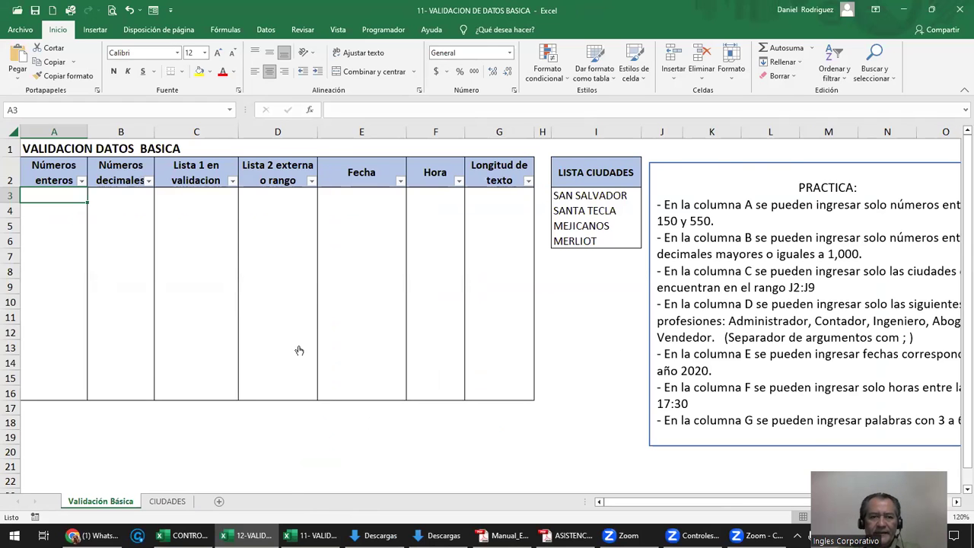
{"action": "key", "text": "alt+Tab"}
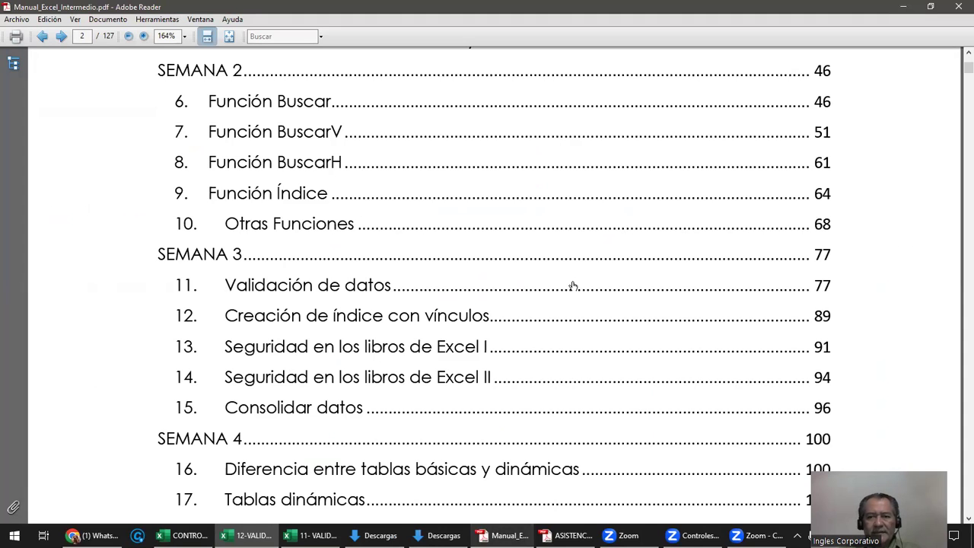
- Jump to the Validación de datos chapter and highlight the Datos tab and Herramientas de datos group
{"action": "left_click", "coordinate": [378, 287]}
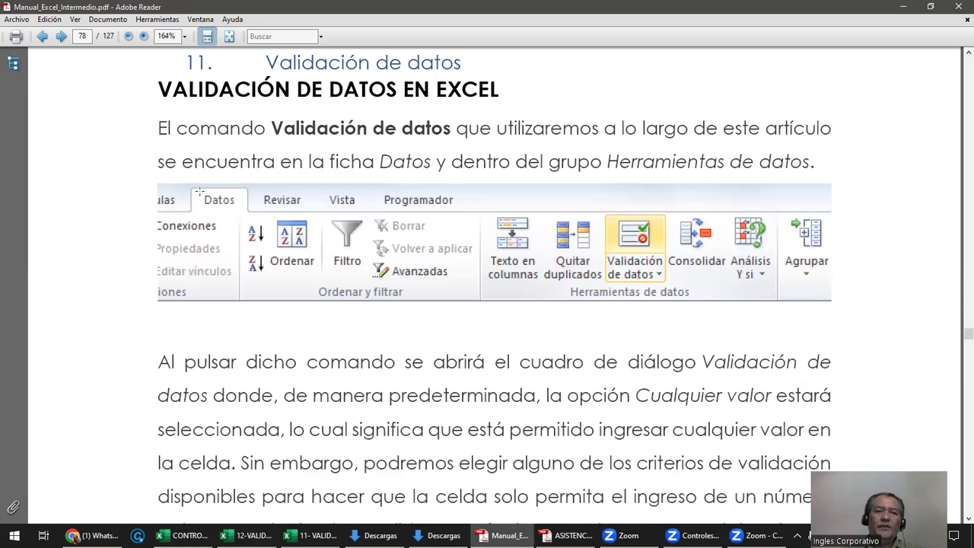
{"action": "left_click_drag", "start_coordinate": [200, 191], "coordinate": [241, 212]}
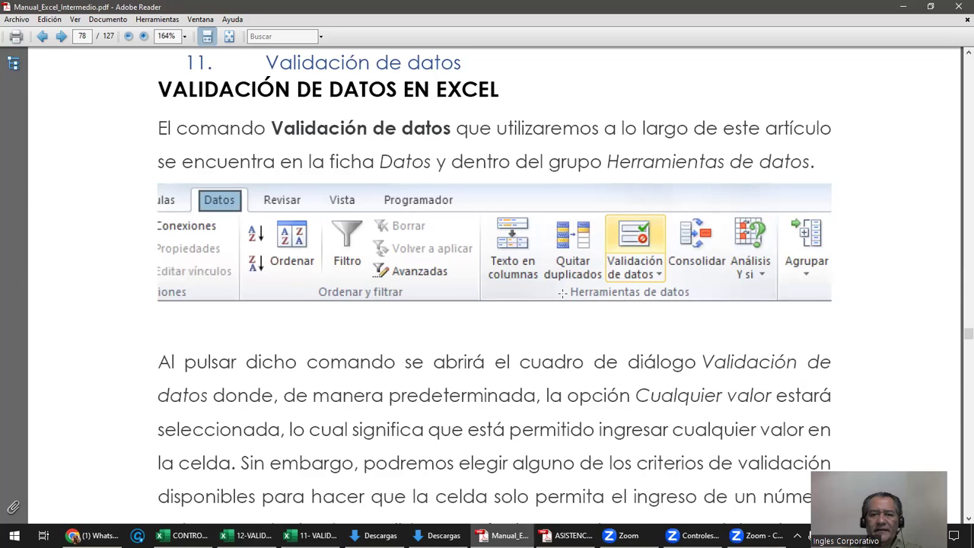
{"action": "left_click_drag", "start_coordinate": [542, 278], "coordinate": [786, 301]}
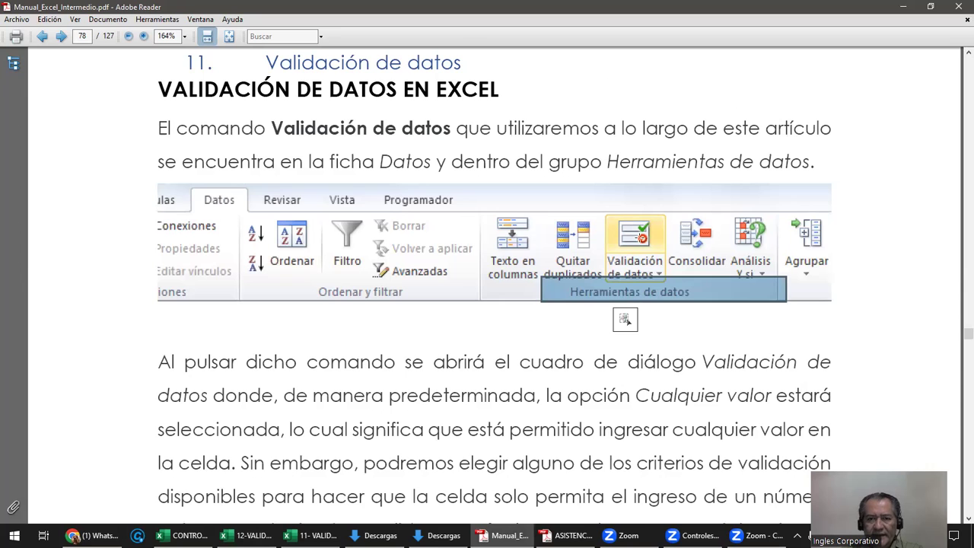
{"action": "left_click", "coordinate": [624, 237]}
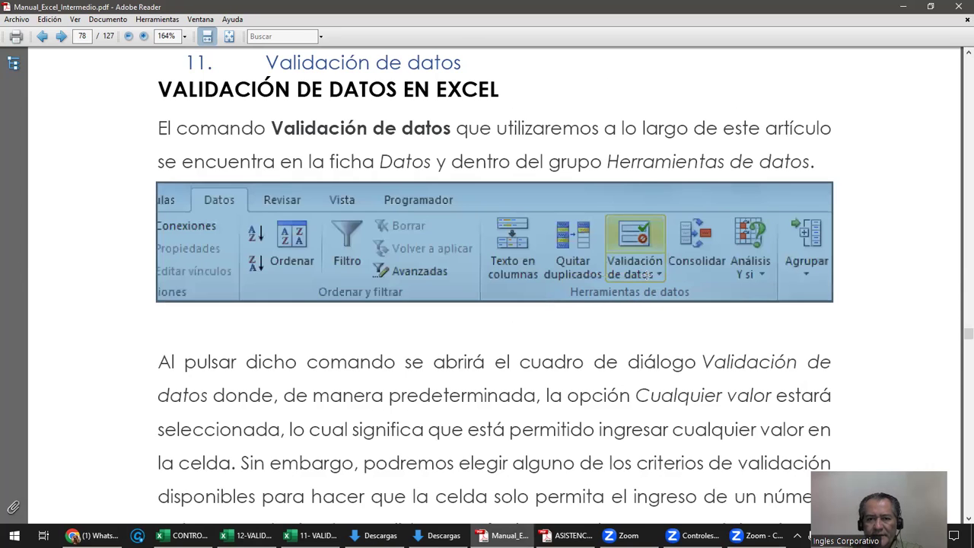
{"action": "left_click", "coordinate": [639, 266]}
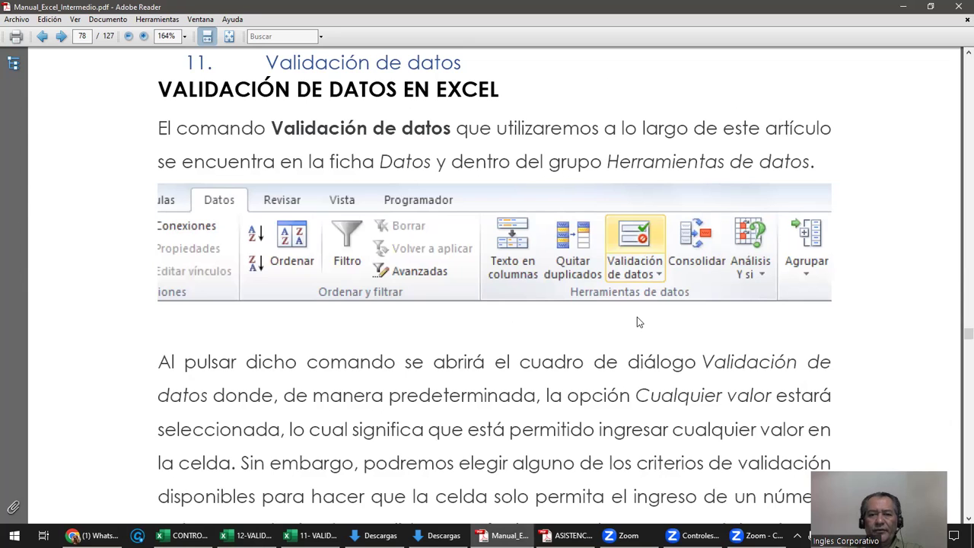
- Scroll the manual down toward page 79's validation dialog illustration
{"action": "scroll", "coordinate": [637, 317], "scroll_direction": "down", "scroll_amount": 3}
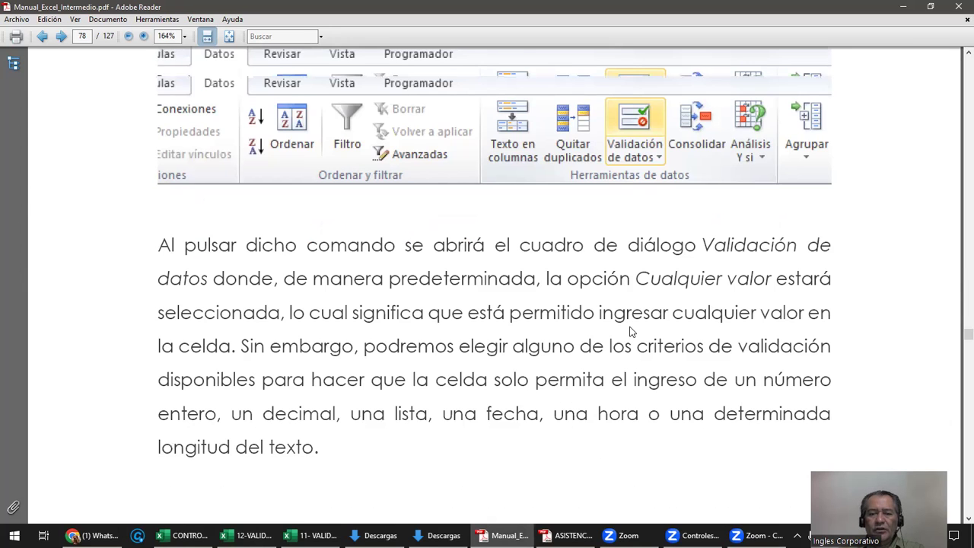
{"action": "scroll", "coordinate": [631, 330], "scroll_direction": "down", "scroll_amount": 9}
{"action": "scroll", "coordinate": [631, 325], "scroll_direction": "down", "scroll_amount": 6}
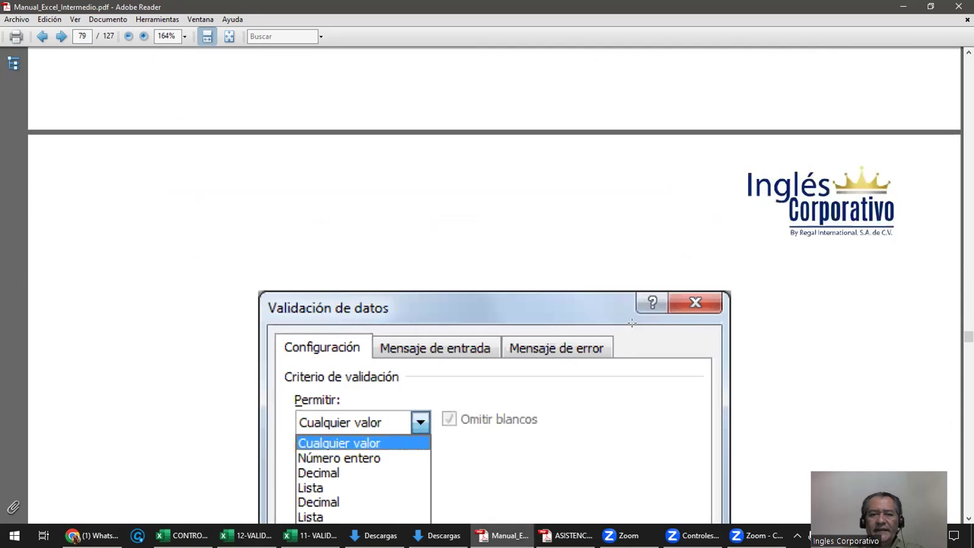
- Highlight the Número entero option in the page 79 validation dialog illustration
{"action": "scroll", "coordinate": [631, 322], "scroll_direction": "down", "scroll_amount": 4}
{"action": "scroll", "coordinate": [631, 322], "scroll_direction": "down", "scroll_amount": 2}
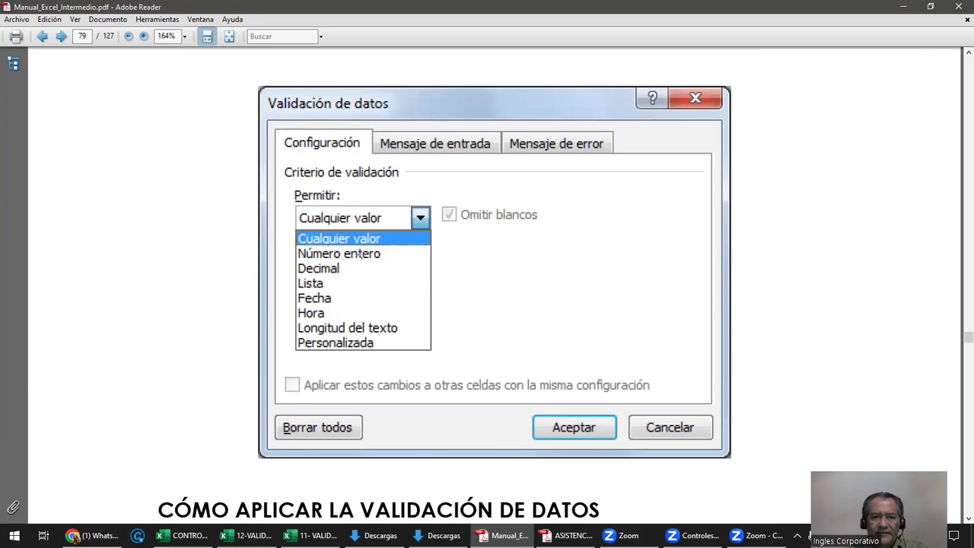
{"action": "left_click_drag", "start_coordinate": [427, 246], "coordinate": [389, 256]}
{"action": "left_click", "coordinate": [325, 284]}
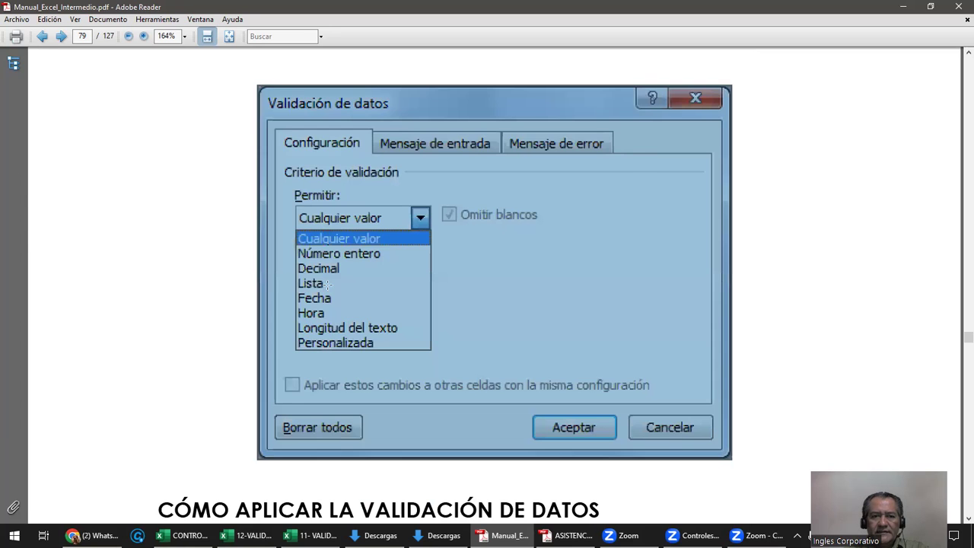
{"action": "left_click", "coordinate": [327, 284]}
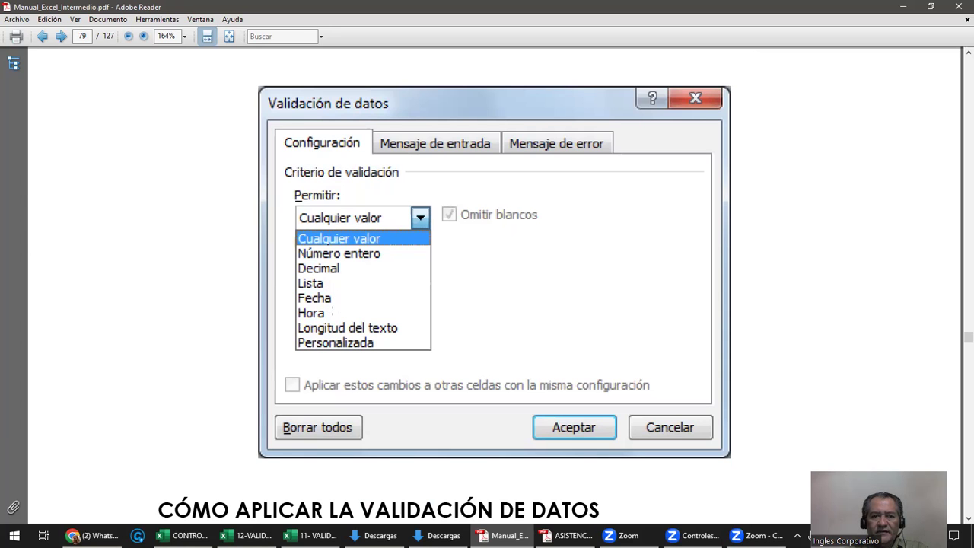
{"action": "left_click", "coordinate": [390, 331]}
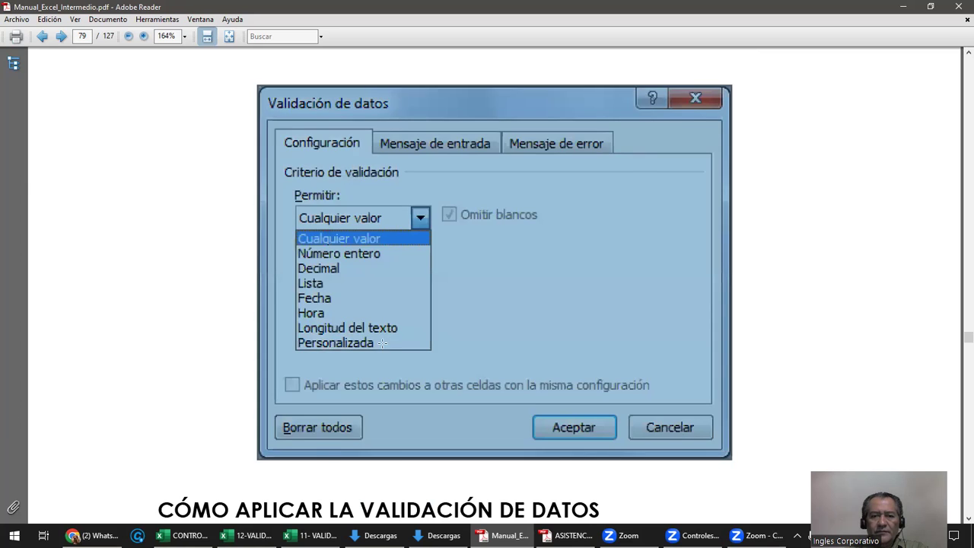
{"action": "left_click", "coordinate": [382, 344]}
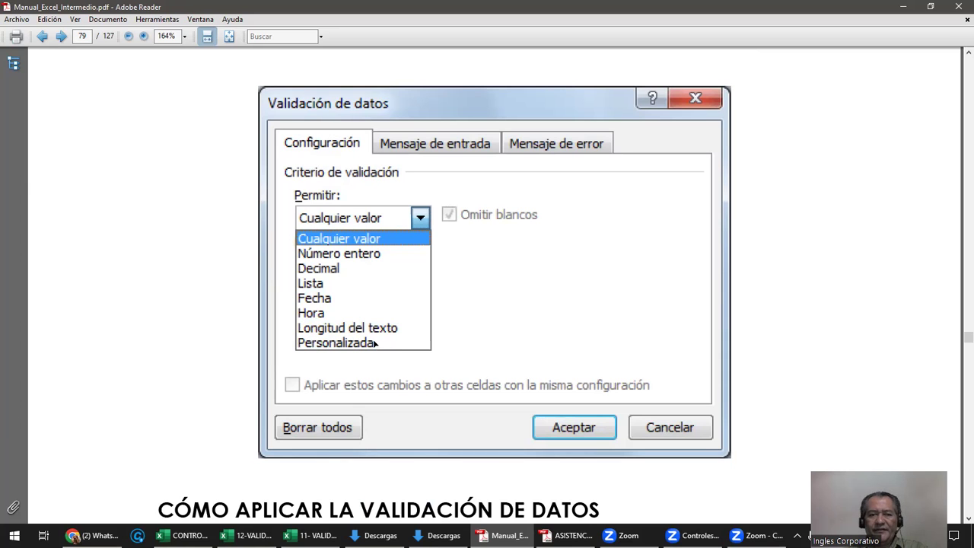
{"action": "left_click", "coordinate": [375, 343]}
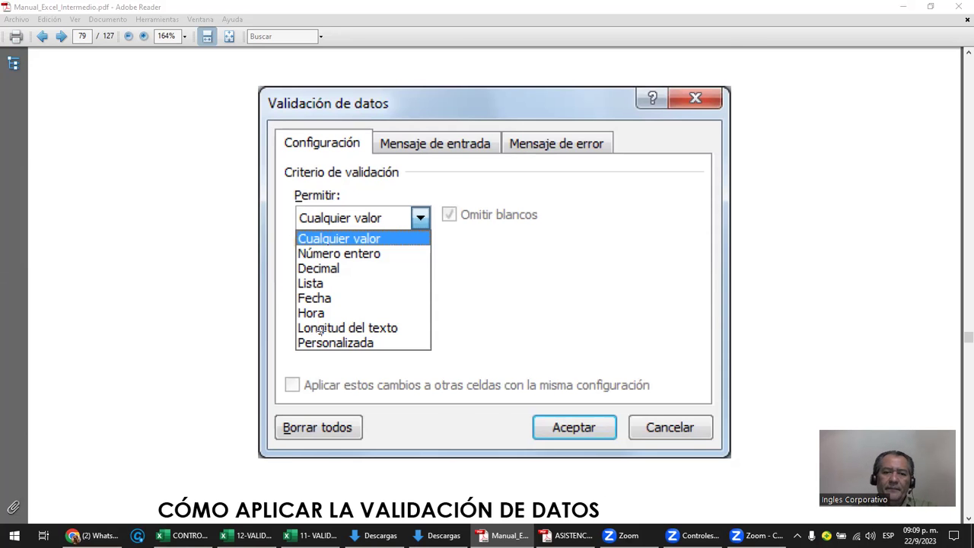
- Scroll to the CÓMO APLICAR LA VALIDACIÓN DE DATOS heading, then return to the Excel workbook
{"action": "scroll", "coordinate": [321, 331], "scroll_direction": "down", "scroll_amount": 2}
{"action": "scroll", "coordinate": [323, 330], "scroll_direction": "down", "scroll_amount": 6}
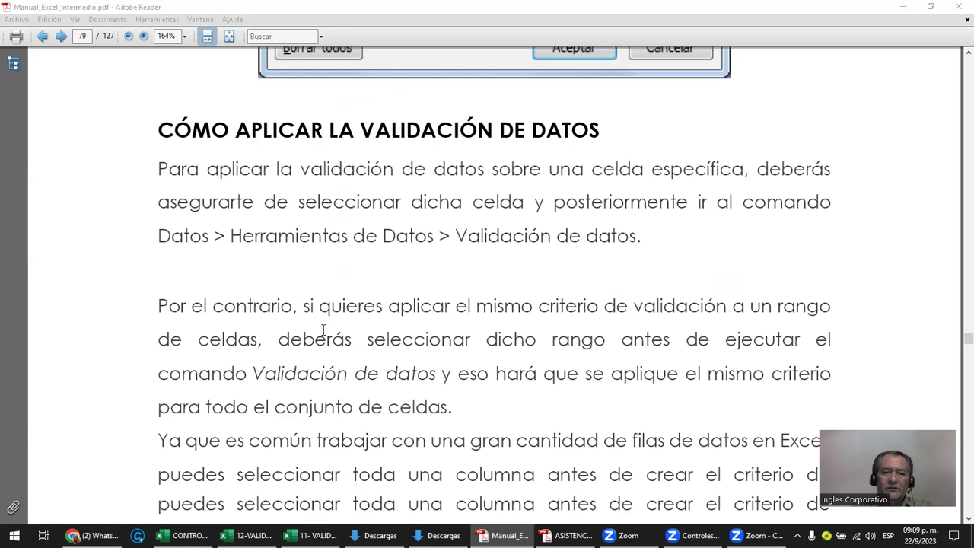
{"action": "scroll", "coordinate": [323, 329], "scroll_direction": "down", "scroll_amount": 1}
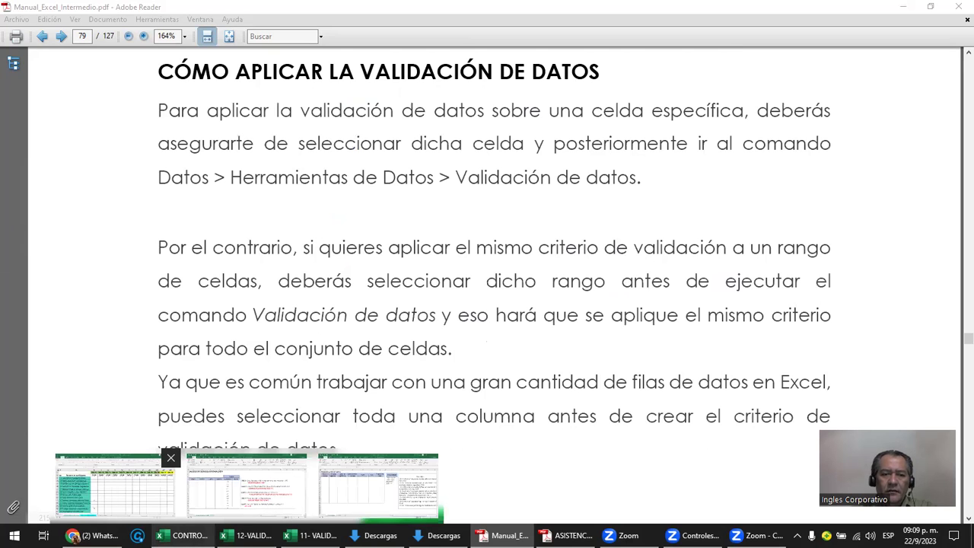
{"action": "left_click", "coordinate": [378, 486]}
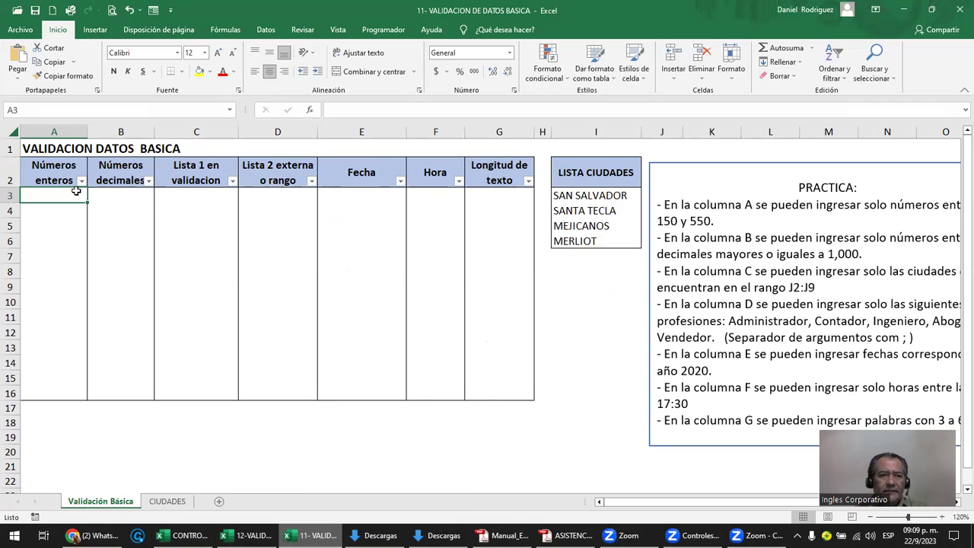
- Review the Validación Básica column headers and the LISTA CIUDADES list in I2:I6
{"action": "key", "text": "Up"}
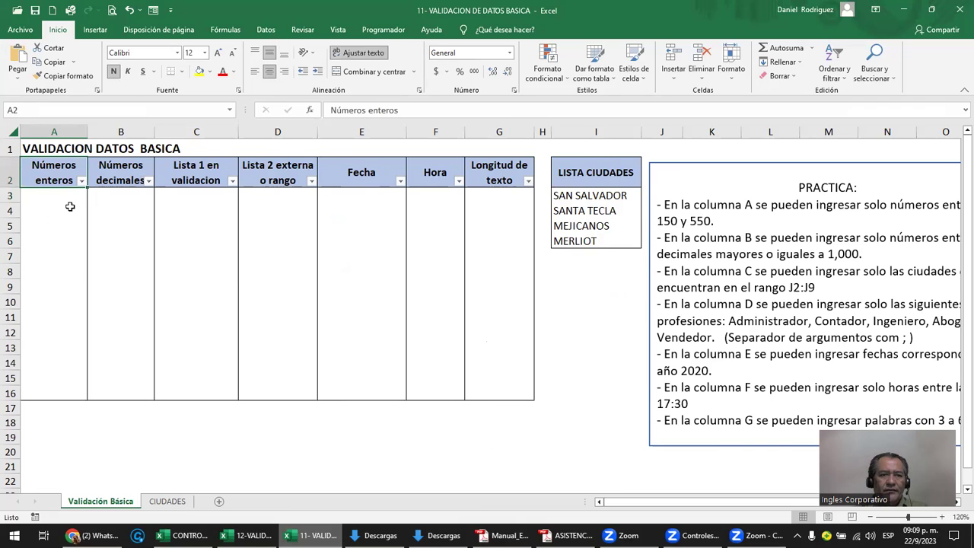
{"action": "scroll", "coordinate": [69, 206], "scroll_direction": "up", "scroll_amount": 1, "text": "ctrl"}
{"action": "left_click", "coordinate": [58, 132]}
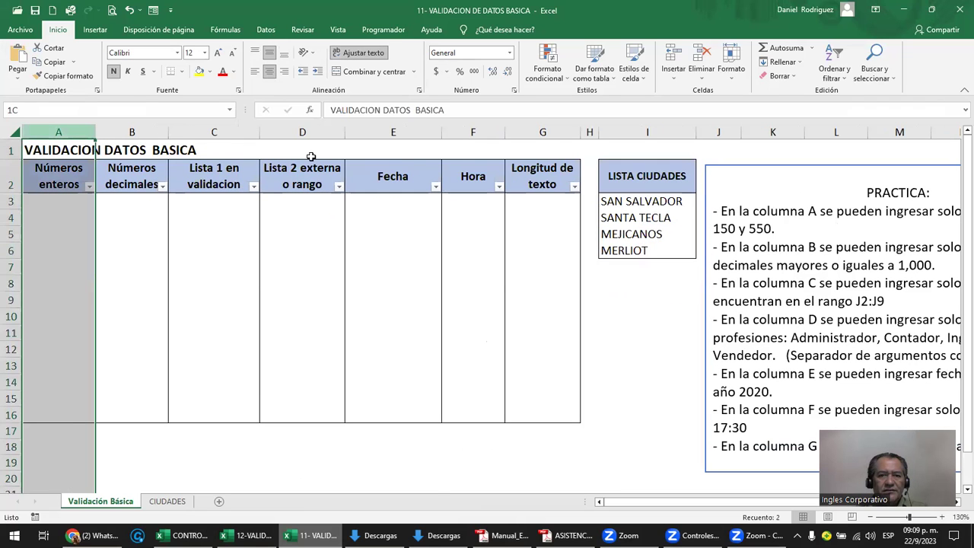
{"action": "left_click_drag", "start_coordinate": [311, 156], "coordinate": [528, 172]}
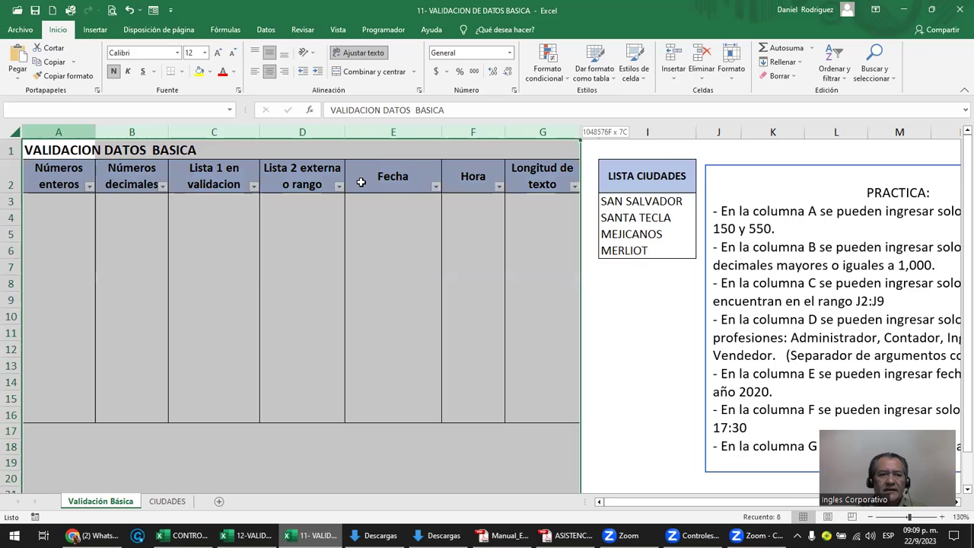
{"action": "left_click", "coordinate": [73, 179]}
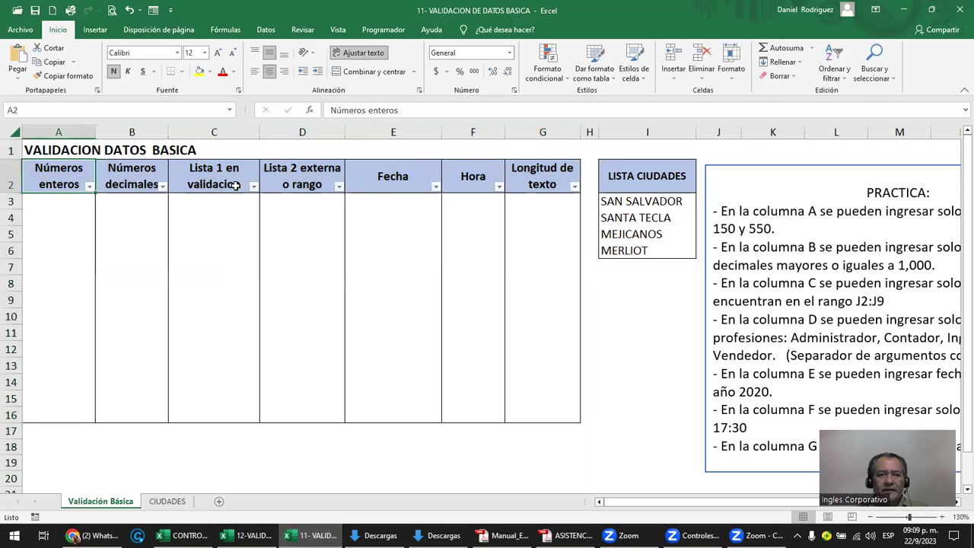
{"action": "key", "text": "Right"}
{"action": "left_click", "coordinate": [235, 186]}
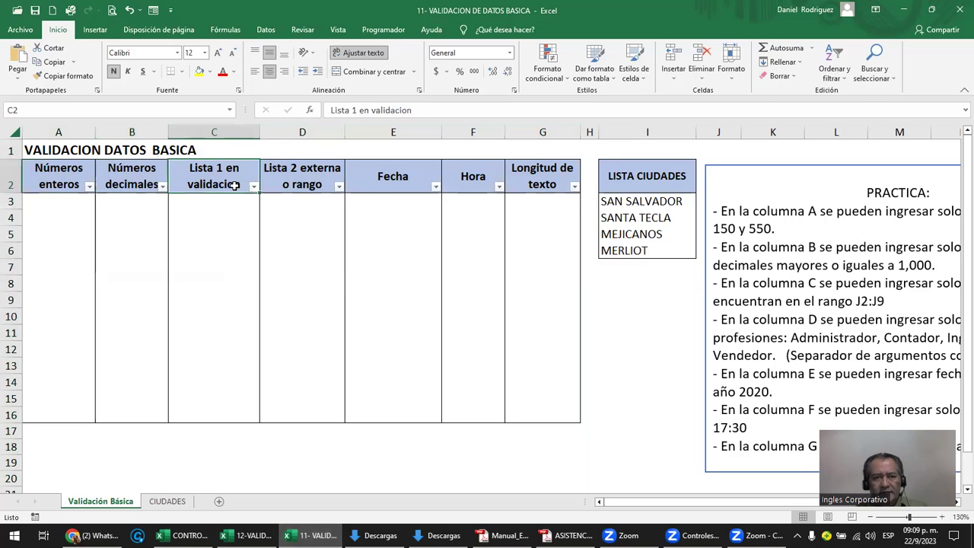
{"action": "left_click", "coordinate": [309, 176]}
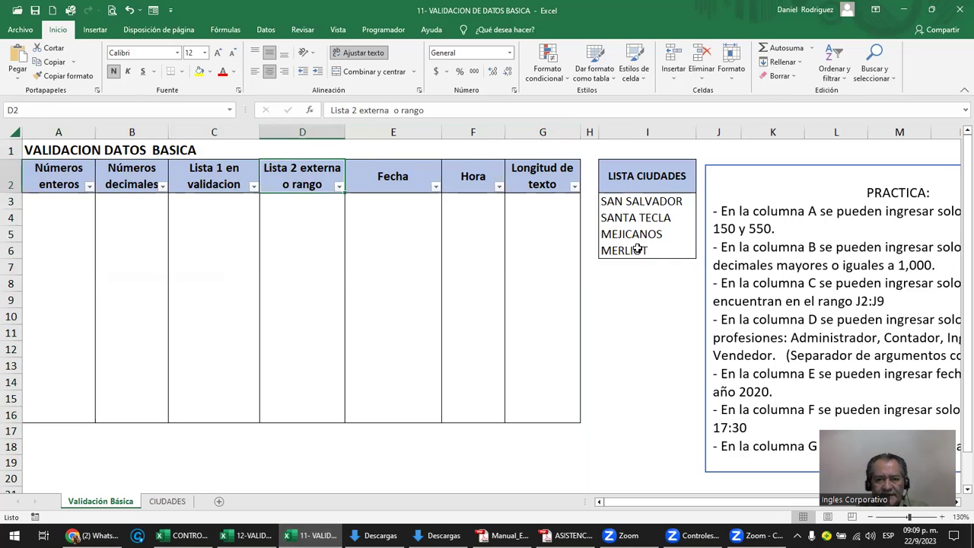
{"action": "left_click_drag", "start_coordinate": [643, 178], "coordinate": [639, 250]}
- Check the city list on the CIUDADES sheet, then return to the Validación Básica sheet
{"action": "left_click", "coordinate": [167, 501]}
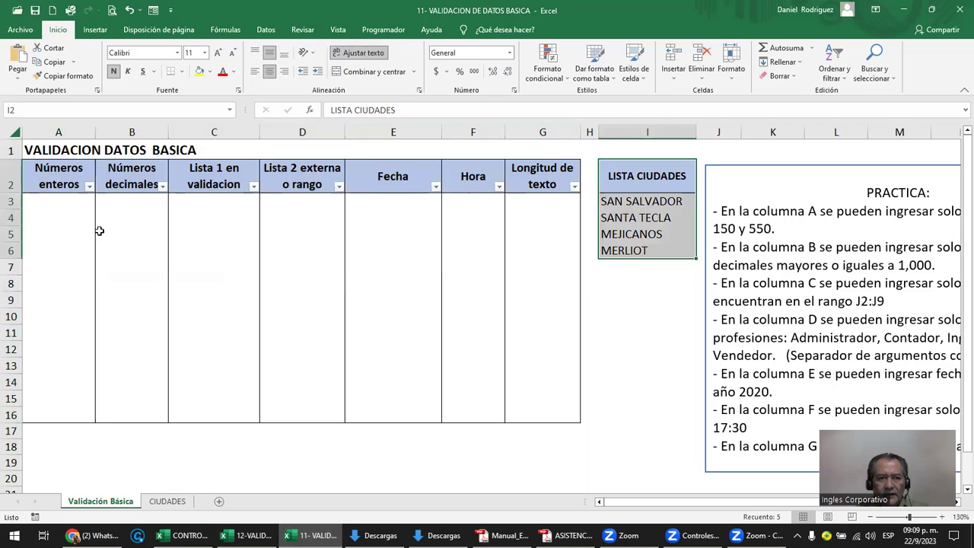
{"action": "left_click_drag", "start_coordinate": [70, 148], "coordinate": [59, 282]}
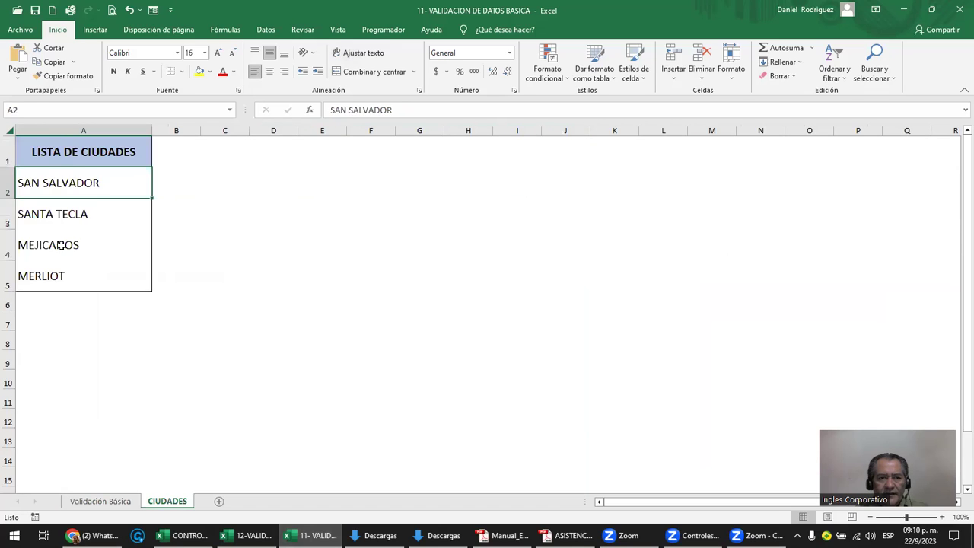
{"action": "left_click", "coordinate": [99, 500]}
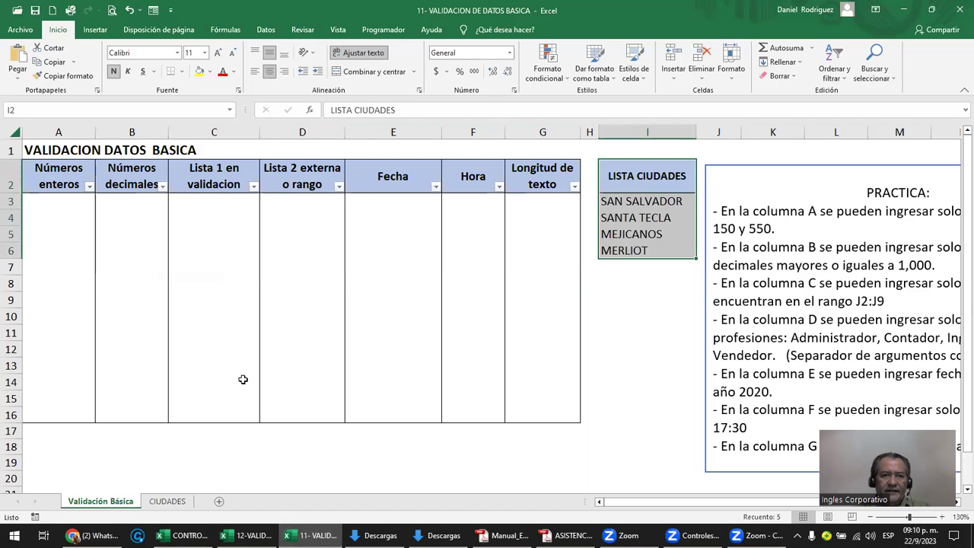
{"action": "left_click", "coordinate": [392, 175]}
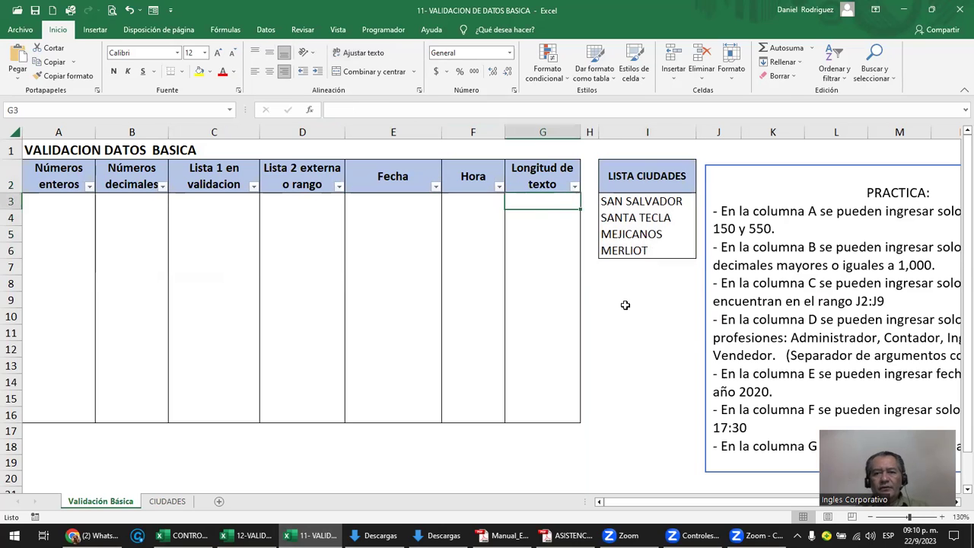
{"action": "left_click", "coordinate": [638, 330]}
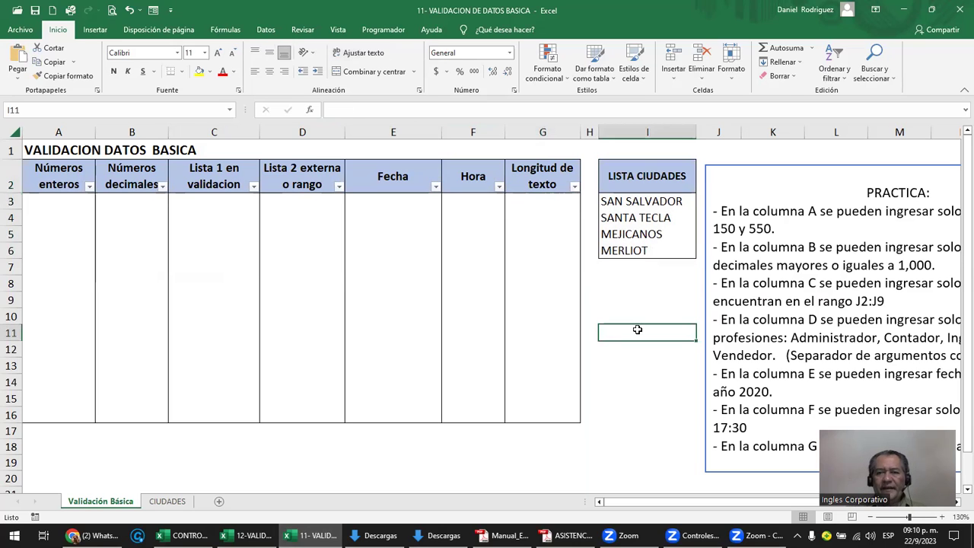
{"action": "left_click", "coordinate": [731, 189]}
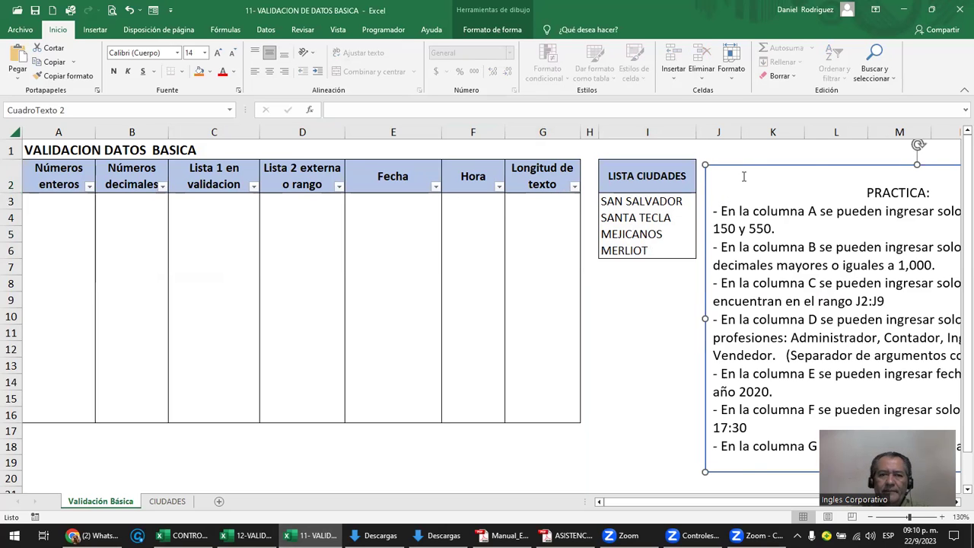
- Reposition the PRACTICA box over columns D–I, keeping column C's header visible, and select A3
{"action": "left_click_drag", "start_coordinate": [380, 152], "coordinate": [232, 150]}
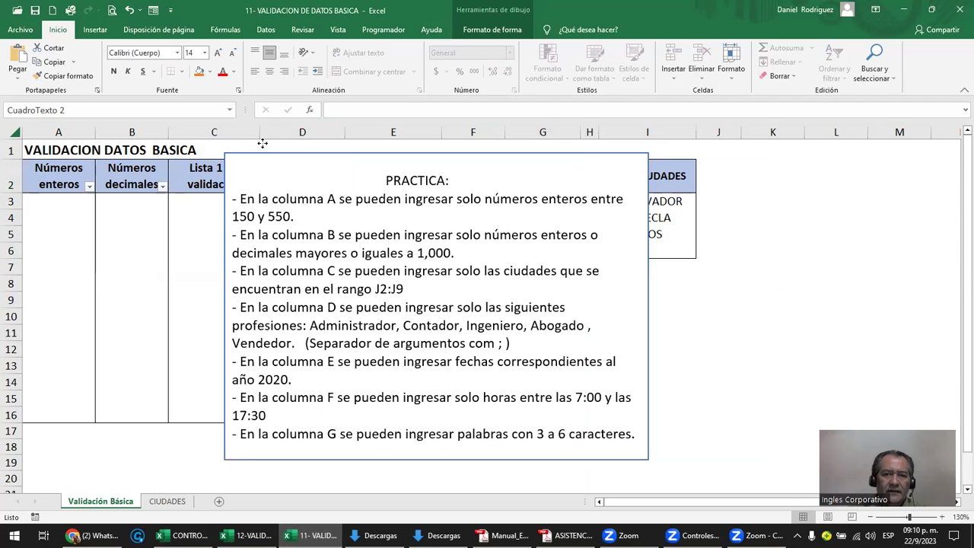
{"action": "left_click_drag", "start_coordinate": [309, 147], "coordinate": [354, 140]}
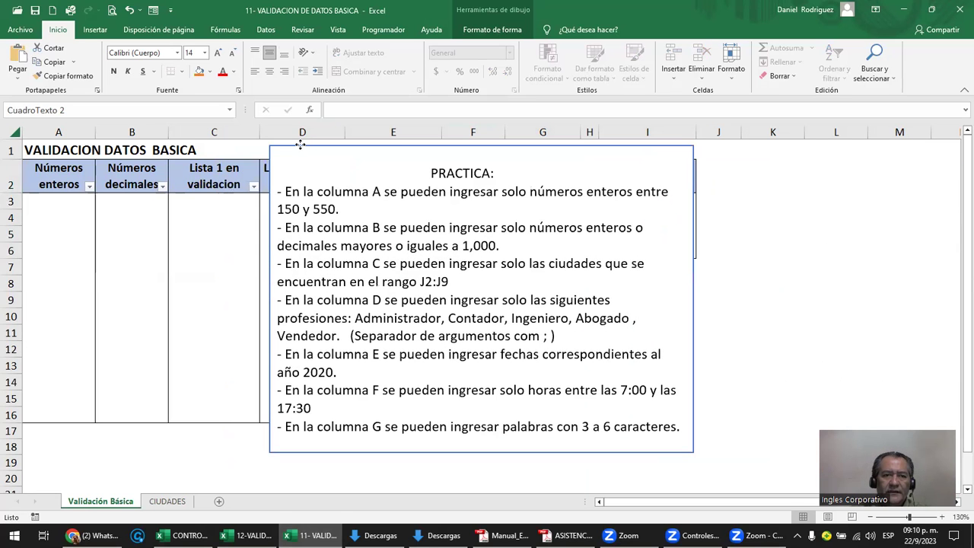
{"action": "left_click_drag", "start_coordinate": [304, 184], "coordinate": [298, 184]}
{"action": "left_click", "coordinate": [301, 191]}
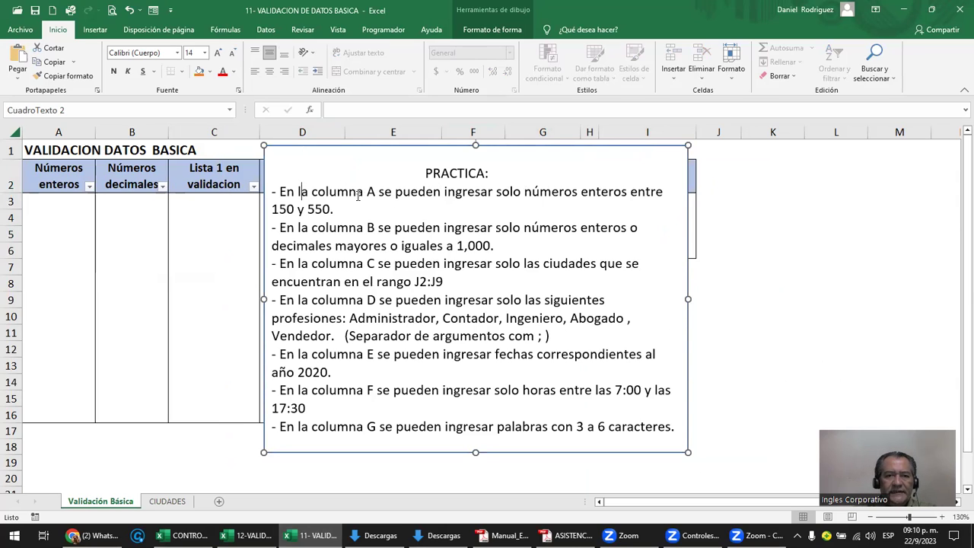
{"action": "left_click", "coordinate": [67, 211]}
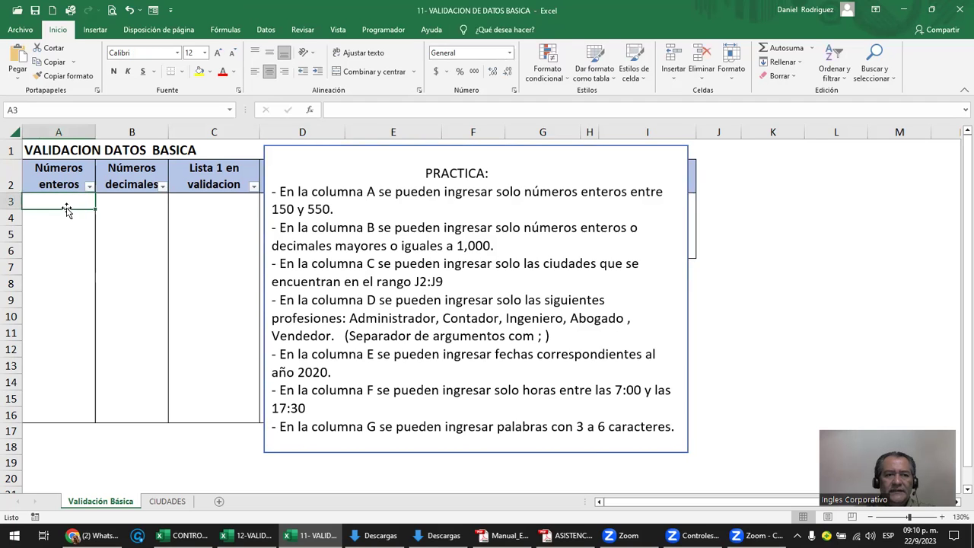
{"action": "left_click_drag", "start_coordinate": [46, 375], "coordinate": [50, 411]}
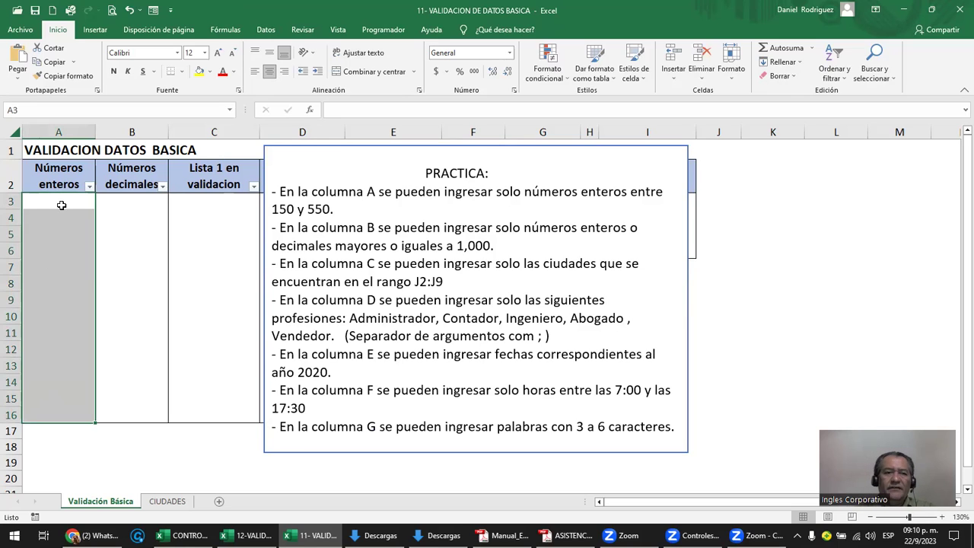
{"action": "left_click", "coordinate": [62, 204]}
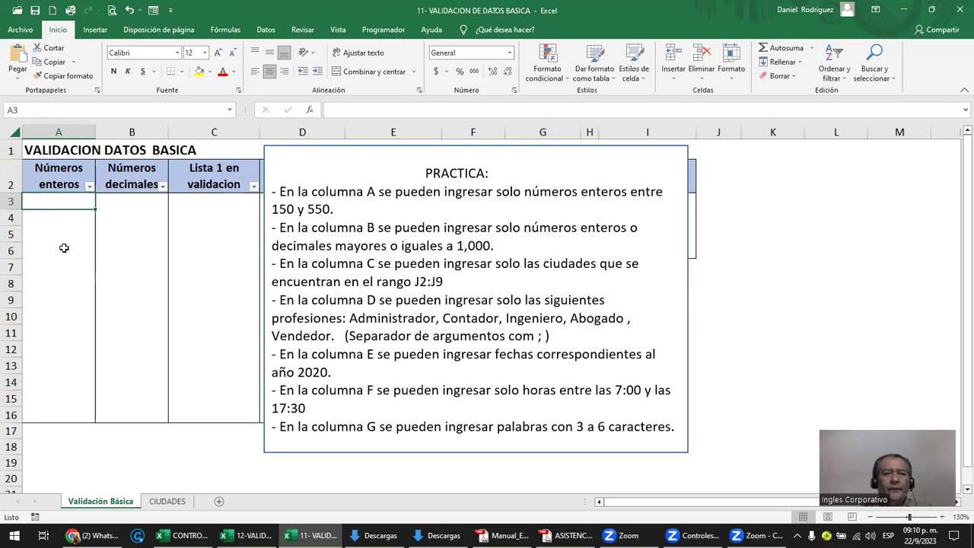
{"action": "mouse_move", "coordinate": [58, 196]}
{"action": "left_mouse_down"}
{"action": "mouse_move", "coordinate": [49, 405]}
{"action": "mouse_move", "coordinate": [46, 392]}
{"action": "left_mouse_up"}
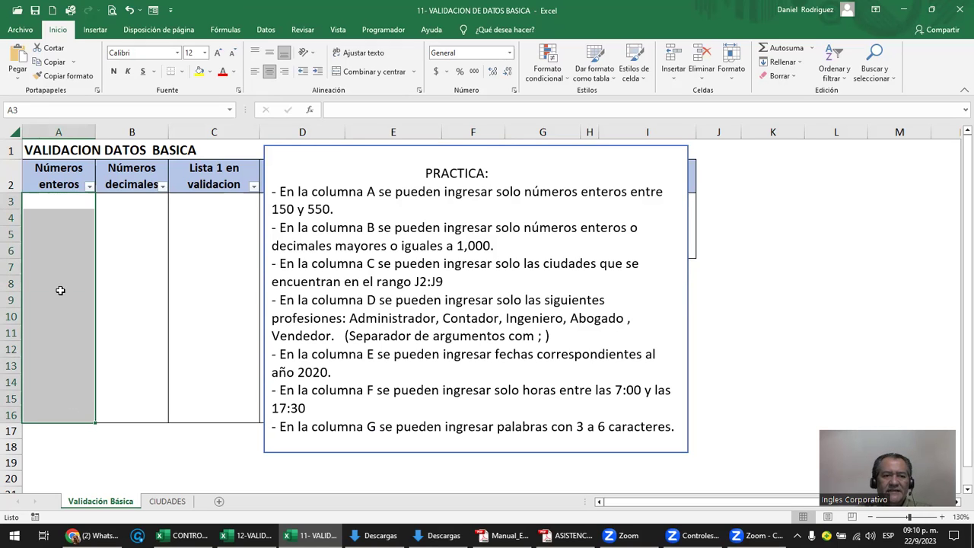
{"action": "left_click", "coordinate": [65, 130]}
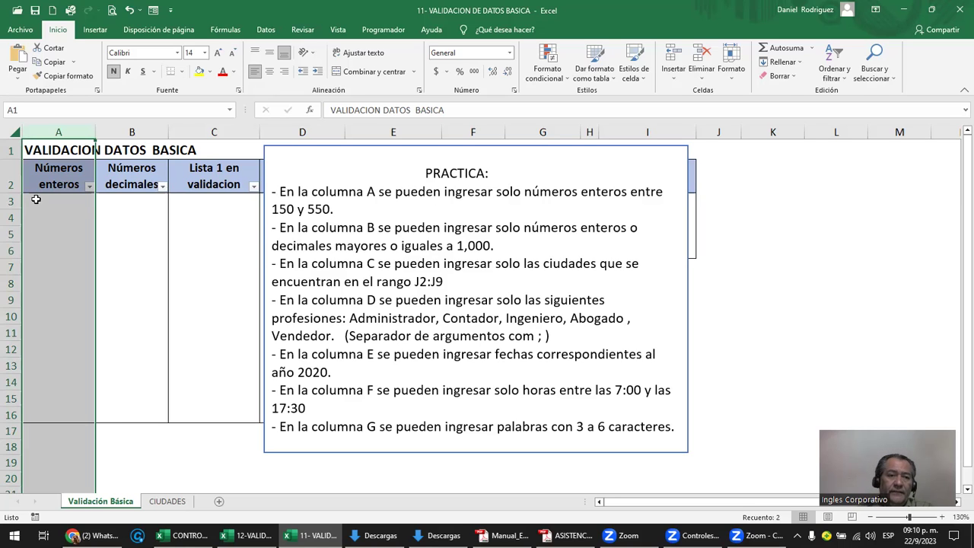
{"action": "left_click_drag", "start_coordinate": [36, 199], "coordinate": [36, 233]}
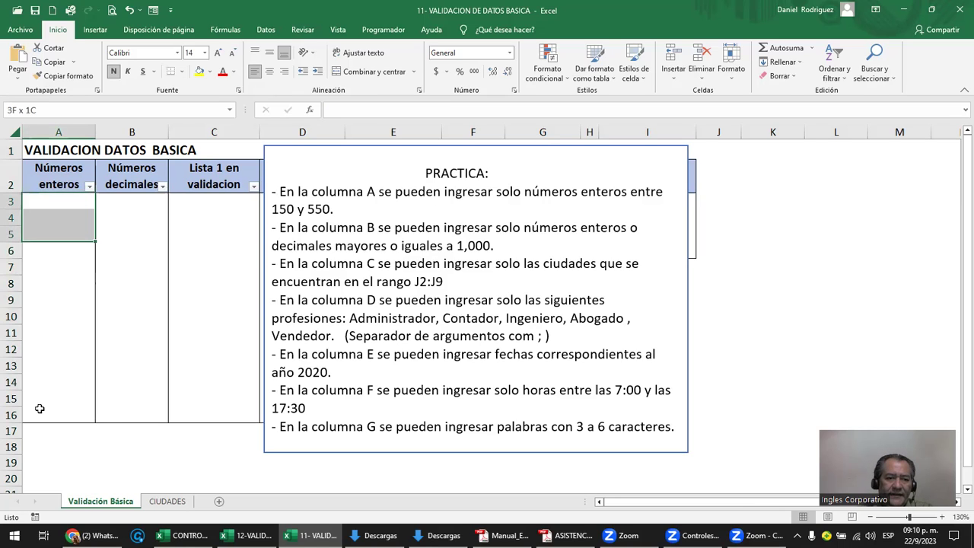
{"action": "left_click_drag", "start_coordinate": [39, 409], "coordinate": [38, 405]}
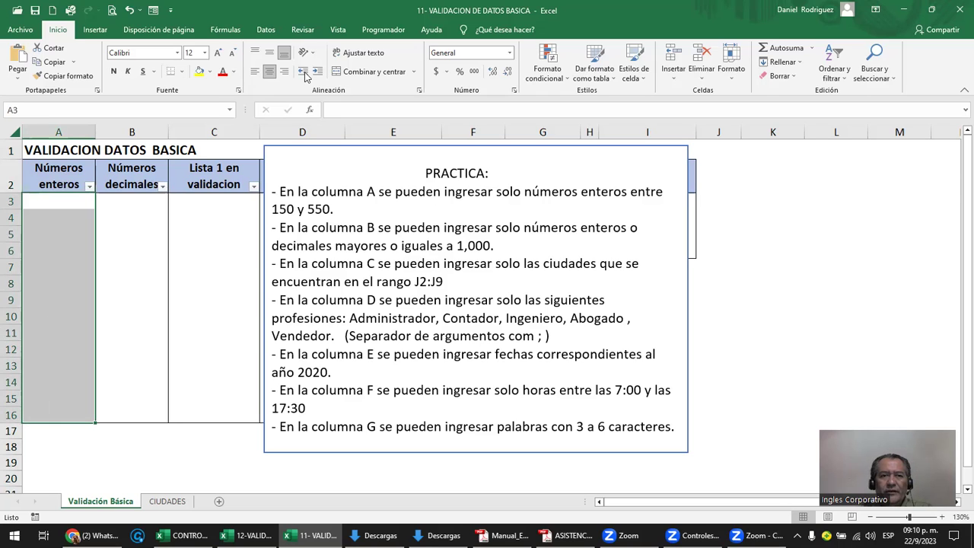
{"action": "left_click", "coordinate": [263, 30]}
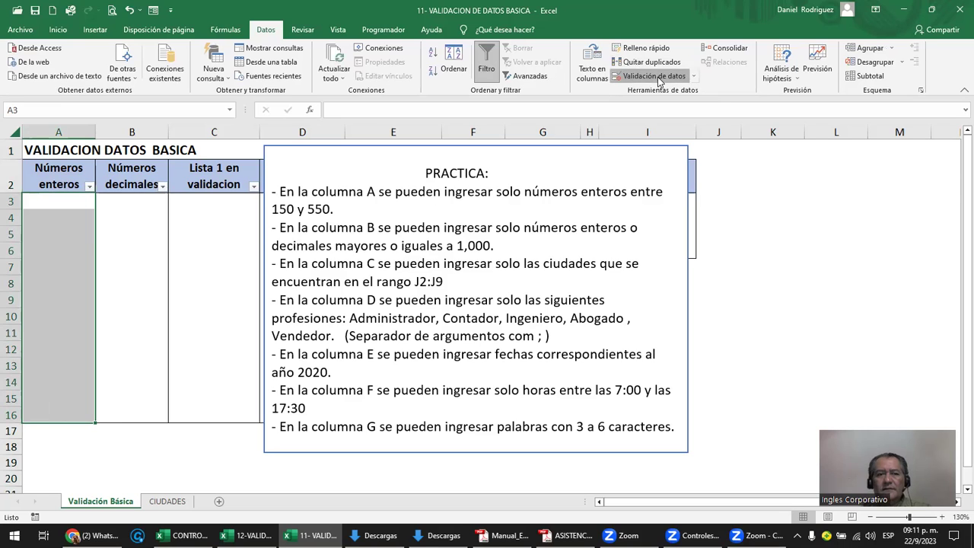
{"action": "left_click", "coordinate": [656, 76]}
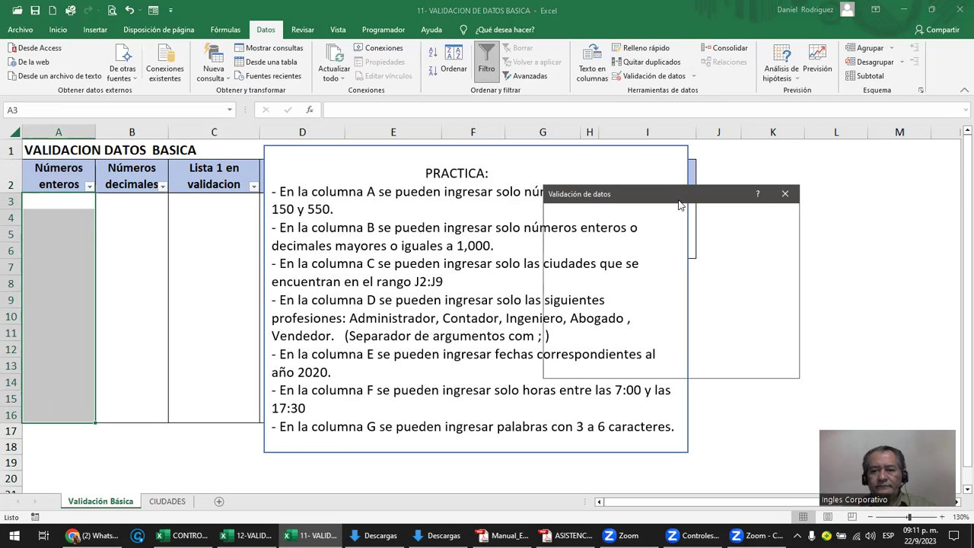
{"action": "left_click", "coordinate": [787, 195]}
{"action": "left_click", "coordinate": [784, 196]}
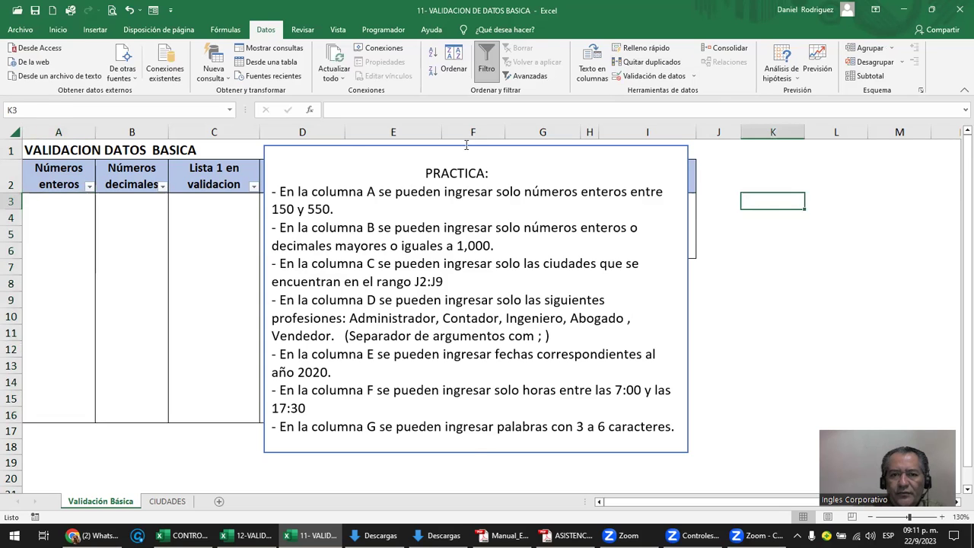
{"action": "left_click", "coordinate": [450, 148]}
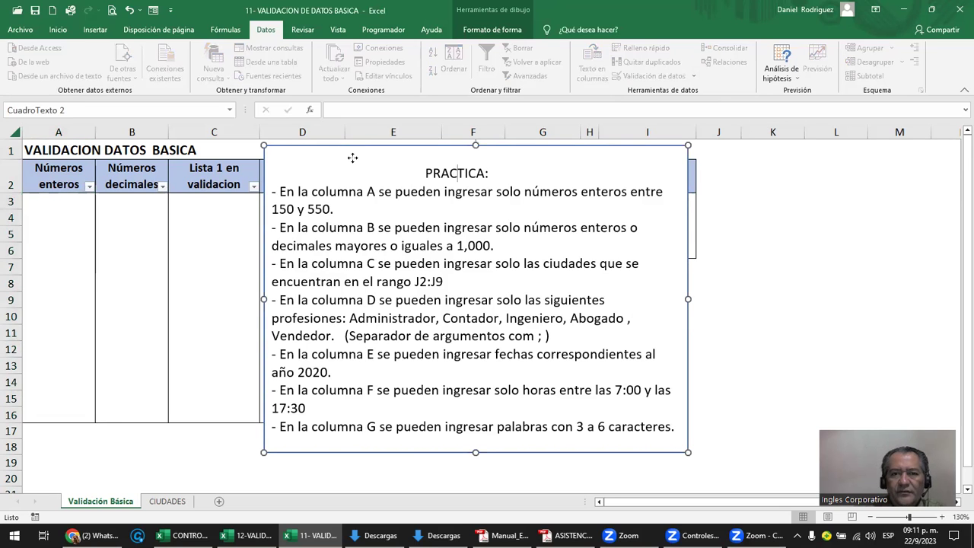
- Move the PRACTICA box to E4, view the Validación de datos dialog, and select the Números enteros cells
{"action": "left_click_drag", "start_coordinate": [440, 210], "coordinate": [549, 276]}
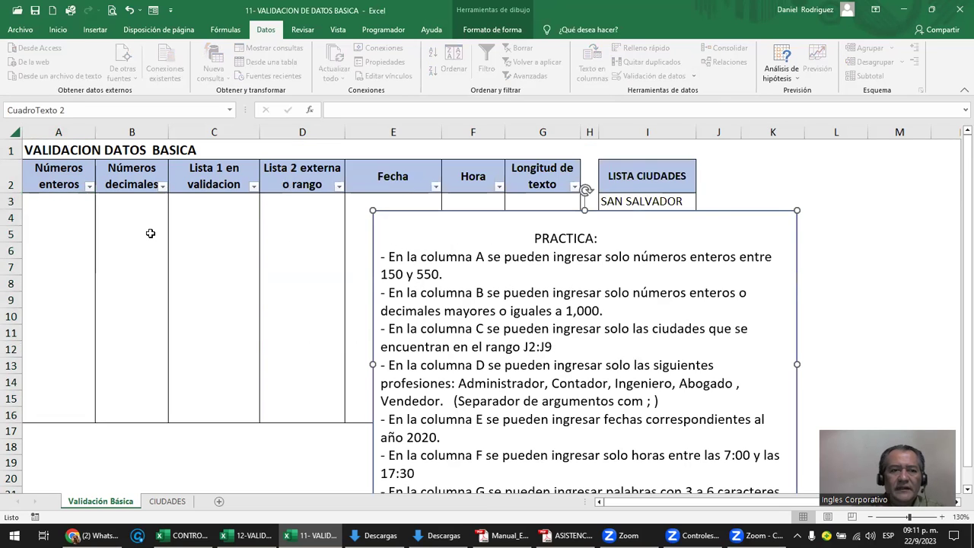
{"action": "left_click", "coordinate": [71, 210]}
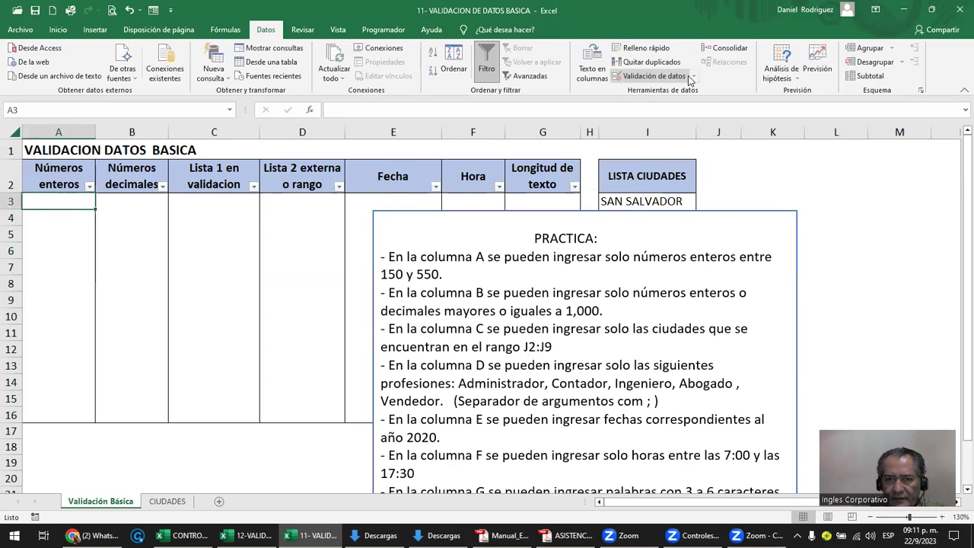
{"action": "left_click", "coordinate": [677, 76]}
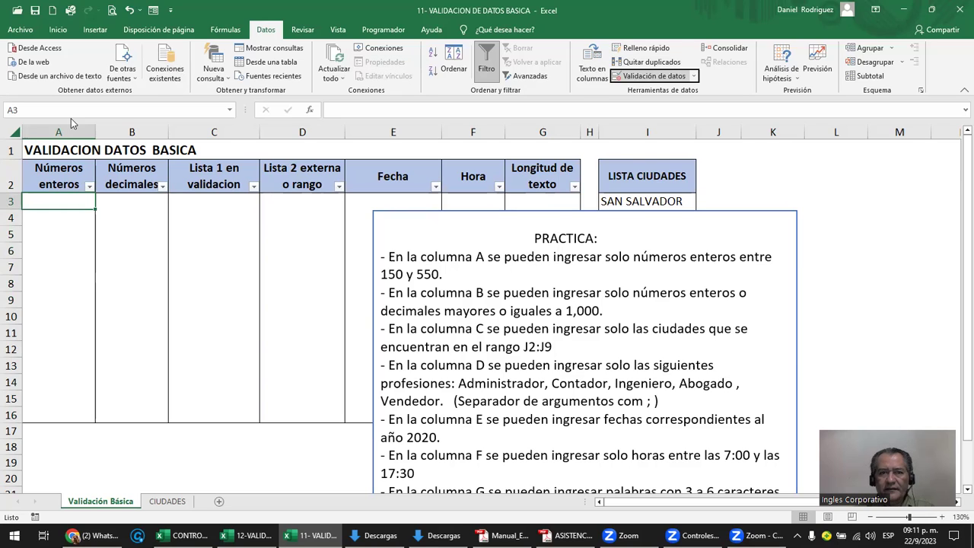
{"action": "key", "text": "Return"}
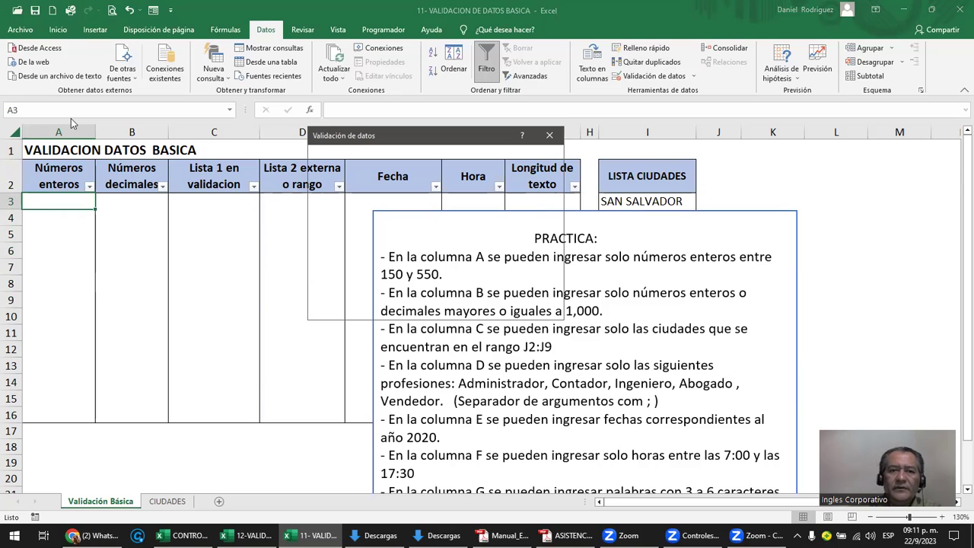
{"action": "left_click_drag", "start_coordinate": [407, 137], "coordinate": [200, 144]}
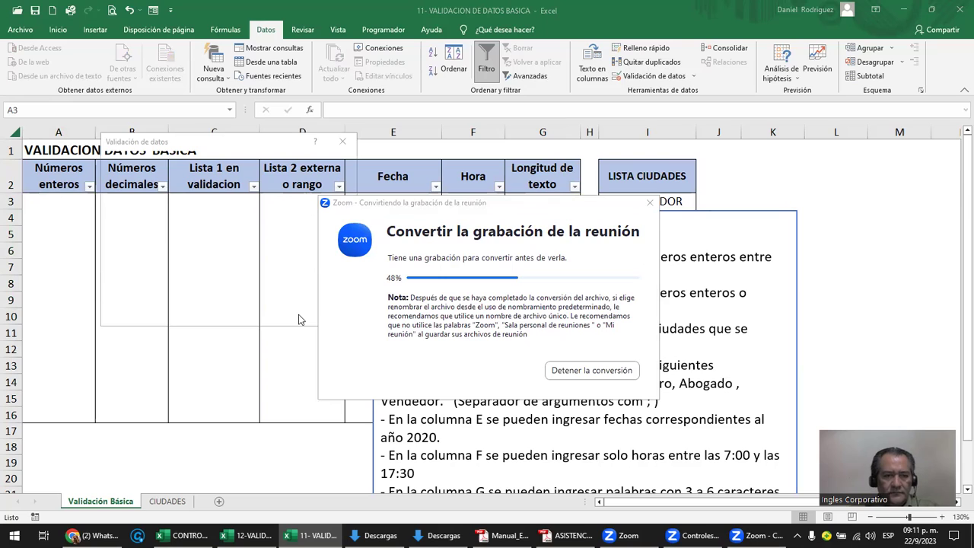
{"action": "left_click", "coordinate": [162, 237]}
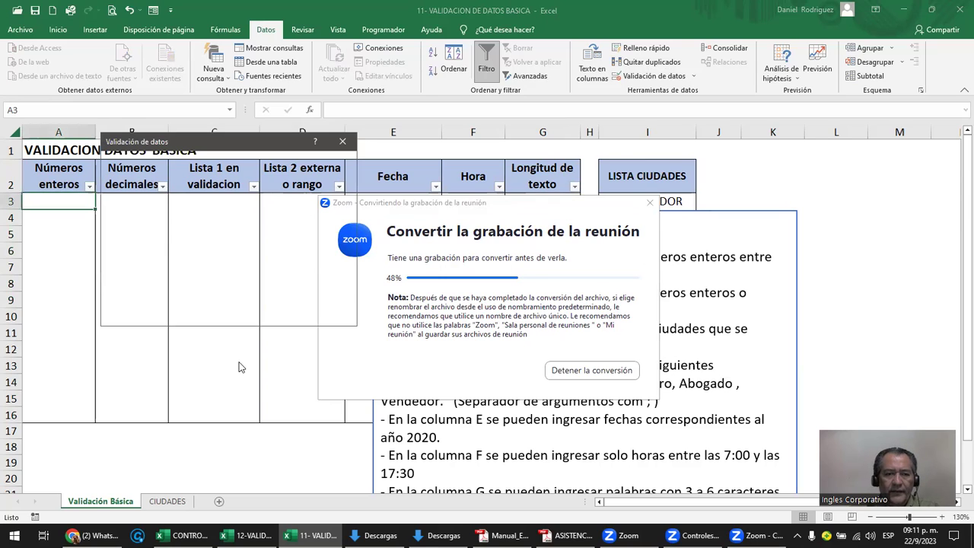
{"action": "left_click_drag", "start_coordinate": [46, 171], "coordinate": [42, 411]}
- Copy the Números enteros column into a new blank workbook at A3 and widen column A
{"action": "left_click", "coordinate": [50, 11]}
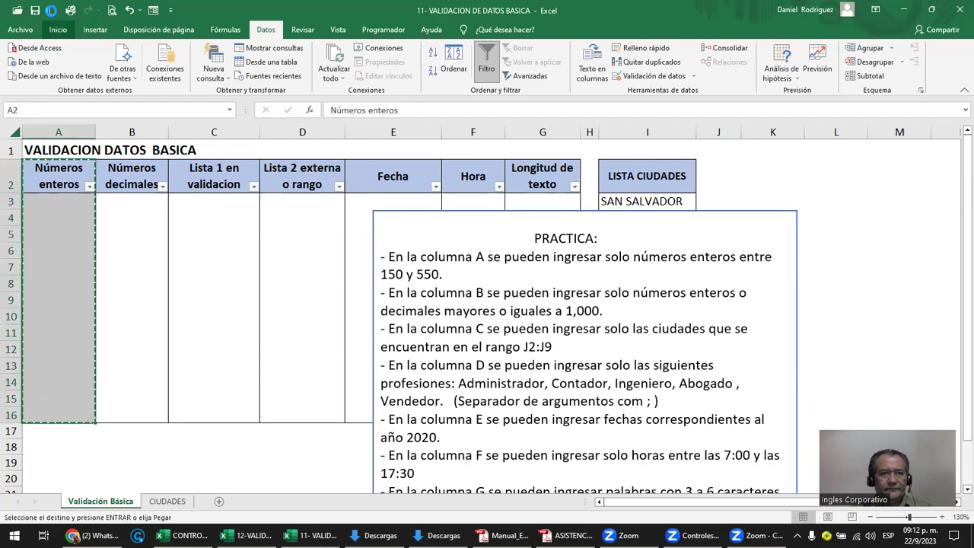
{"action": "left_click", "coordinate": [52, 13]}
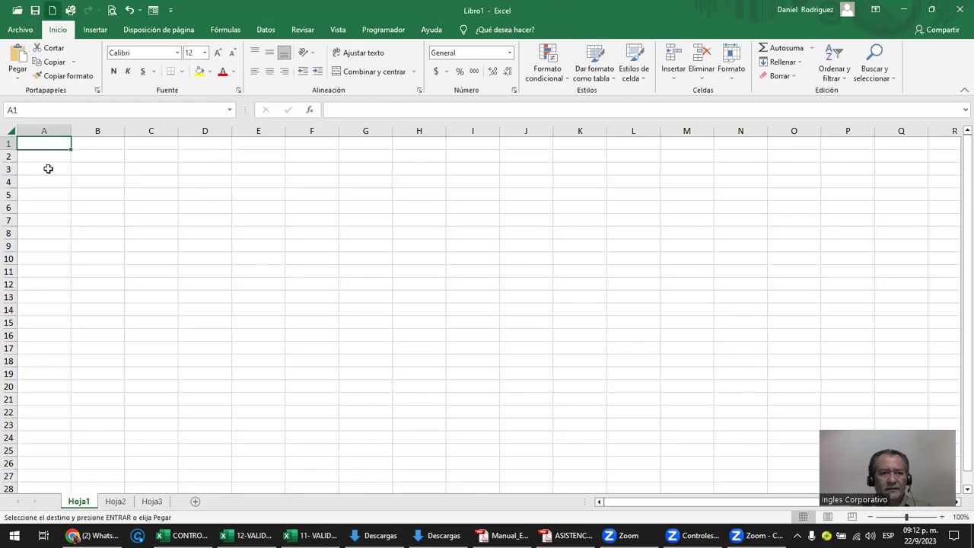
{"action": "left_click", "coordinate": [56, 169]}
{"action": "key", "text": "ctrl+v"}
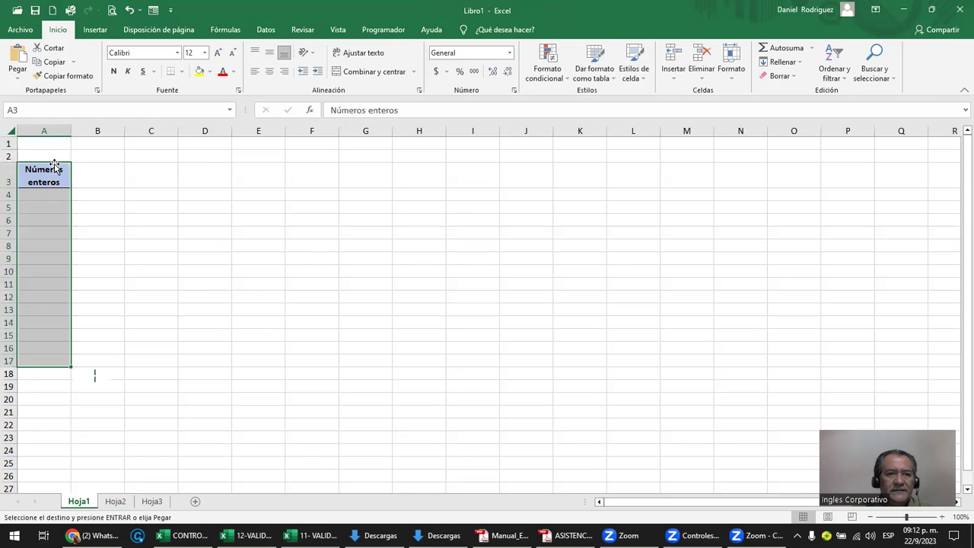
{"action": "left_click_drag", "start_coordinate": [71, 130], "coordinate": [172, 233]}
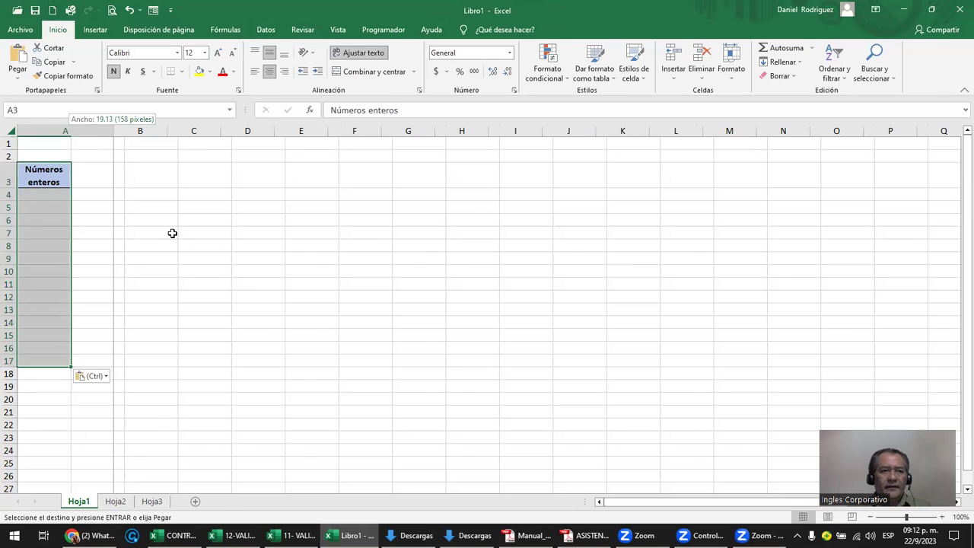
{"action": "left_click", "coordinate": [172, 233]}
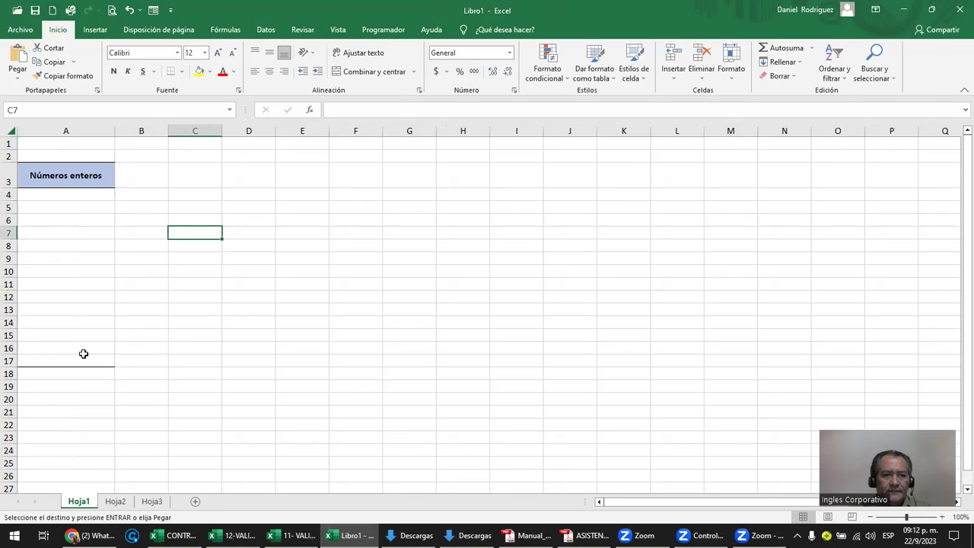
- Check the validation settings for A4:A17, then close Libro1 without saving
{"action": "left_click_drag", "start_coordinate": [66, 195], "coordinate": [83, 358]}
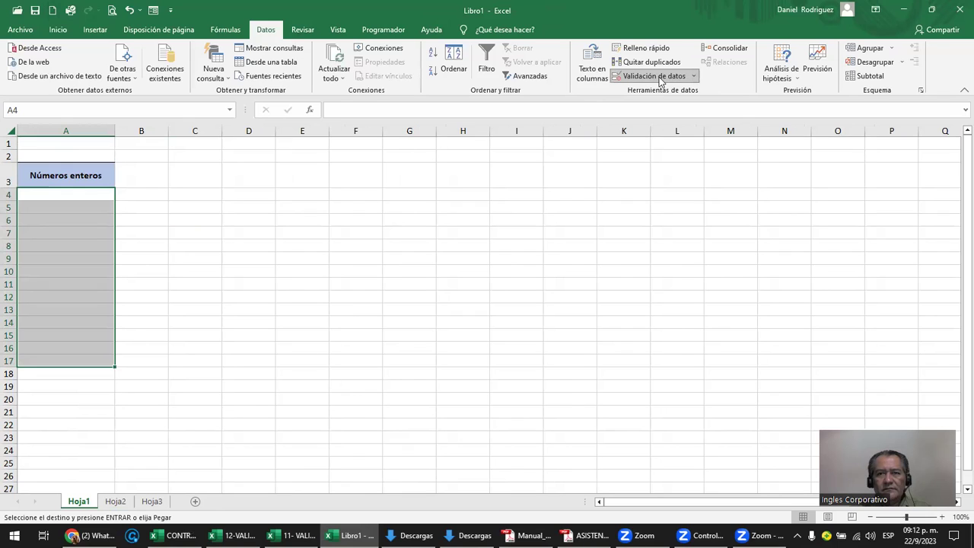
{"action": "left_click", "coordinate": [655, 77]}
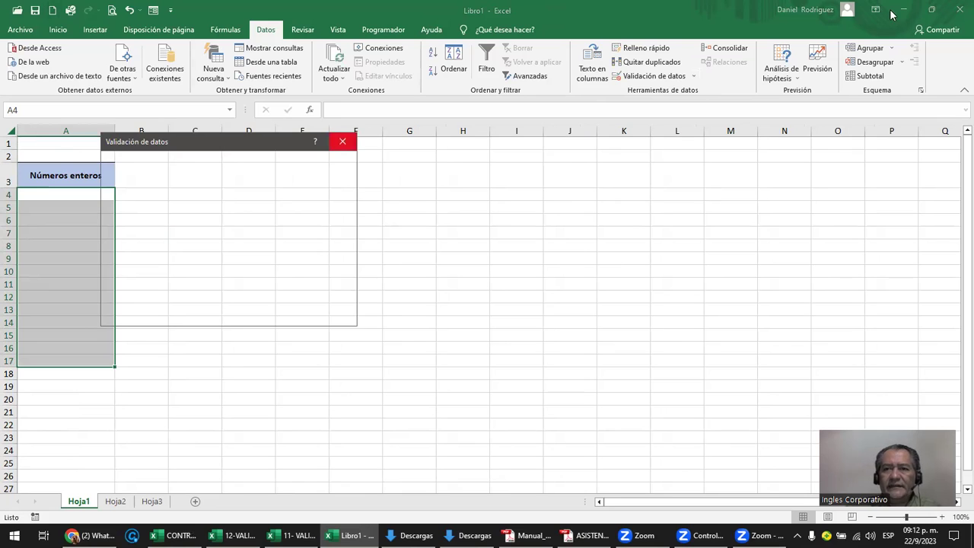
{"action": "left_click", "coordinate": [343, 141]}
{"action": "left_click", "coordinate": [958, 9]}
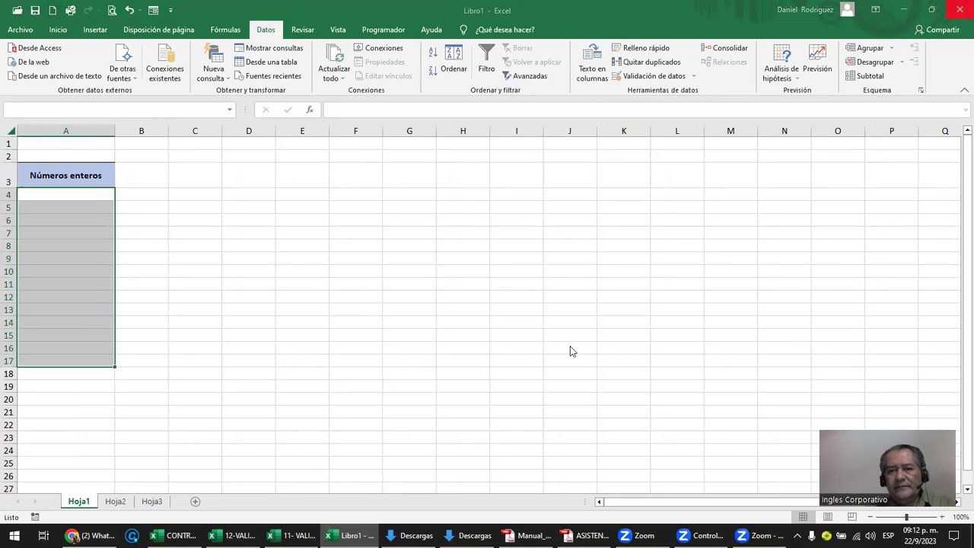
{"action": "left_click", "coordinate": [674, 337]}
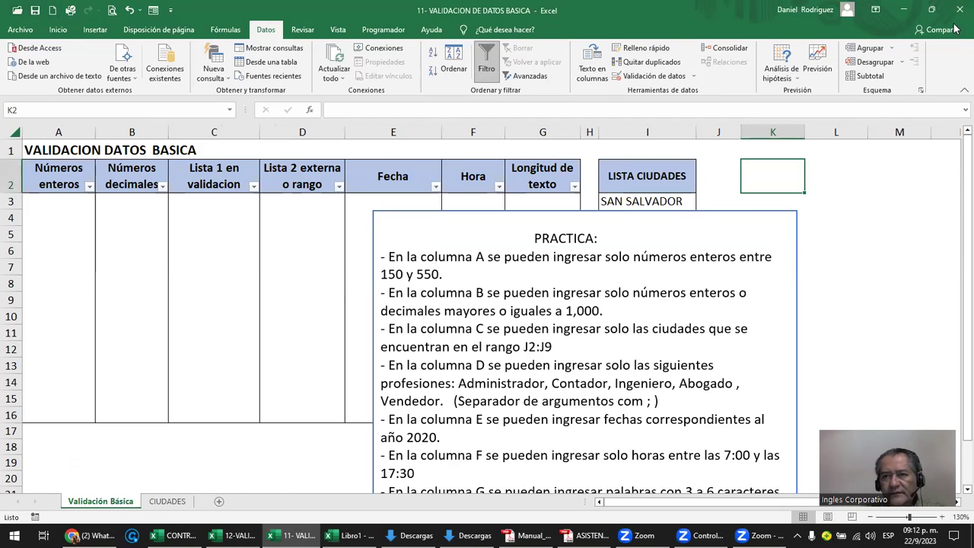
- Close 12-VALIDACION DE DATOS PERSONALIZADA and save the CONTROL ASISTENCIA attendance workbook
{"action": "key", "text": "alt+Tab"}
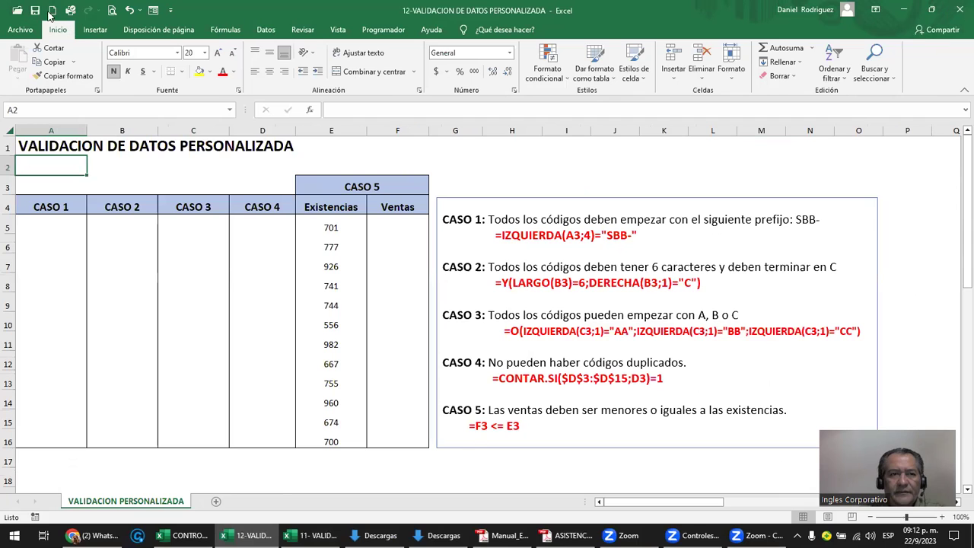
{"action": "left_click", "coordinate": [960, 9]}
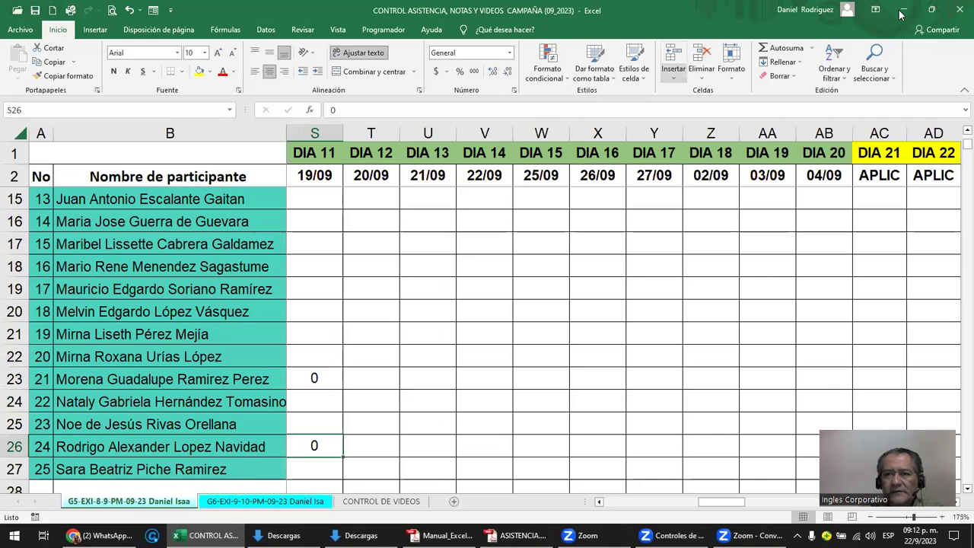
{"action": "left_click", "coordinate": [903, 9]}
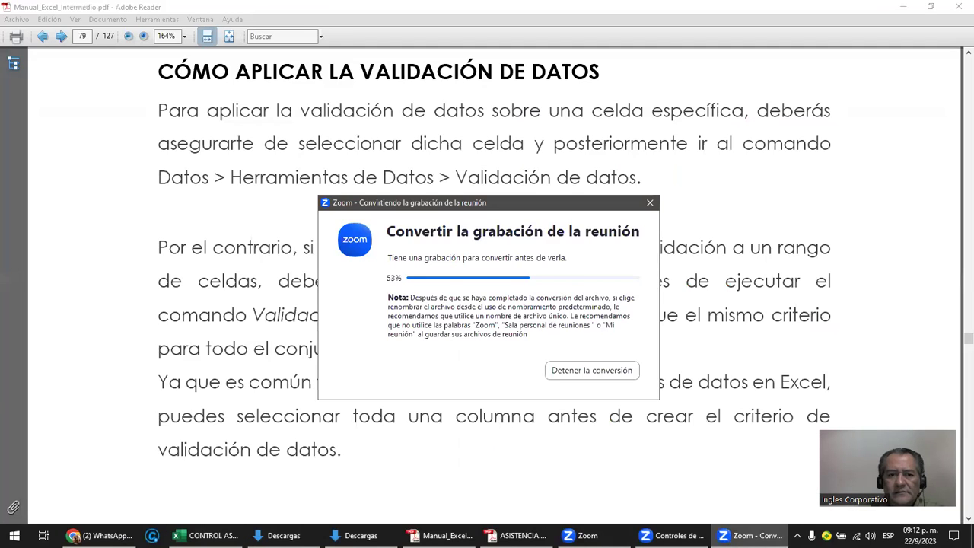
{"action": "key", "text": "alt+Tab"}
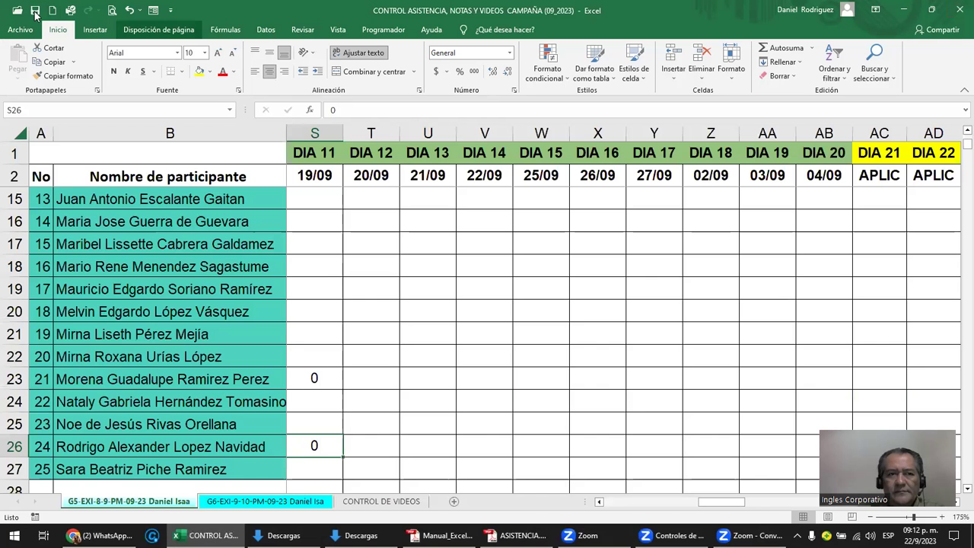
{"action": "left_click", "coordinate": [35, 10]}
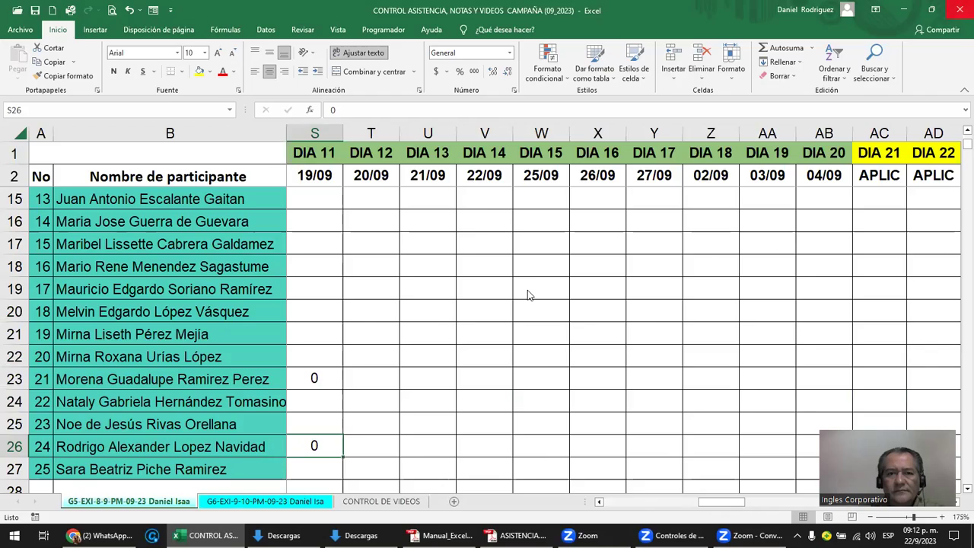
- Reopen 11- VALIDACION DE DATOS BASICA from the recent files list and select A3
{"action": "key", "text": "alt+Tab"}
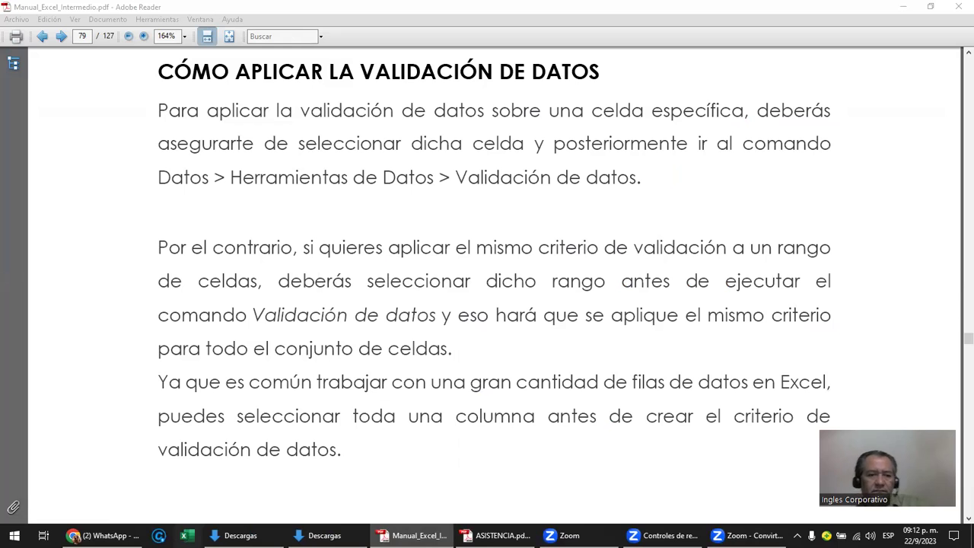
{"action": "left_click", "coordinate": [183, 535]}
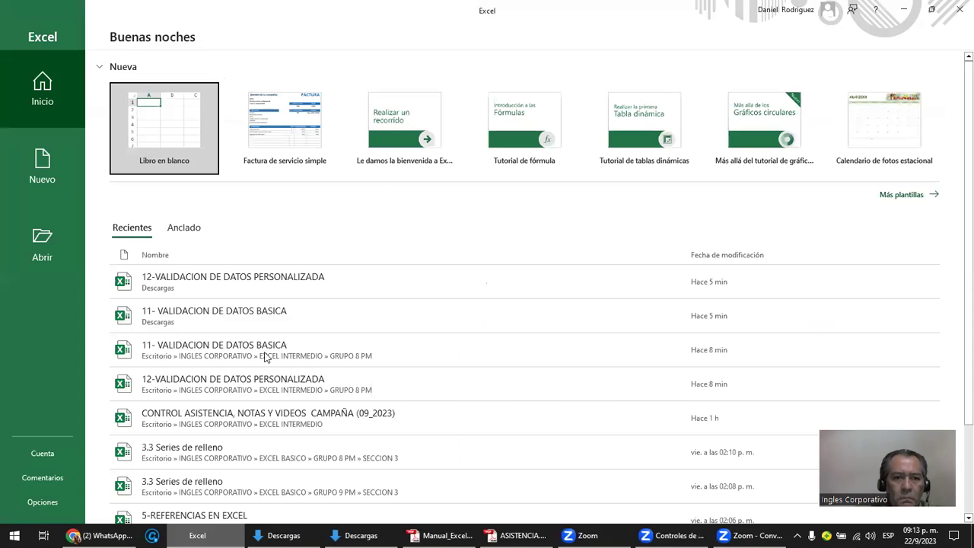
{"action": "left_click", "coordinate": [266, 312]}
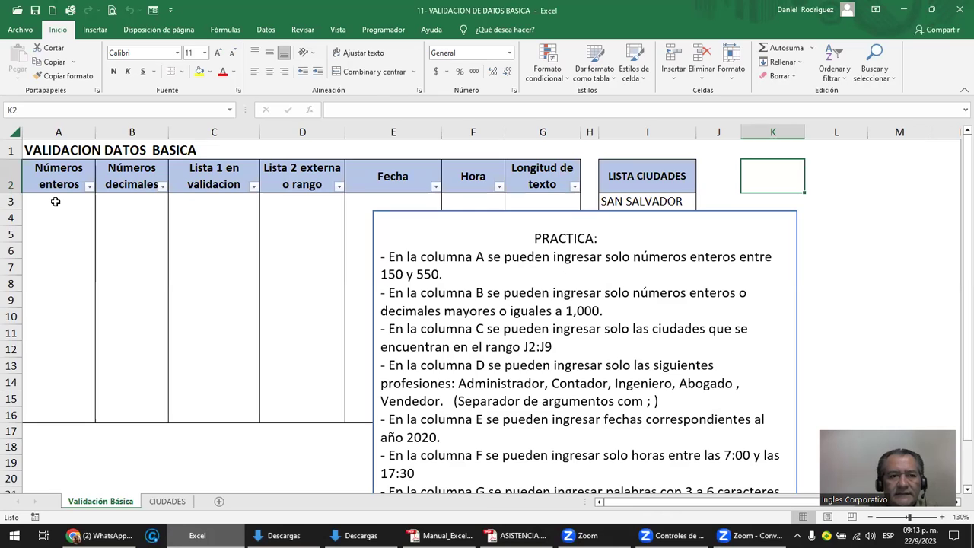
{"action": "left_click", "coordinate": [55, 200]}
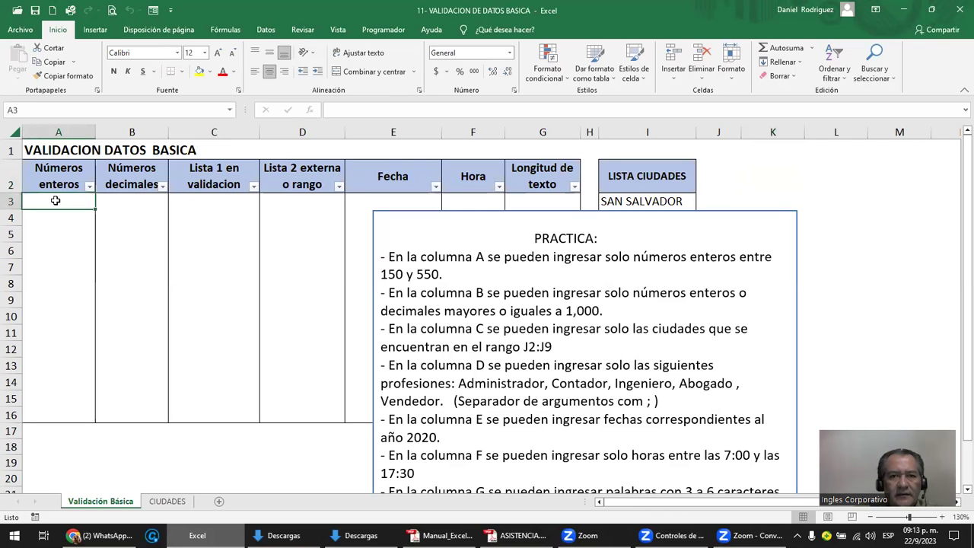
- Try opening Validación de datos from the Datos tab, then return to the workbook and select C8
{"action": "left_click", "coordinate": [266, 32]}
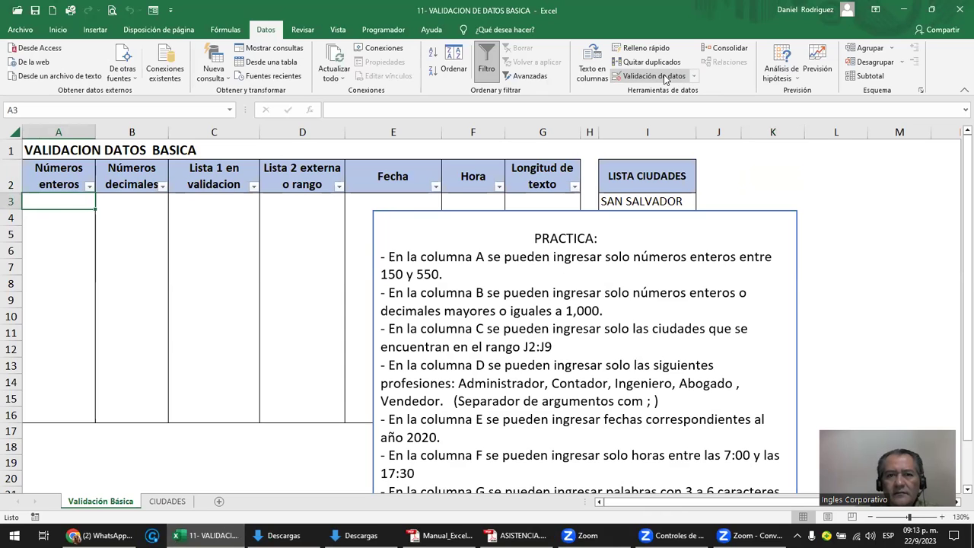
{"action": "left_click", "coordinate": [666, 79]}
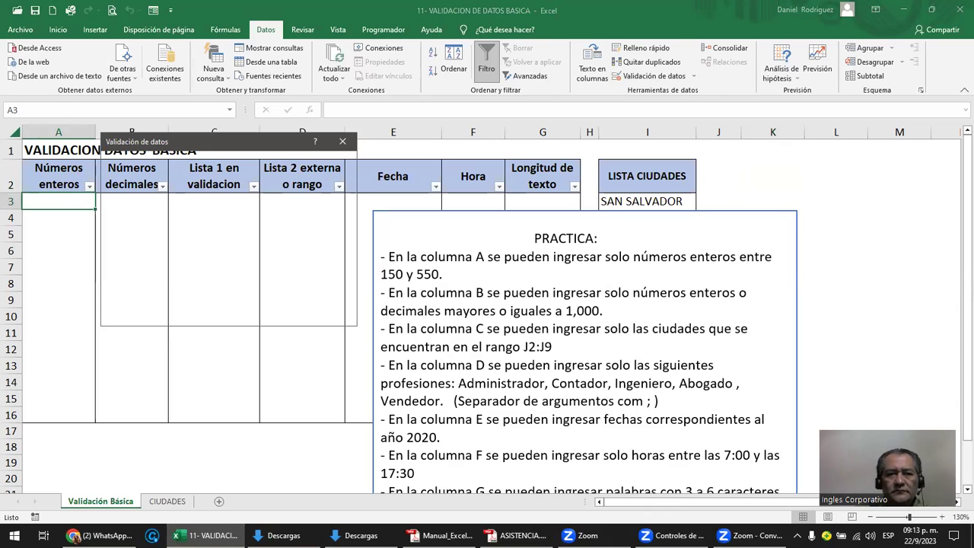
{"action": "key", "text": "alt+Tab"}
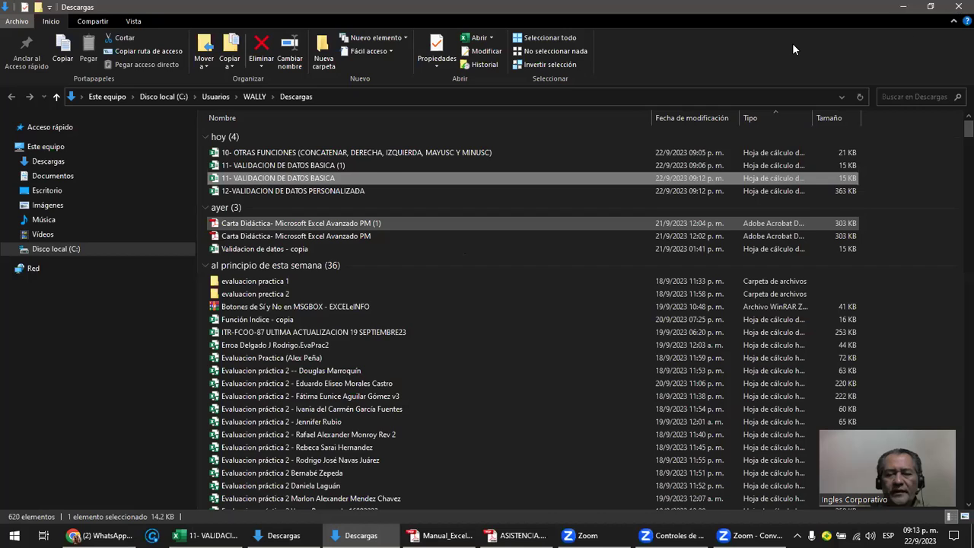
{"action": "left_click", "coordinate": [237, 525]}
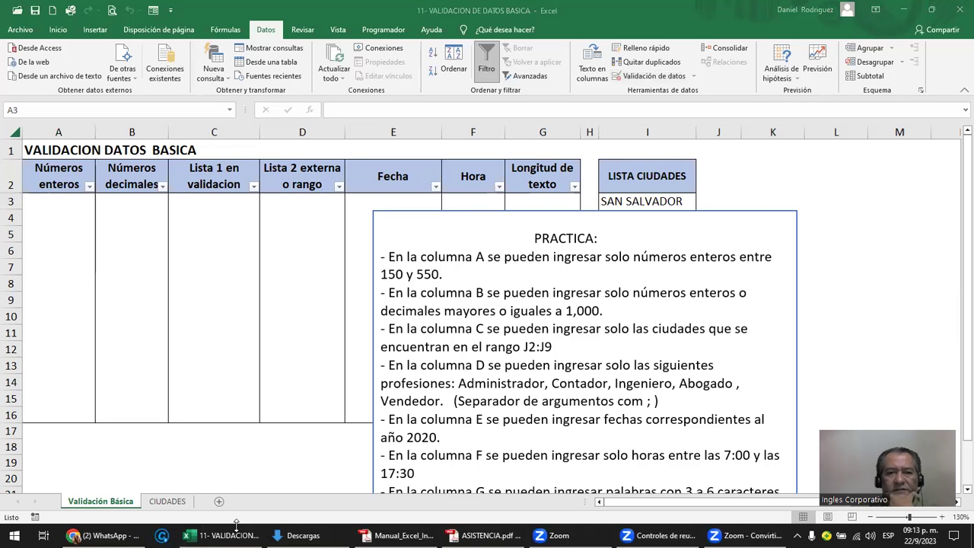
{"action": "left_click", "coordinate": [238, 293]}
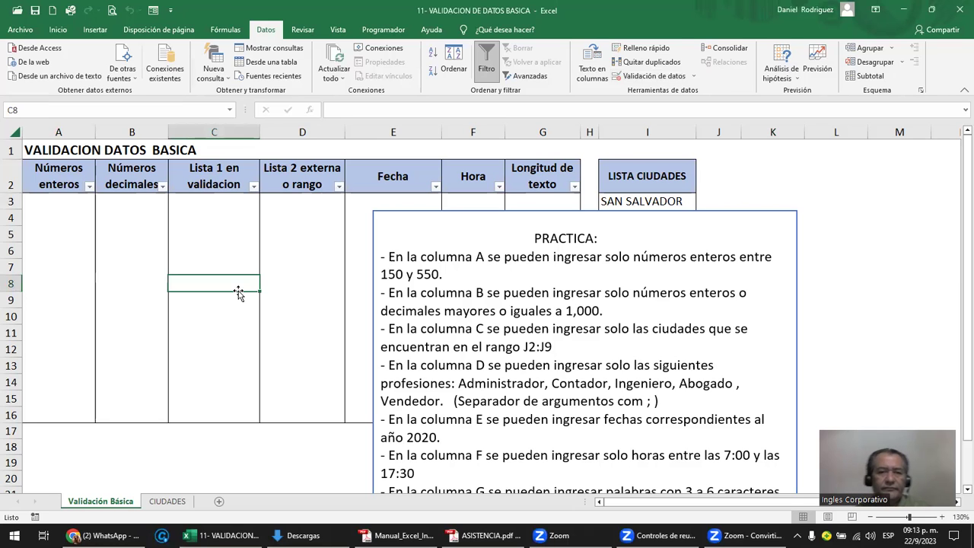
- Minimize Excel, scroll the PDF manual to page 80, and switch to WhatsApp Web in Chrome
{"action": "left_click", "coordinate": [899, 11]}
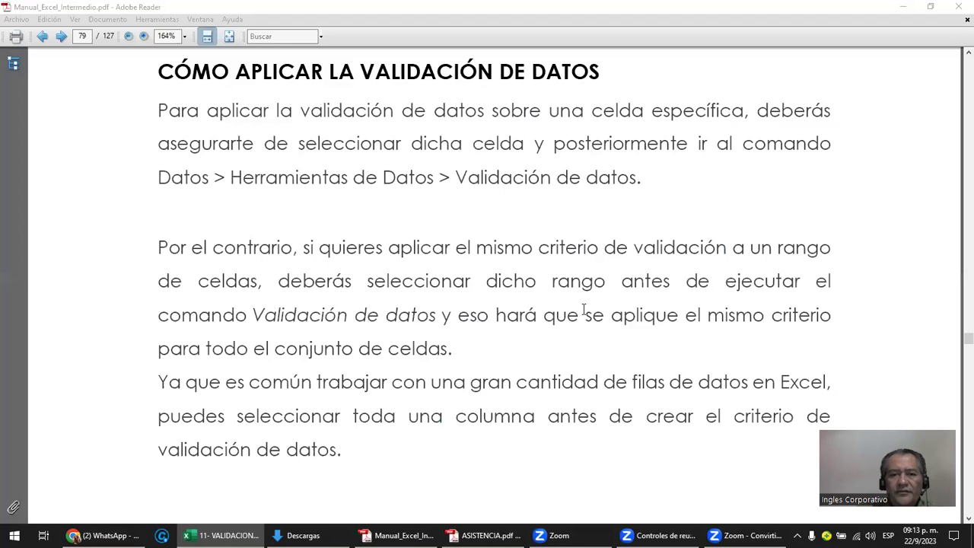
{"action": "scroll", "coordinate": [584, 308], "scroll_direction": "down", "scroll_amount": 1}
{"action": "scroll", "coordinate": [580, 314], "scroll_direction": "down", "scroll_amount": 4}
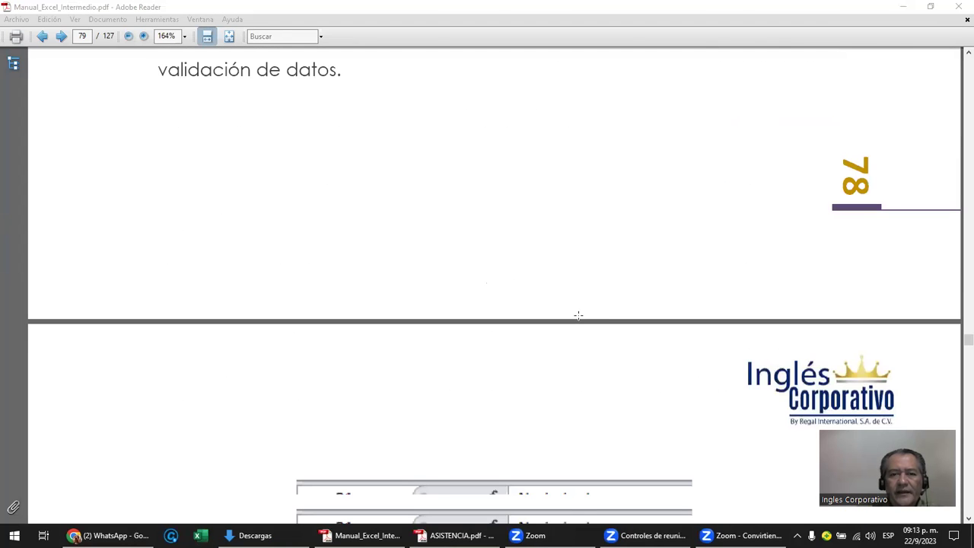
{"action": "scroll", "coordinate": [579, 315], "scroll_direction": "down", "scroll_amount": 4}
{"action": "scroll", "coordinate": [576, 313], "scroll_direction": "down", "scroll_amount": 4}
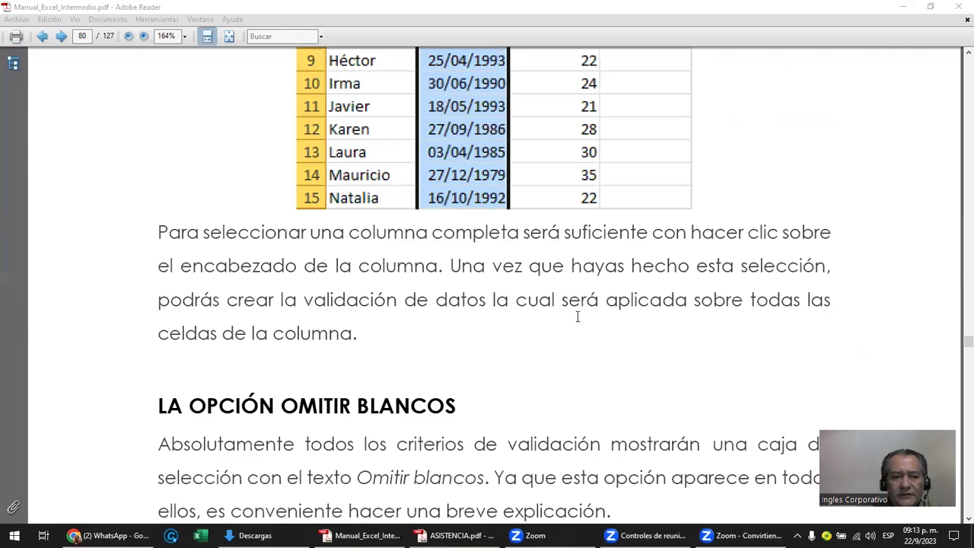
{"action": "key", "text": "alt+Tab"}
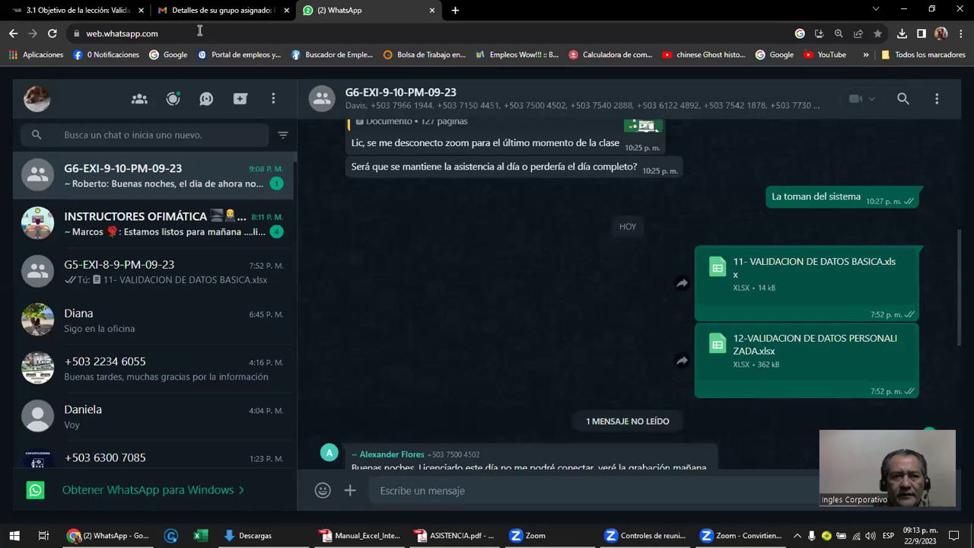
- Open the 3.1 Objetivo de la lección page, dismissing the blank popup and 360 Total Security window
{"action": "left_click", "coordinate": [217, 10]}
{"action": "left_click", "coordinate": [82, 10]}
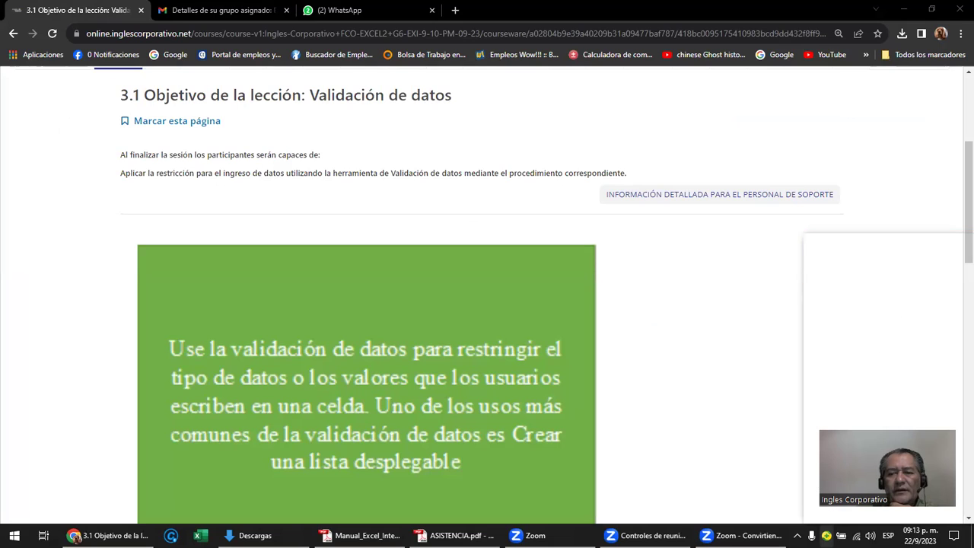
{"action": "left_click", "coordinate": [574, 327]}
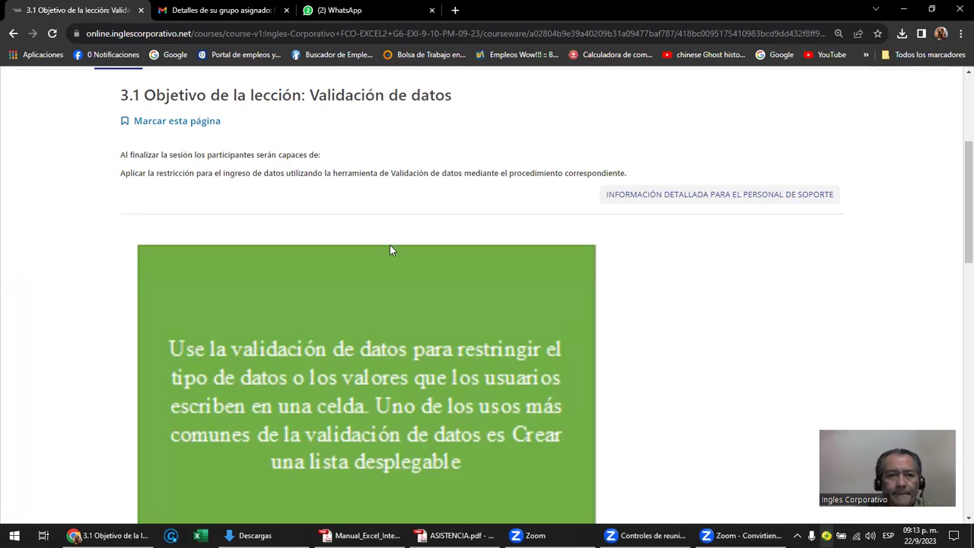
{"action": "scroll", "coordinate": [390, 249], "scroll_direction": "down", "scroll_amount": 5}
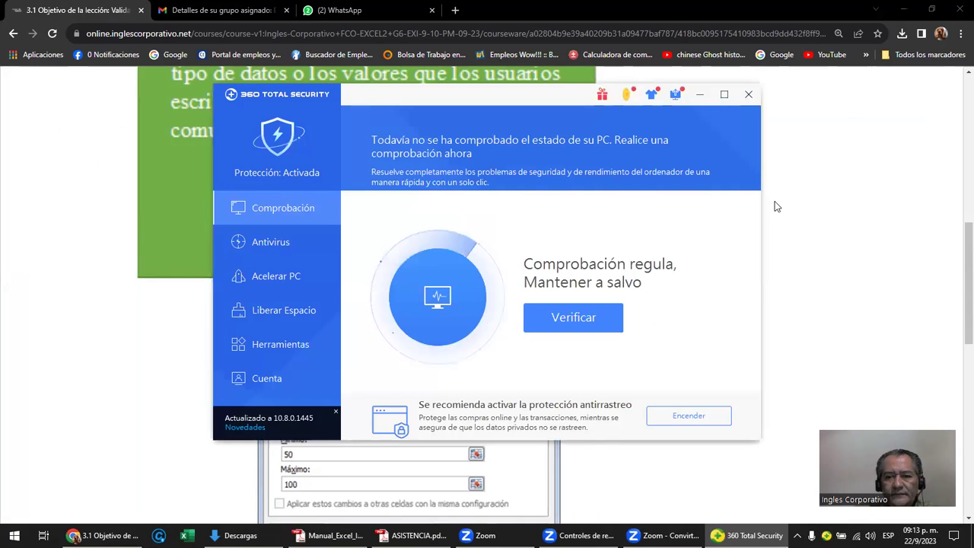
{"action": "left_click", "coordinate": [747, 95]}
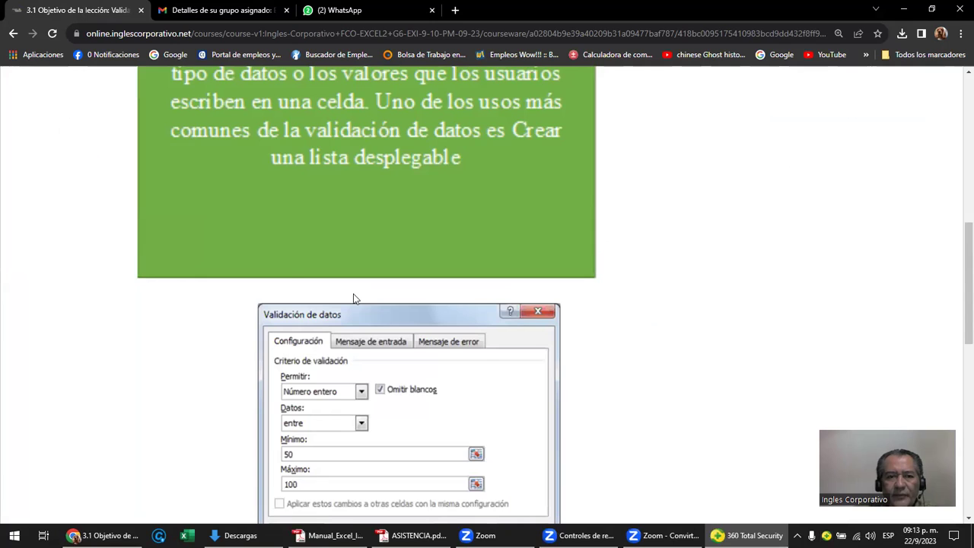
{"action": "scroll", "coordinate": [355, 297], "scroll_direction": "down", "scroll_amount": 3}
{"action": "scroll", "coordinate": [316, 287], "scroll_direction": "down", "scroll_amount": 2}
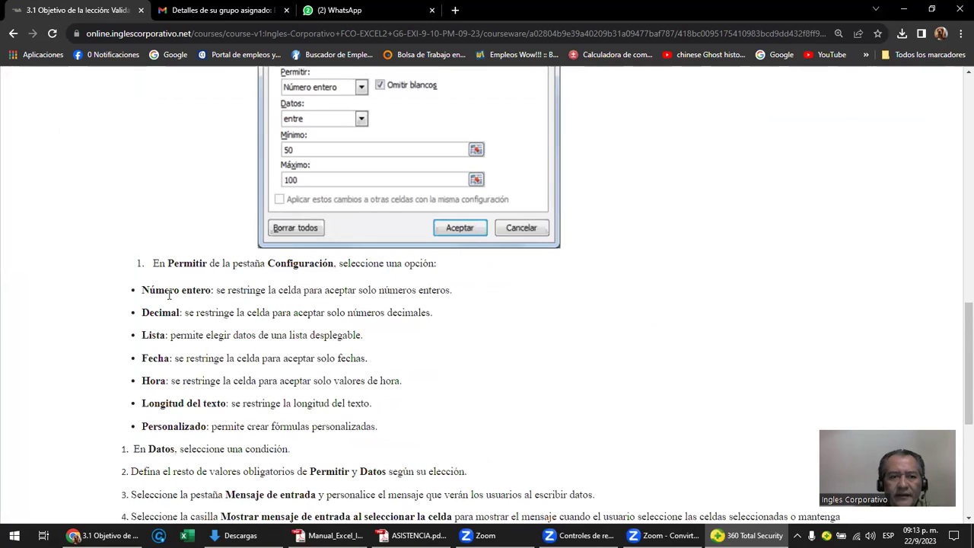
- Highlight the validation types Número entero, Decimal, Lista and Fecha in the lesson
{"action": "double_click", "coordinate": [213, 289]}
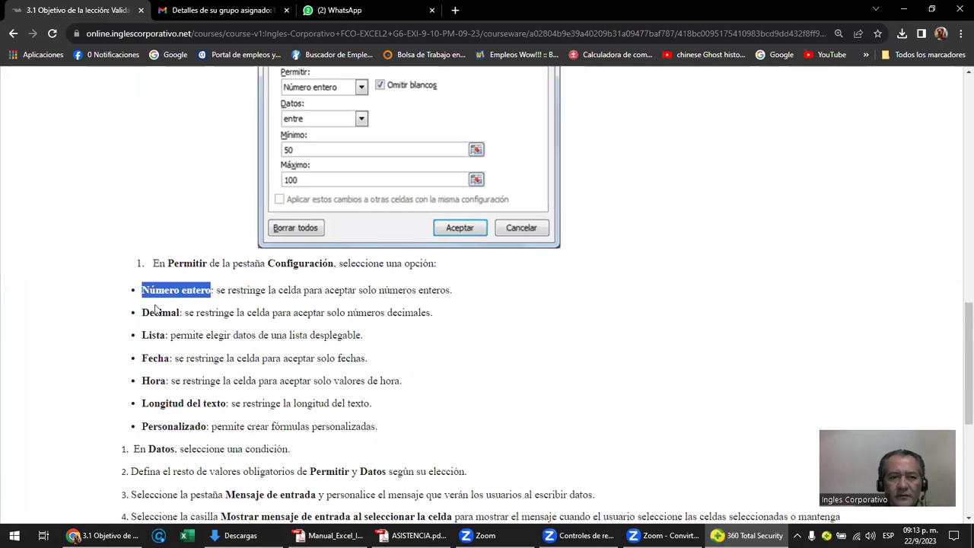
{"action": "double_click", "coordinate": [183, 312]}
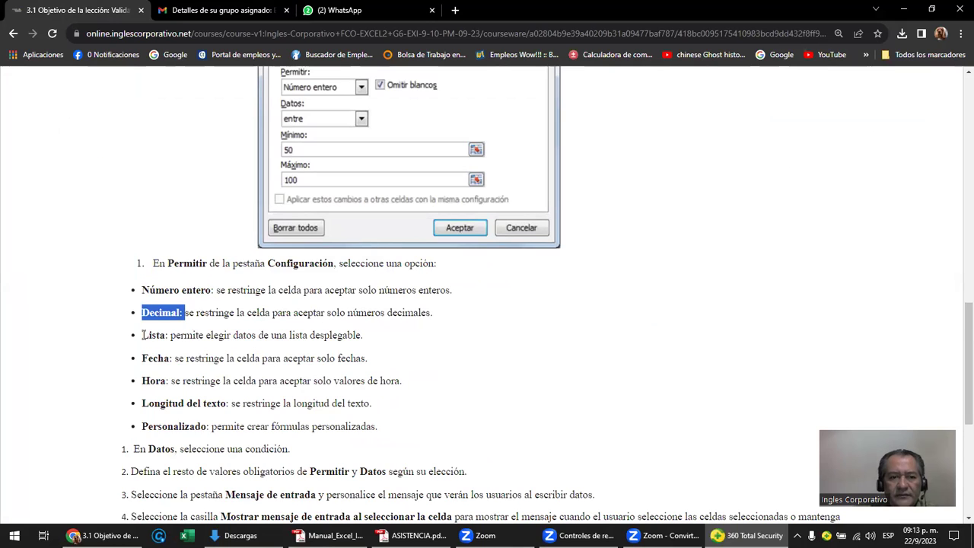
{"action": "double_click", "coordinate": [160, 336]}
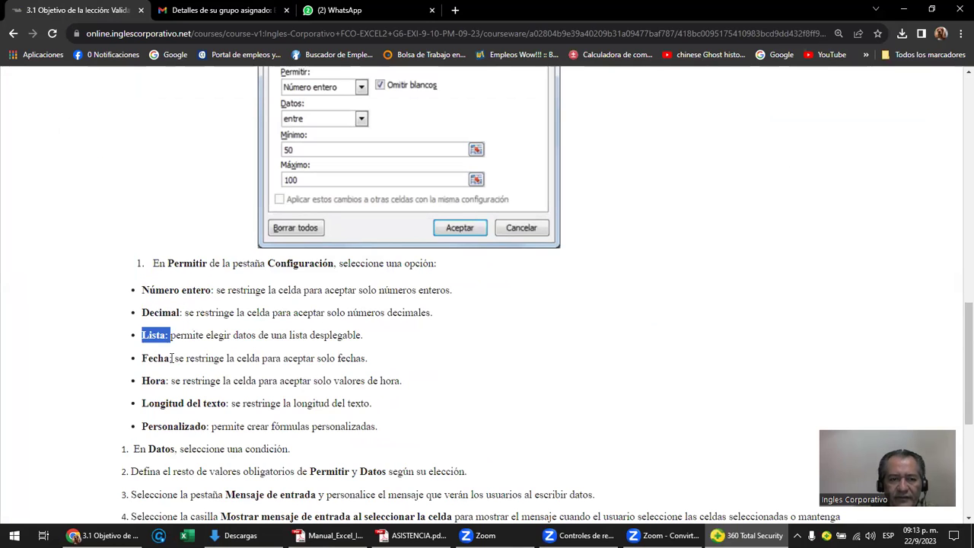
{"action": "double_click", "coordinate": [167, 357]}
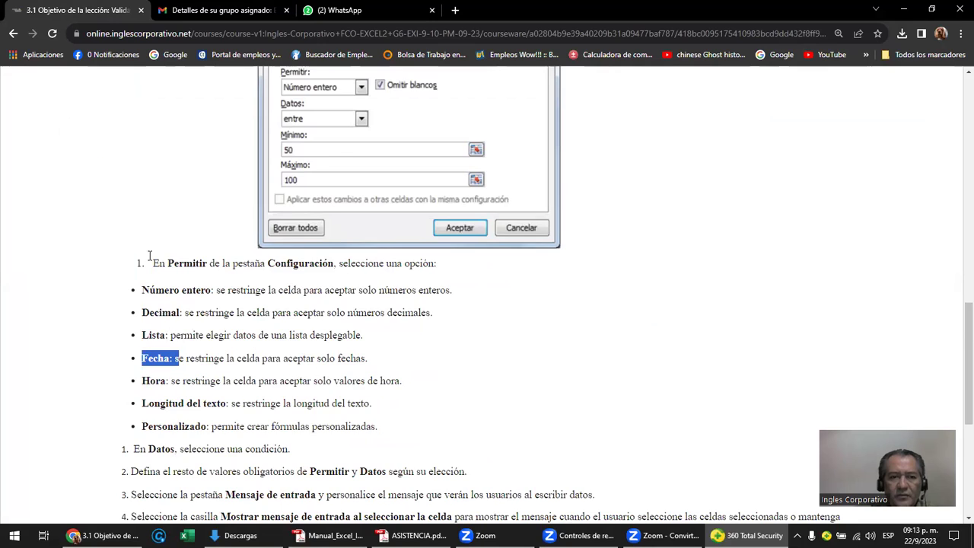
- Highlight Hora and Longitud del texto, read to the end, then switch to Manual_Excel_Intermedio.pdf
{"action": "scroll", "coordinate": [149, 256], "scroll_direction": "down", "scroll_amount": 2}
{"action": "mouse_move", "coordinate": [157, 260]}
{"action": "left_mouse_down"}
{"action": "mouse_move", "coordinate": [142, 259]}
{"action": "mouse_move", "coordinate": [172, 259]}
{"action": "left_mouse_up"}
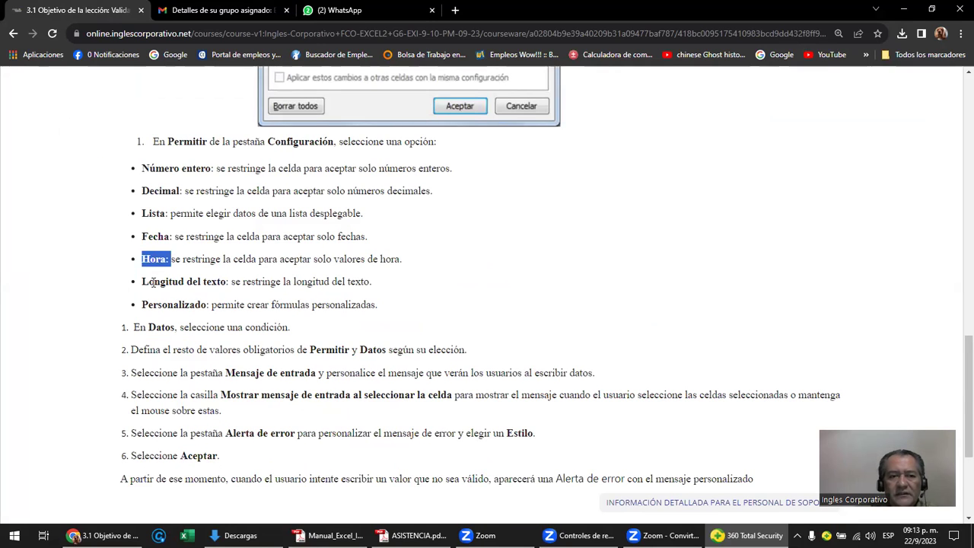
{"action": "left_click", "coordinate": [154, 283]}
{"action": "left_click_drag", "start_coordinate": [231, 281], "coordinate": [141, 281]}
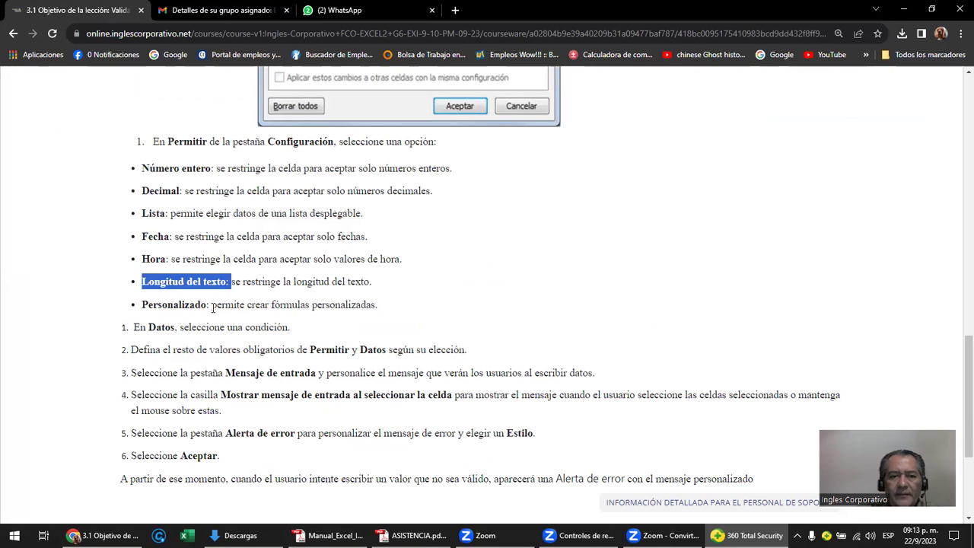
{"action": "left_click", "coordinate": [213, 307]}
{"action": "scroll", "coordinate": [210, 307], "scroll_direction": "down", "scroll_amount": 3}
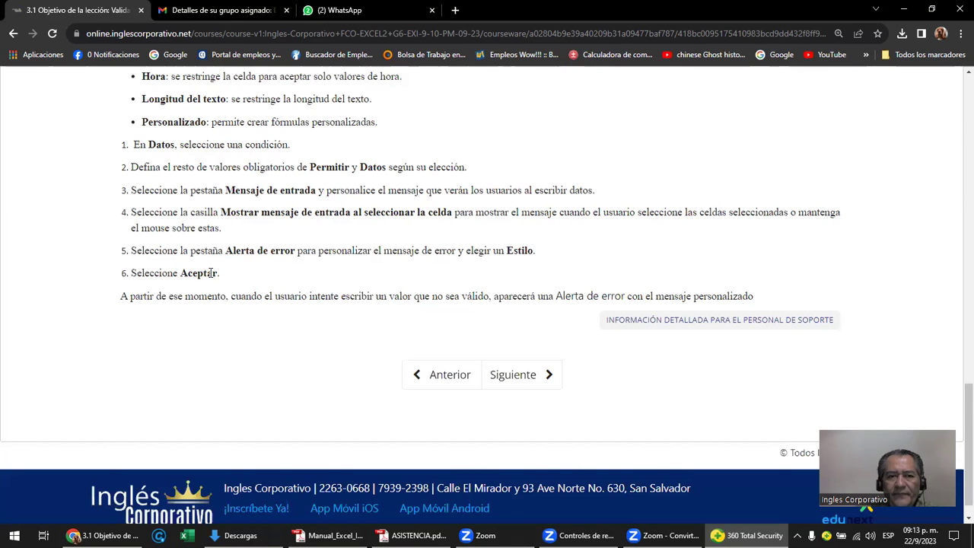
{"action": "scroll", "coordinate": [220, 274], "scroll_direction": "down", "scroll_amount": 1}
{"action": "scroll", "coordinate": [229, 242], "scroll_direction": "up", "scroll_amount": 1}
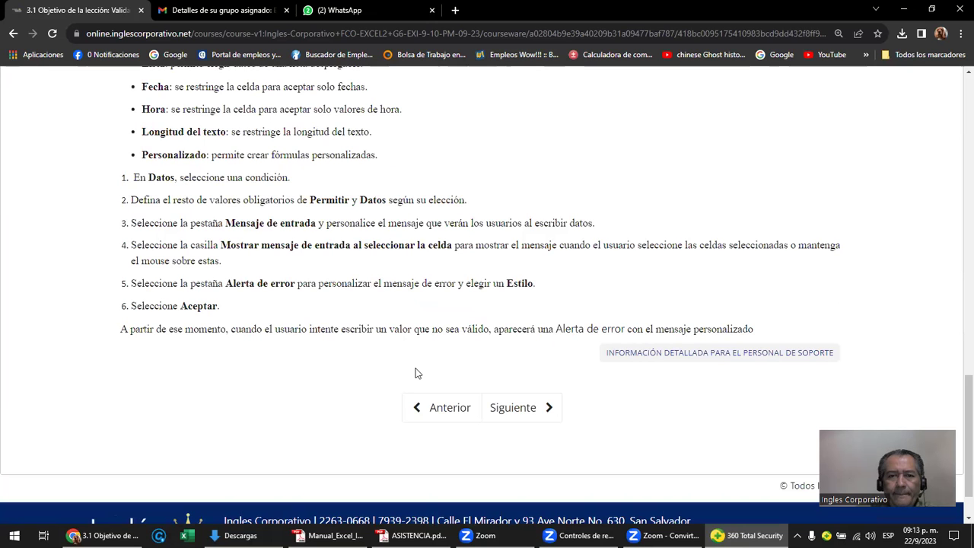
{"action": "key", "text": "alt+Tab"}
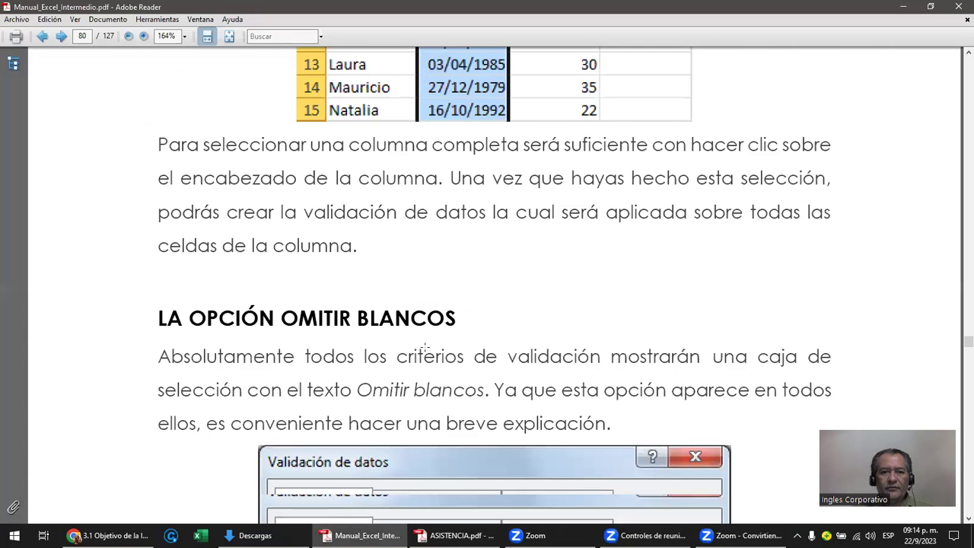
- Read the manual's 'La opción Omitir blancos' section on pages 80–81, then bring up Descargas
{"action": "scroll", "coordinate": [425, 346], "scroll_direction": "down", "scroll_amount": 3}
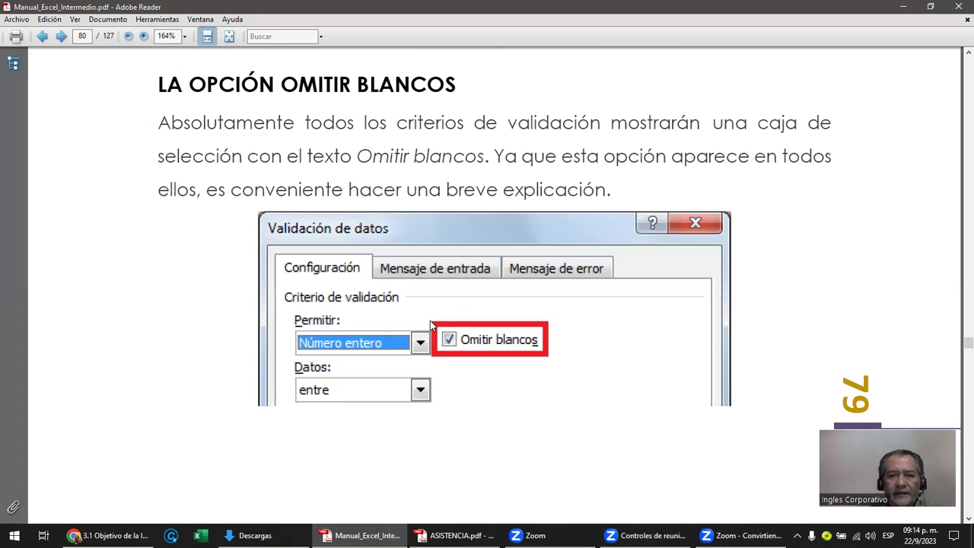
{"action": "scroll", "coordinate": [430, 320], "scroll_direction": "down", "scroll_amount": 3}
{"action": "scroll", "coordinate": [430, 321], "scroll_direction": "up", "scroll_amount": 5}
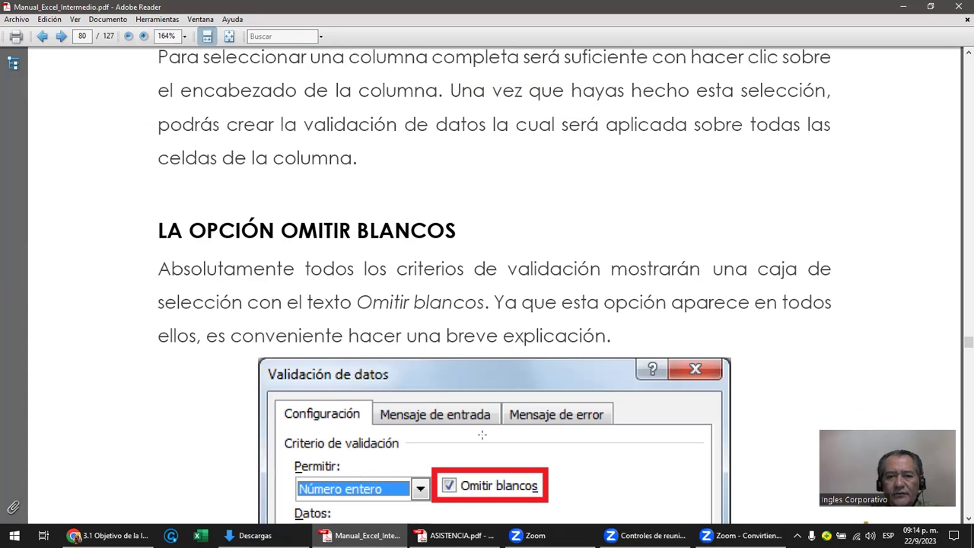
{"action": "scroll", "coordinate": [481, 435], "scroll_direction": "down", "scroll_amount": 1}
{"action": "scroll", "coordinate": [472, 358], "scroll_direction": "down", "scroll_amount": 1}
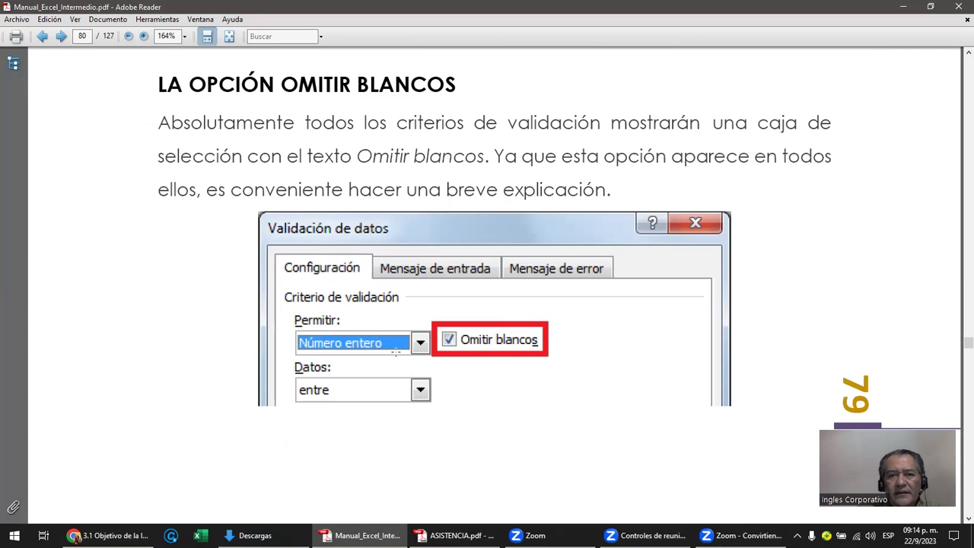
{"action": "scroll", "coordinate": [396, 358], "scroll_direction": "down", "scroll_amount": 3}
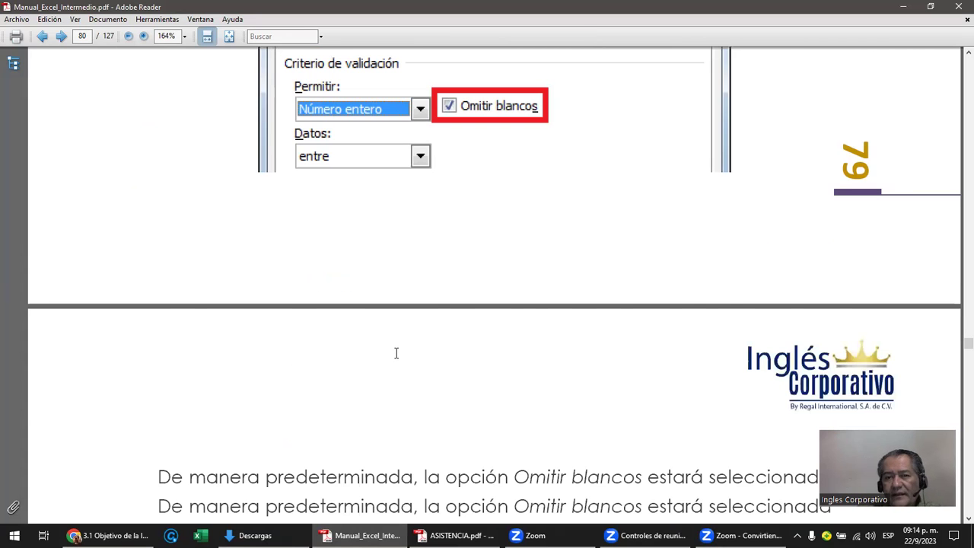
{"action": "scroll", "coordinate": [396, 353], "scroll_direction": "down", "scroll_amount": 2}
{"action": "scroll", "coordinate": [395, 352], "scroll_direction": "down", "scroll_amount": 1}
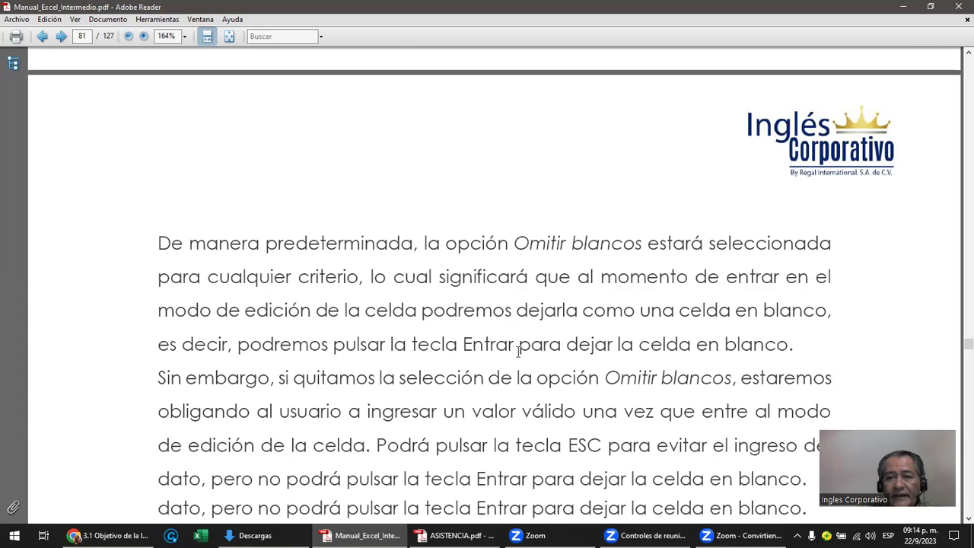
{"action": "scroll", "coordinate": [518, 351], "scroll_direction": "up", "scroll_amount": 2}
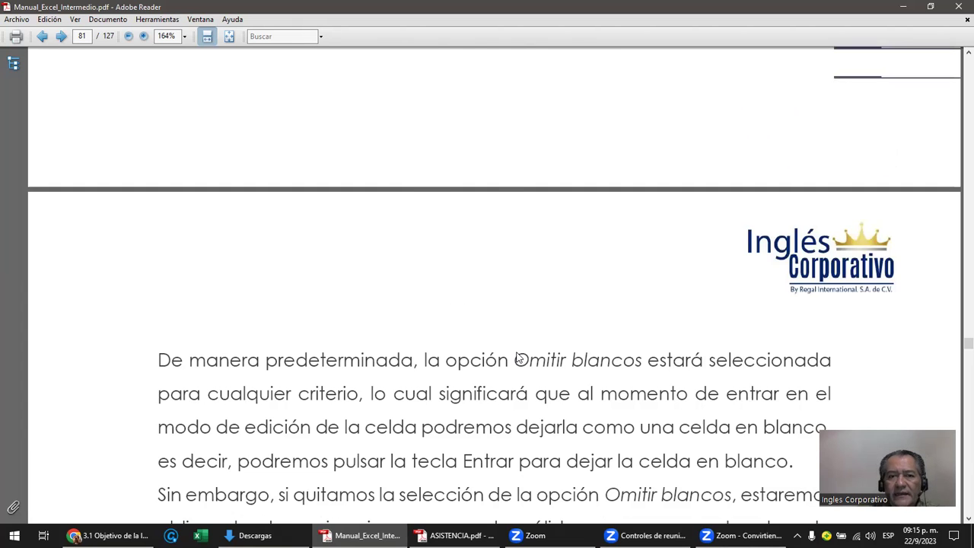
{"action": "scroll", "coordinate": [518, 351], "scroll_direction": "up", "scroll_amount": 3}
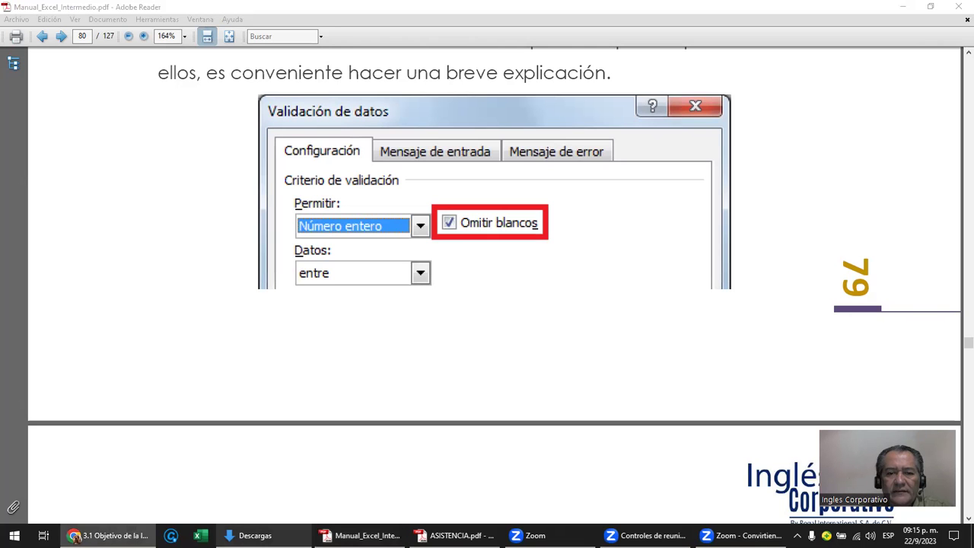
{"action": "left_click", "coordinate": [255, 535]}
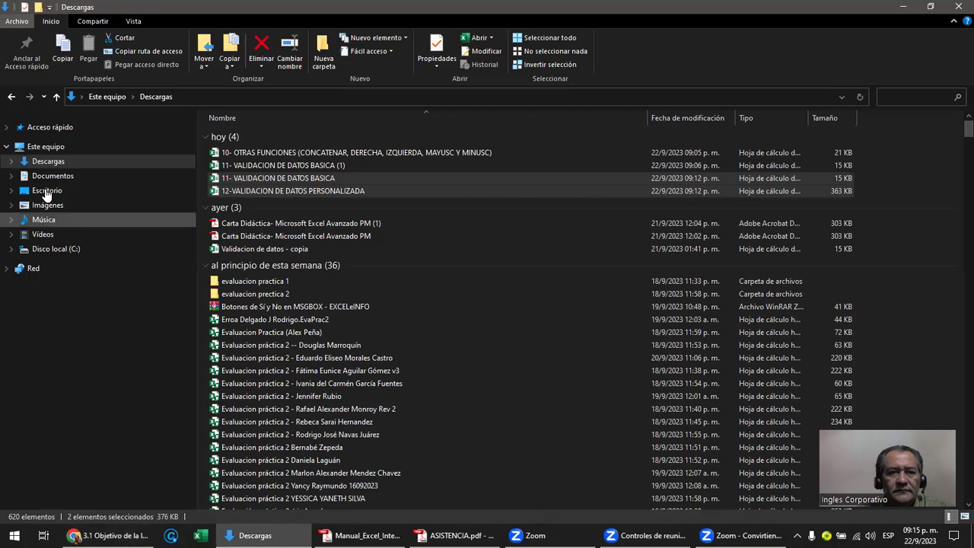
- Go from Escritorio through INGLES CORPORATIVO > EXCEL INTERMEDIO > GRUPO 8 PM and select the validation workbook
{"action": "left_click", "coordinate": [47, 191]}
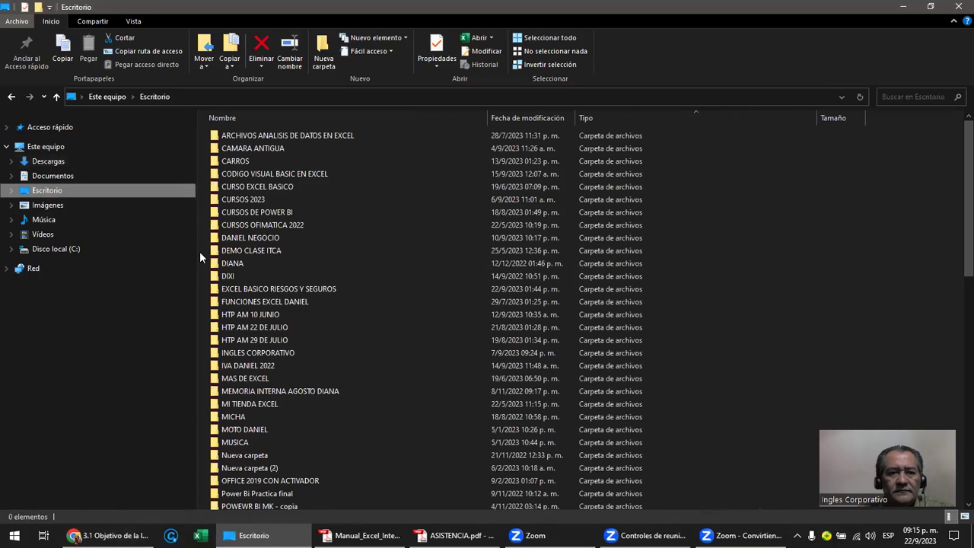
{"action": "left_click", "coordinate": [276, 291]}
{"action": "key", "text": "i"}
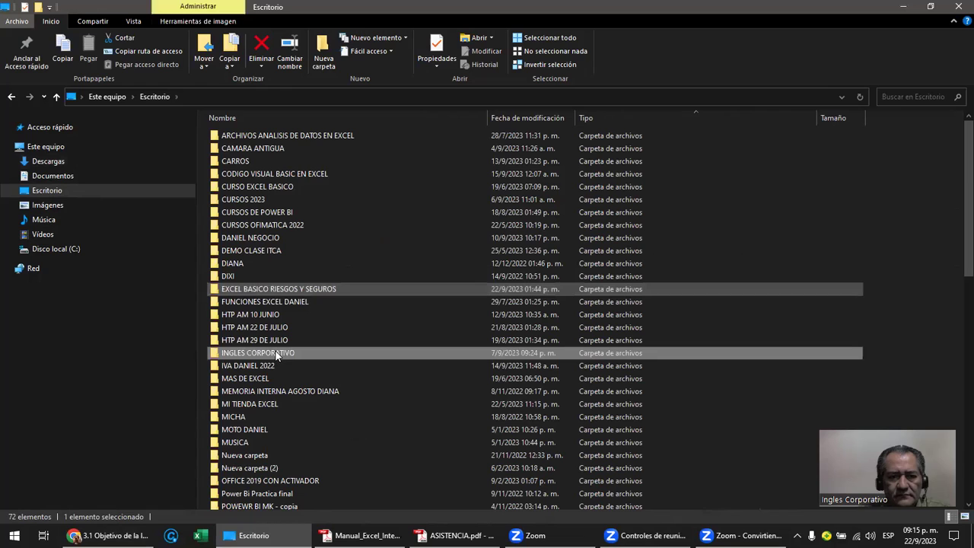
{"action": "double_click", "coordinate": [275, 352]}
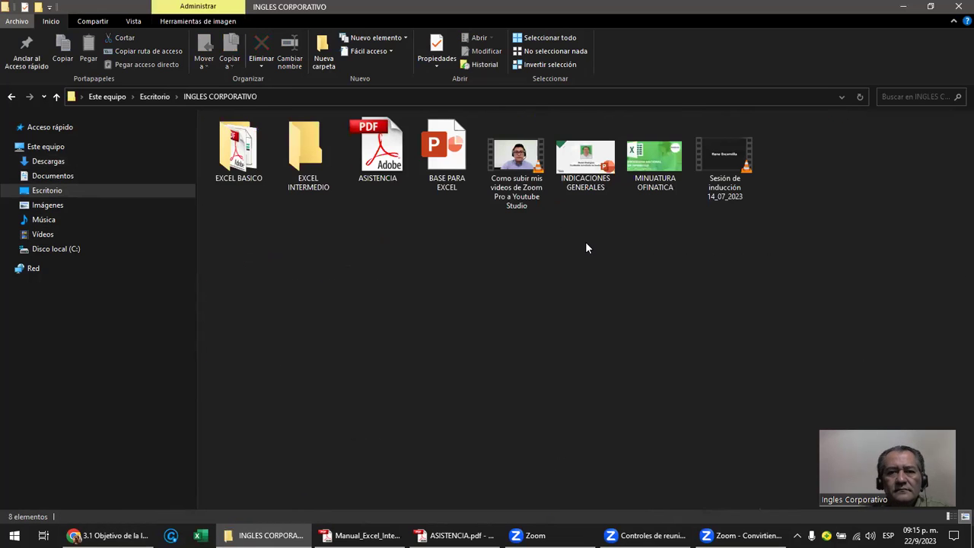
{"action": "double_click", "coordinate": [308, 152]}
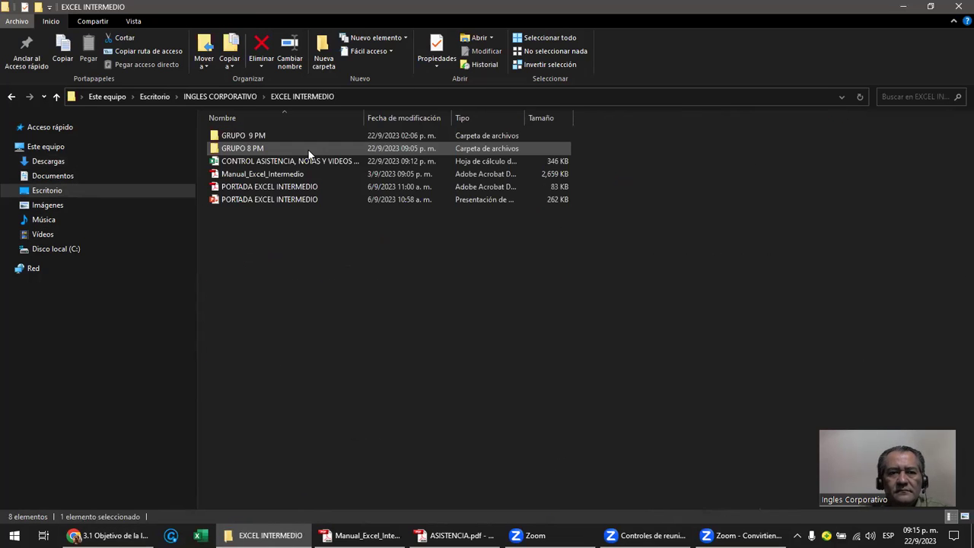
{"action": "double_click", "coordinate": [254, 148]}
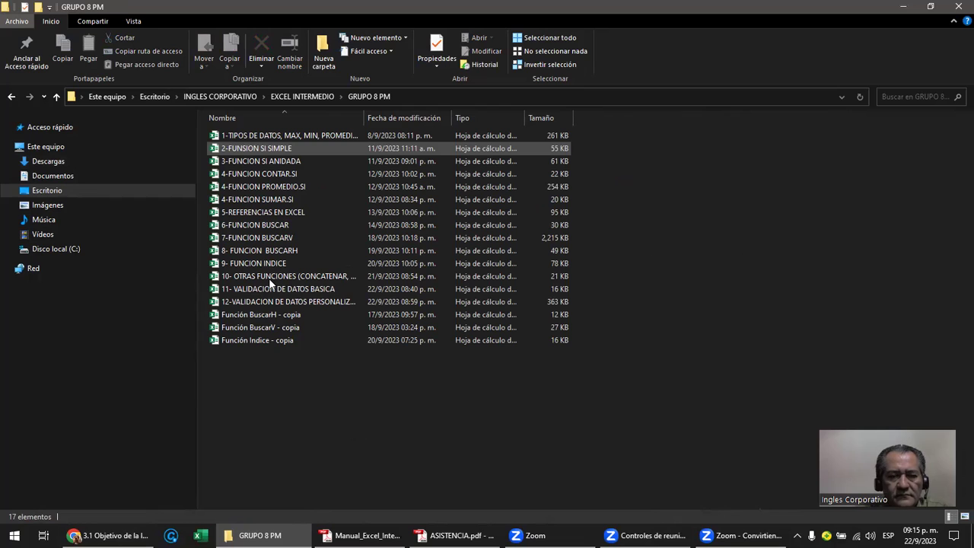
{"action": "left_click", "coordinate": [285, 267]}
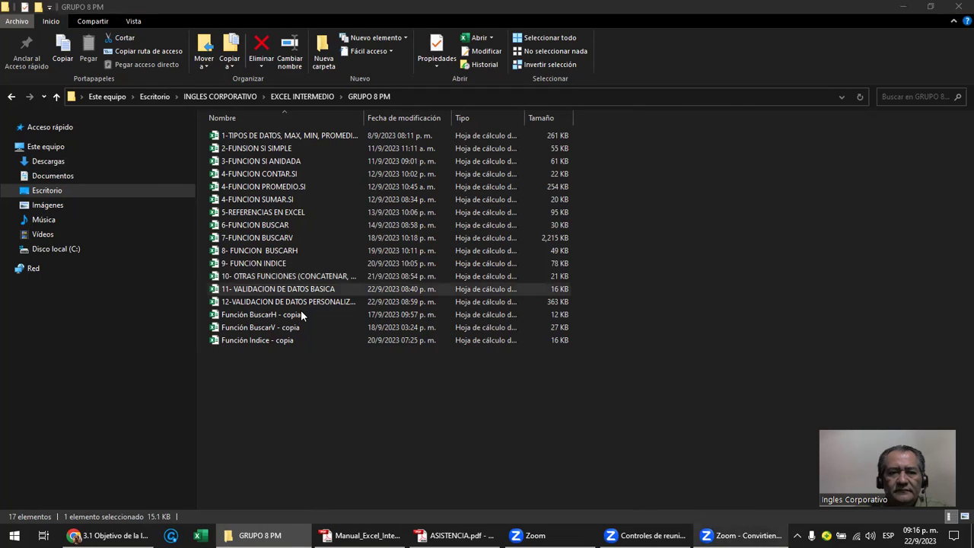
- Open the 11- VALIDACION DE DATOS BASICA workbook in Excel
{"action": "double_click", "coordinate": [257, 291]}
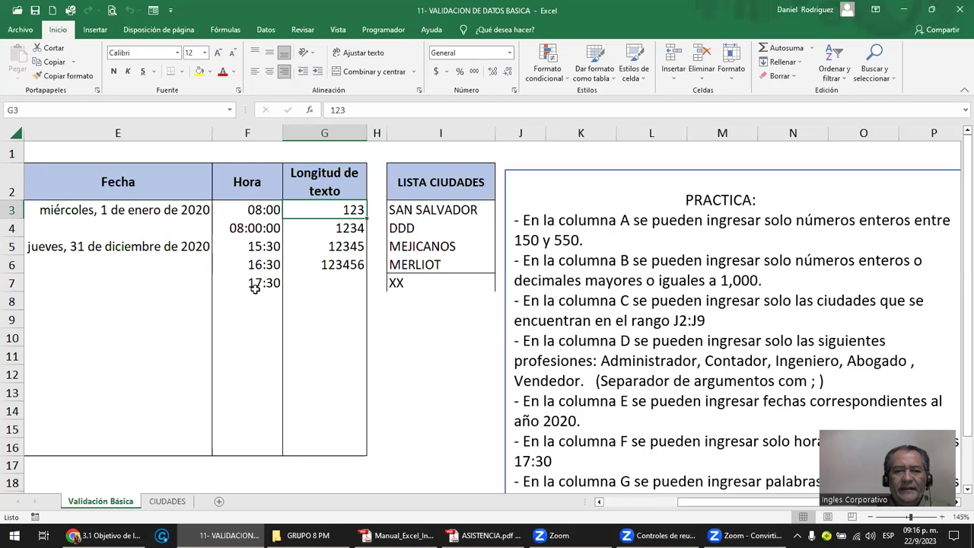
{"action": "left_click", "coordinate": [429, 305]}
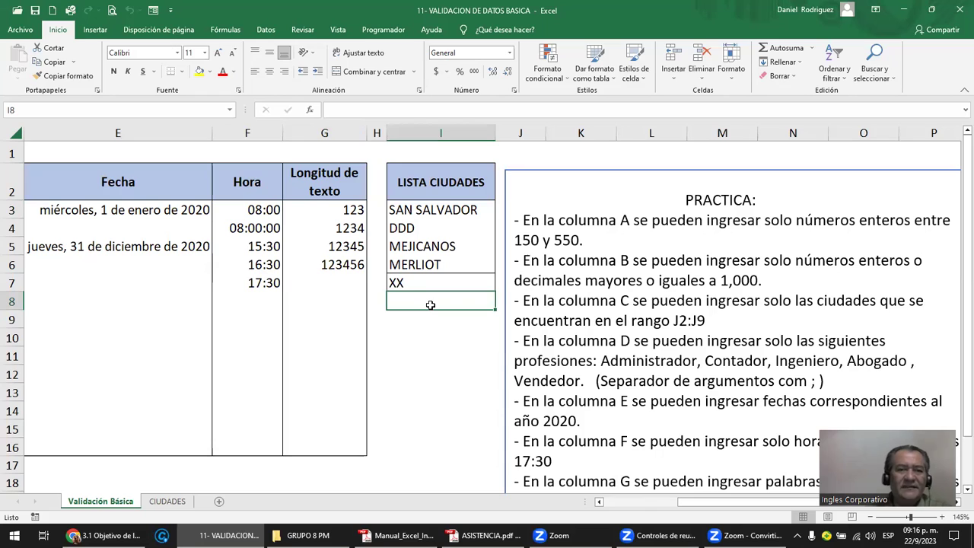
{"action": "key", "text": "Left"}
{"action": "key", "text": "Left"}
{"action": "key", "text": "Left"}
{"action": "key", "text": "Left"}
{"action": "key", "text": "Left"}
{"action": "key", "text": "Left"}
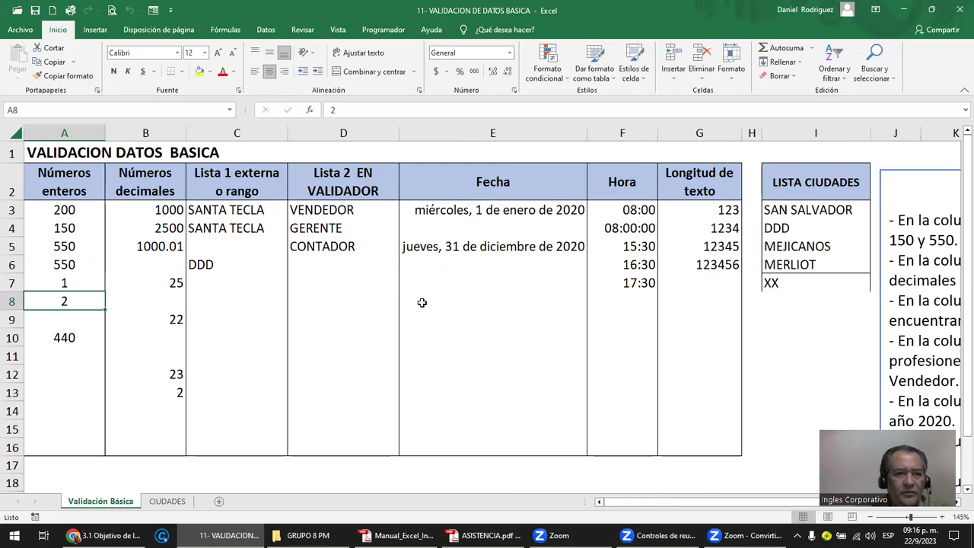
- Select A3:G16 and delete all its sample entries, keeping the headers
{"action": "left_click", "coordinate": [62, 209]}
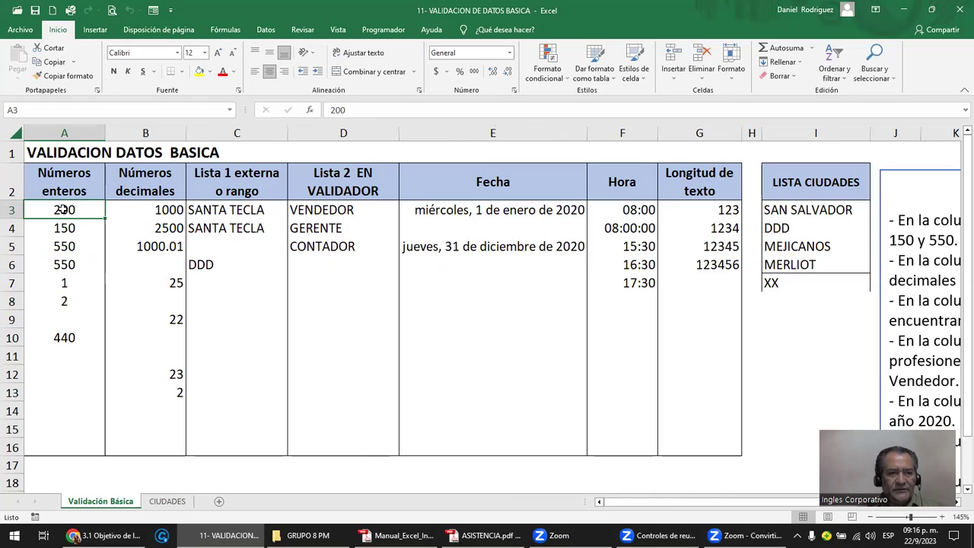
{"action": "left_click_drag", "start_coordinate": [62, 209], "coordinate": [622, 210]}
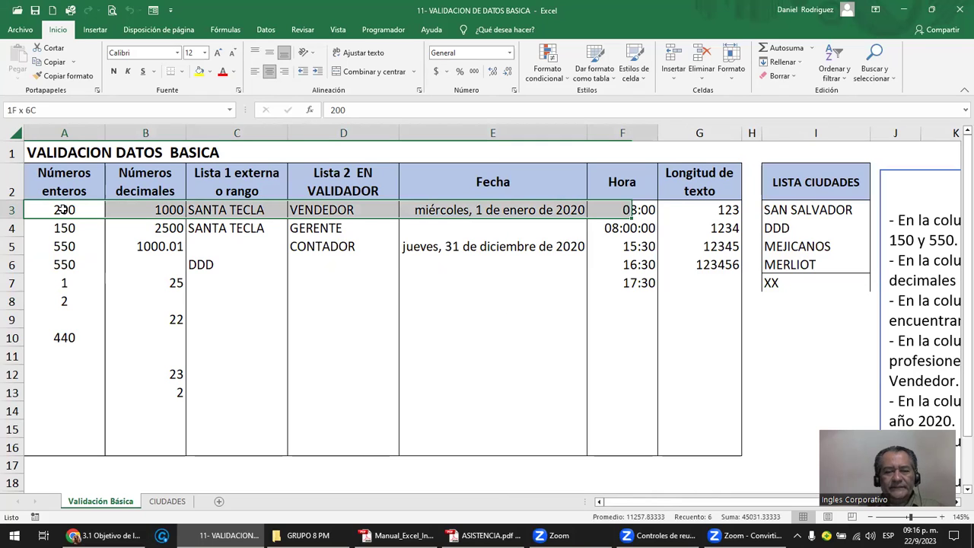
{"action": "key", "text": "shift+Right"}
{"action": "key", "text": "shift+Down"}
{"action": "key", "text": "shift+Down"}
{"action": "key", "text": "shift+Down"}
{"action": "key", "text": "shift+Down"}
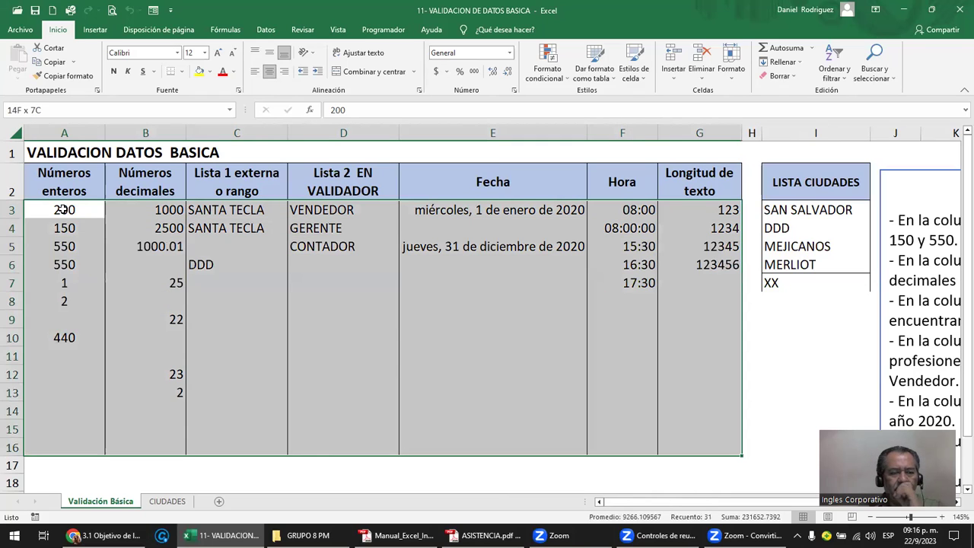
{"action": "key", "text": "Delete"}
{"action": "left_click", "coordinate": [62, 209]}
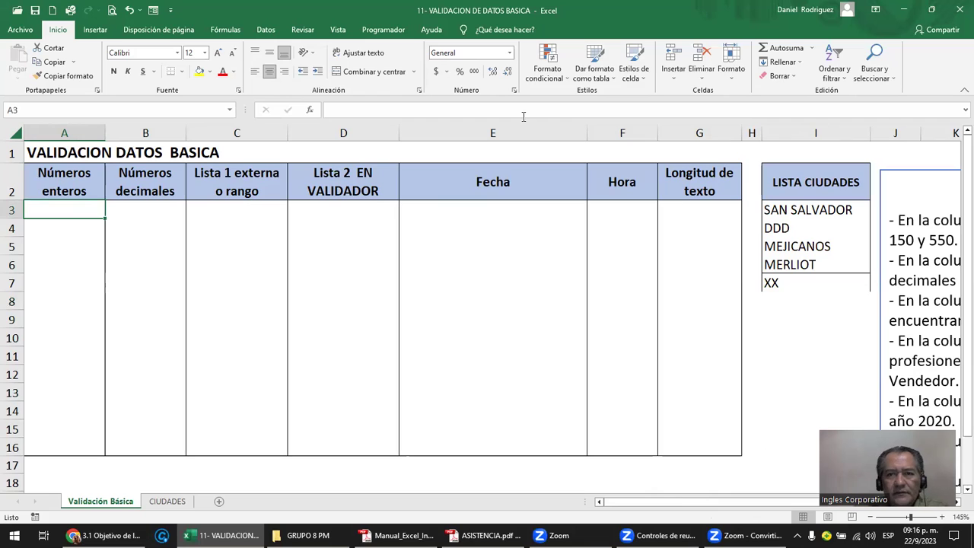
- Return the selection to cell A3 of the cleared table
{"action": "key", "text": "shift+Down"}
{"action": "key", "text": "shift+Down"}
{"action": "key", "text": "shift+Down"}
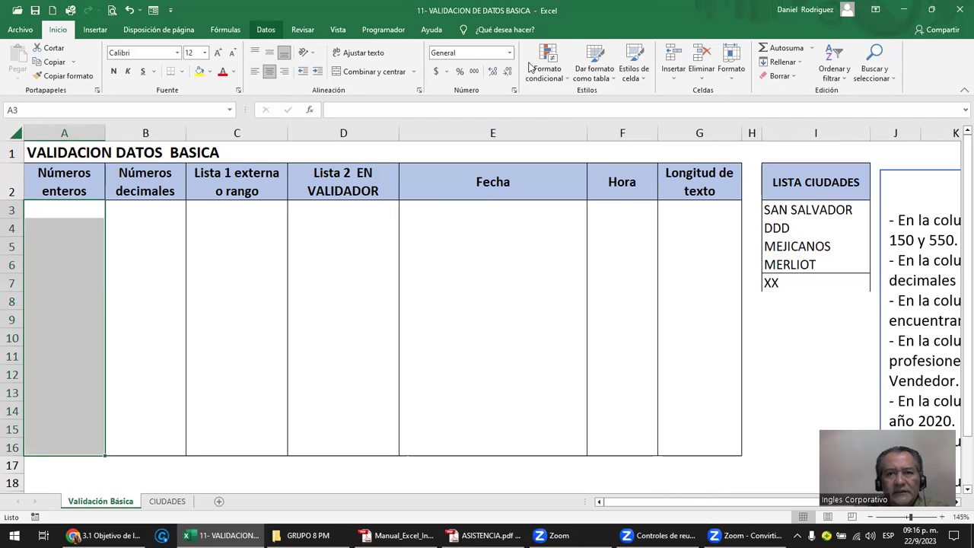
{"action": "scroll", "coordinate": [530, 67], "scroll_direction": "down", "scroll_amount": 4}
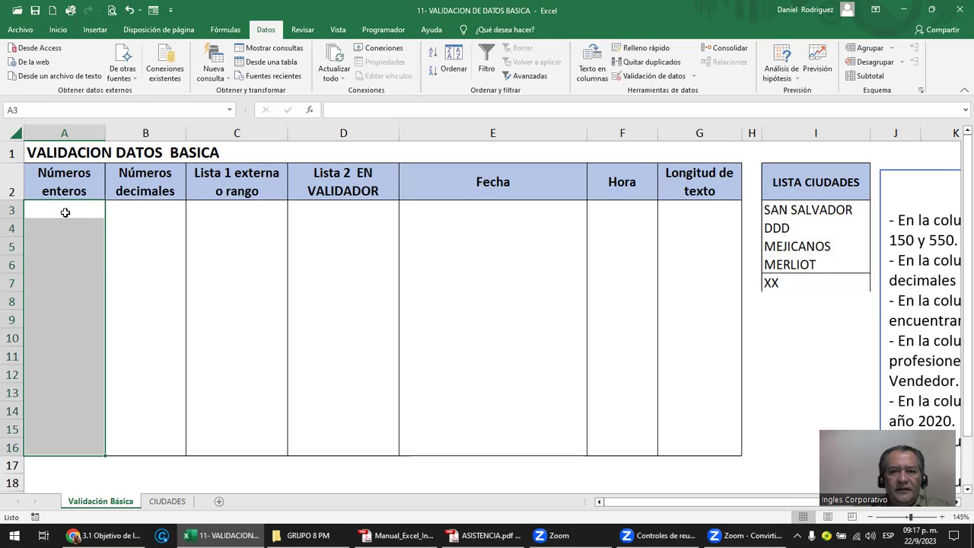
{"action": "left_click", "coordinate": [64, 213]}
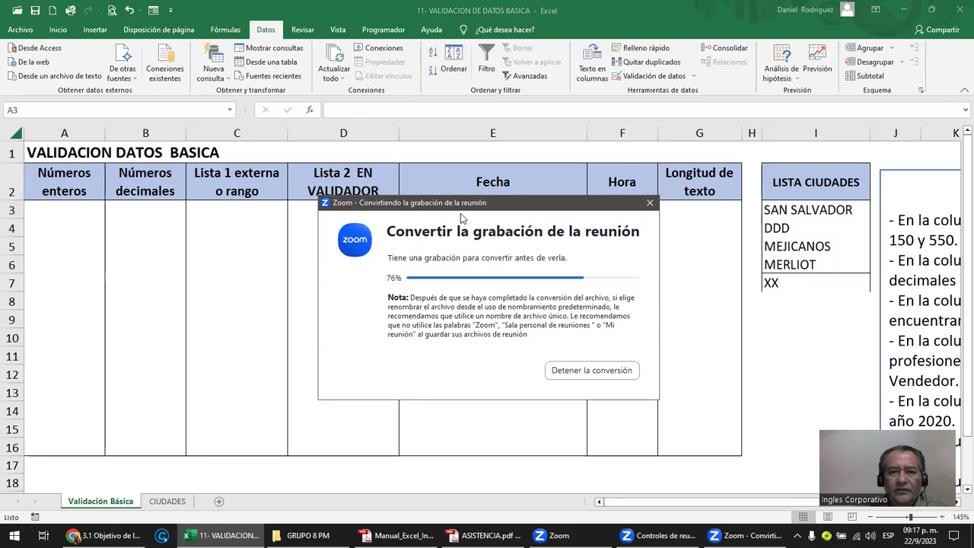
- Move the Zoom conversion window aside, restore the Excel window and close the workbook
{"action": "left_click_drag", "start_coordinate": [457, 205], "coordinate": [446, 242]}
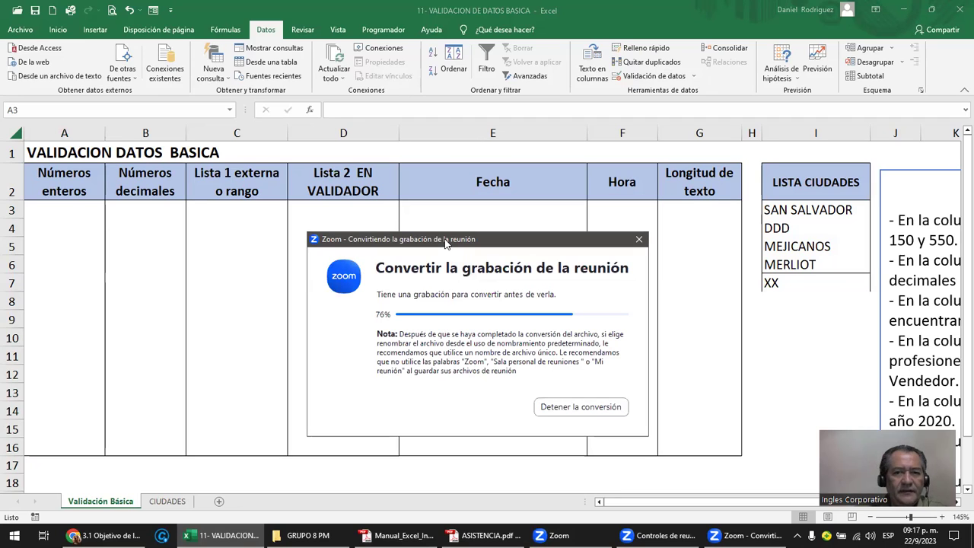
{"action": "left_click_drag", "start_coordinate": [445, 242], "coordinate": [418, 223]}
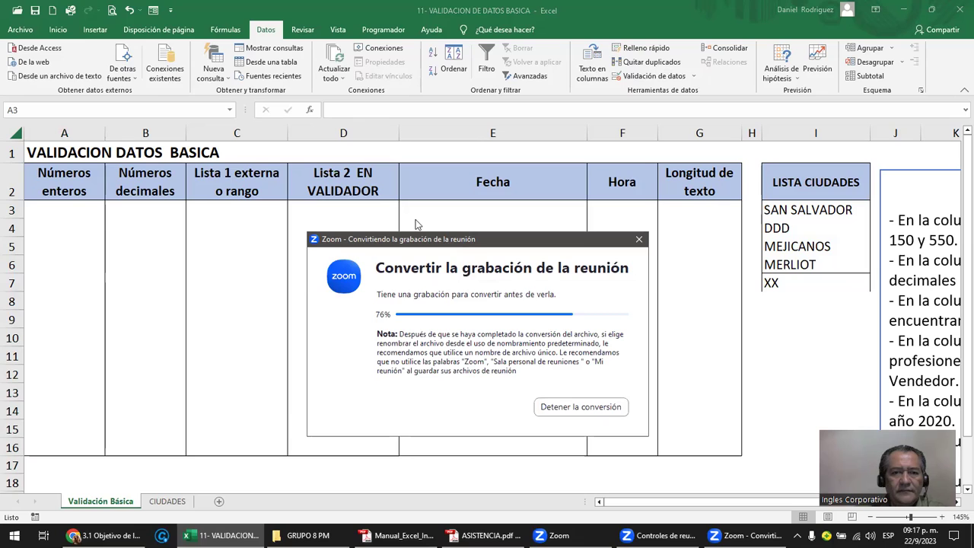
{"action": "left_click", "coordinate": [96, 213]}
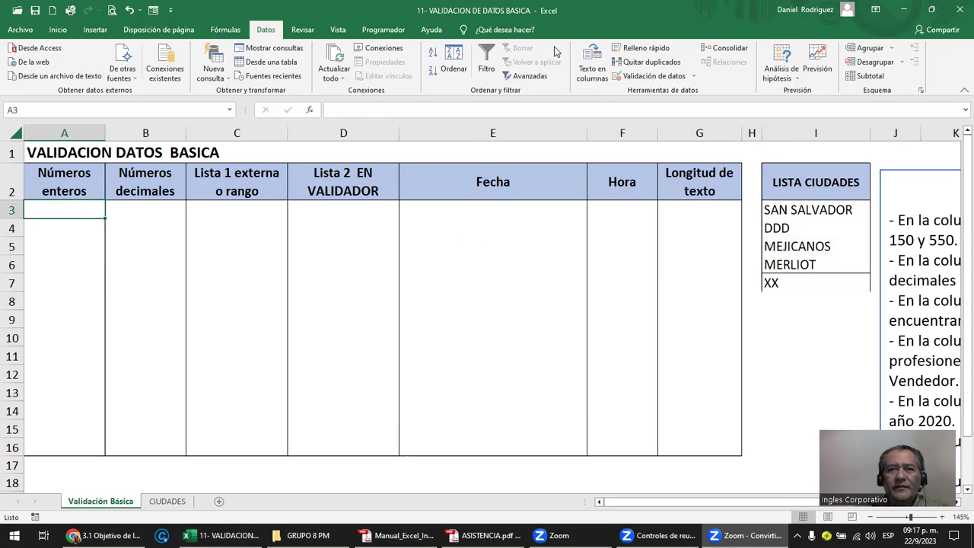
{"action": "key", "text": "super+Down"}
{"action": "left_click", "coordinate": [839, 65]}
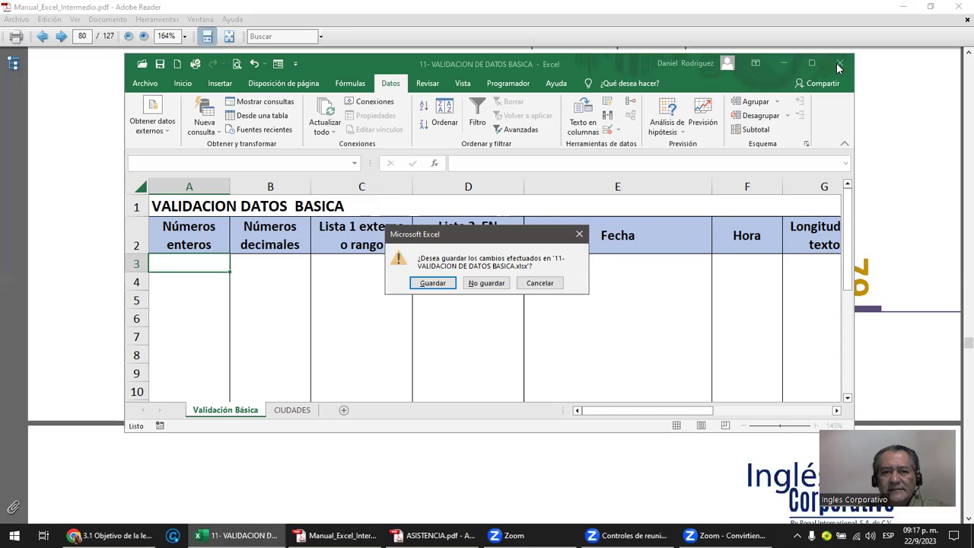
- Answer the save prompt to close the workbook, then close the Adobe Reader manual
{"action": "left_click", "coordinate": [485, 283]}
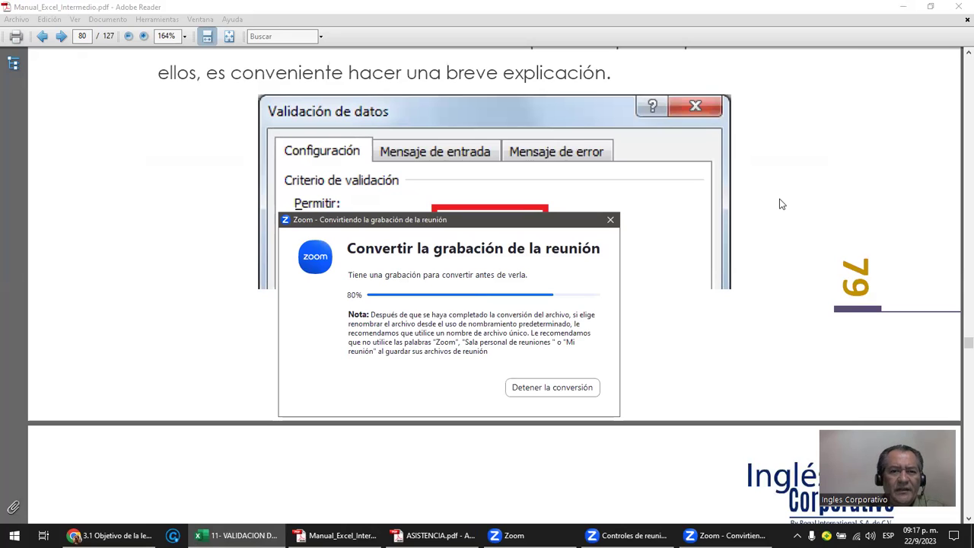
{"action": "left_click", "coordinate": [830, 226]}
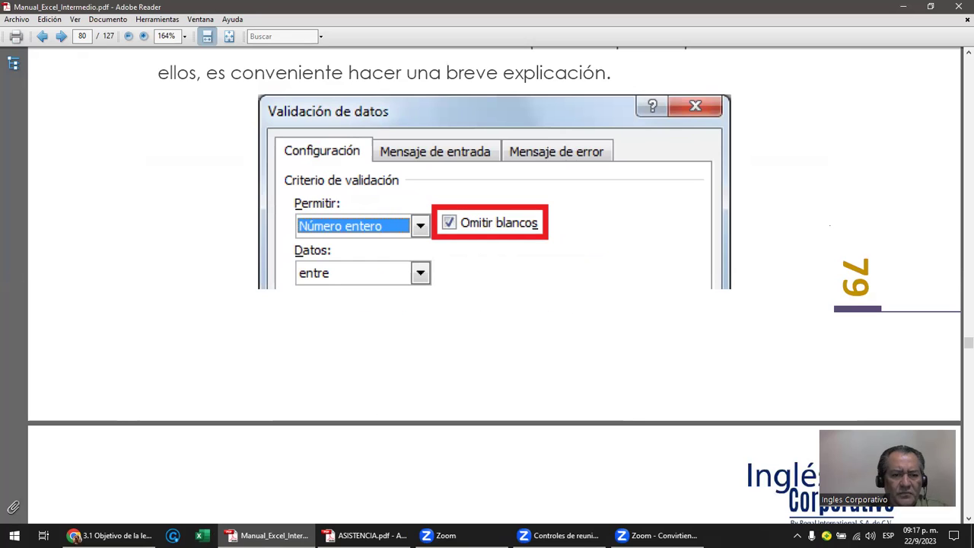
{"action": "left_click", "coordinate": [200, 535]}
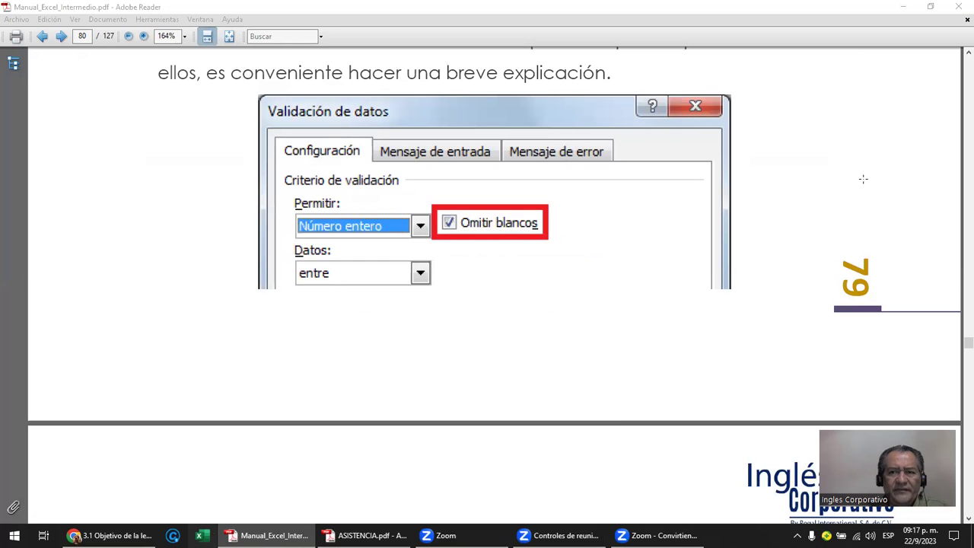
{"action": "left_click", "coordinate": [958, 7]}
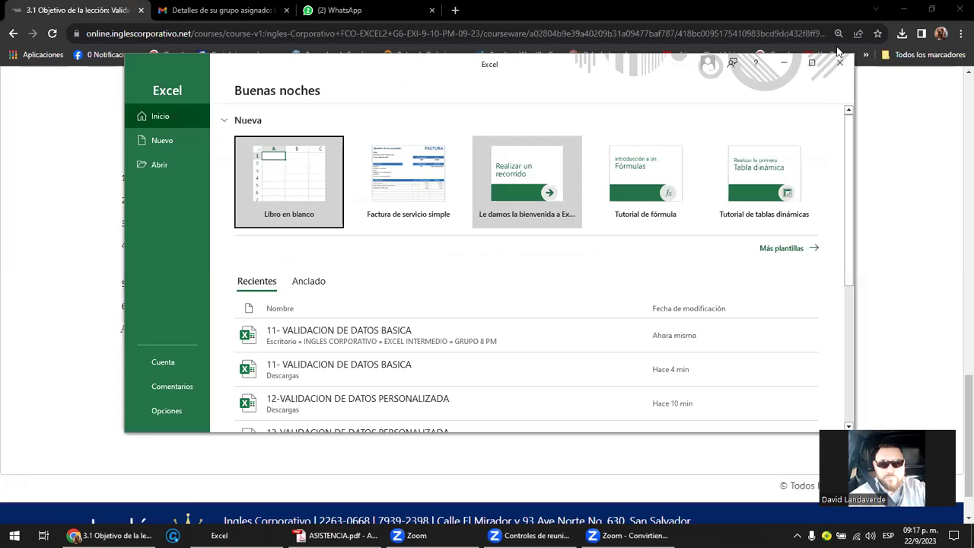
- Close Excel's start screen, the WhatsApp tab in Chrome, and the ASISTENCIA.pdf window
{"action": "left_click", "coordinate": [838, 67]}
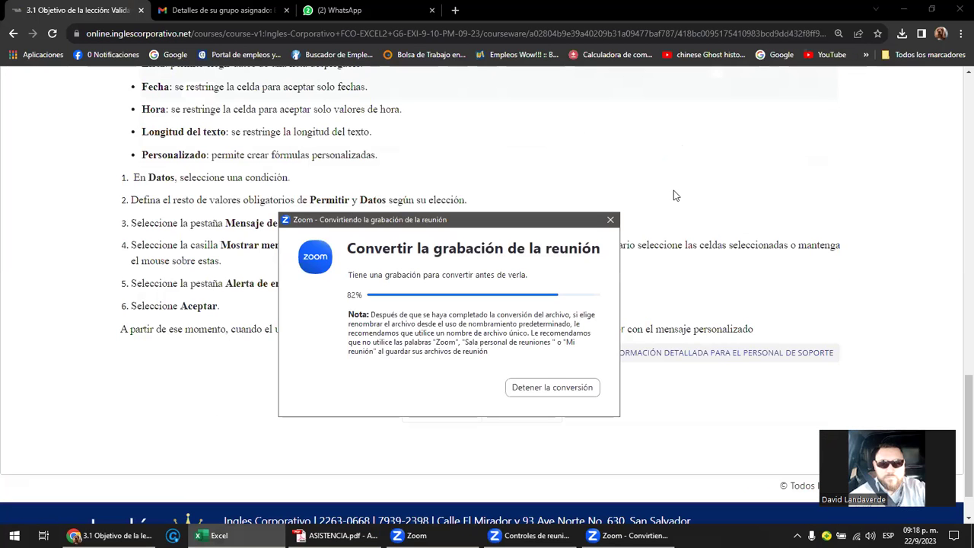
{"action": "left_click", "coordinate": [364, 14]}
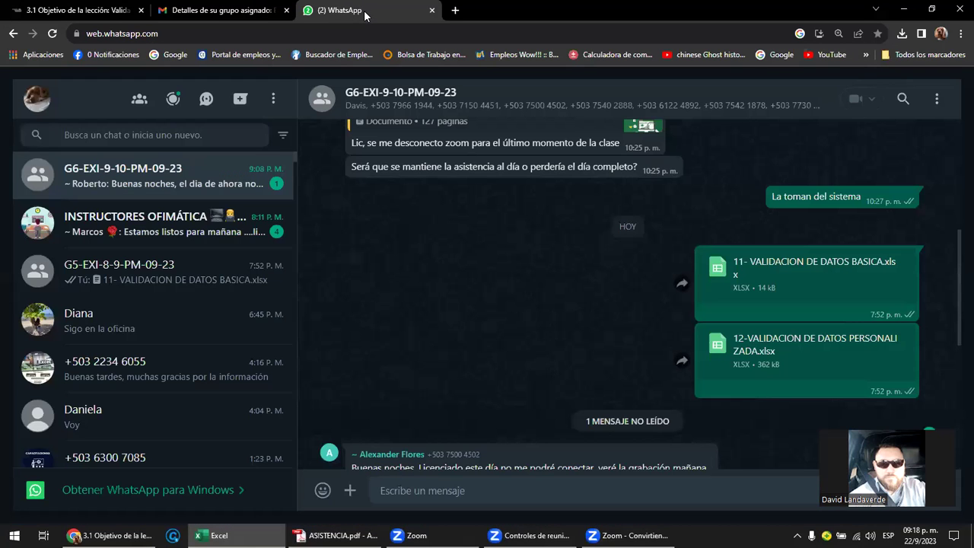
{"action": "left_click", "coordinate": [432, 12]}
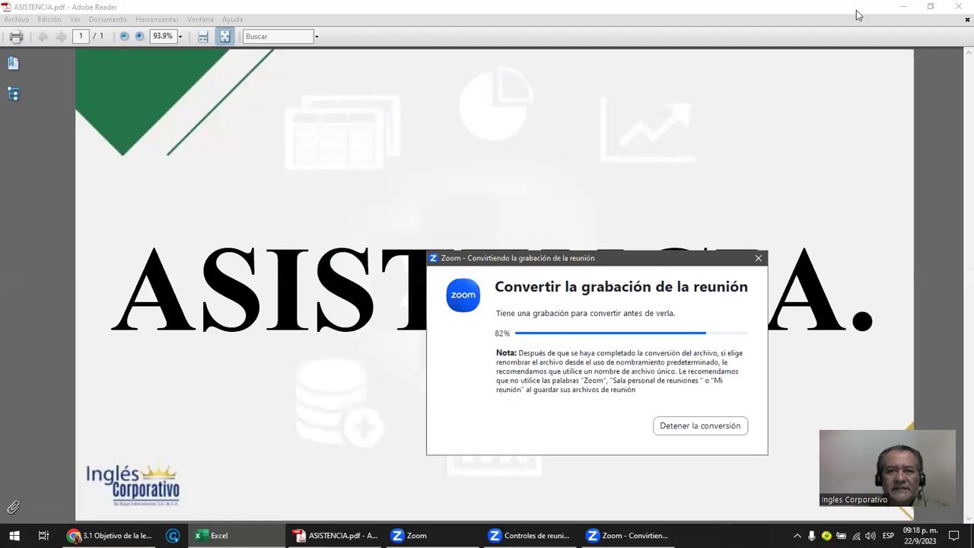
{"action": "left_click", "coordinate": [957, 9]}
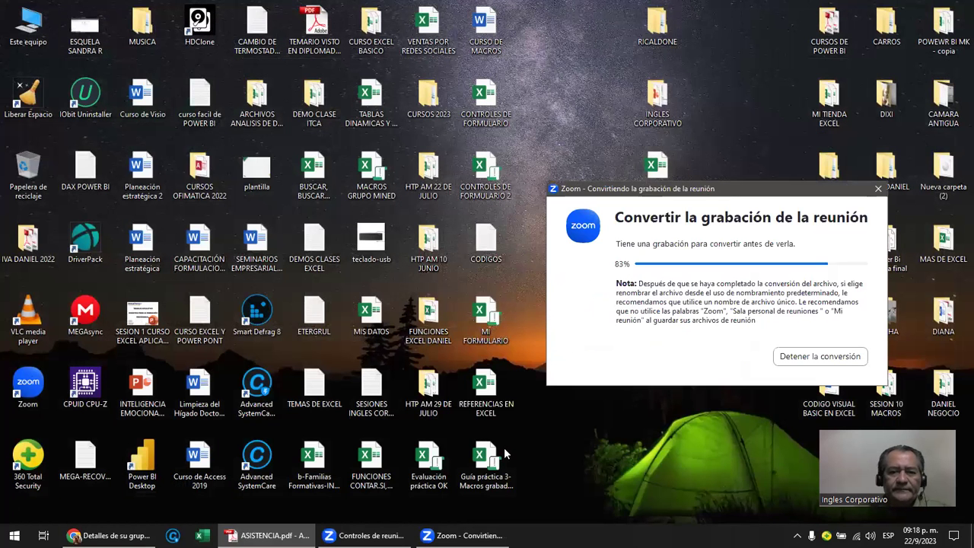
- Move the Zoom conversion window aside and create a 'Libro en blanco' workbook, Libro1
{"action": "left_click", "coordinate": [203, 463]}
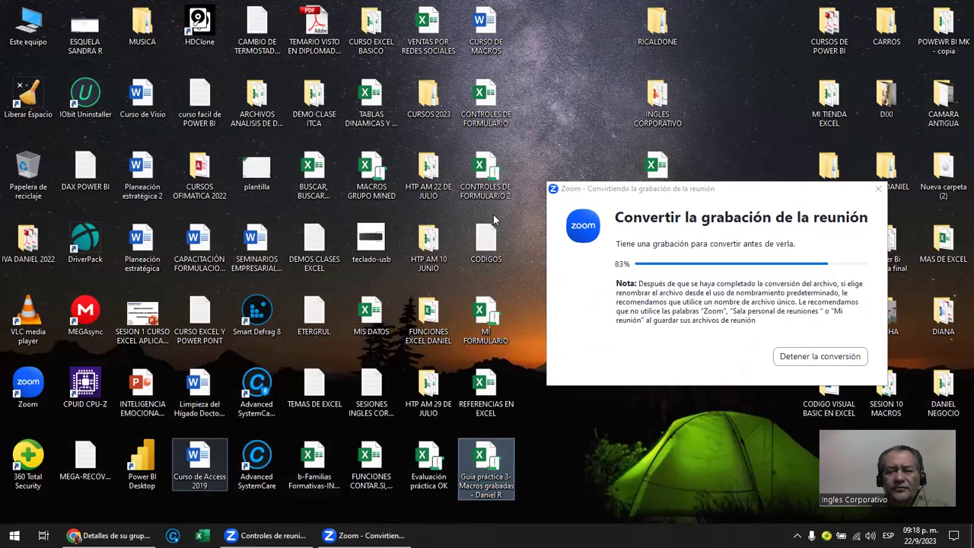
{"action": "left_click_drag", "start_coordinate": [680, 192], "coordinate": [496, 216]}
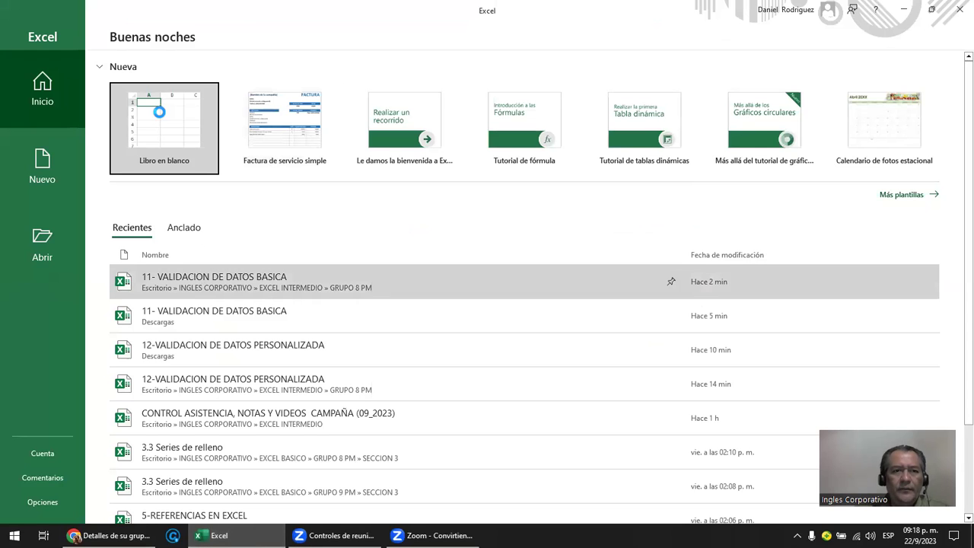
{"action": "left_click", "coordinate": [161, 112]}
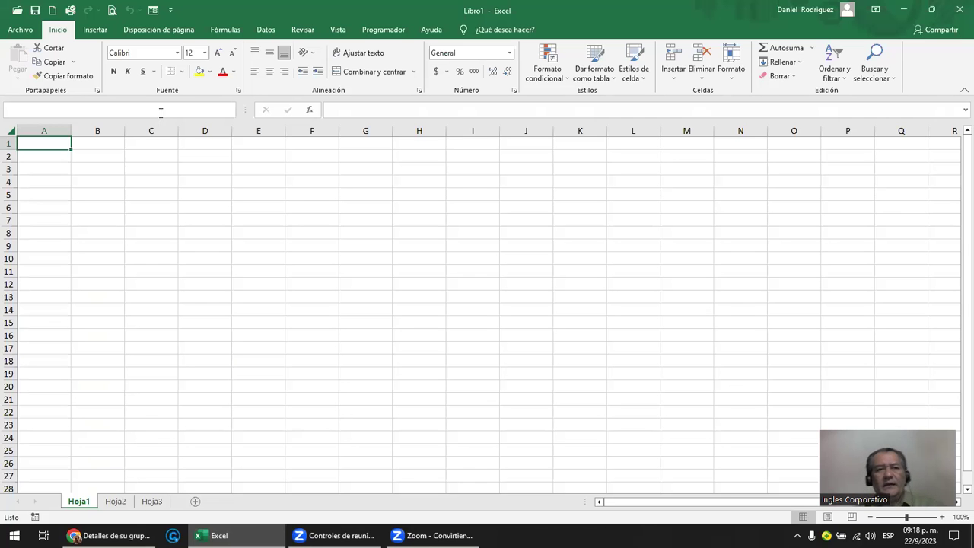
- Try cells A5, A3, M5 and the Datos > Validación de datos options, then close Libro1 unsaved
{"action": "left_click", "coordinate": [66, 198]}
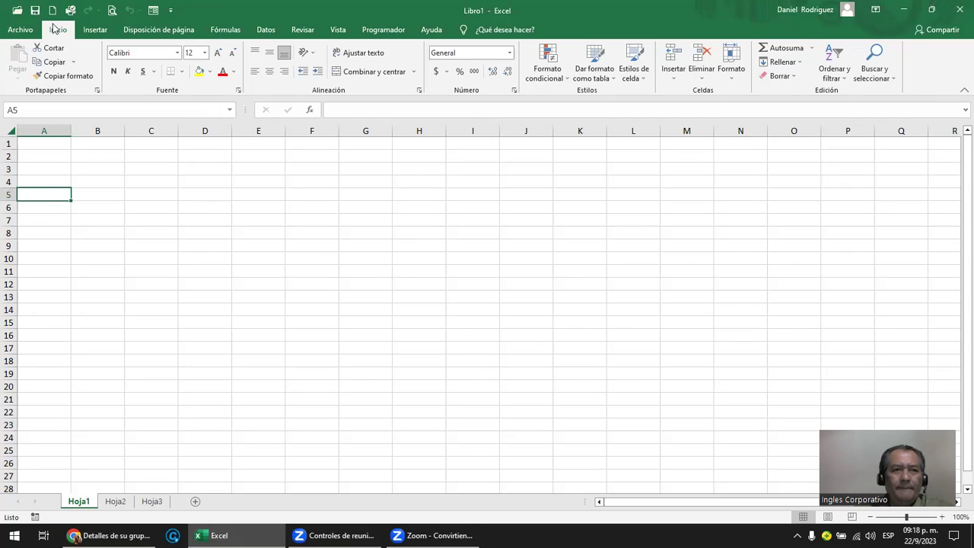
{"action": "left_click", "coordinate": [51, 169]}
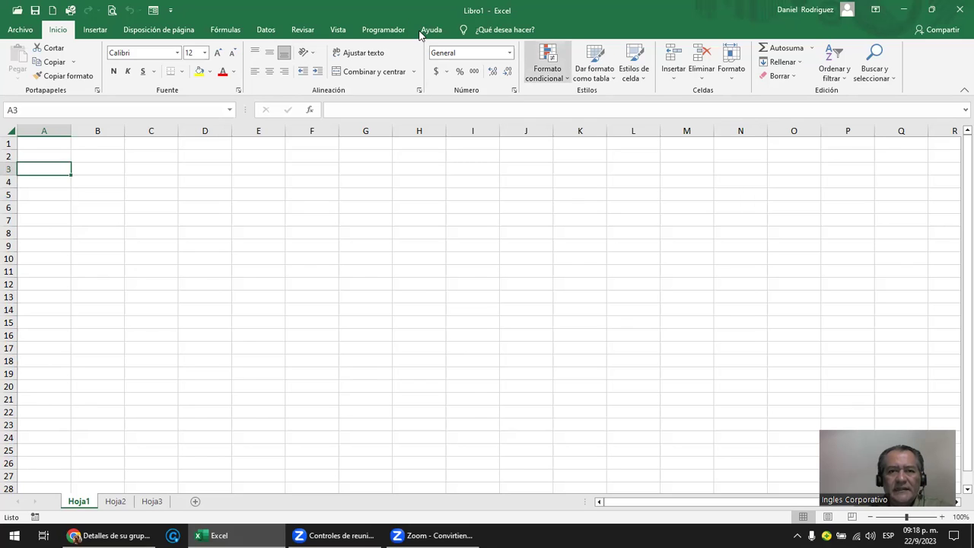
{"action": "left_click", "coordinate": [268, 34]}
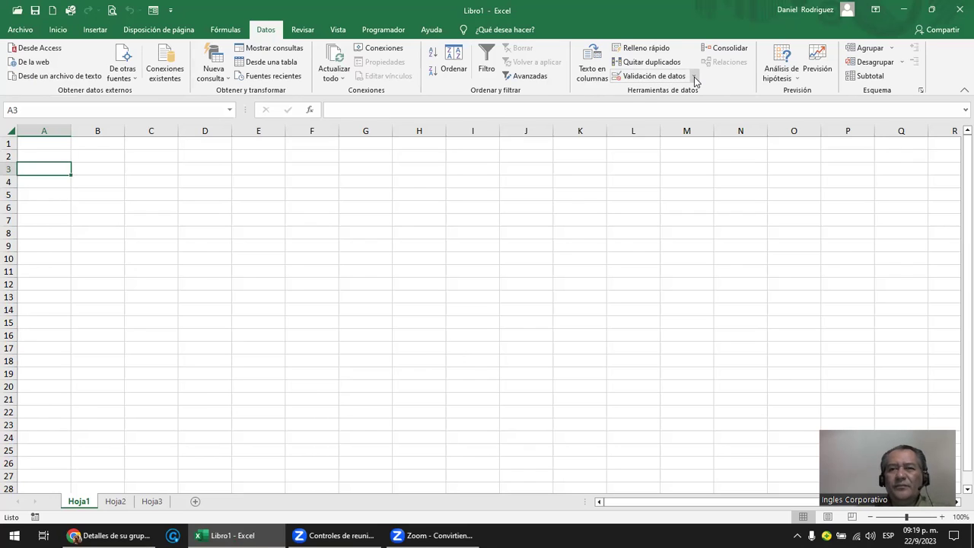
{"action": "left_click", "coordinate": [664, 191]}
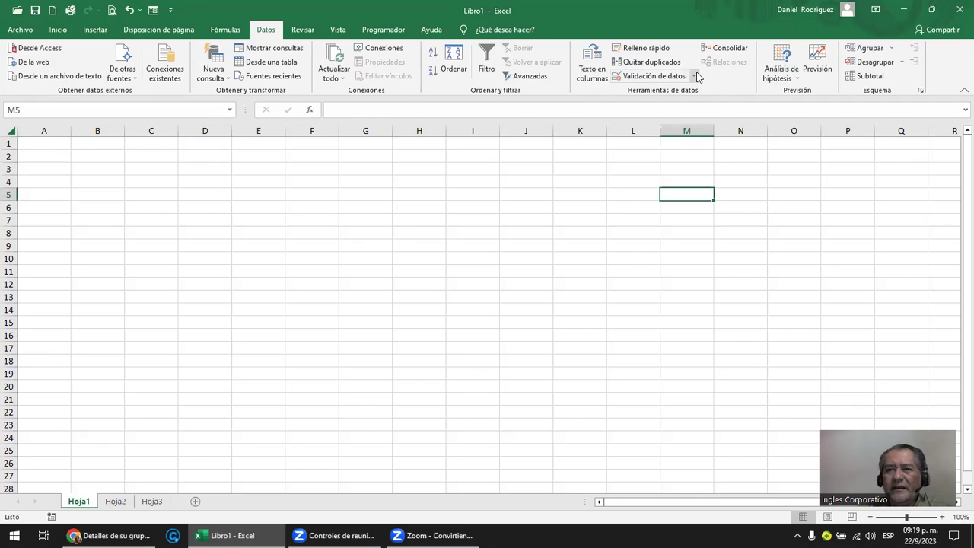
{"action": "left_click", "coordinate": [694, 76]}
{"action": "left_click", "coordinate": [957, 6]}
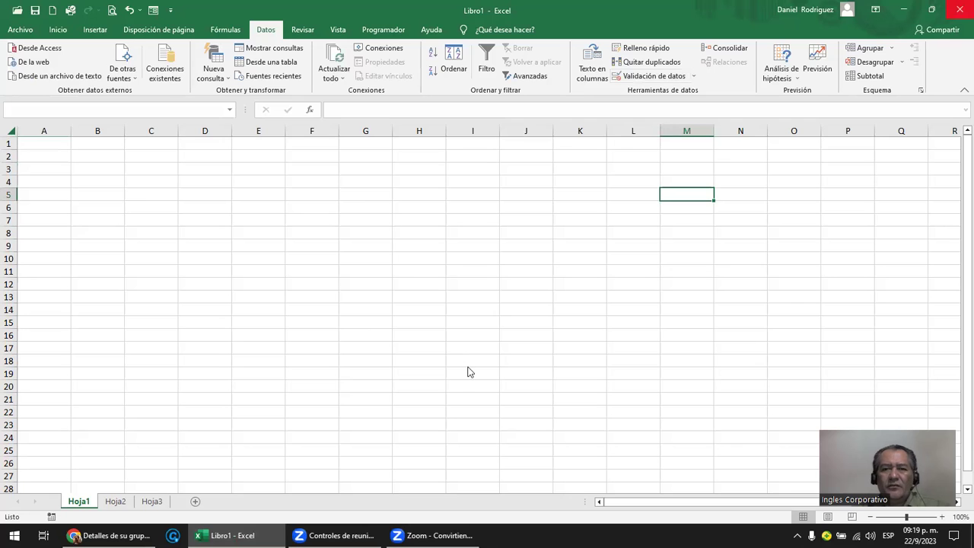
{"action": "left_click", "coordinate": [688, 336]}
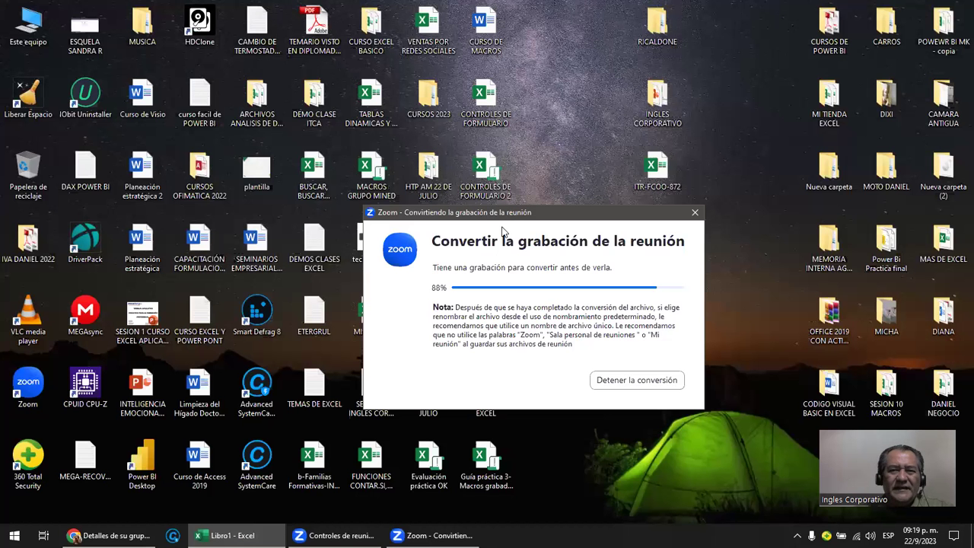
- Move the Zoom dialog up and bring Chrome's Gmail group-details message to the front, maximized
{"action": "left_click_drag", "start_coordinate": [513, 219], "coordinate": [589, 162]}
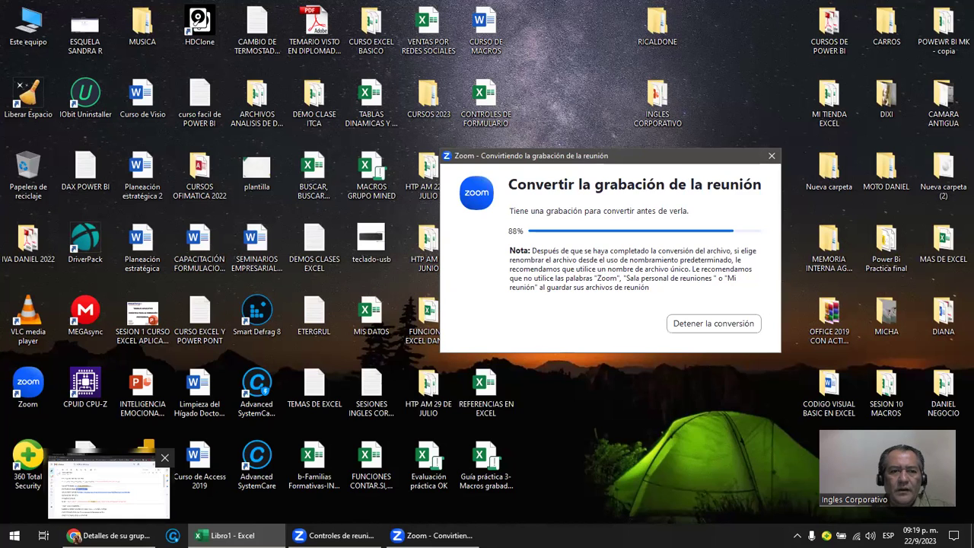
{"action": "left_click", "coordinate": [114, 535]}
{"action": "left_click", "coordinate": [283, 355]}
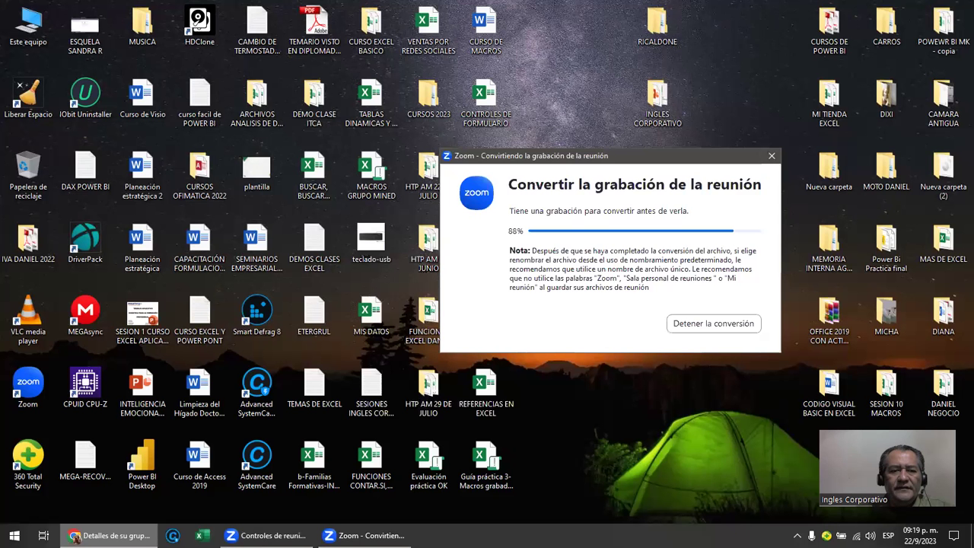
{"action": "key", "text": "alt+Tab"}
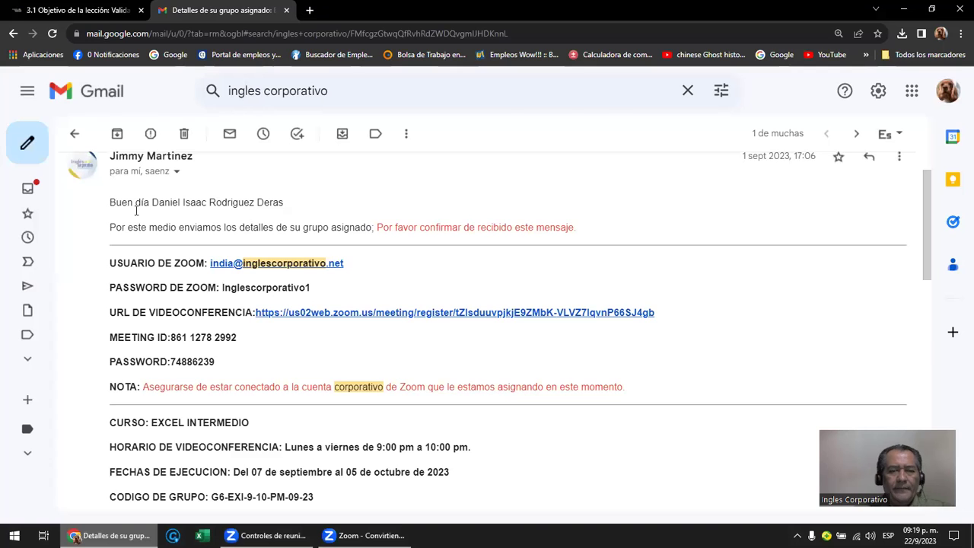
- Open the course's Material de apoyo page and scroll down to Sección #3, Validación de datos
{"action": "left_click", "coordinate": [75, 11]}
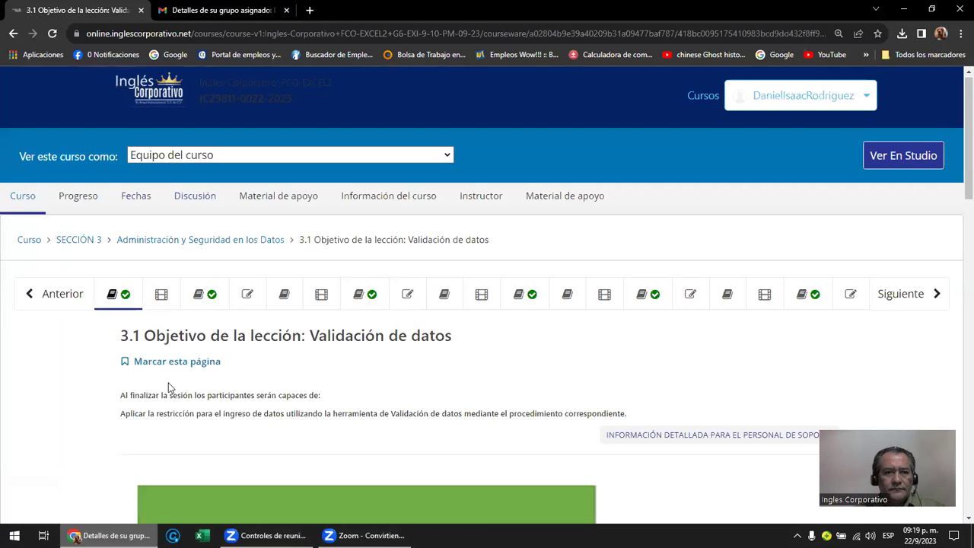
{"action": "left_click", "coordinate": [270, 199]}
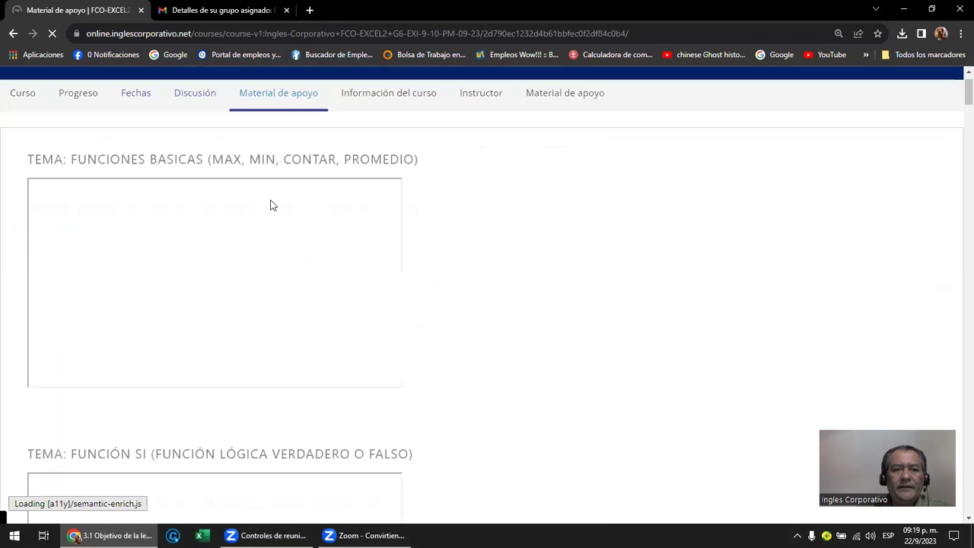
{"action": "scroll", "coordinate": [270, 204], "scroll_direction": "down", "scroll_amount": 6}
{"action": "scroll", "coordinate": [270, 205], "scroll_direction": "down", "scroll_amount": 5}
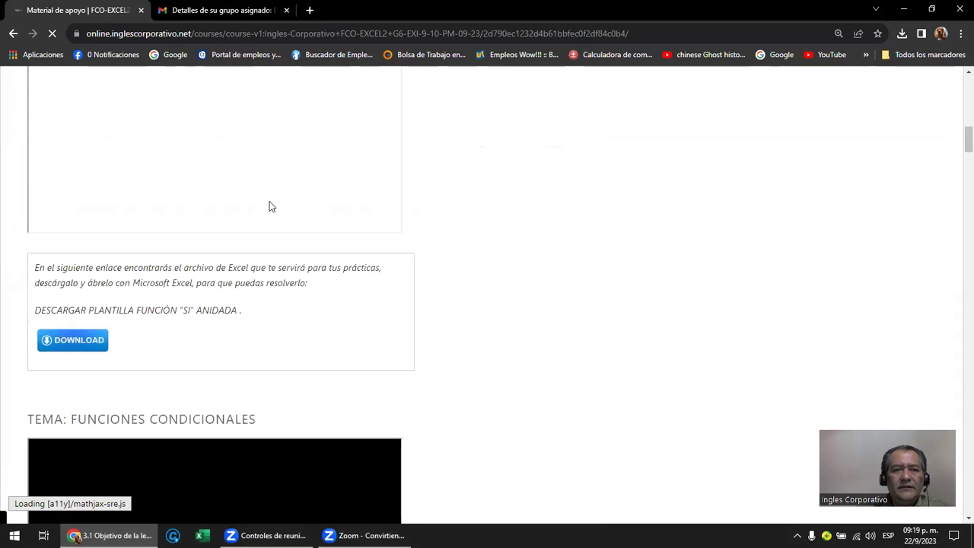
{"action": "scroll", "coordinate": [270, 205], "scroll_direction": "down", "scroll_amount": 3}
{"action": "scroll", "coordinate": [270, 205], "scroll_direction": "down", "scroll_amount": 2}
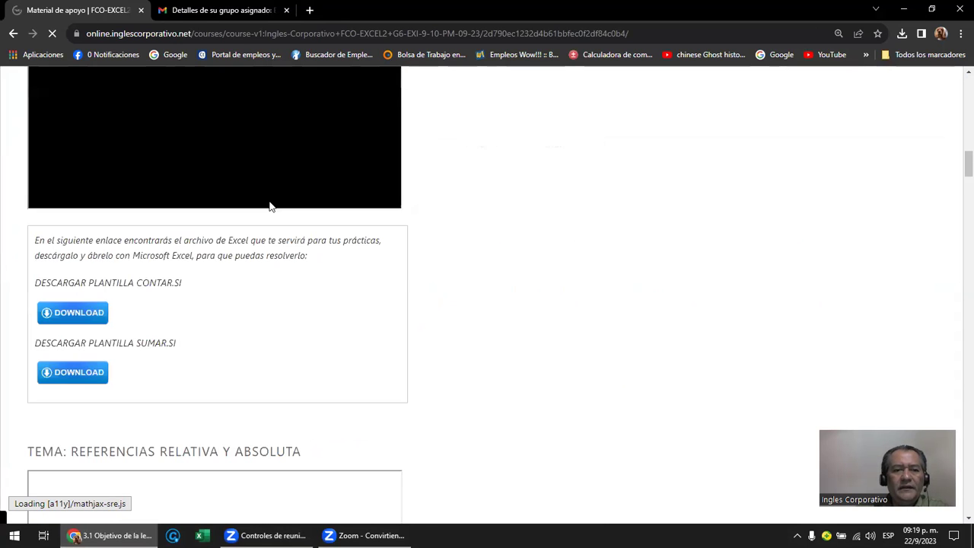
{"action": "scroll", "coordinate": [270, 205], "scroll_direction": "down", "scroll_amount": 2}
{"action": "scroll", "coordinate": [270, 205], "scroll_direction": "down", "scroll_amount": 4}
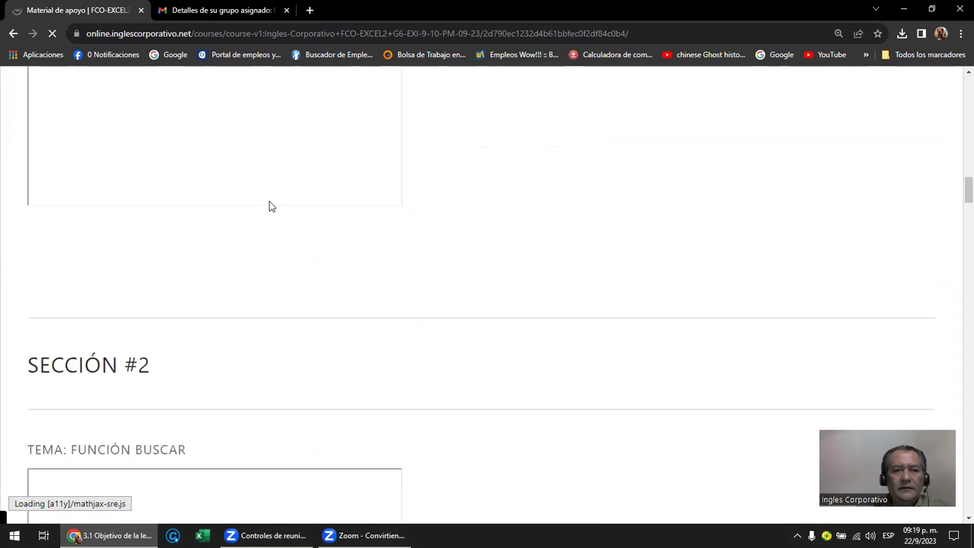
{"action": "scroll", "coordinate": [271, 205], "scroll_direction": "down", "scroll_amount": 3}
{"action": "scroll", "coordinate": [270, 206], "scroll_direction": "down", "scroll_amount": 6}
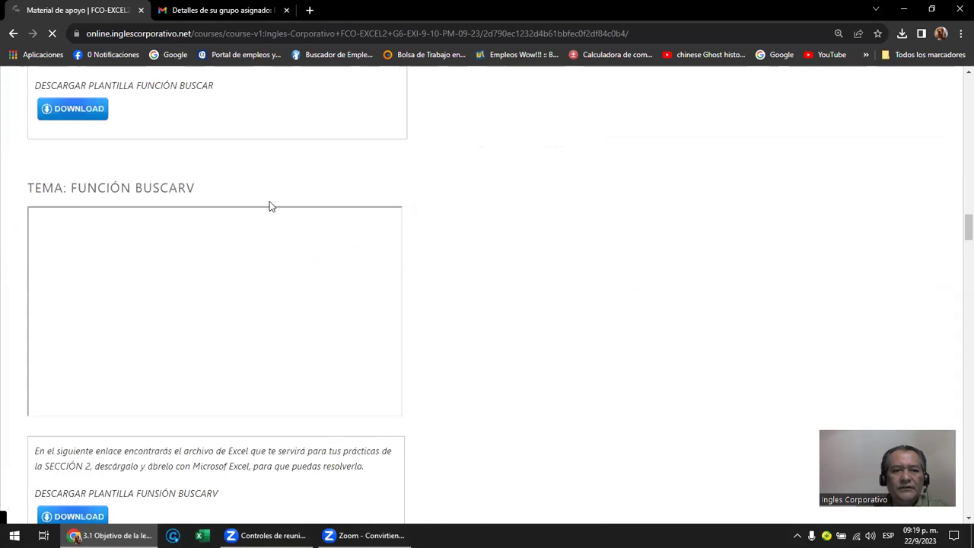
{"action": "scroll", "coordinate": [270, 205], "scroll_direction": "down", "scroll_amount": 6}
{"action": "scroll", "coordinate": [270, 206], "scroll_direction": "down", "scroll_amount": 6}
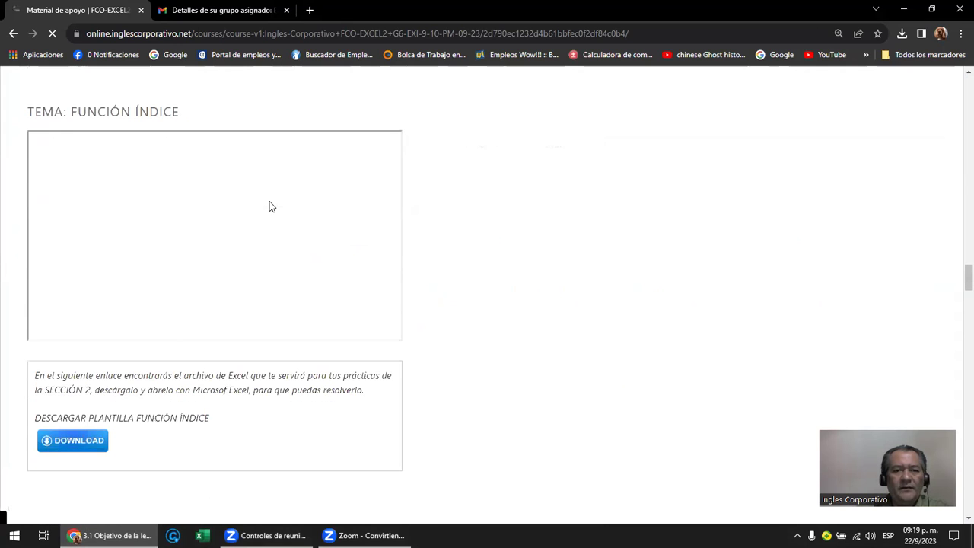
{"action": "scroll", "coordinate": [270, 205], "scroll_direction": "down", "scroll_amount": 6}
{"action": "scroll", "coordinate": [270, 205], "scroll_direction": "down", "scroll_amount": 4}
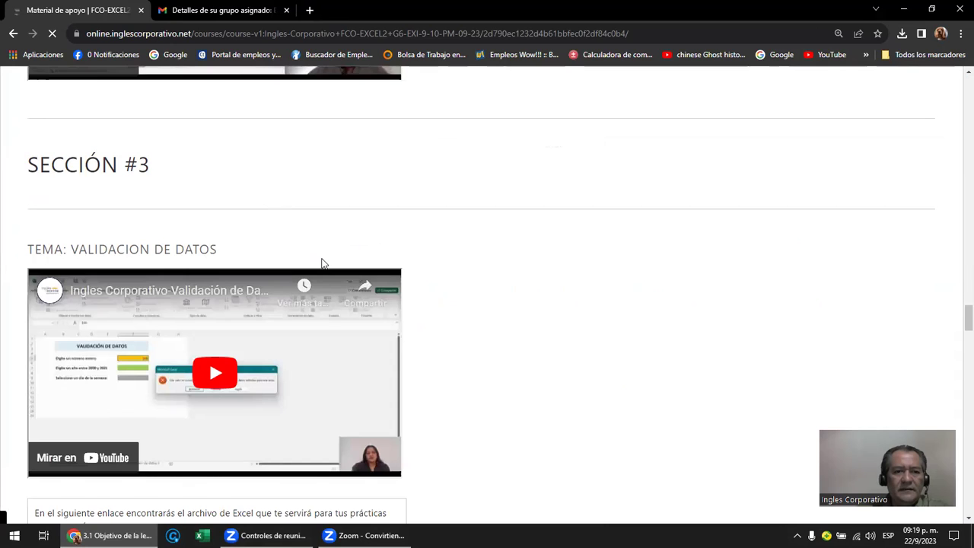
{"action": "scroll", "coordinate": [321, 264], "scroll_direction": "down", "scroll_amount": 1}
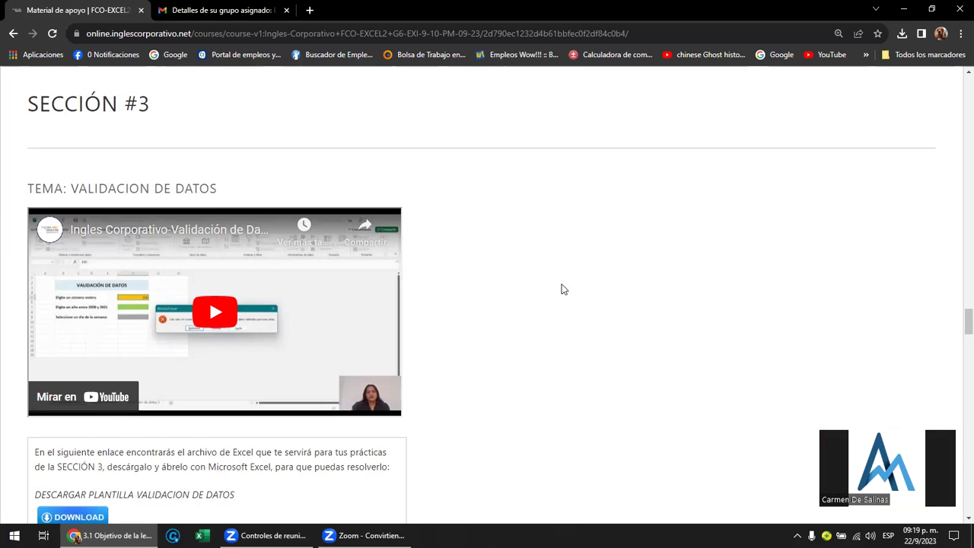
{"action": "scroll", "coordinate": [563, 289], "scroll_direction": "down", "scroll_amount": 1}
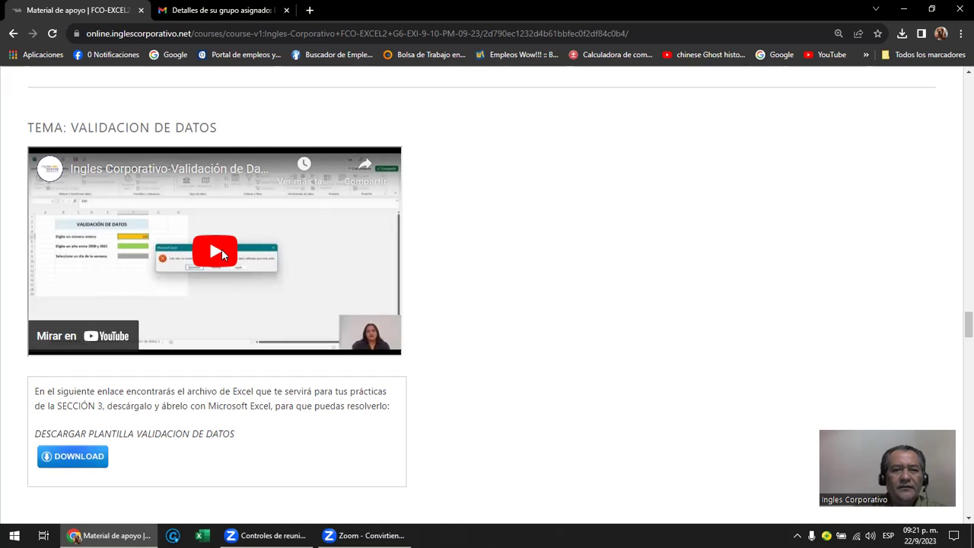
- Play the Validación de Datos video full screen, dismiss the Más videos panel, and resume playback
{"action": "left_click", "coordinate": [221, 253]}
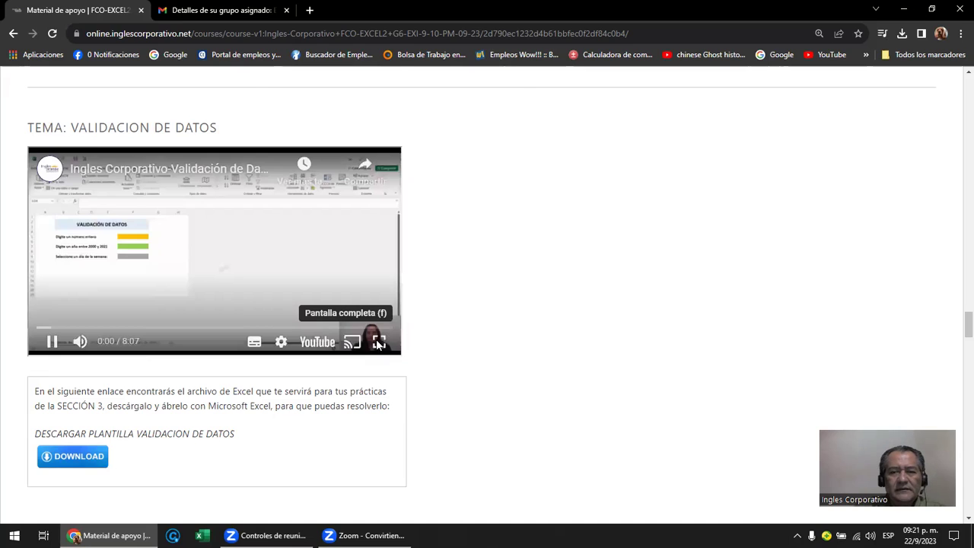
{"action": "left_click", "coordinate": [378, 344]}
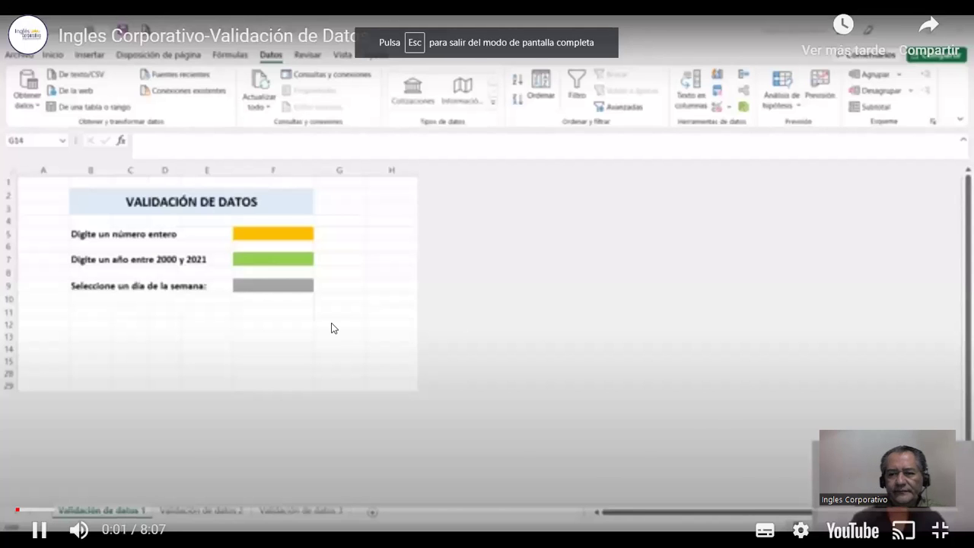
{"action": "left_click", "coordinate": [333, 328]}
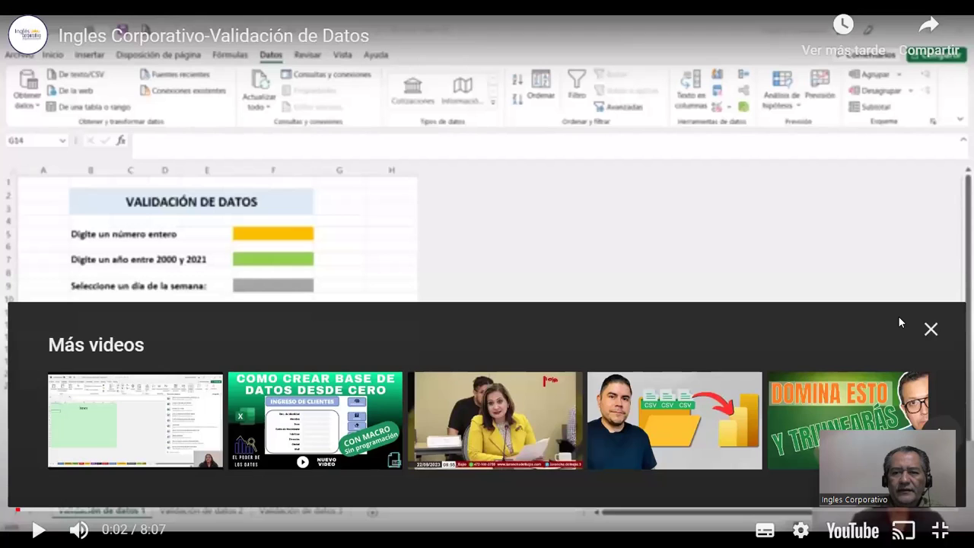
{"action": "left_click", "coordinate": [930, 329]}
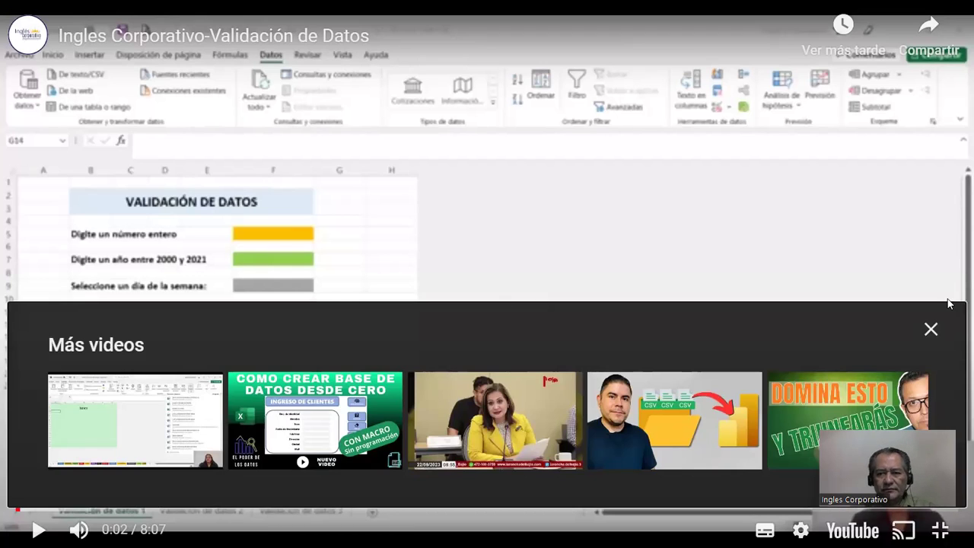
{"action": "left_click", "coordinate": [503, 303]}
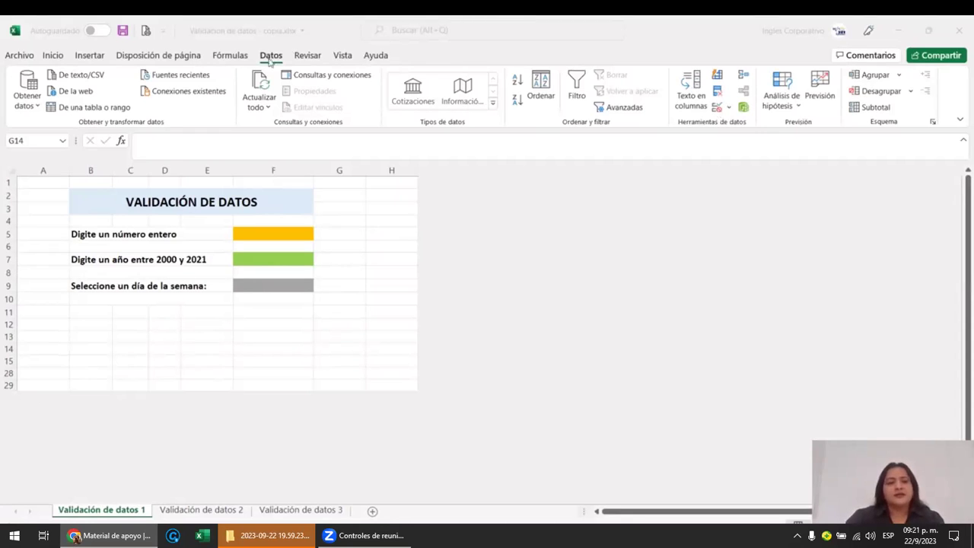
{"action": "left_click", "coordinate": [718, 107]}
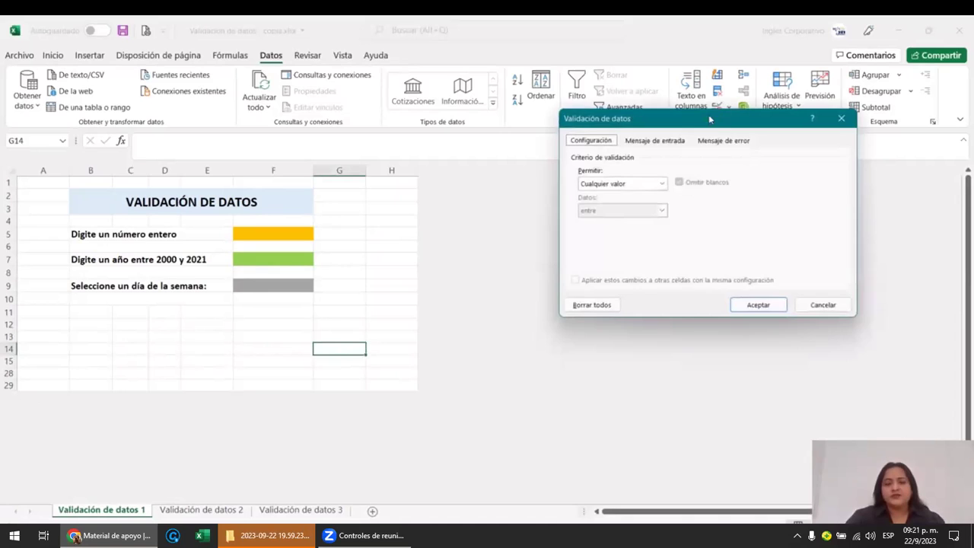
{"action": "left_click_drag", "start_coordinate": [709, 119], "coordinate": [666, 120]}
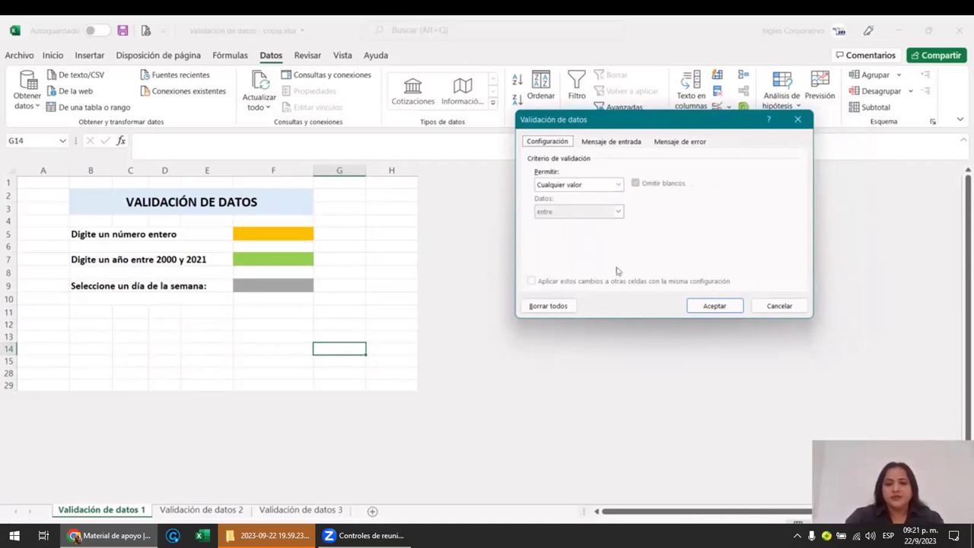
{"action": "left_click", "coordinate": [618, 185]}
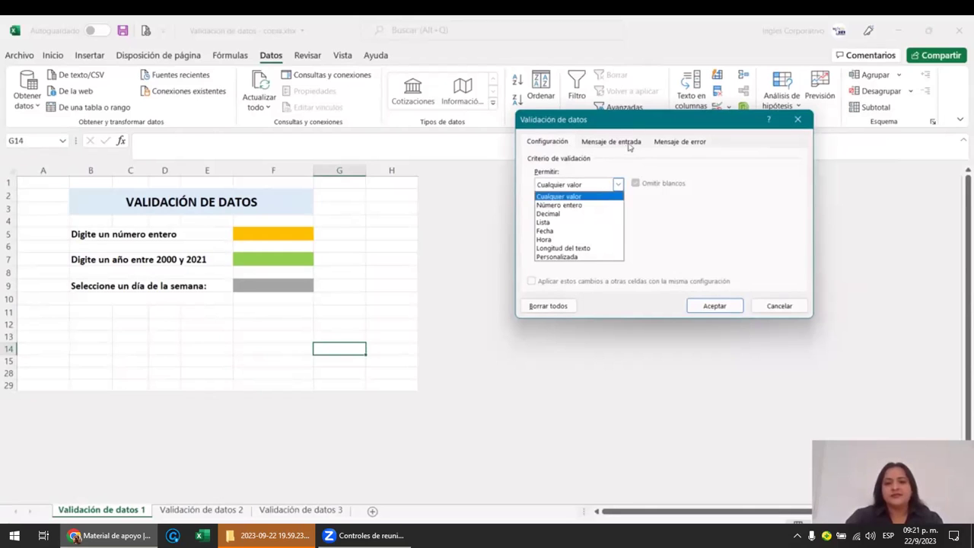
{"action": "left_click", "coordinate": [629, 144]}
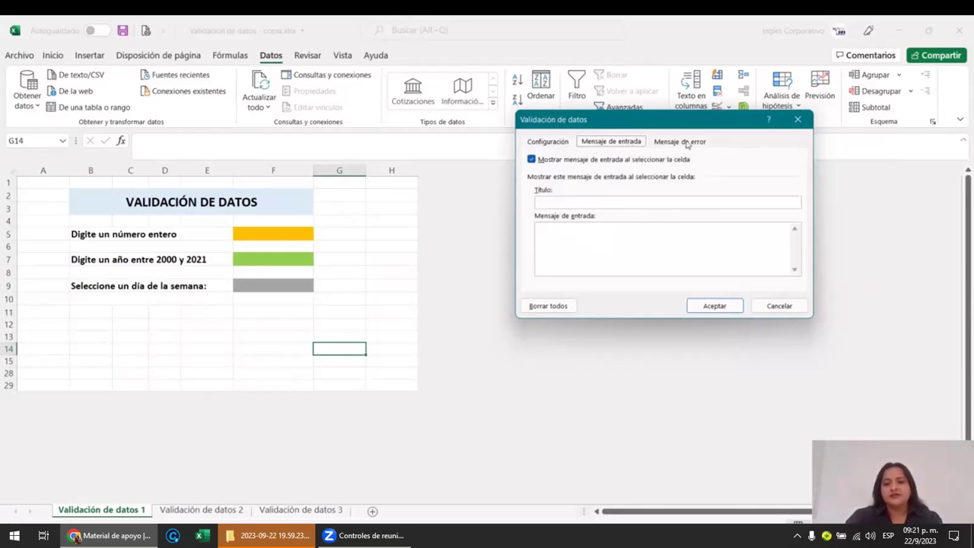
{"action": "left_click", "coordinate": [685, 143]}
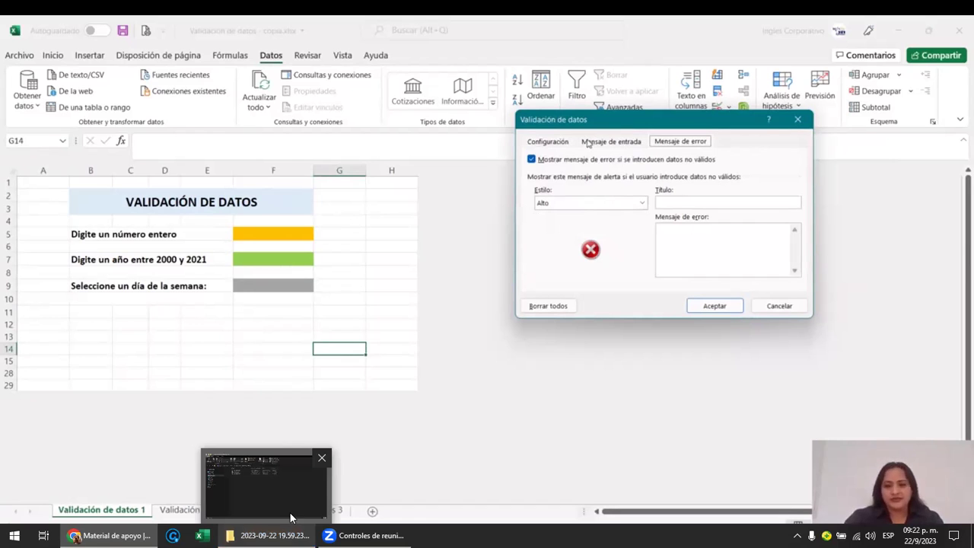
{"action": "left_click", "coordinate": [641, 203]}
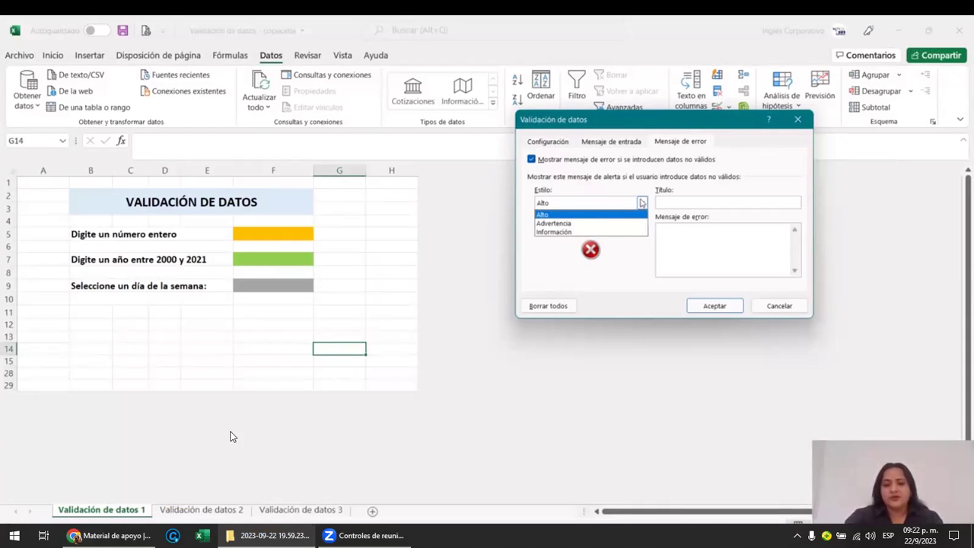
{"action": "left_click", "coordinate": [712, 241]}
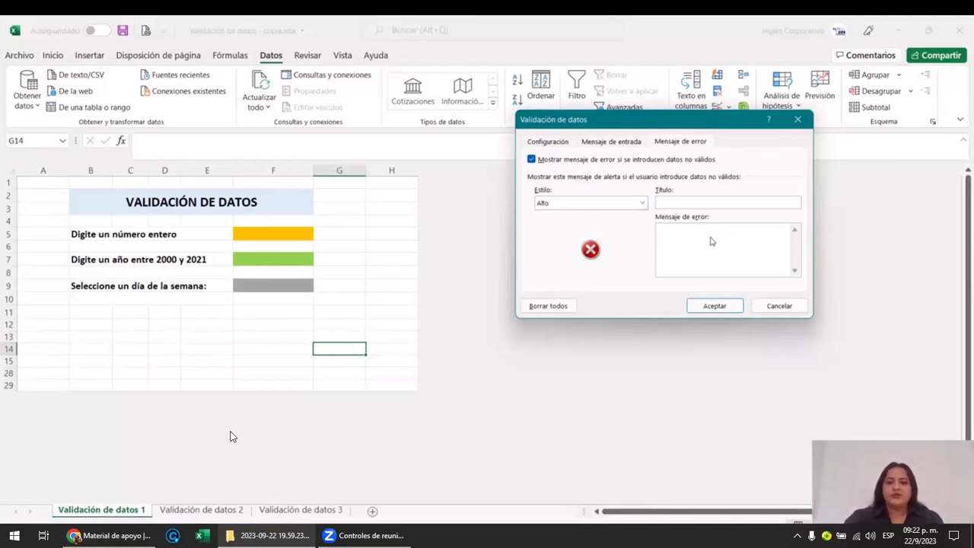
- Select the orange cell F5 and open its data validation settings
{"action": "left_click", "coordinate": [779, 305]}
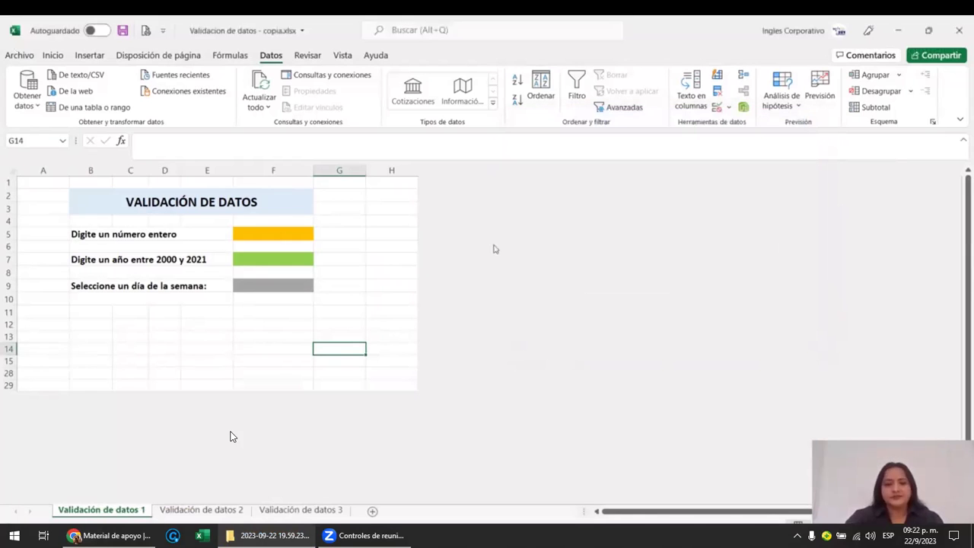
{"action": "left_click", "coordinate": [264, 231]}
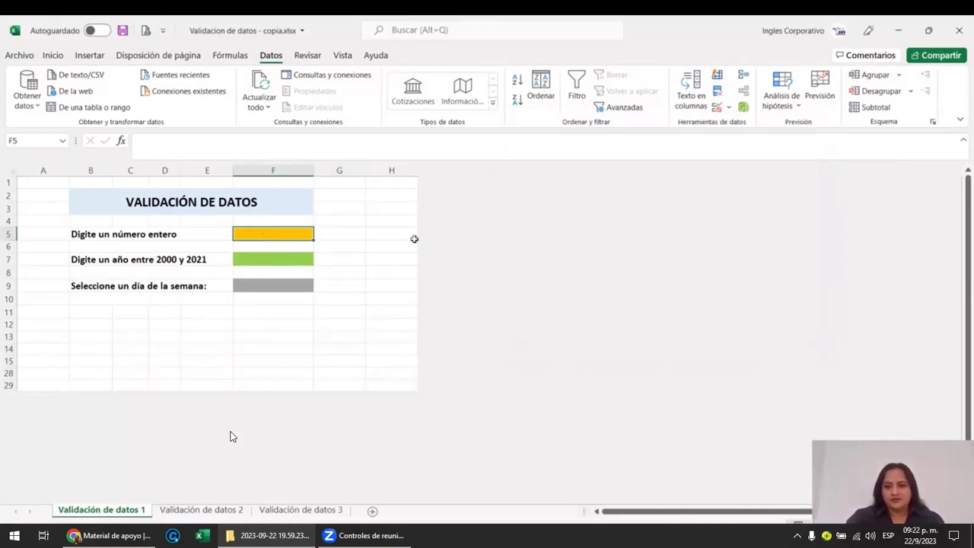
{"action": "left_click", "coordinate": [721, 108]}
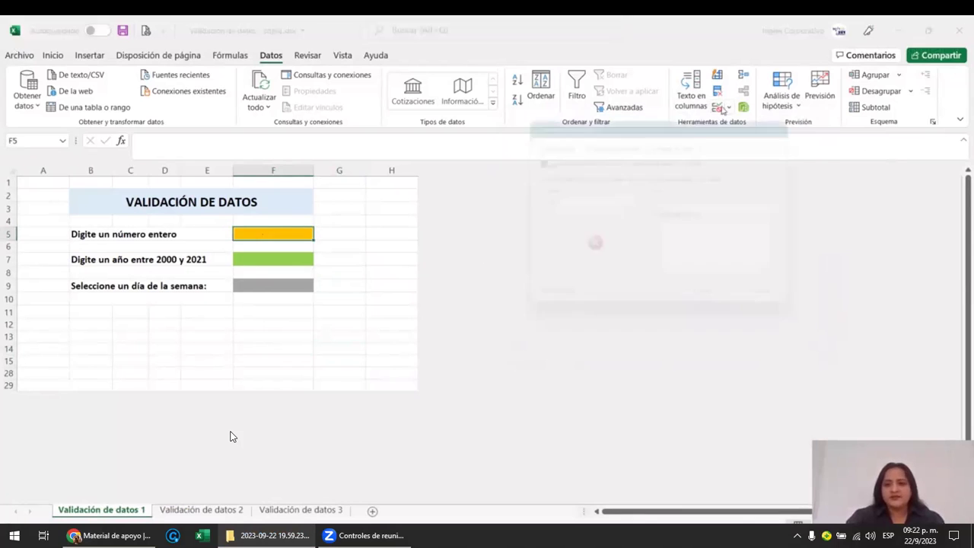
{"action": "left_click_drag", "start_coordinate": [710, 118], "coordinate": [707, 133]}
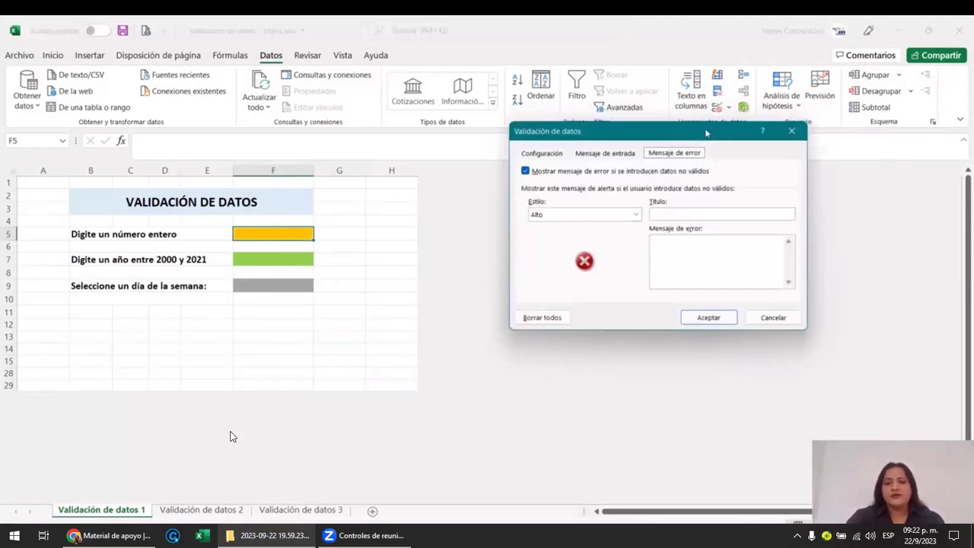
{"action": "left_click", "coordinate": [541, 155]}
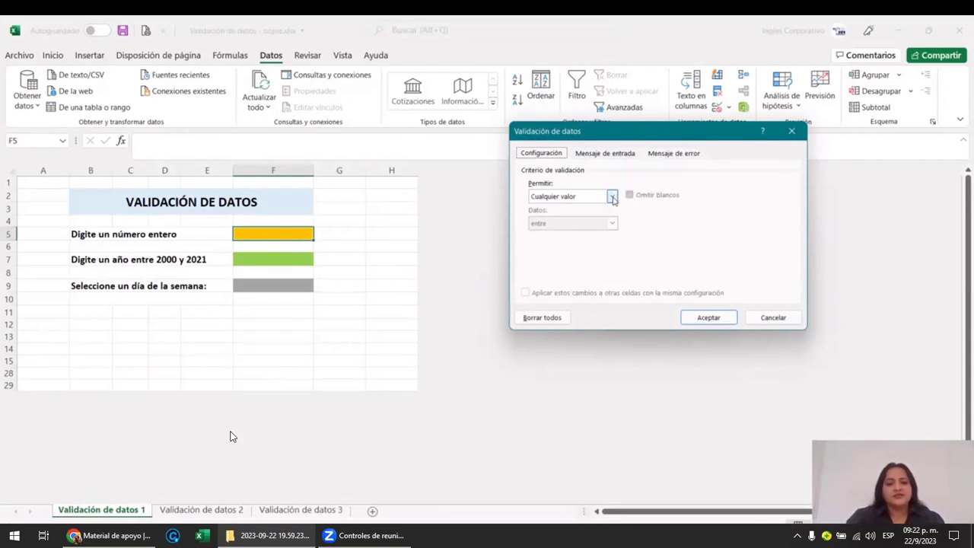
- Allow only whole numbers between 10 and 99 in F5 and apply the rule
{"action": "left_click", "coordinate": [613, 197]}
{"action": "left_click", "coordinate": [566, 216]}
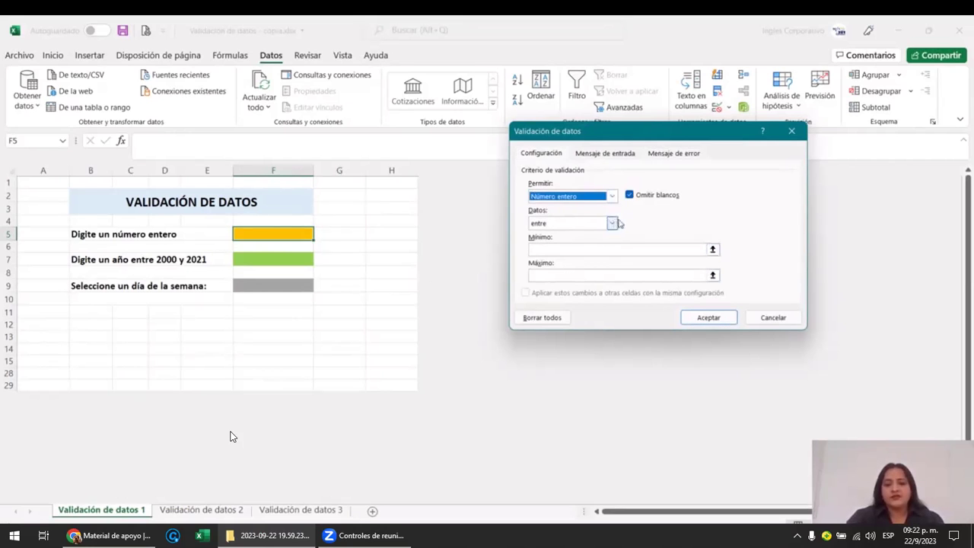
{"action": "left_click", "coordinate": [613, 223]}
{"action": "left_click", "coordinate": [613, 223]}
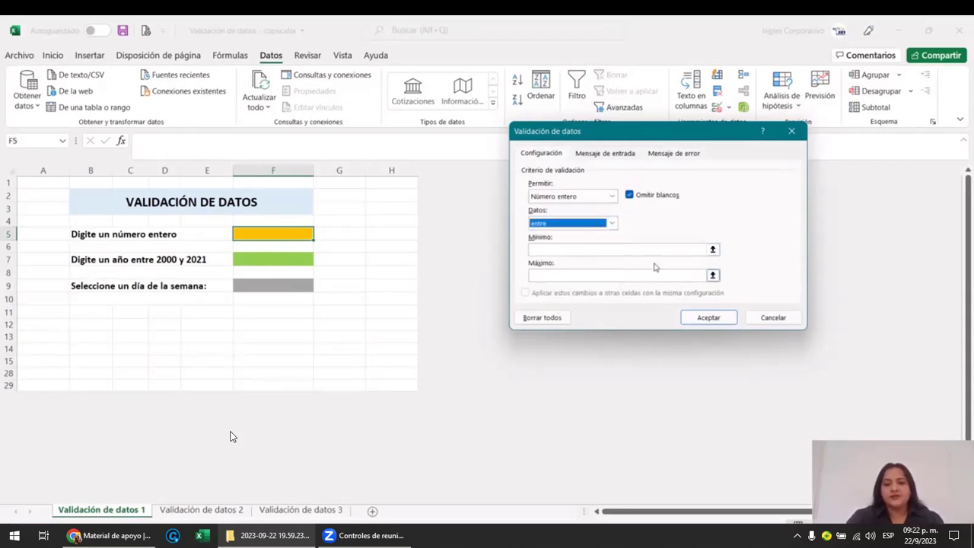
{"action": "left_click", "coordinate": [655, 249]}
{"action": "type", "text": "10"}
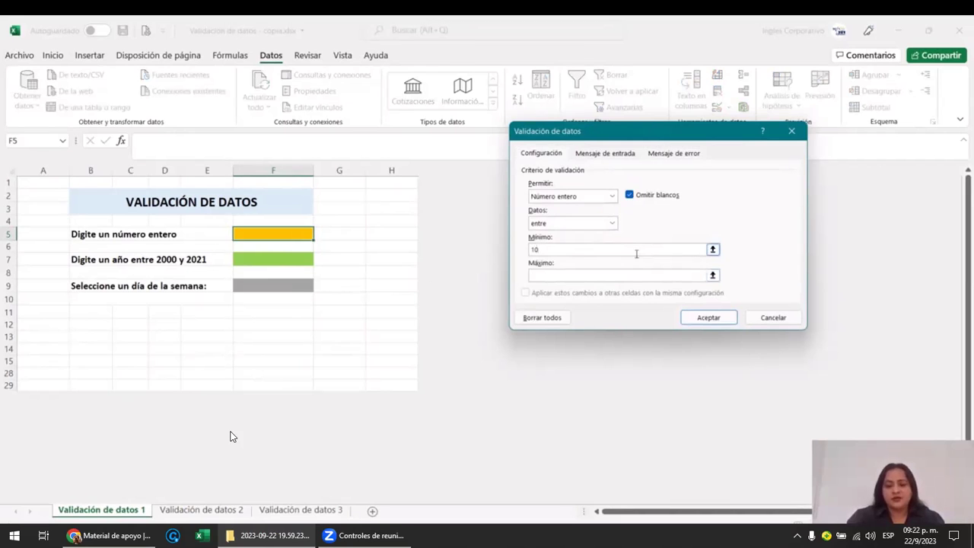
{"action": "left_click", "coordinate": [691, 272]}
{"action": "type", "text": "99"}
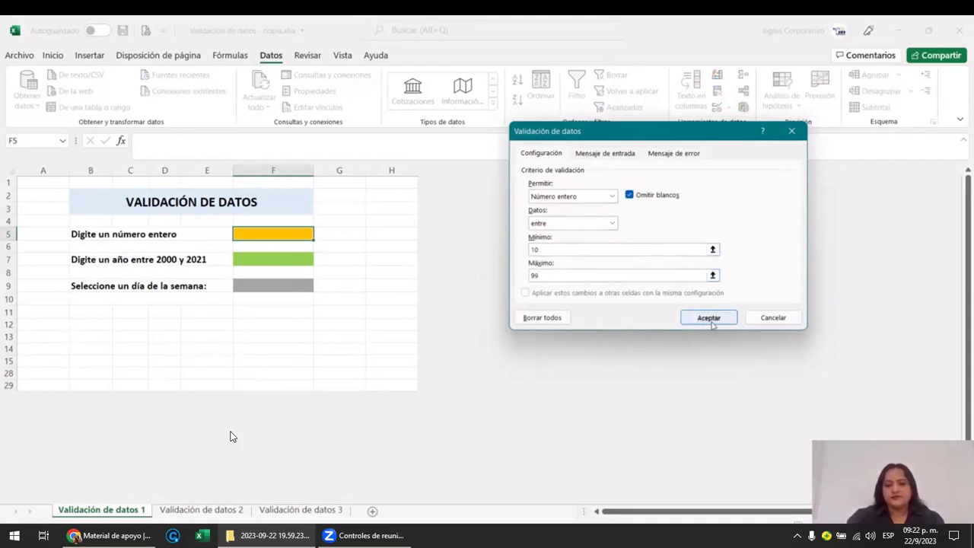
{"action": "left_click", "coordinate": [711, 319]}
{"action": "left_click", "coordinate": [372, 289]}
{"action": "left_click", "coordinate": [283, 236]}
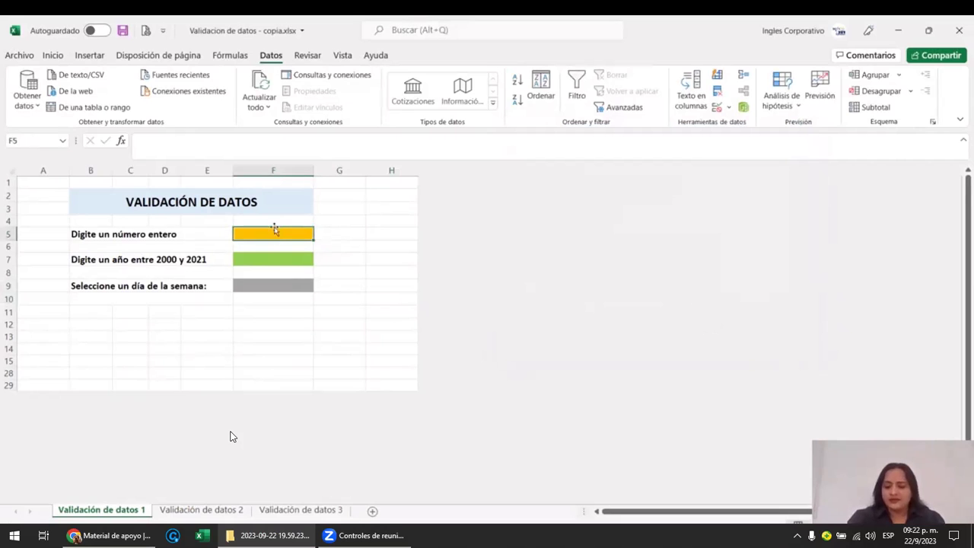
{"action": "type", "text": "25"}
{"action": "key", "text": "Return"}
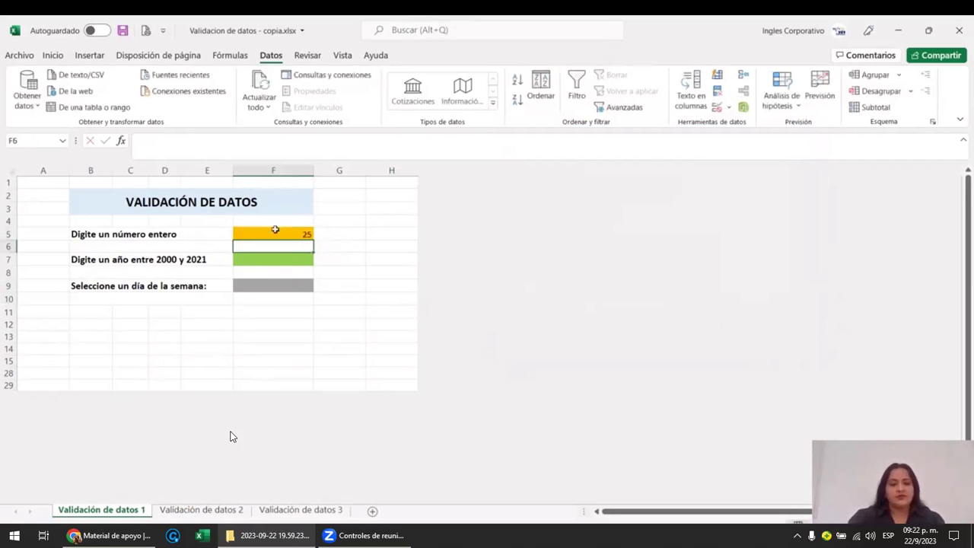
{"action": "left_click", "coordinate": [268, 335]}
{"action": "left_click", "coordinate": [282, 260]}
{"action": "left_click", "coordinate": [281, 238]}
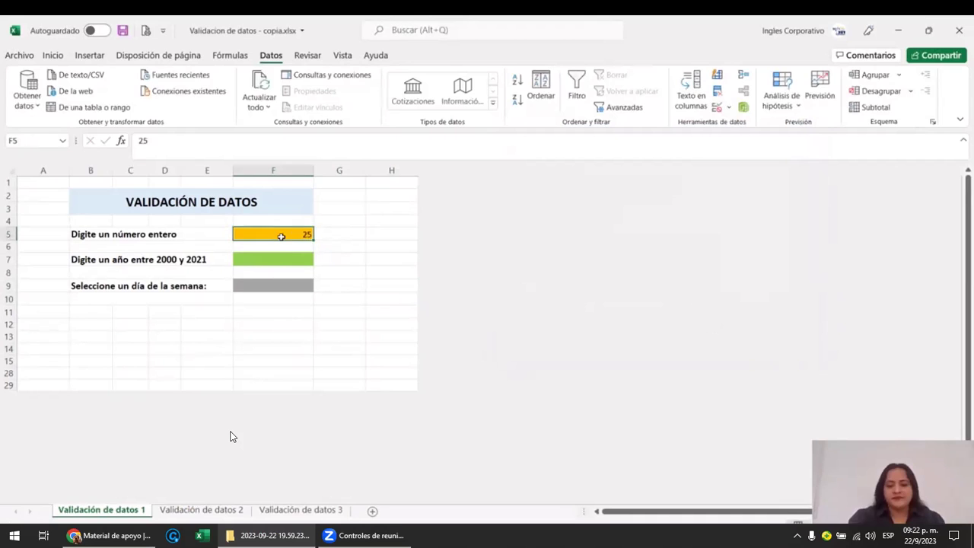
{"action": "key", "text": "BackSpace"}
{"action": "type", "text": "100"}
{"action": "key", "text": "Return"}
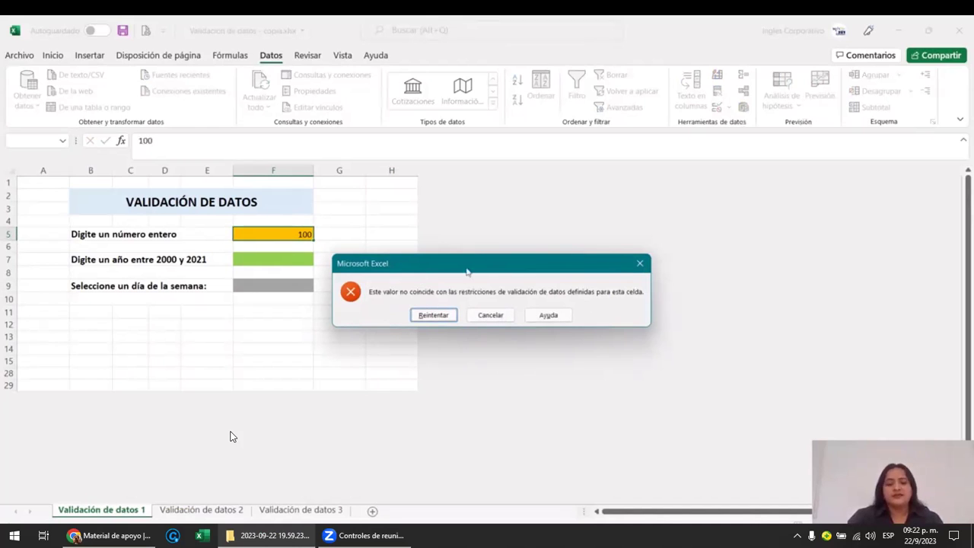
{"action": "left_click", "coordinate": [491, 315]}
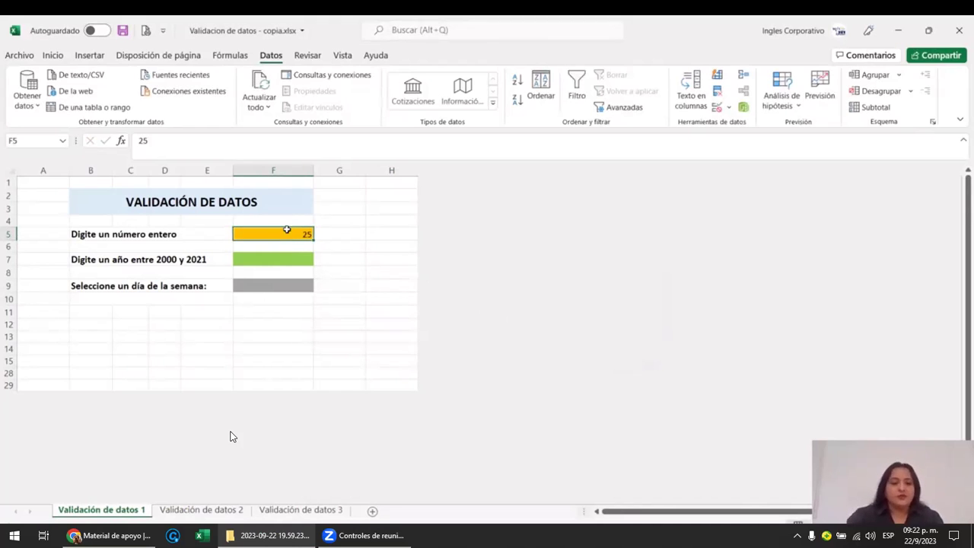
{"action": "left_click", "coordinate": [252, 326]}
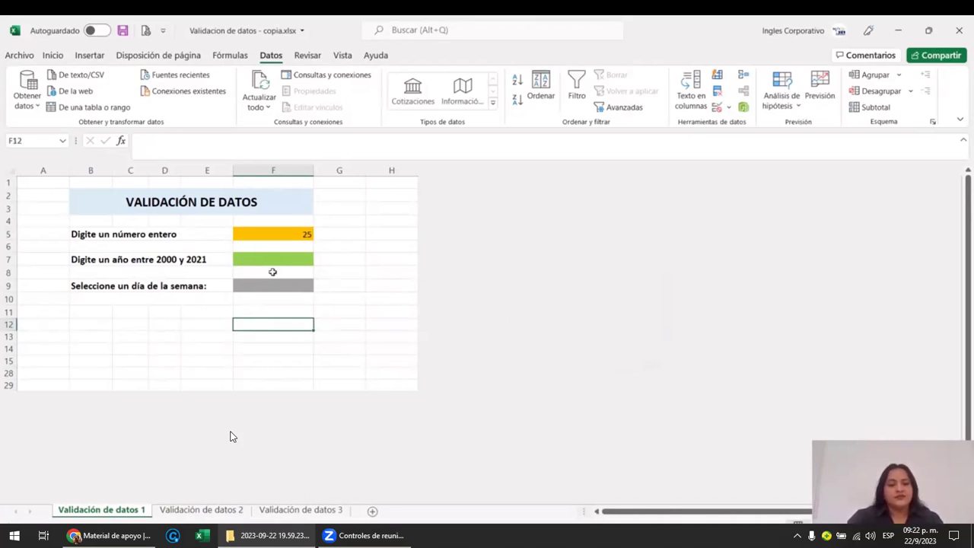
{"action": "left_click", "coordinate": [283, 261]}
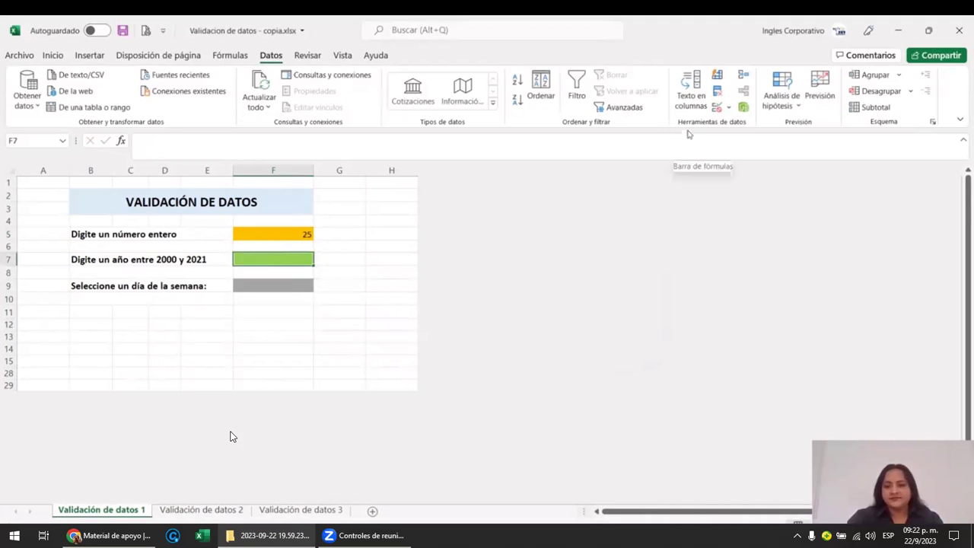
- Restrict F7 to Fecha values with a start date of 1/1/2010
{"action": "left_click", "coordinate": [725, 109]}
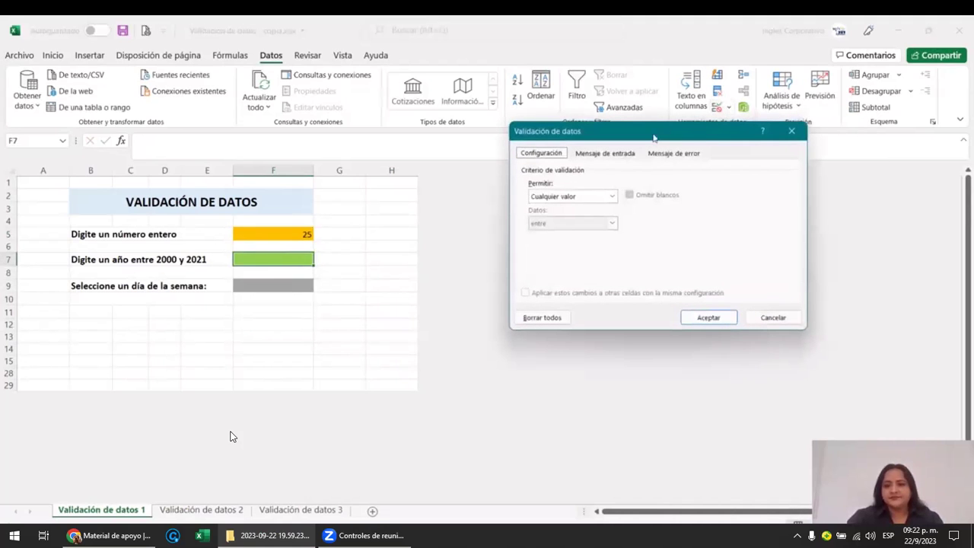
{"action": "left_click", "coordinate": [612, 196]}
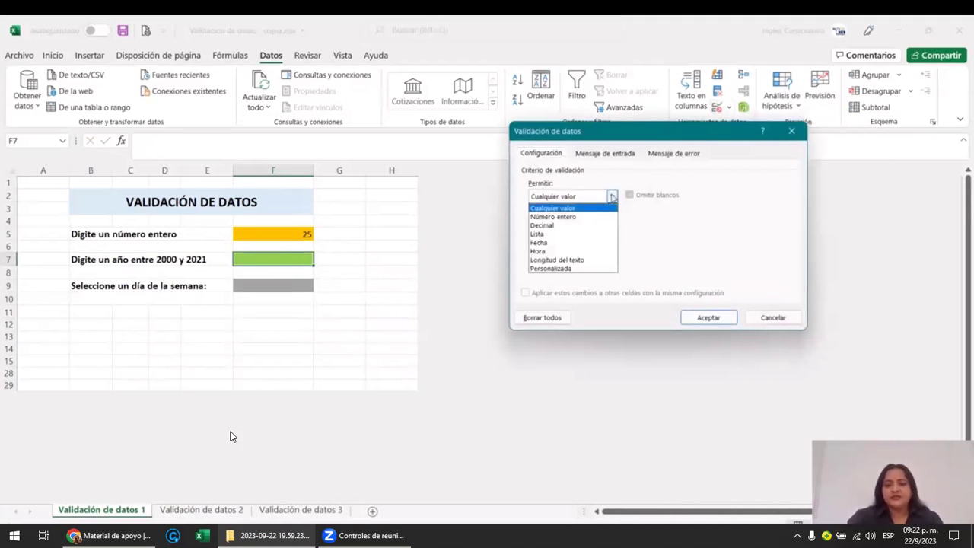
{"action": "left_click", "coordinate": [533, 245]}
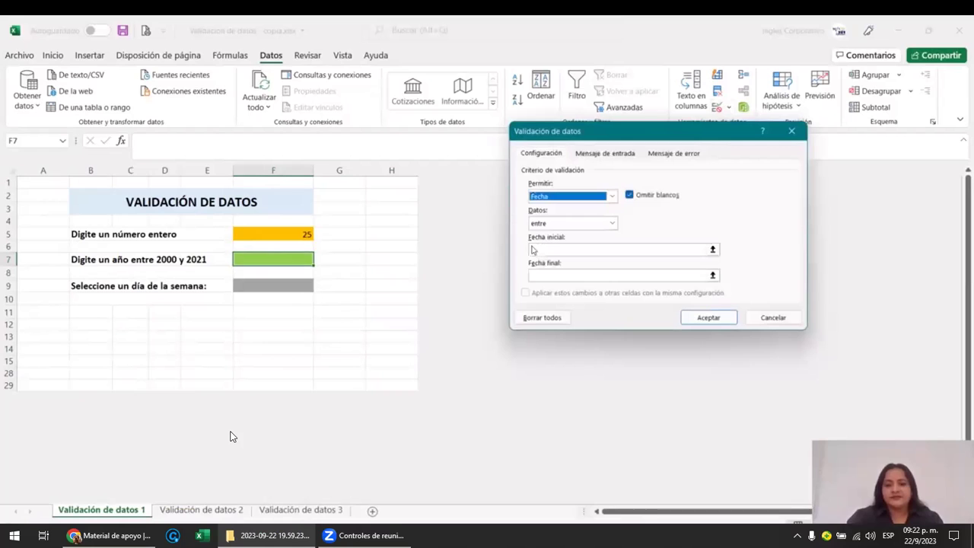
{"action": "left_click", "coordinate": [687, 251]}
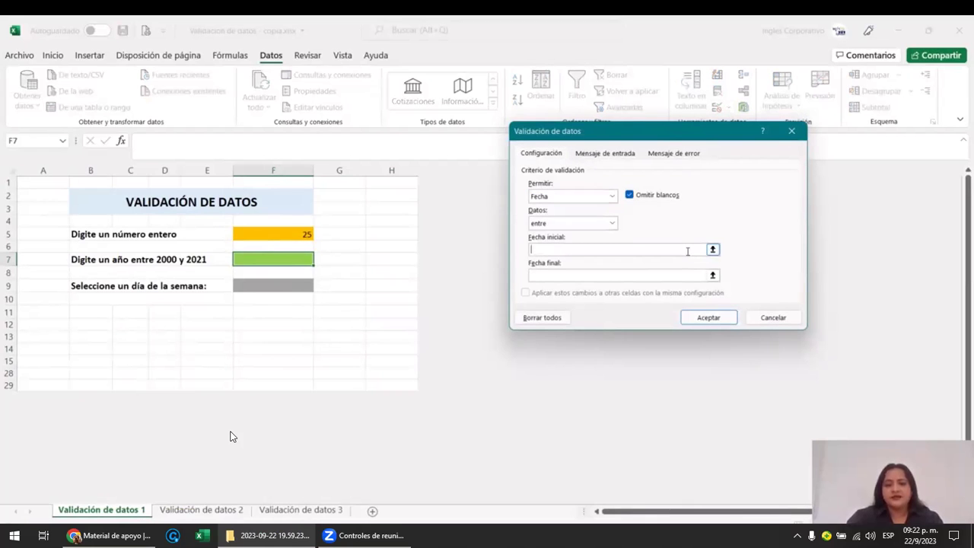
{"action": "type", "text": "1"}
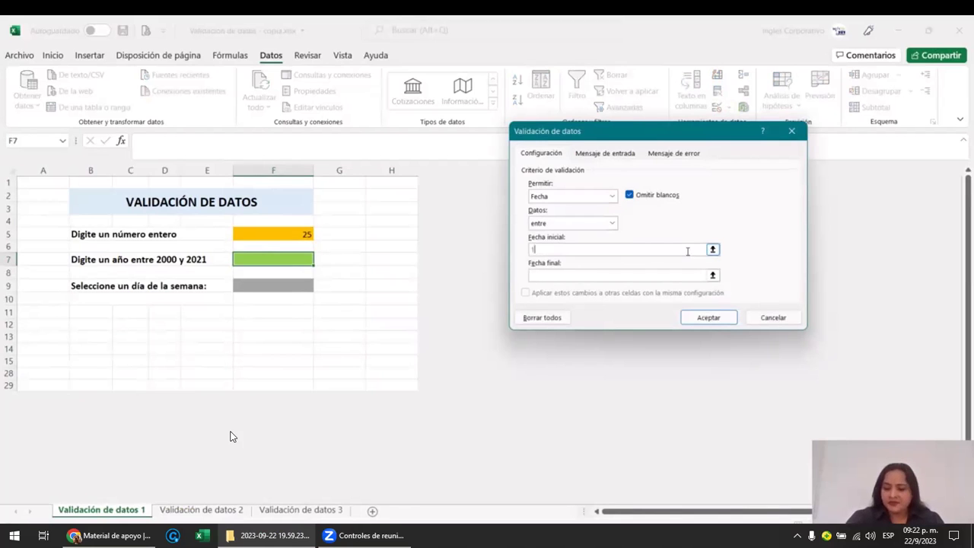
{"action": "type", "text": "/1"}
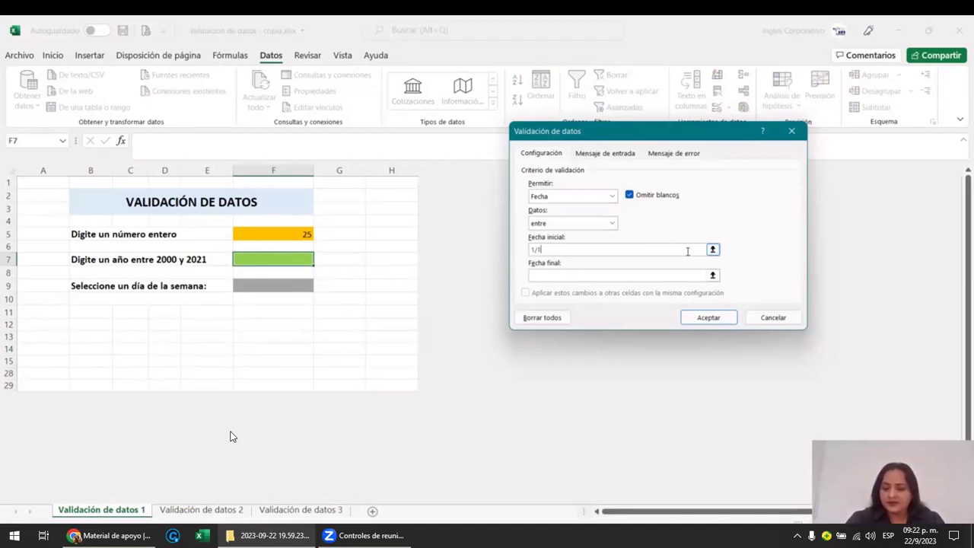
{"action": "type", "text": "20"}
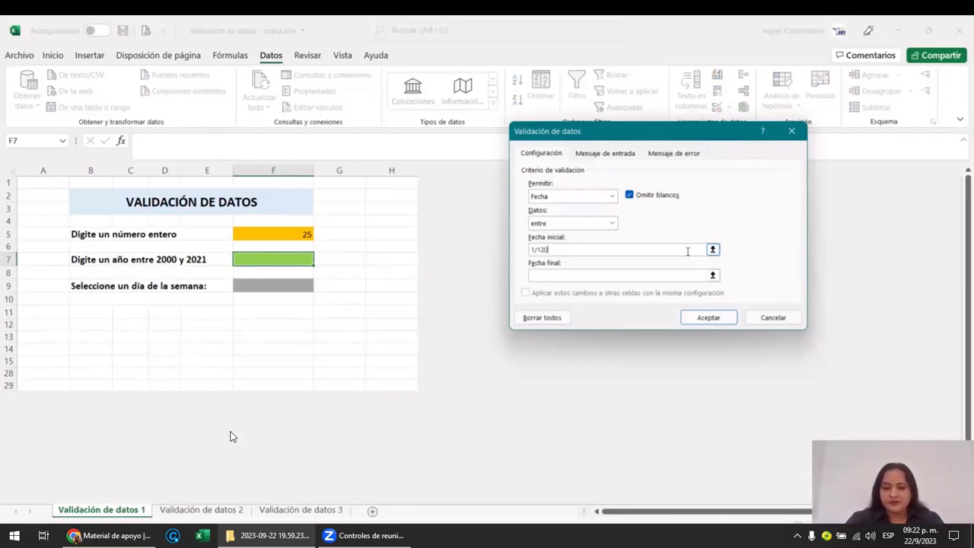
{"action": "type", "text": "10"}
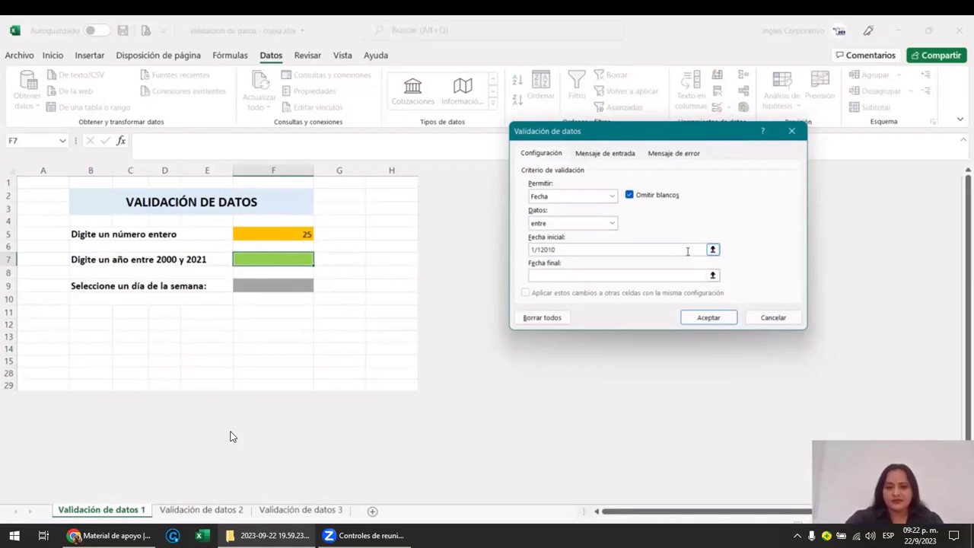
{"action": "left_click", "coordinate": [565, 274]}
{"action": "left_click", "coordinate": [566, 248]}
{"action": "key", "text": "BackSpace"}
{"action": "key", "text": "BackSpace"}
{"action": "key", "text": "BackSpace"}
{"action": "key", "text": "BackSpace"}
{"action": "key", "text": "BackSpace"}
{"action": "type", "text": "1/2010"}
- Set the end date to 1/1/2015 and apply the date rule
{"action": "left_click", "coordinate": [569, 275]}
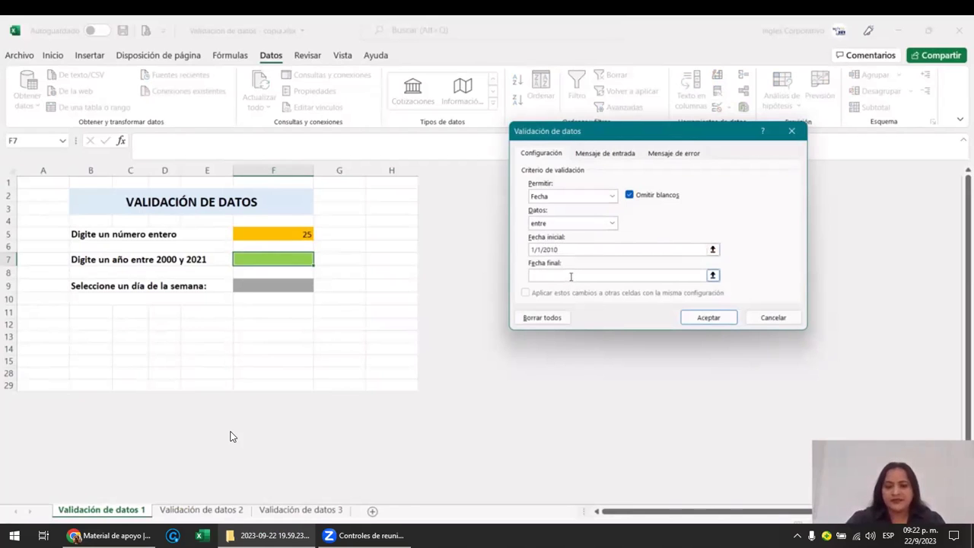
{"action": "type", "text": "1/1"}
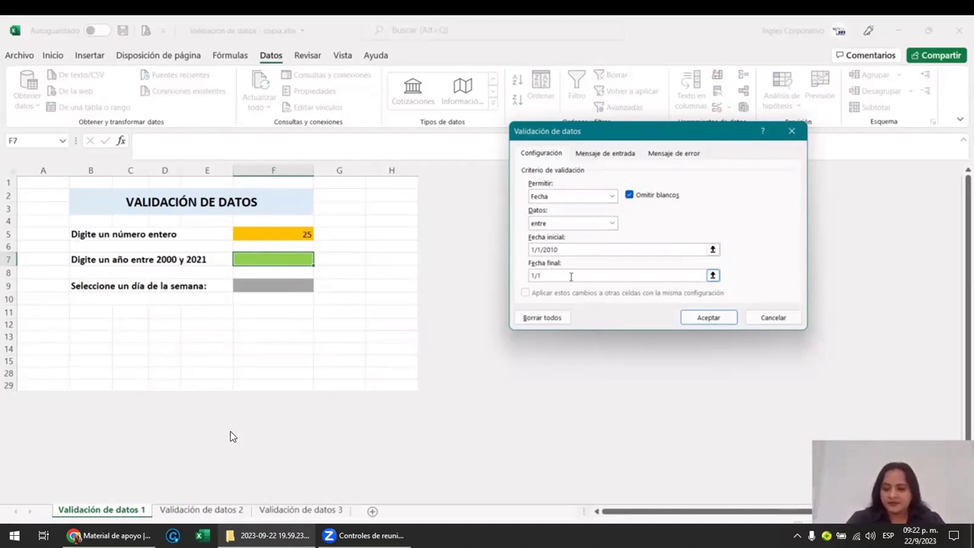
{"action": "type", "text": "20"}
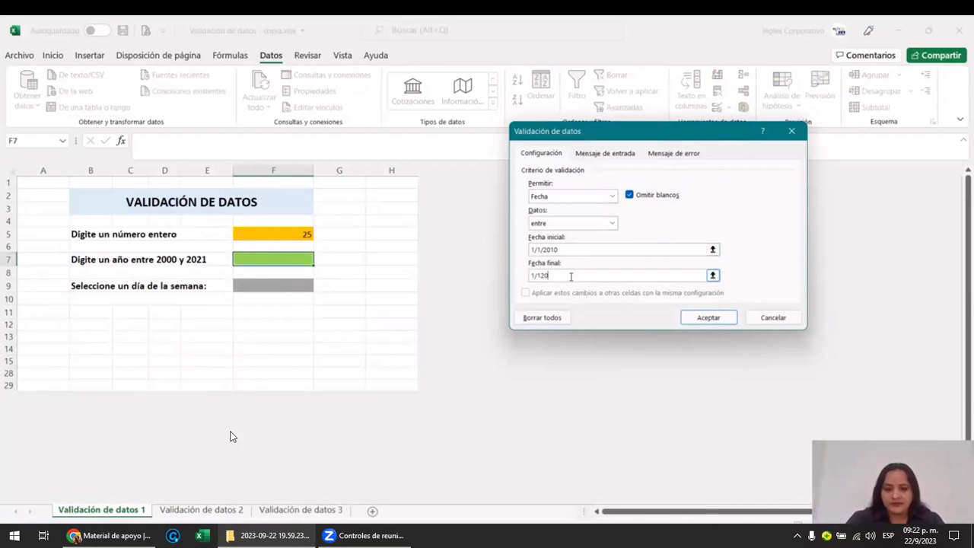
{"action": "key", "text": "BackSpace"}
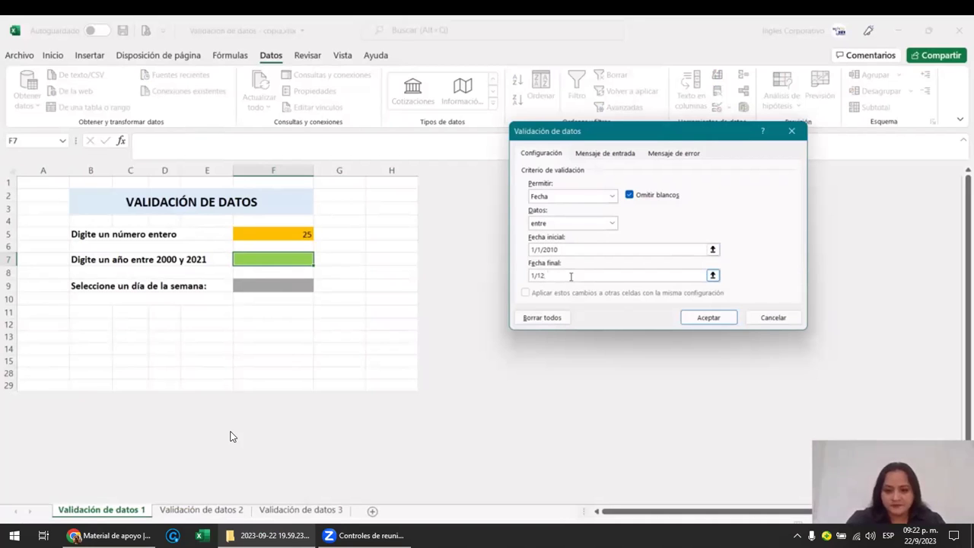
{"action": "type", "text": "/"}
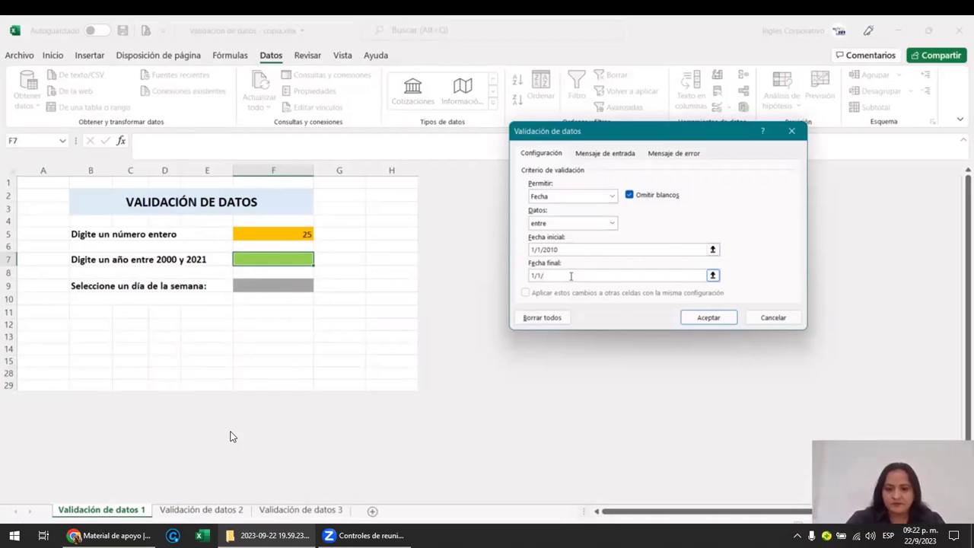
{"action": "type", "text": "2015"}
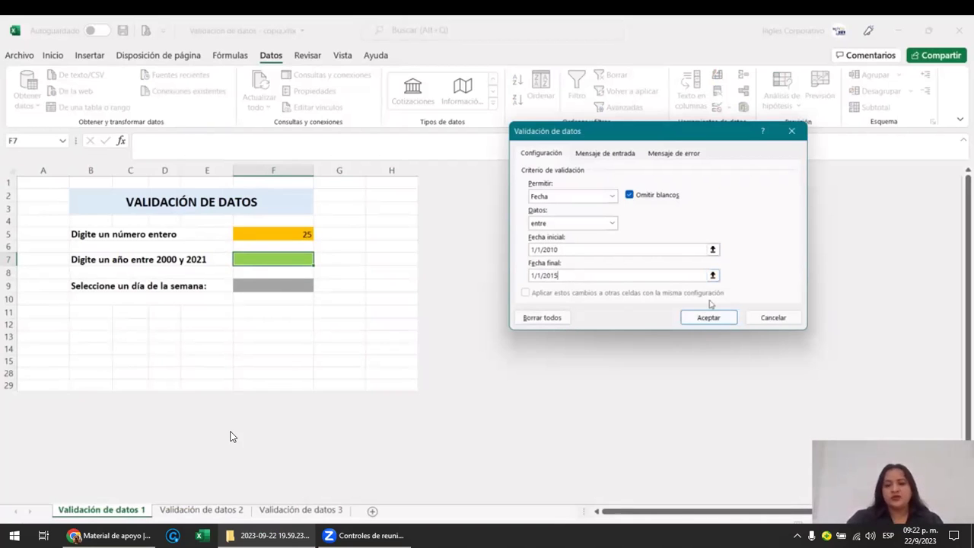
{"action": "left_click", "coordinate": [701, 319]}
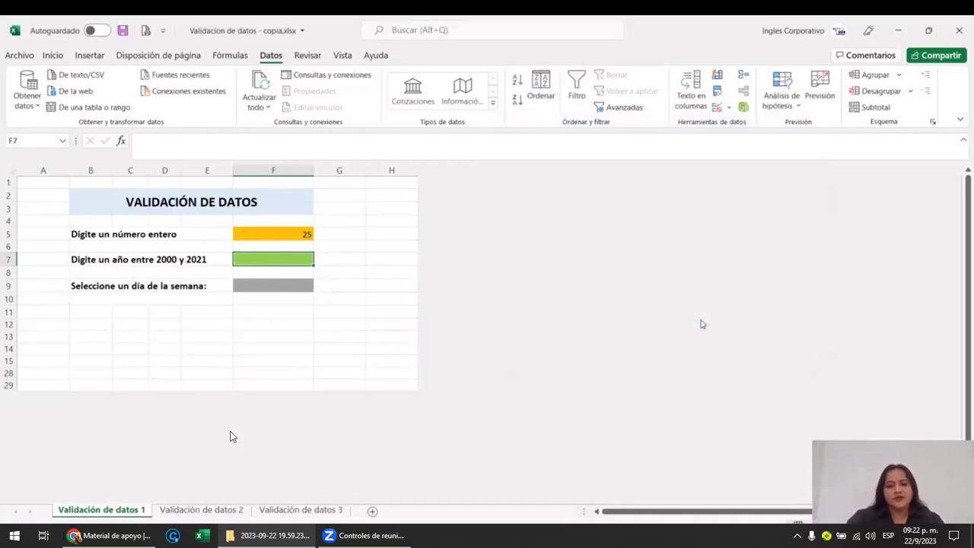
- Enter 12/5/2017 in F7 to see it rejected, then retry with 12/12/2014
{"action": "left_click", "coordinate": [213, 323]}
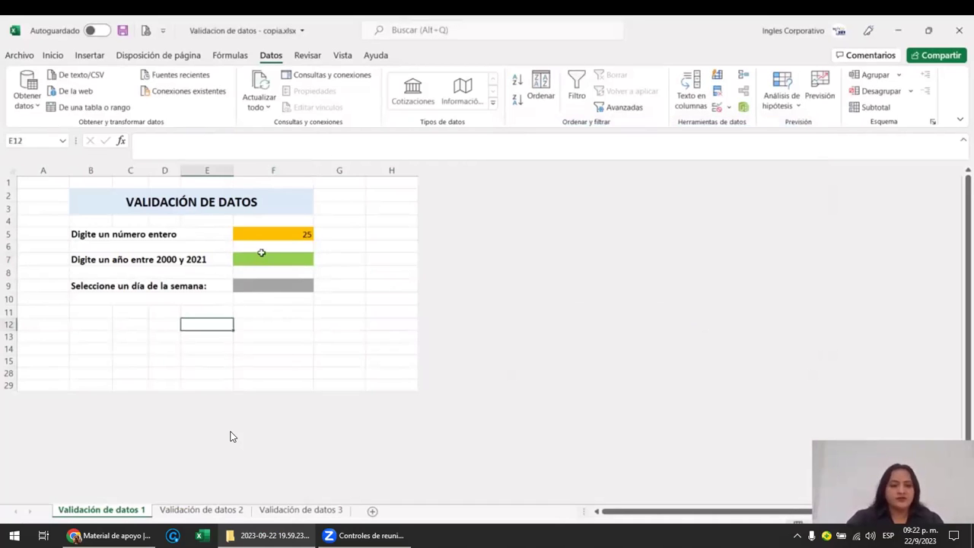
{"action": "left_click", "coordinate": [260, 259]}
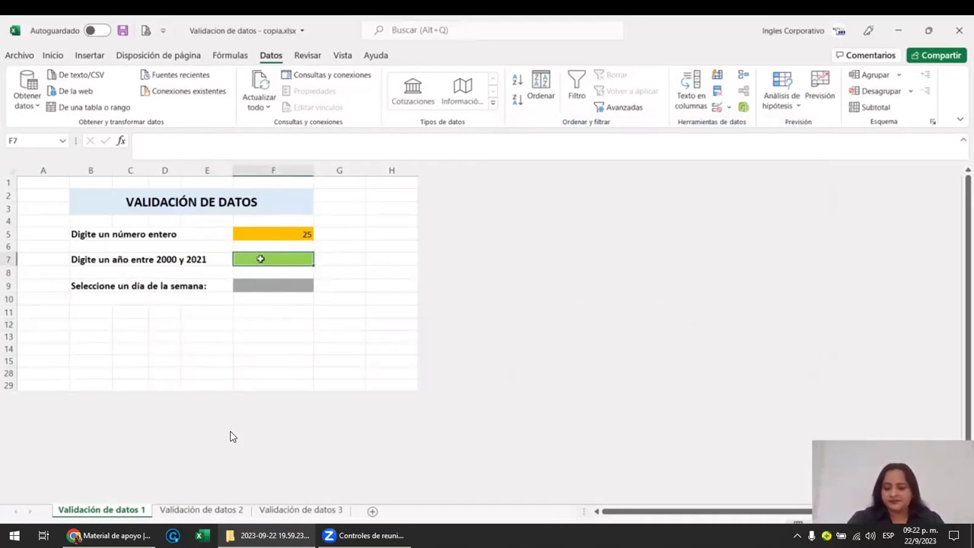
{"action": "type", "text": "12"}
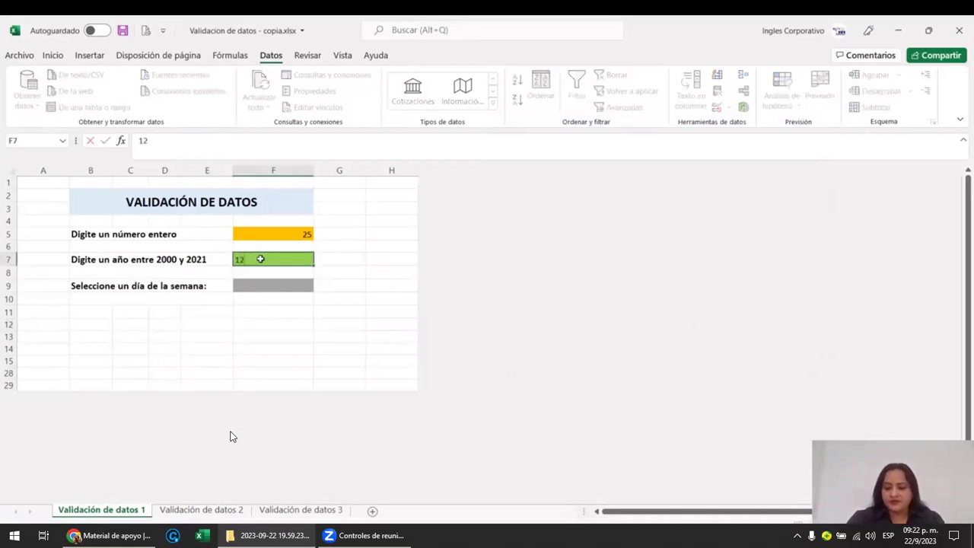
{"action": "type", "text": "/5/"}
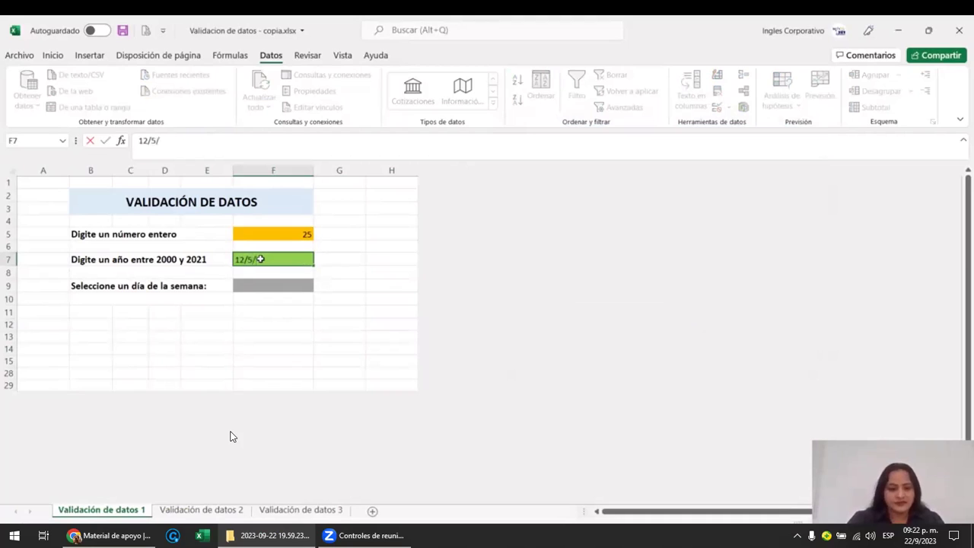
{"action": "type", "text": "2017"}
{"action": "key", "text": "Return"}
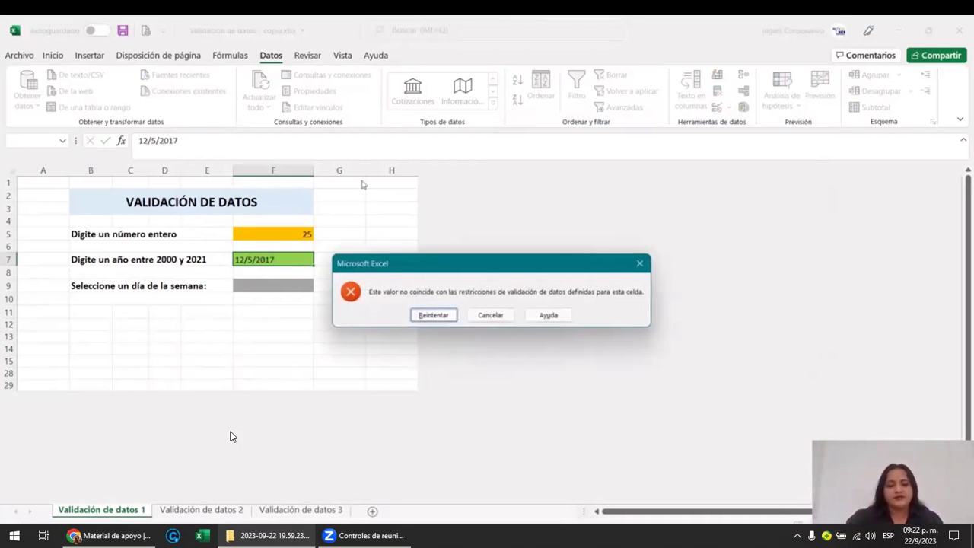
{"action": "left_click", "coordinate": [433, 315]}
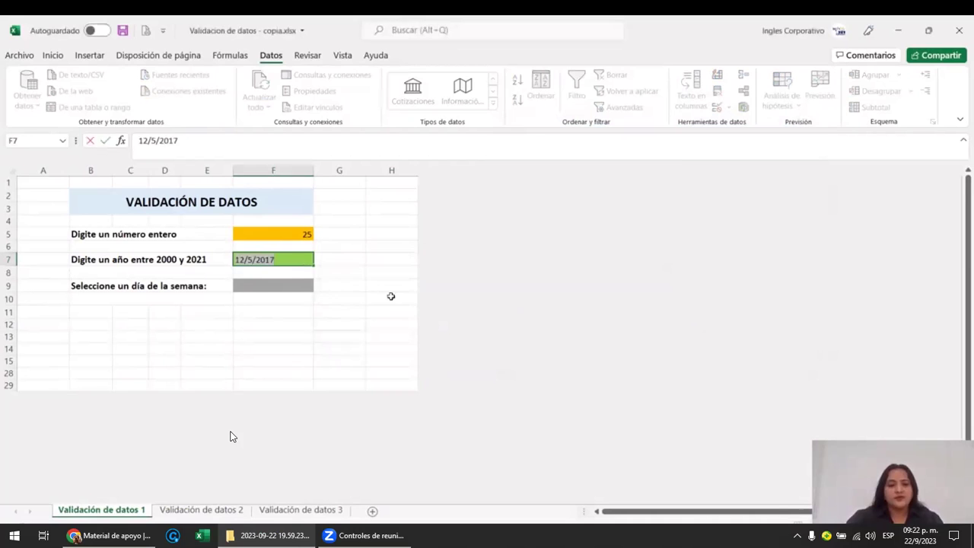
{"action": "key", "text": "BackSpace"}
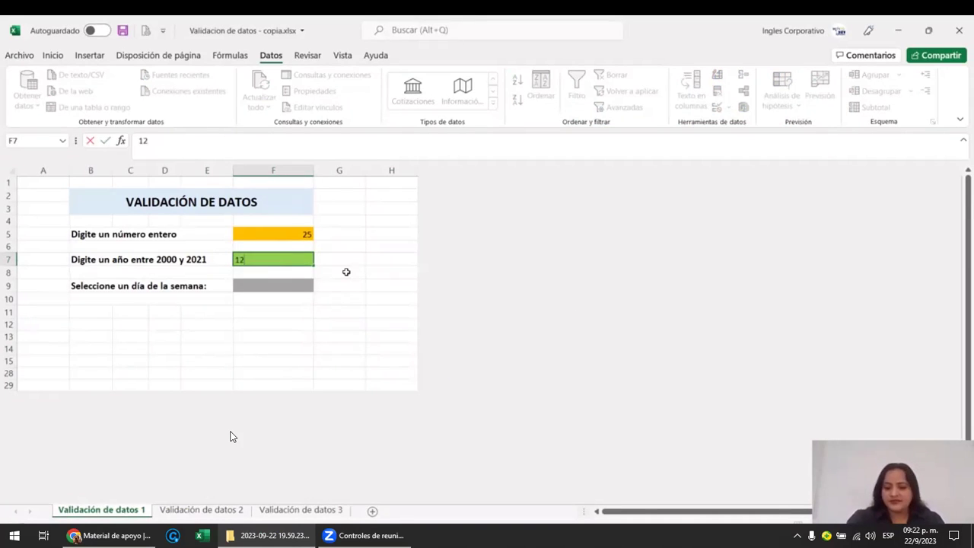
{"action": "type", "text": "/12/2014"}
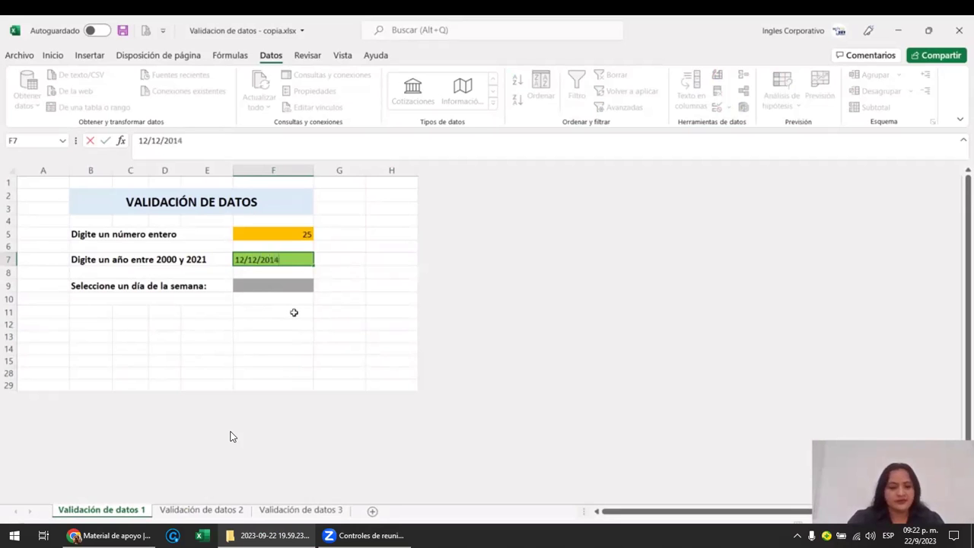
{"action": "key", "text": "Return"}
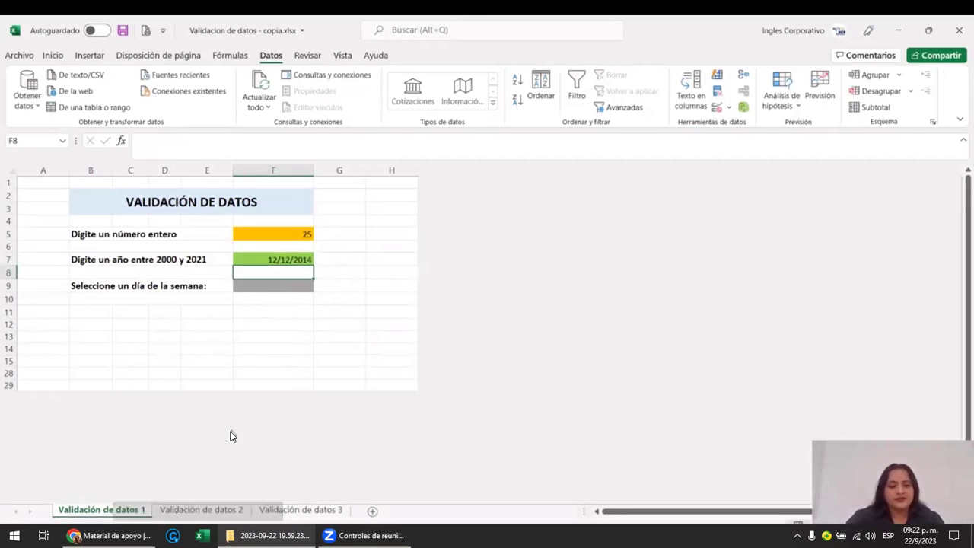
{"action": "left_click", "coordinate": [196, 512]}
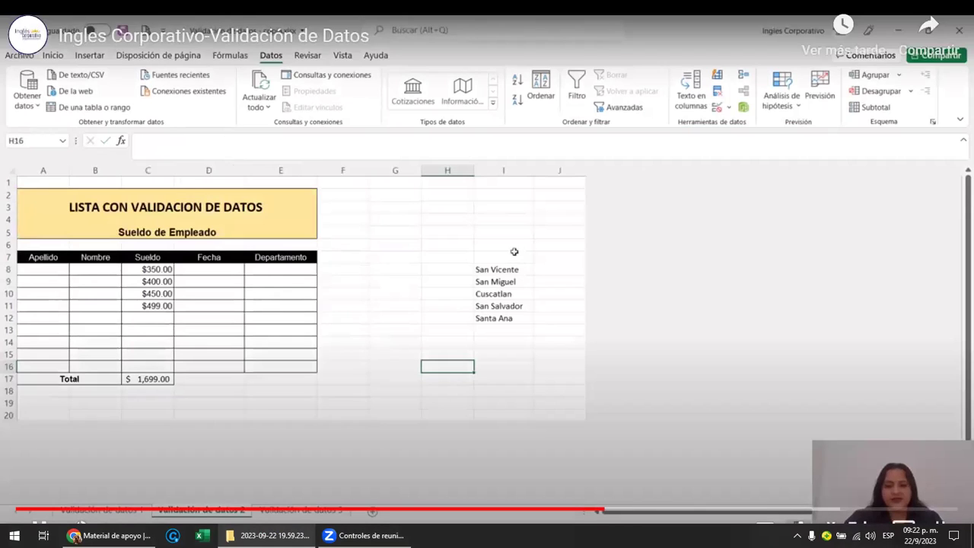
{"action": "left_click", "coordinate": [364, 309]}
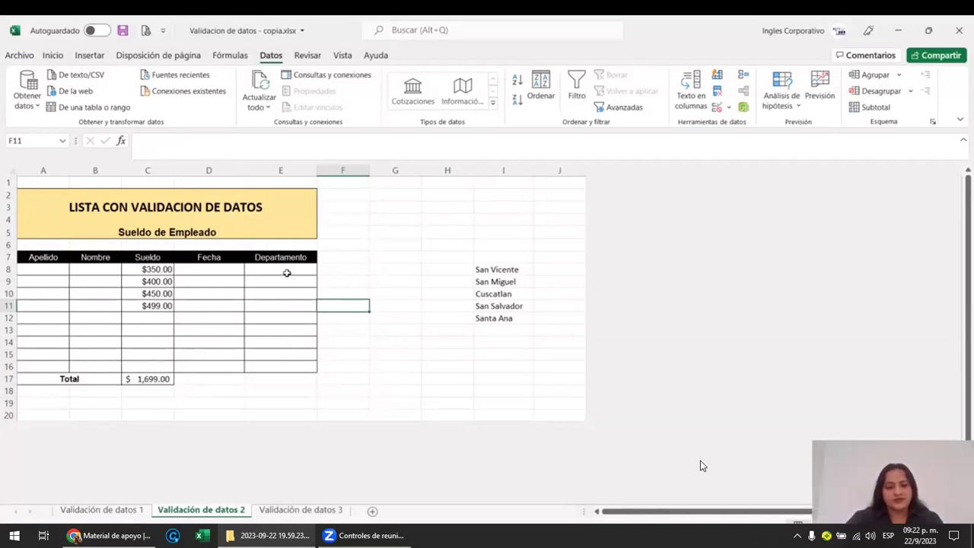
{"action": "left_click", "coordinate": [286, 272]}
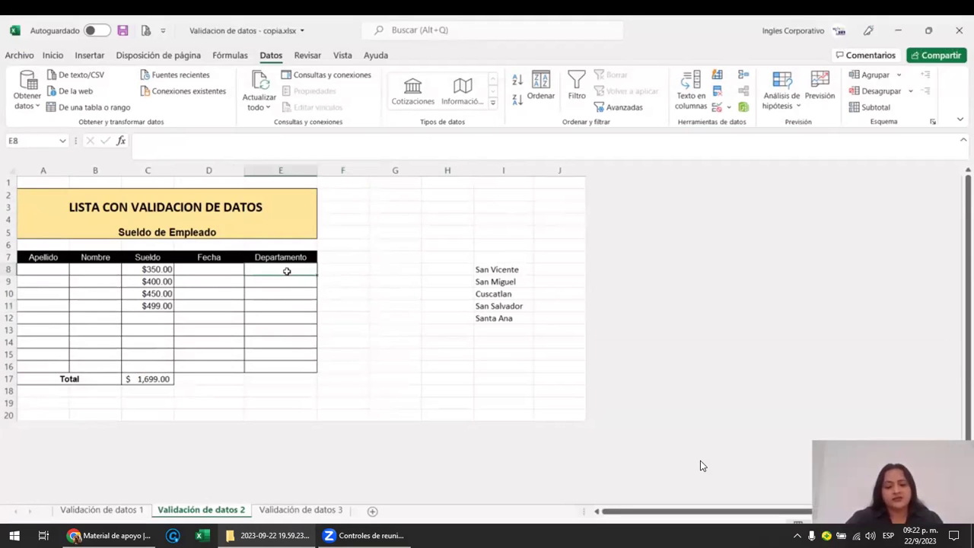
{"action": "left_click", "coordinate": [292, 356]}
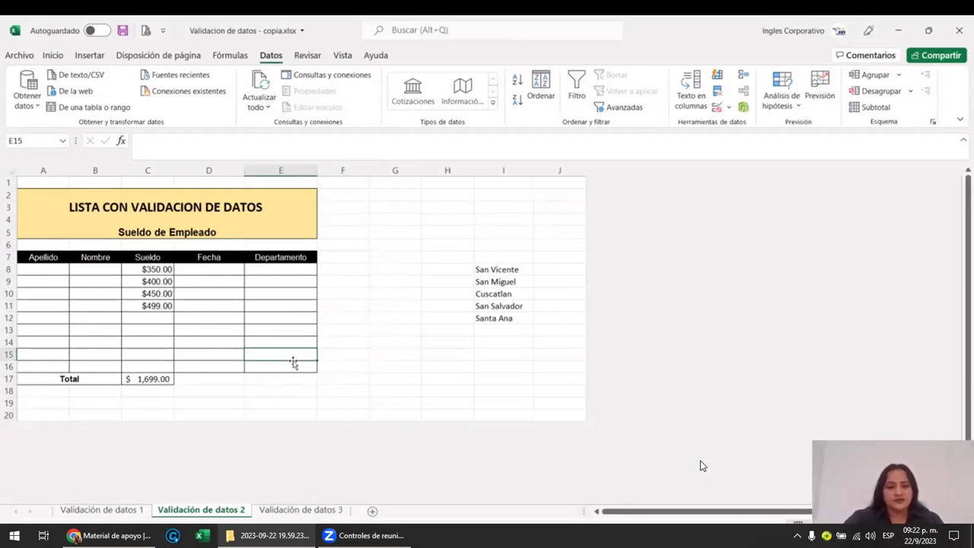
{"action": "left_click", "coordinate": [283, 272]}
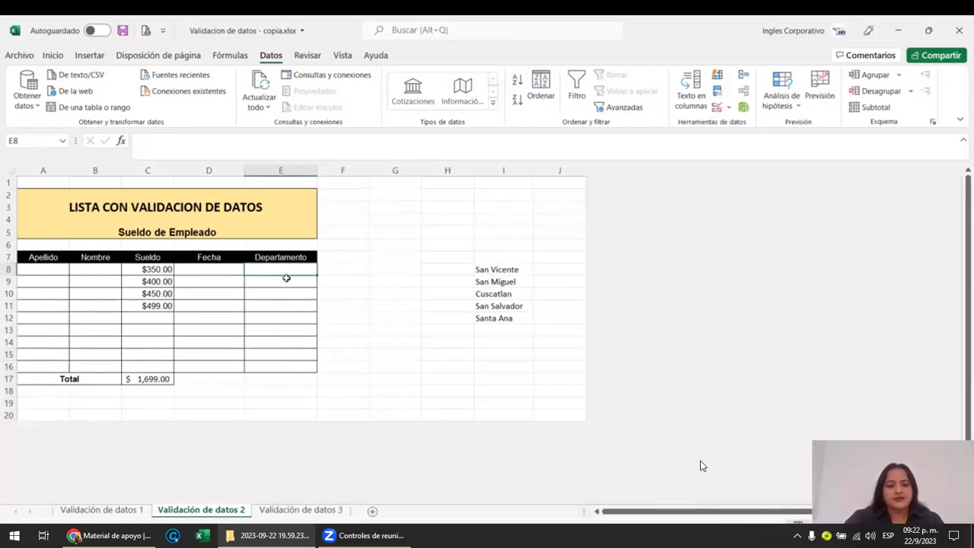
- Give E8:E16 a Lista validation whose source is the department names in $I$8:$I$12
{"action": "left_click_drag", "start_coordinate": [286, 274], "coordinate": [286, 369]}
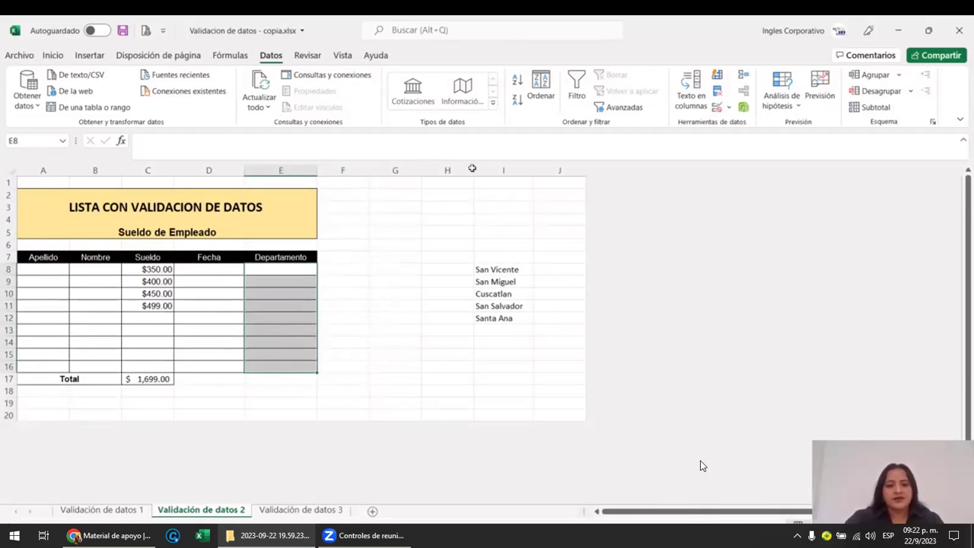
{"action": "left_click", "coordinate": [717, 108]}
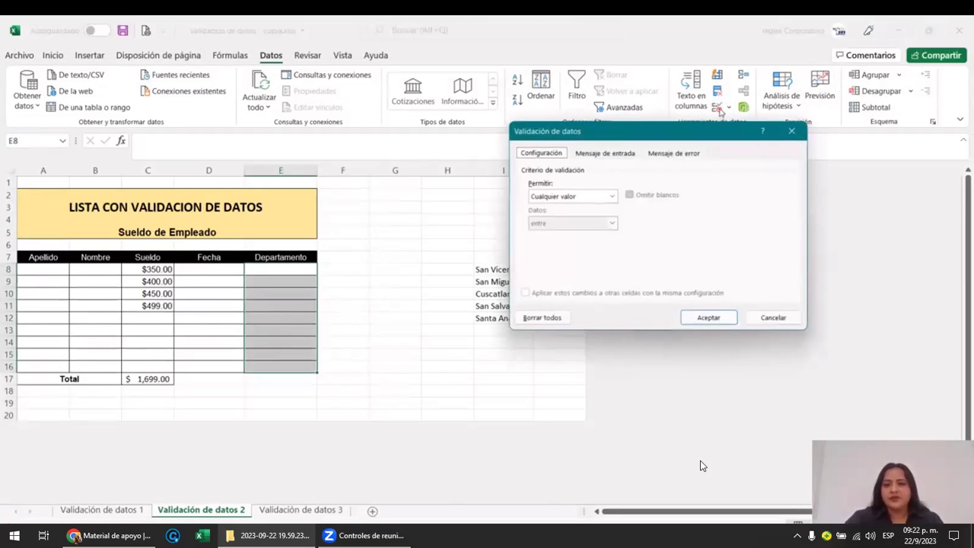
{"action": "left_click", "coordinate": [612, 197]}
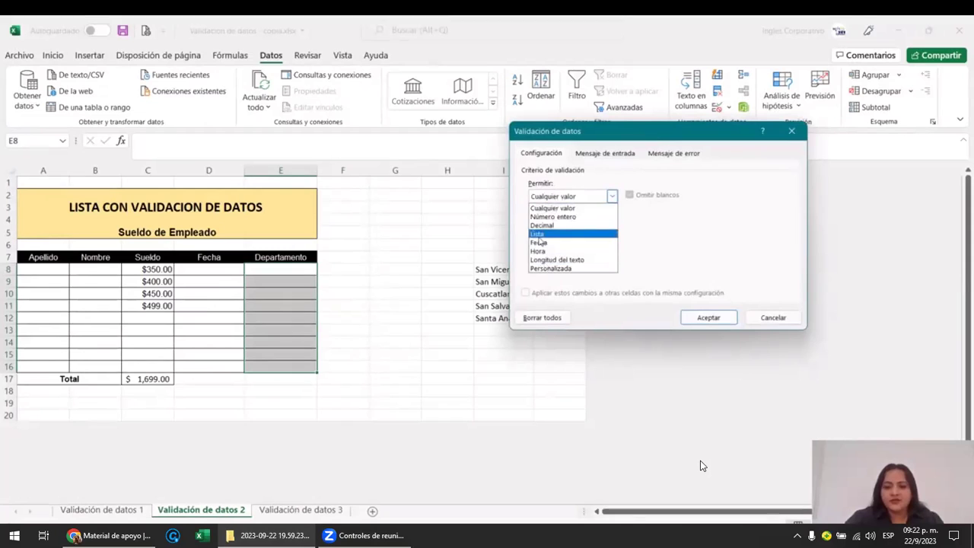
{"action": "left_click", "coordinate": [540, 235]}
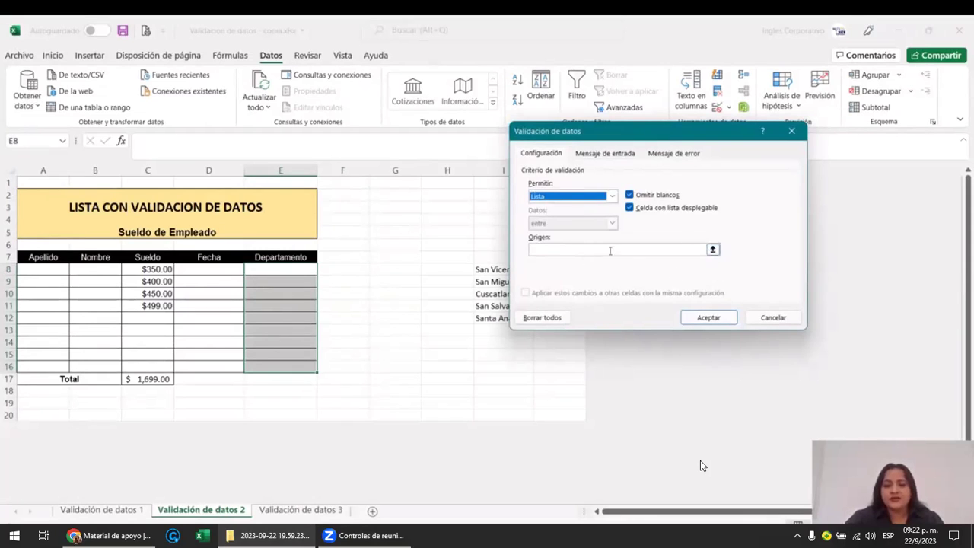
{"action": "left_click", "coordinate": [713, 250]}
{"action": "left_click", "coordinate": [713, 251]}
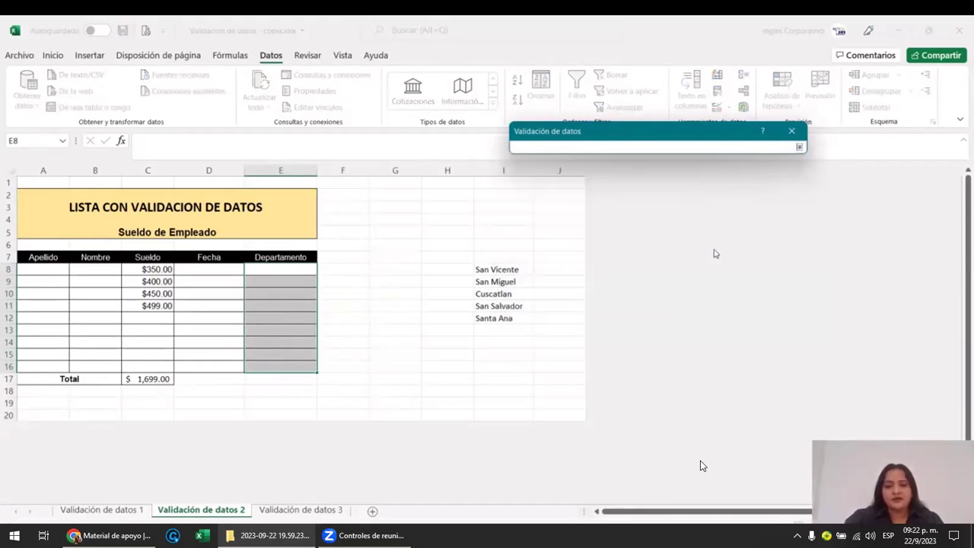
{"action": "left_click_drag", "start_coordinate": [499, 269], "coordinate": [500, 318]}
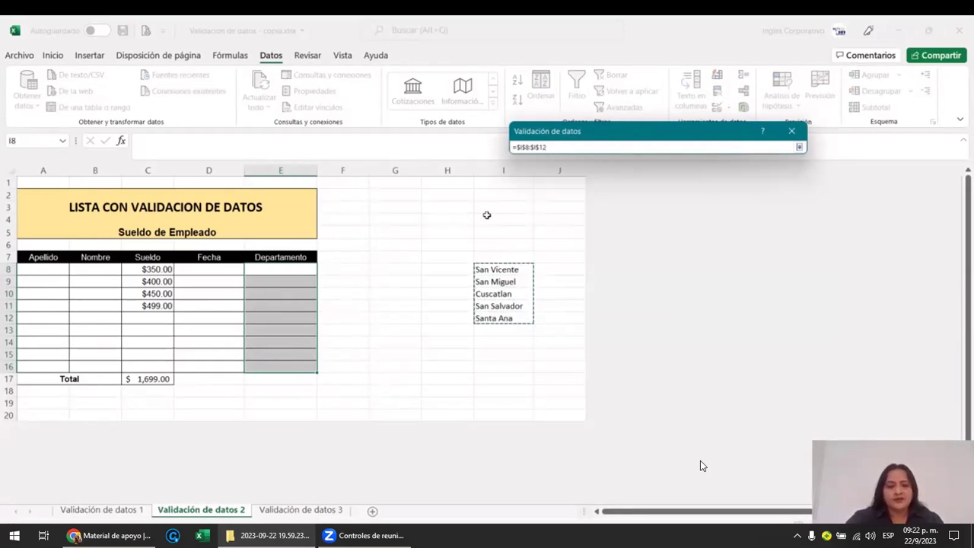
{"action": "left_click", "coordinate": [799, 149]}
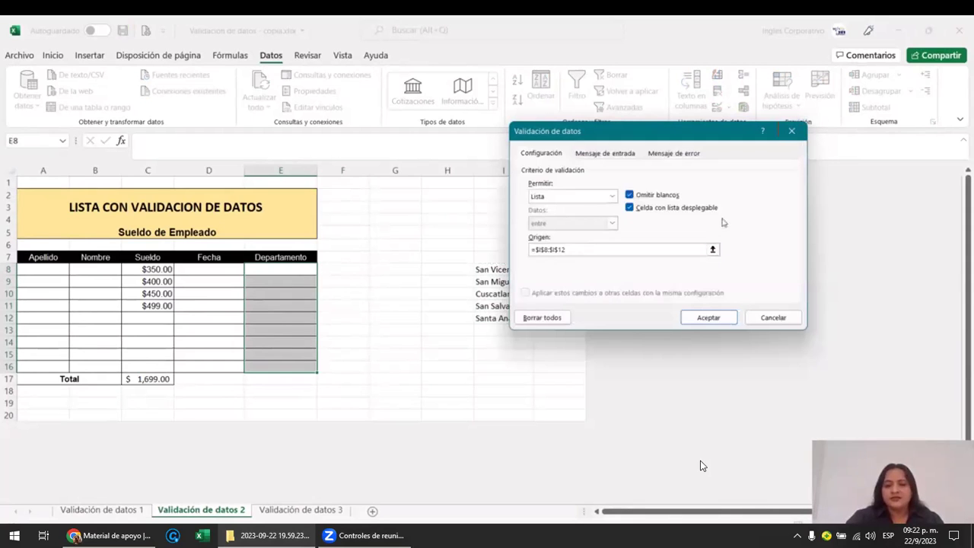
{"action": "left_click", "coordinate": [719, 318]}
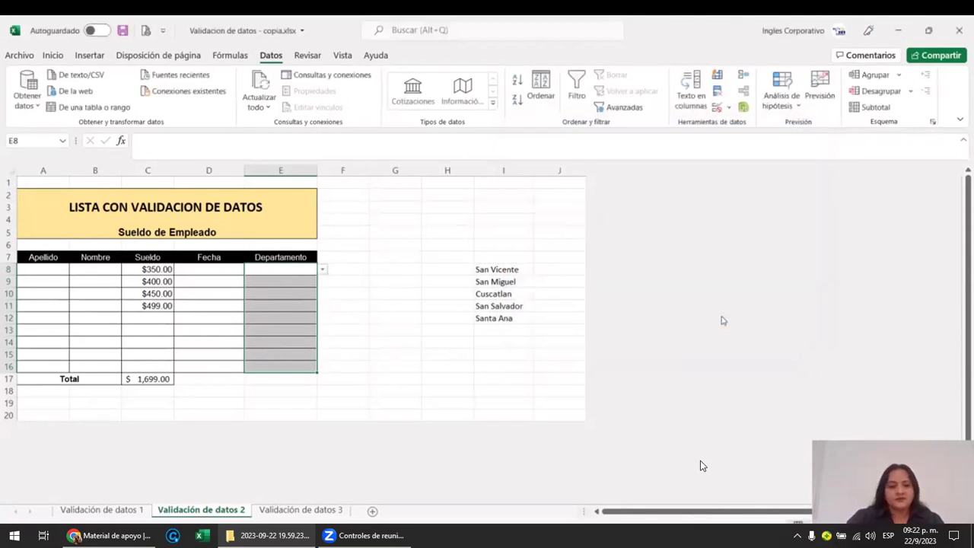
- Check that the new department dropdowns appear on cells E8 and E16
{"action": "left_click", "coordinate": [256, 343]}
{"action": "left_click", "coordinate": [278, 267]}
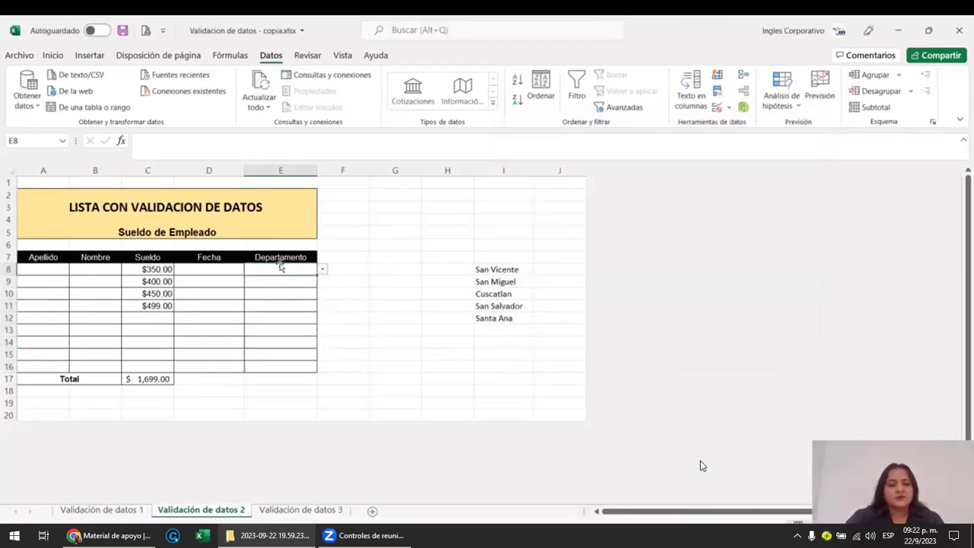
{"action": "left_click", "coordinate": [271, 329]}
{"action": "left_click", "coordinate": [276, 366]}
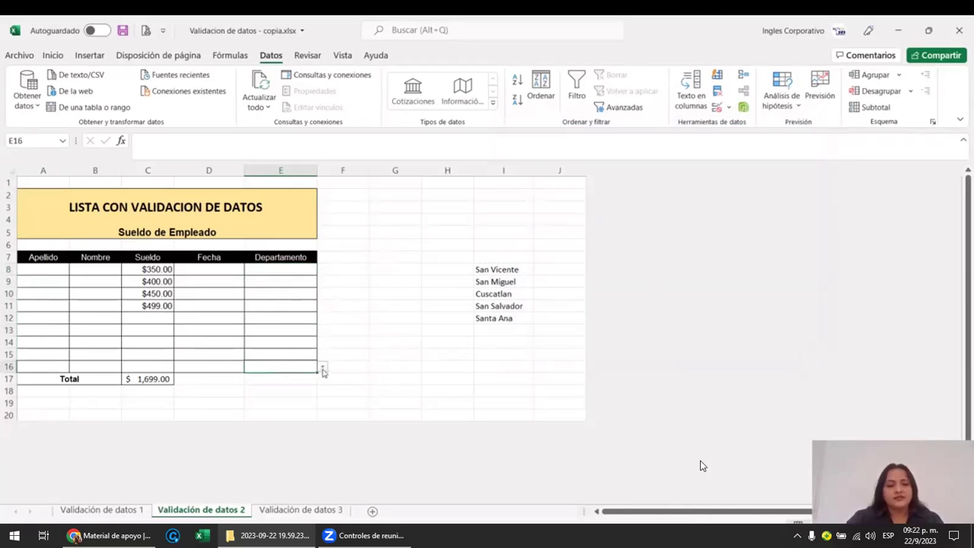
- Pick San Salvador in E8, San Miguel in E9, Cuscatlan in E11, then go to the Validación de datos 3 sheet
{"action": "left_click", "coordinate": [298, 271]}
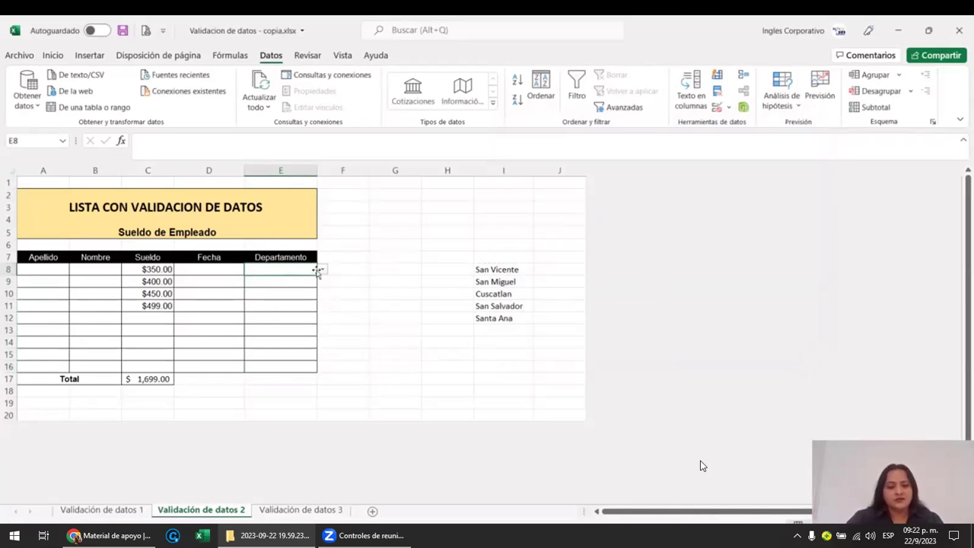
{"action": "left_click", "coordinate": [323, 272]}
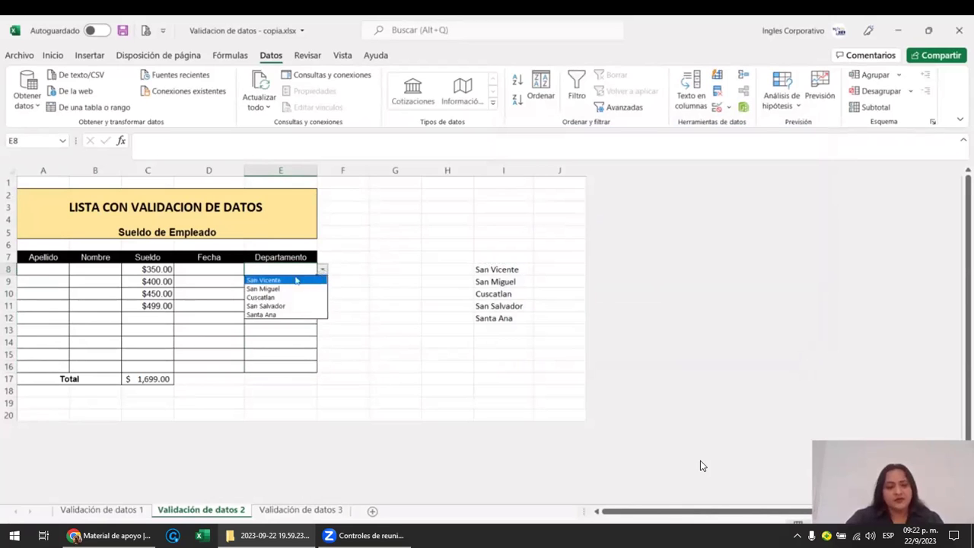
{"action": "left_click", "coordinate": [286, 307]}
{"action": "left_click", "coordinate": [299, 280]}
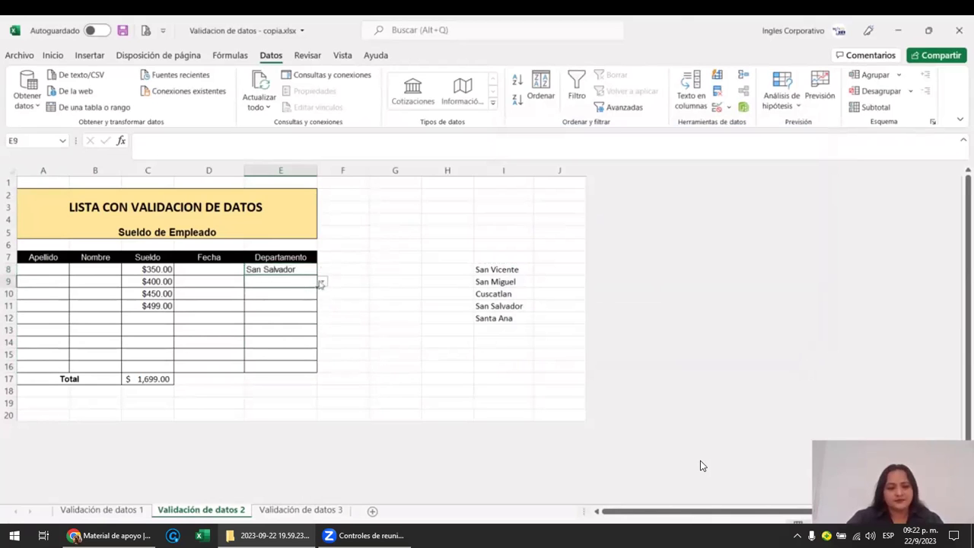
{"action": "left_click", "coordinate": [321, 283]}
{"action": "left_click", "coordinate": [289, 301]}
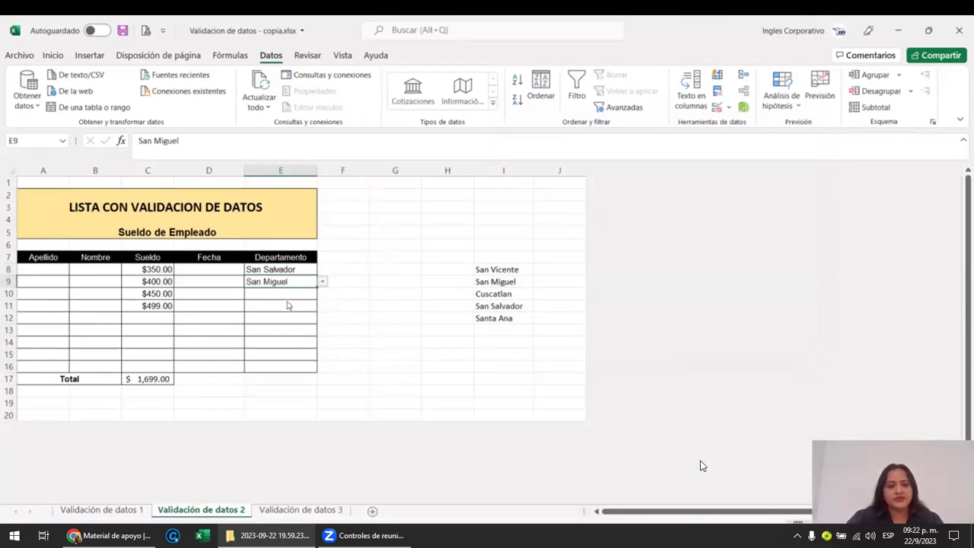
{"action": "left_click", "coordinate": [281, 308]}
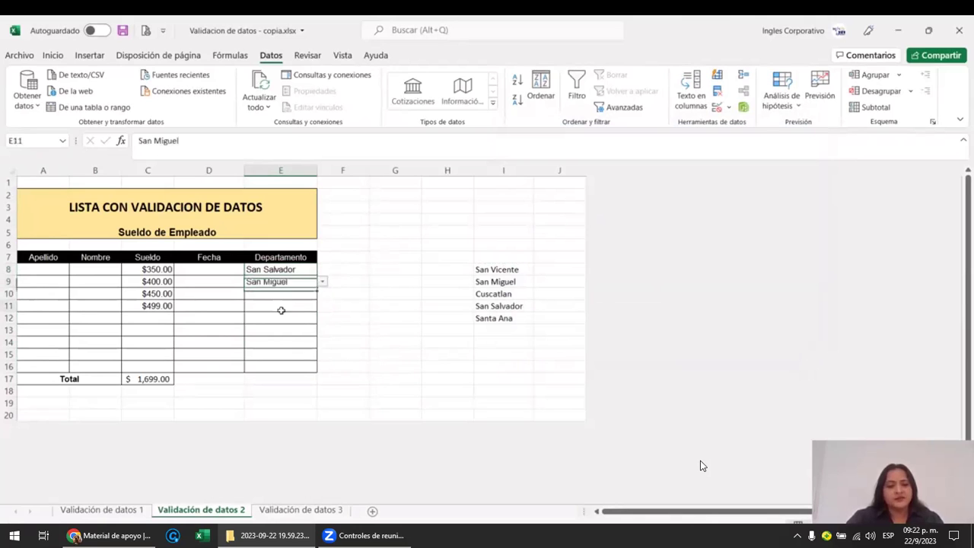
{"action": "left_click", "coordinate": [321, 307]}
{"action": "left_click", "coordinate": [271, 333]}
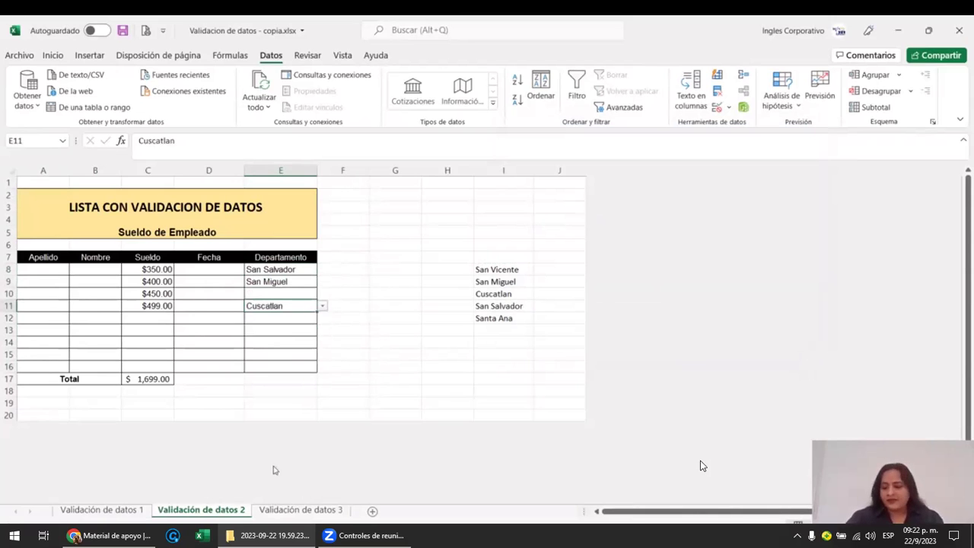
{"action": "left_click", "coordinate": [301, 509]}
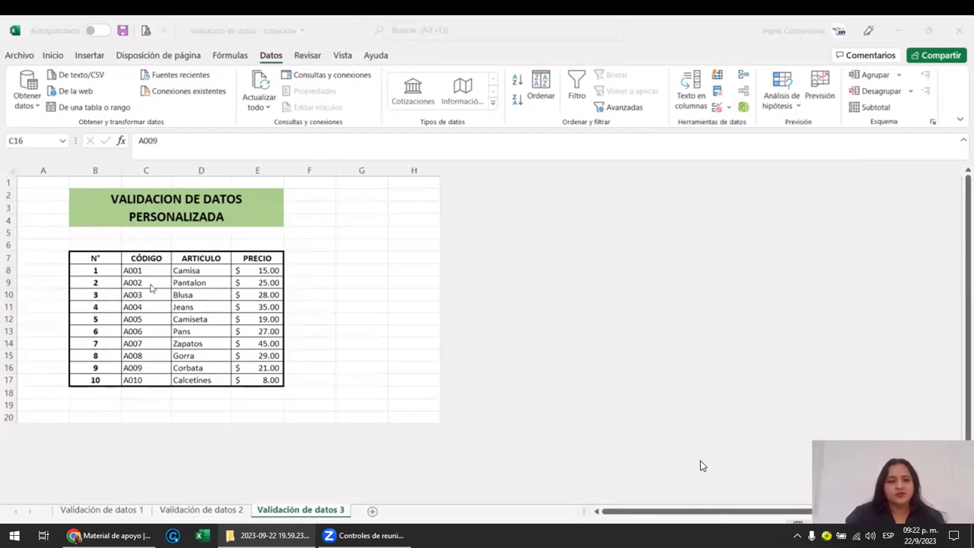
- Select C8:C17 and apply a Personalizada validation with formula =contar.si(c:c;c8)=1
{"action": "left_click_drag", "start_coordinate": [146, 270], "coordinate": [147, 376]}
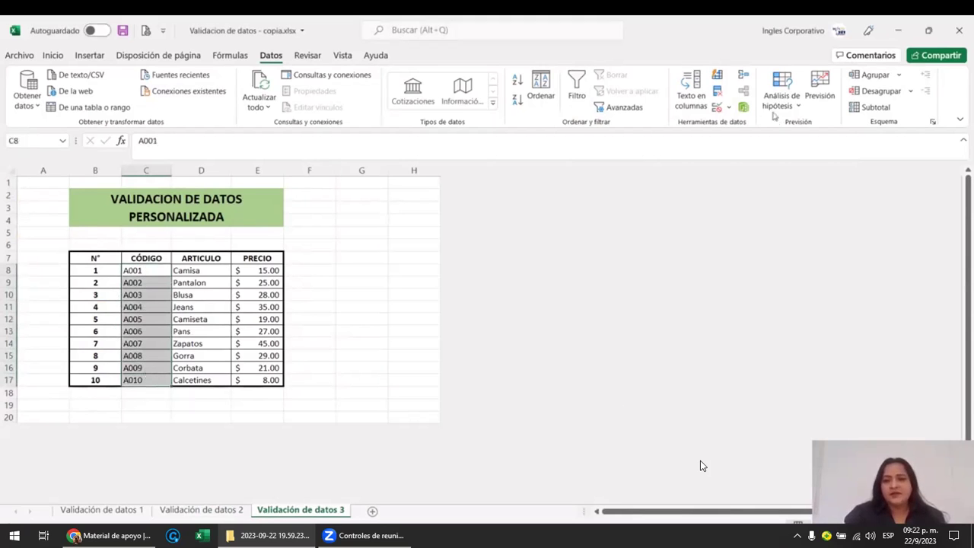
{"action": "left_click", "coordinate": [719, 109]}
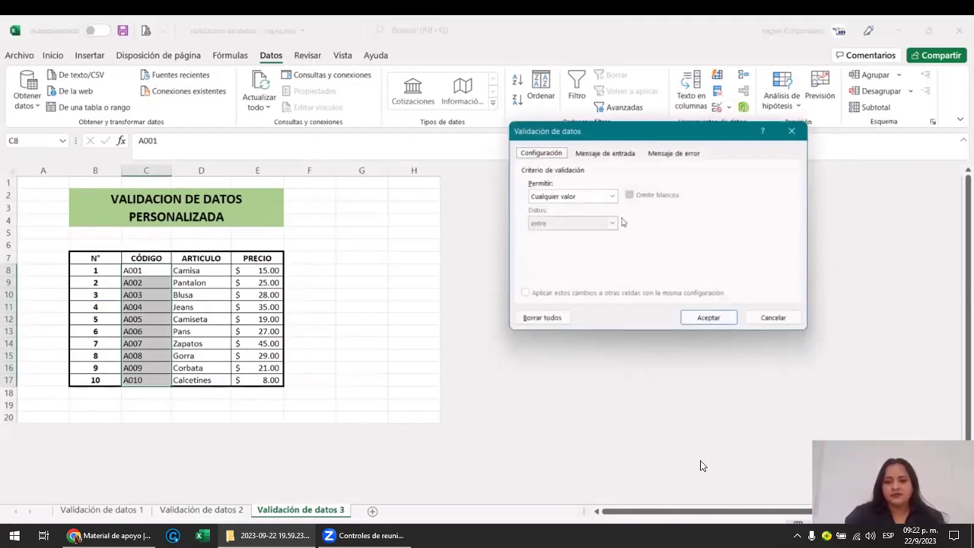
{"action": "left_click", "coordinate": [613, 196]}
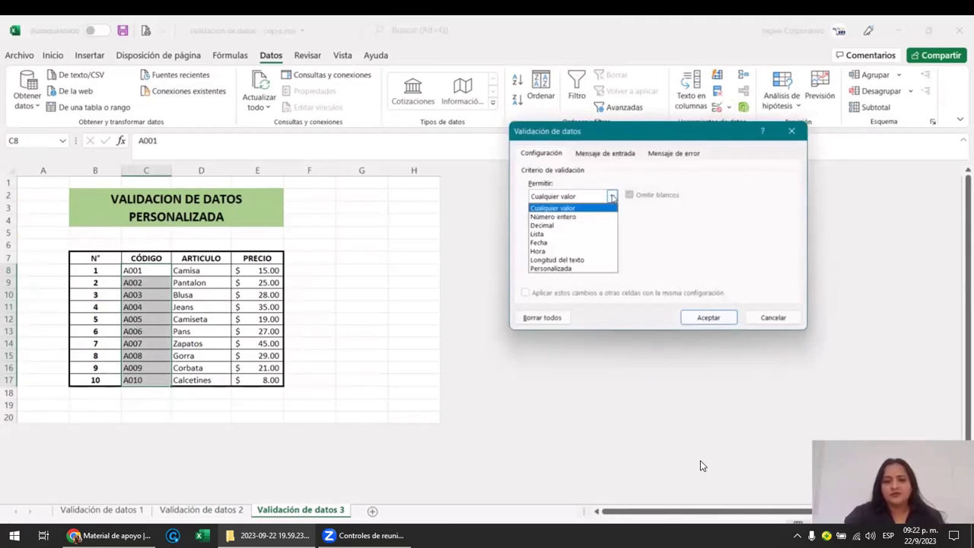
{"action": "left_click", "coordinate": [558, 277]}
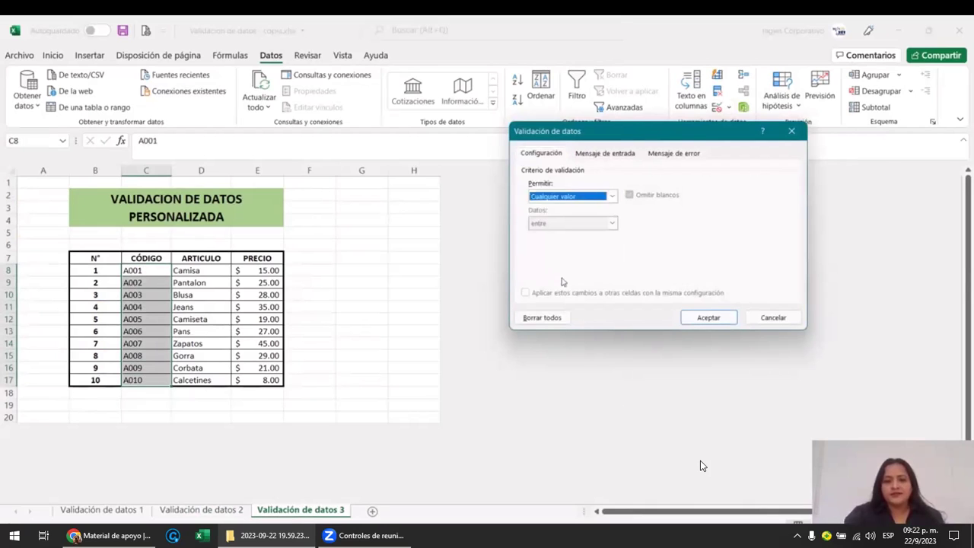
{"action": "left_click", "coordinate": [612, 196]}
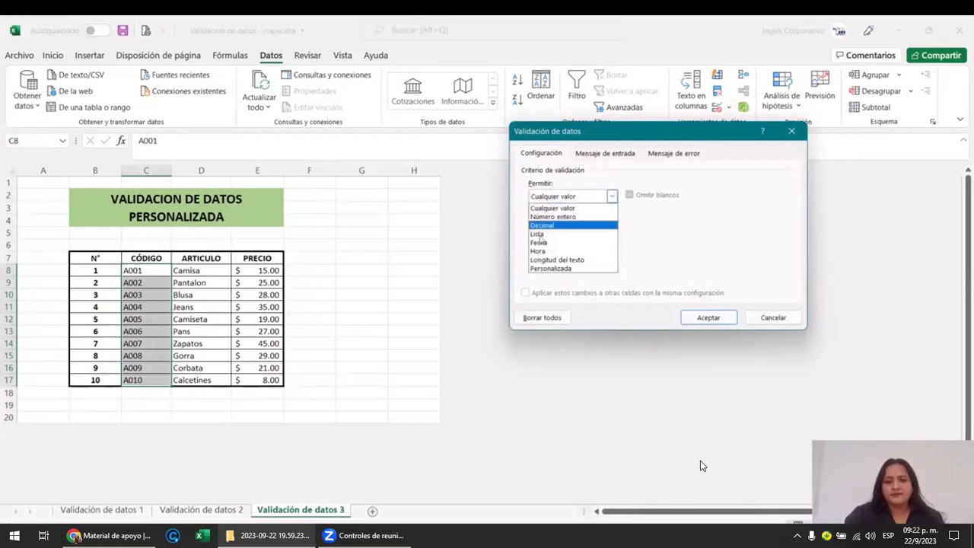
{"action": "left_click", "coordinate": [535, 271]}
{"action": "left_click", "coordinate": [608, 250]}
{"action": "type", "text": "="}
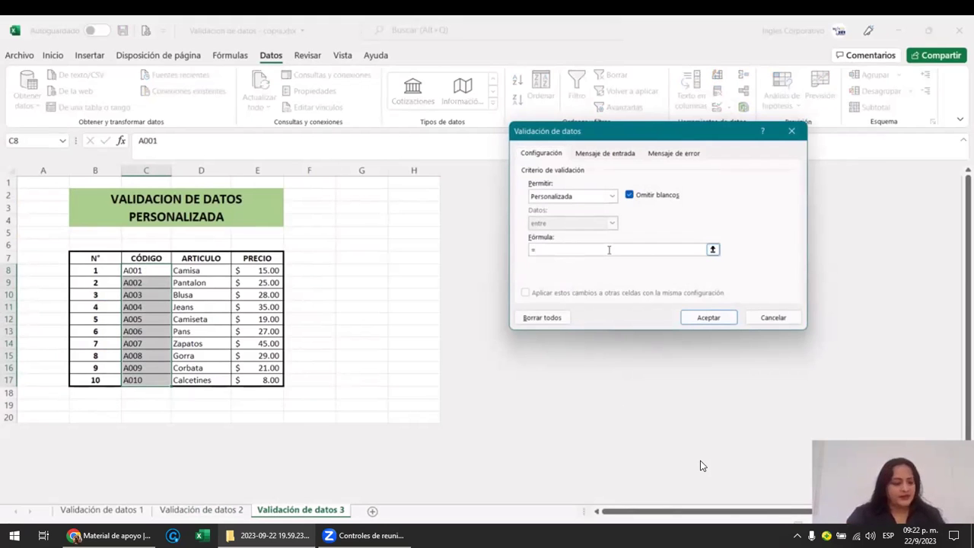
{"action": "type", "text": "contar"}
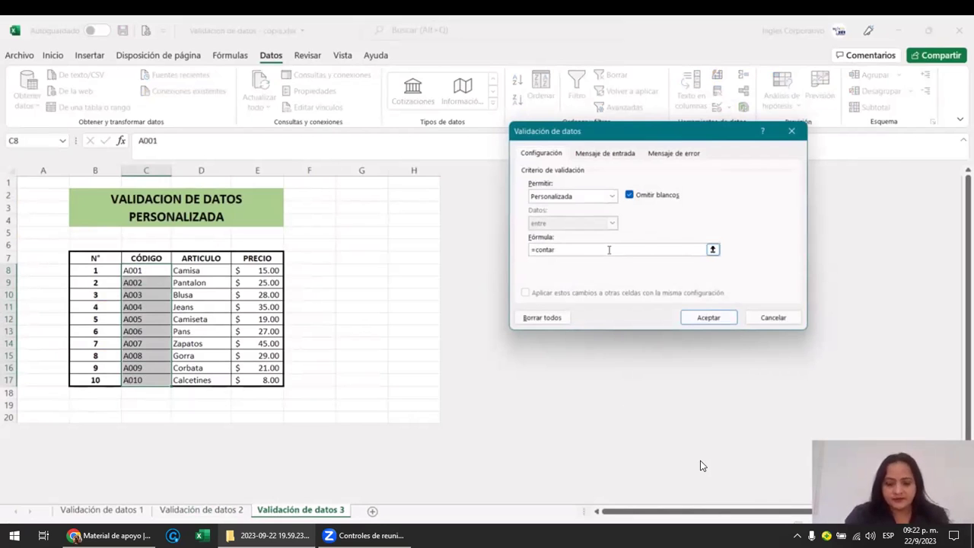
{"action": "type", "text": ".si(c:c;c8"}
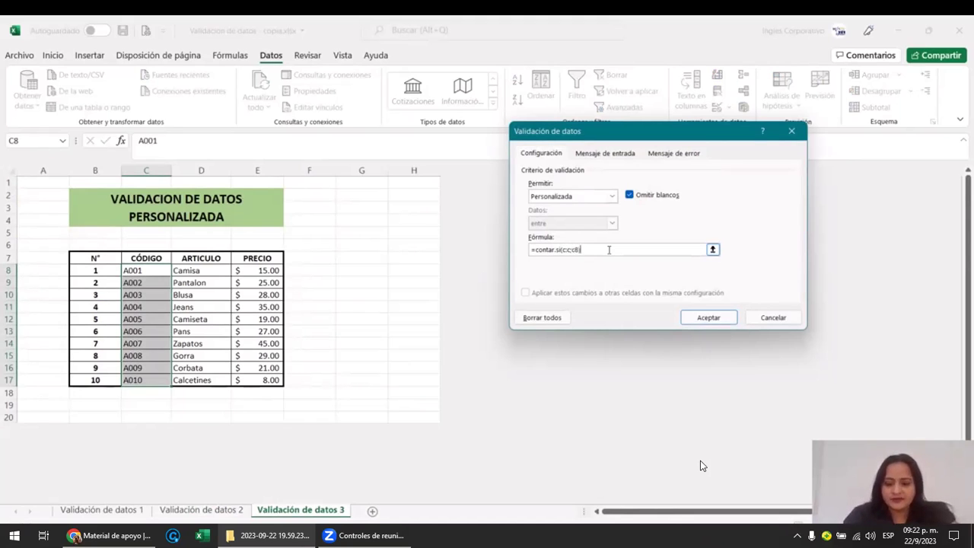
{"action": "type", "text": "=1"}
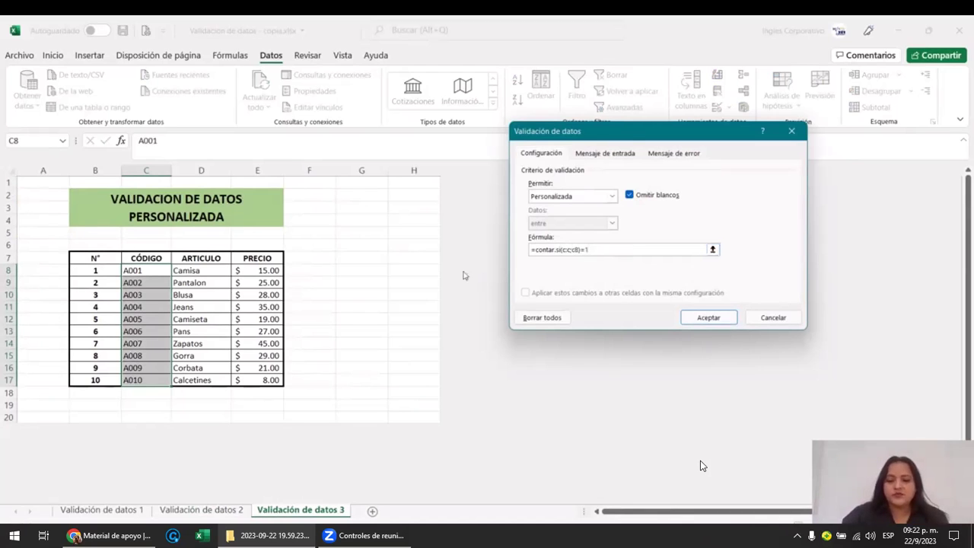
{"action": "left_click", "coordinate": [705, 318]}
{"action": "left_click", "coordinate": [337, 294]}
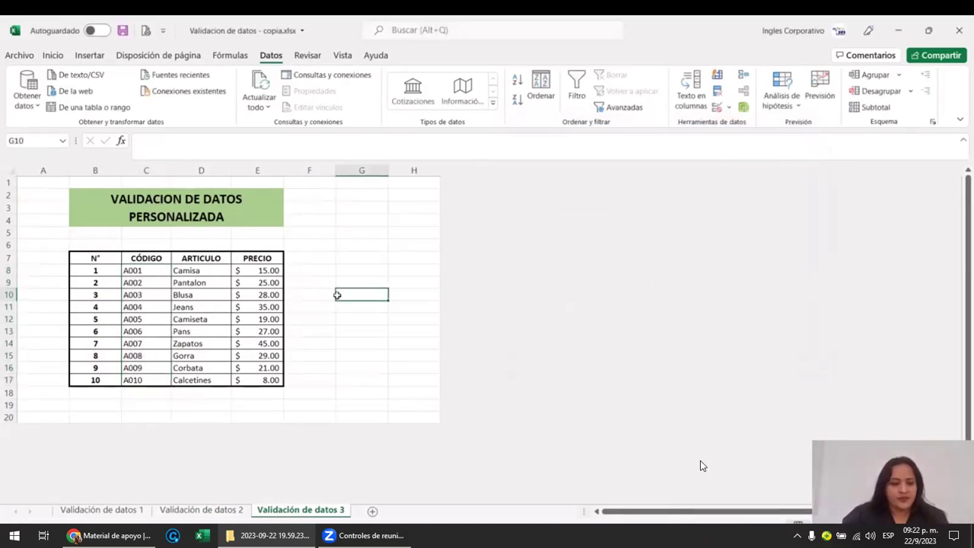
- Enter the duplicate code A002 in C14, cancel the rejection so A007 stays, and pause the video
{"action": "left_click", "coordinate": [142, 344]}
{"action": "key", "text": "BackSpace"}
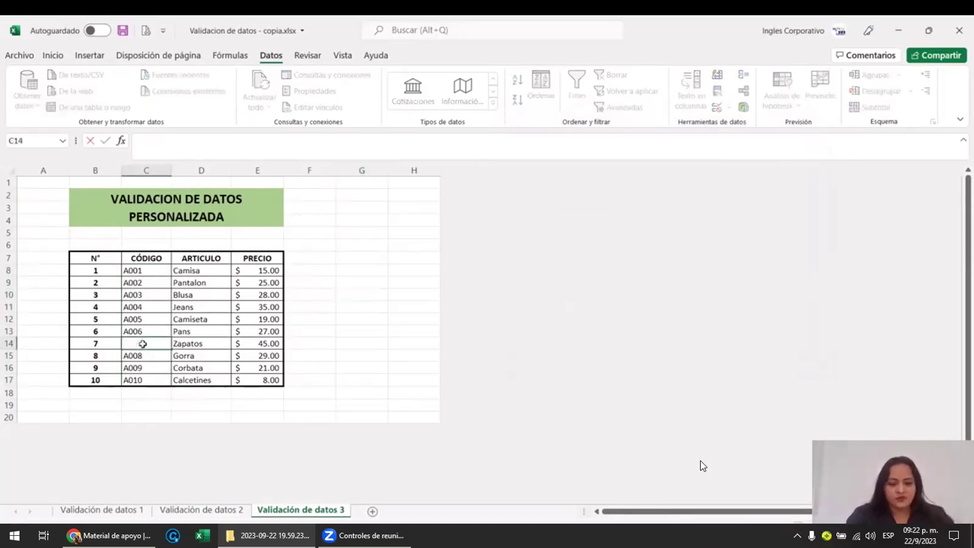
{"action": "type", "text": "A002"}
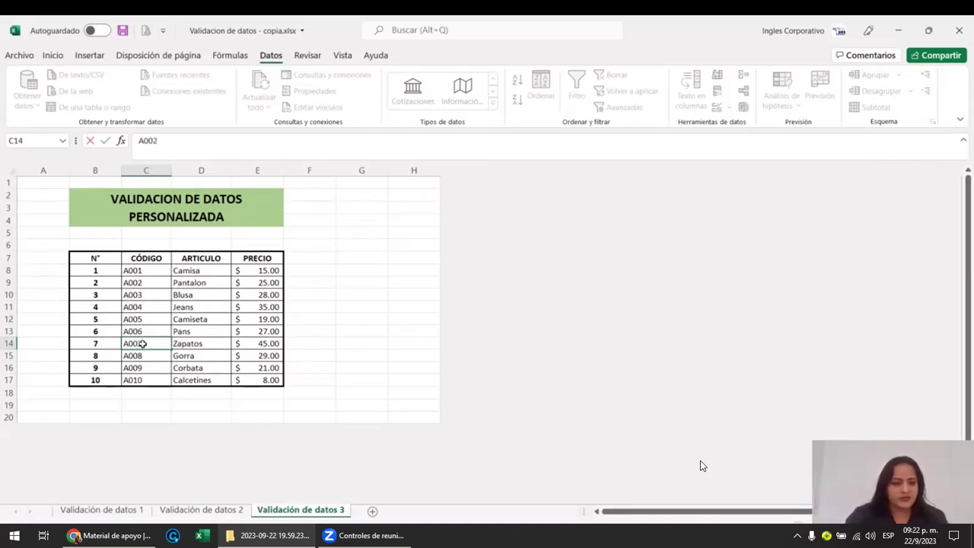
{"action": "key", "text": "Return"}
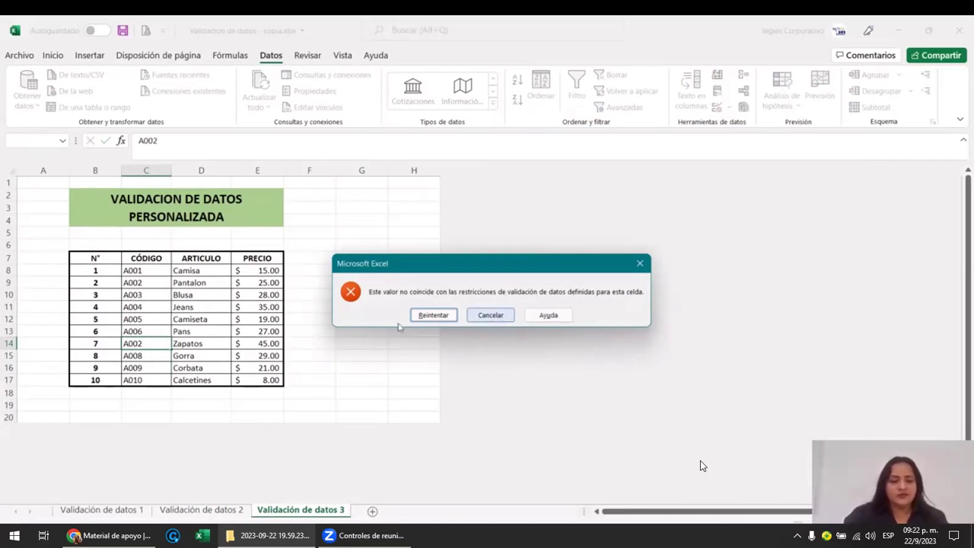
{"action": "left_click", "coordinate": [488, 315]}
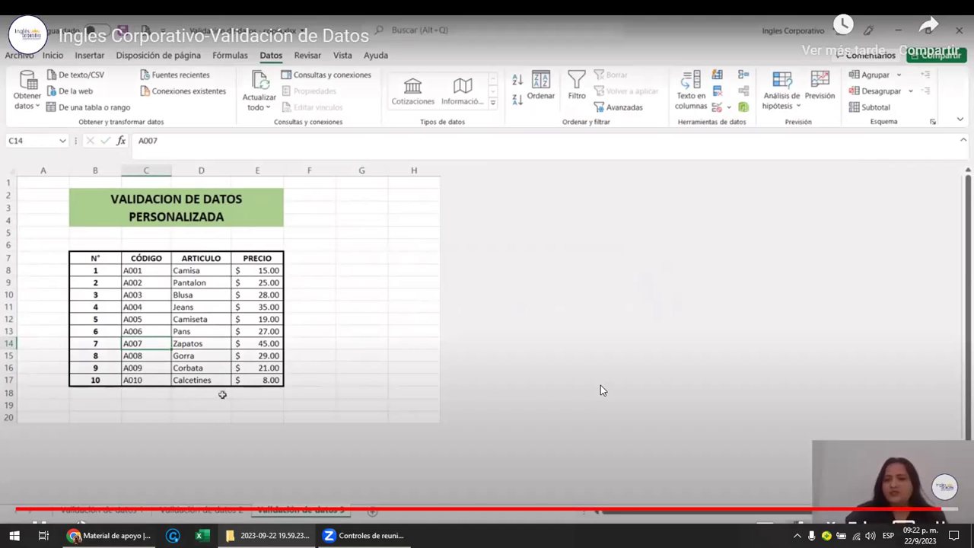
{"action": "left_click", "coordinate": [623, 440]}
- Exit the fullscreen video and bring the Windows desktop to the front
{"action": "key", "text": "Escape"}
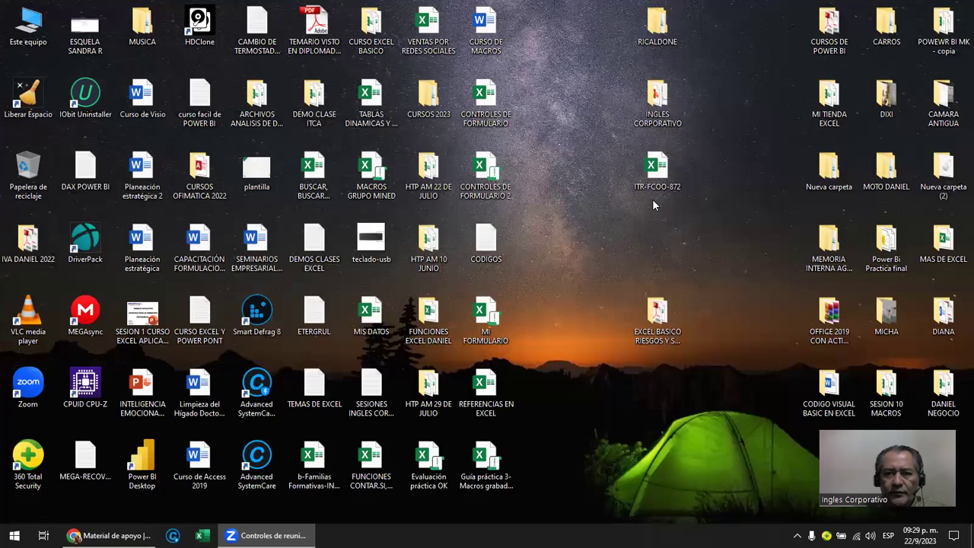
{"action": "left_click", "coordinate": [613, 254]}
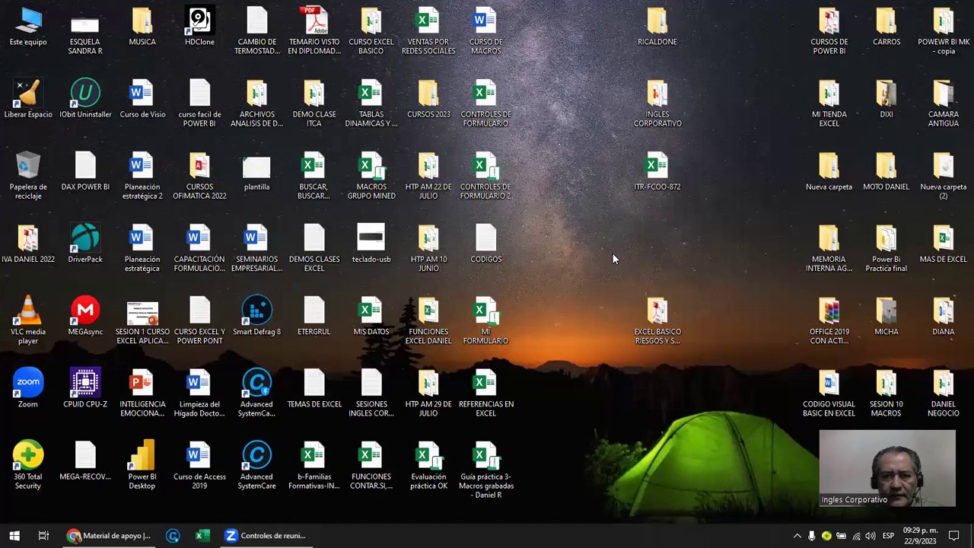
- Open the workbook 11- VALIDACION DE DATOS BASICA via INGLES CORPORATIVO > EXCEL INTERMEDIO > GRUPO 8 PM
{"action": "double_click", "coordinate": [660, 95]}
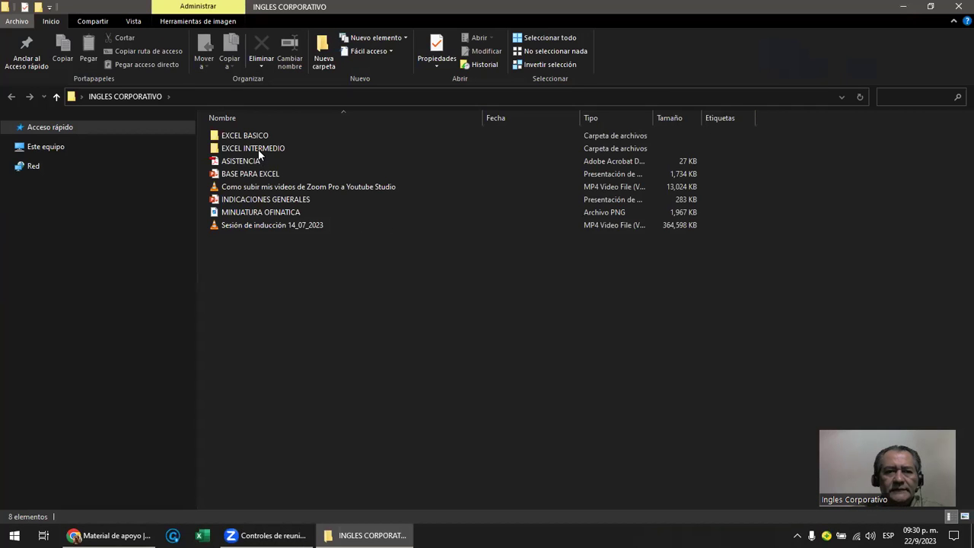
{"action": "double_click", "coordinate": [259, 150]}
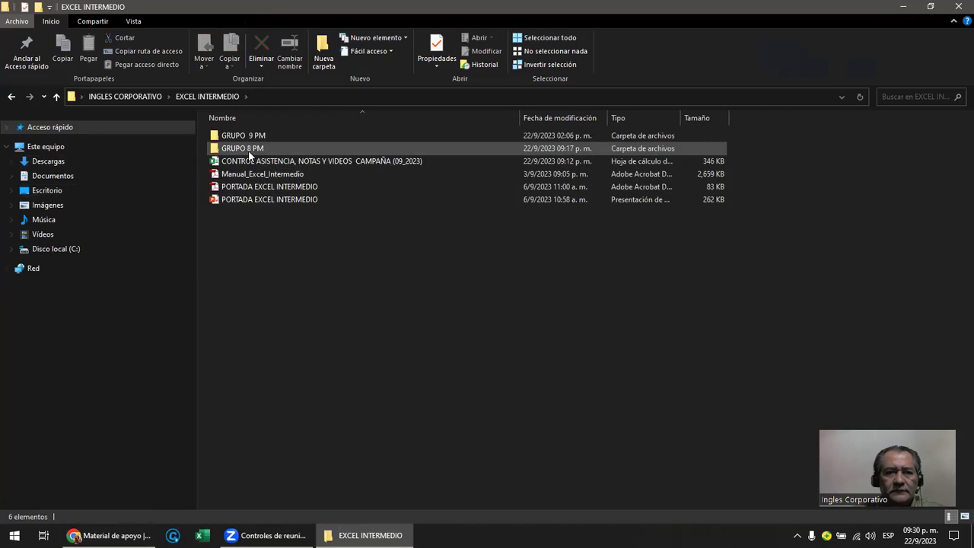
{"action": "double_click", "coordinate": [248, 150]}
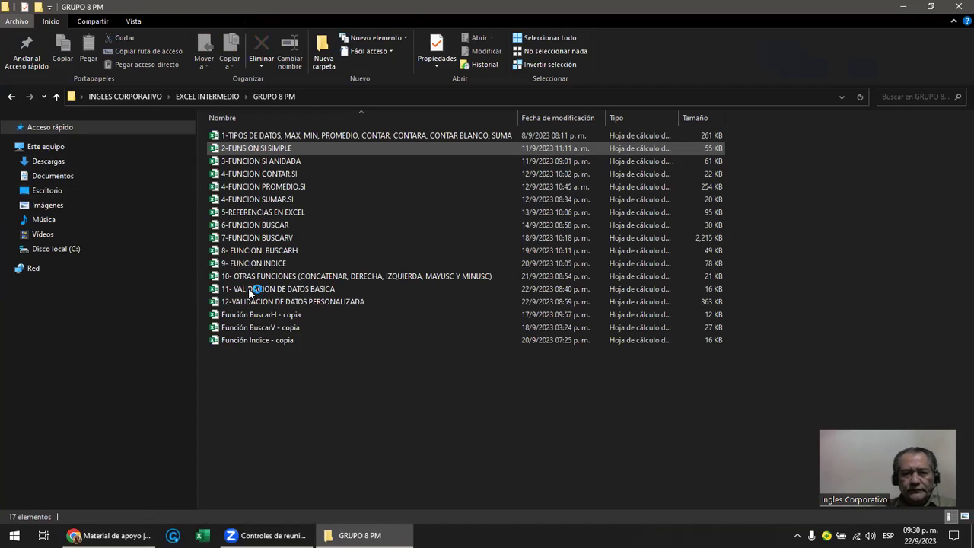
{"action": "double_click", "coordinate": [248, 289]}
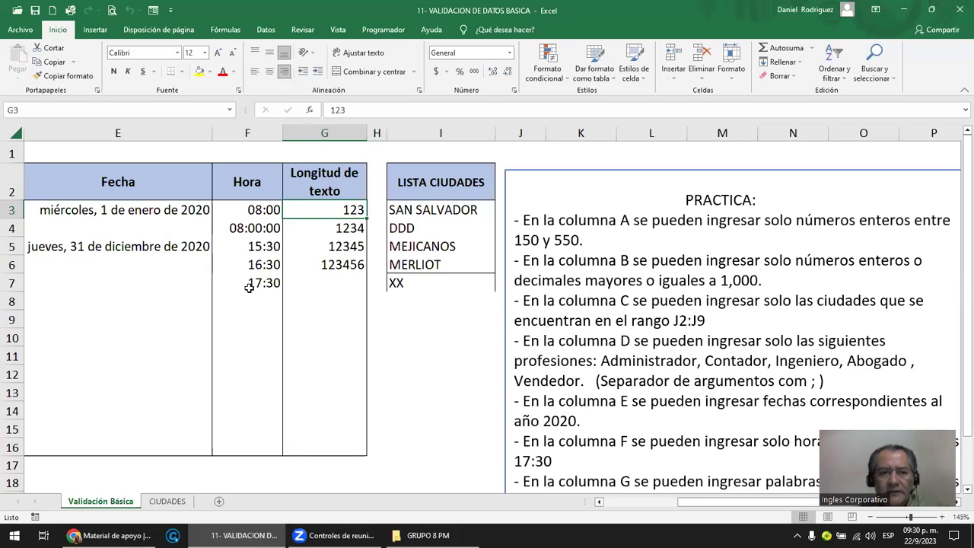
- Check the Datos > Validación de datos settings, minimize Excel and close the GRUPO 8 PM window
{"action": "left_click", "coordinate": [266, 29]}
{"action": "left_click", "coordinate": [653, 76]}
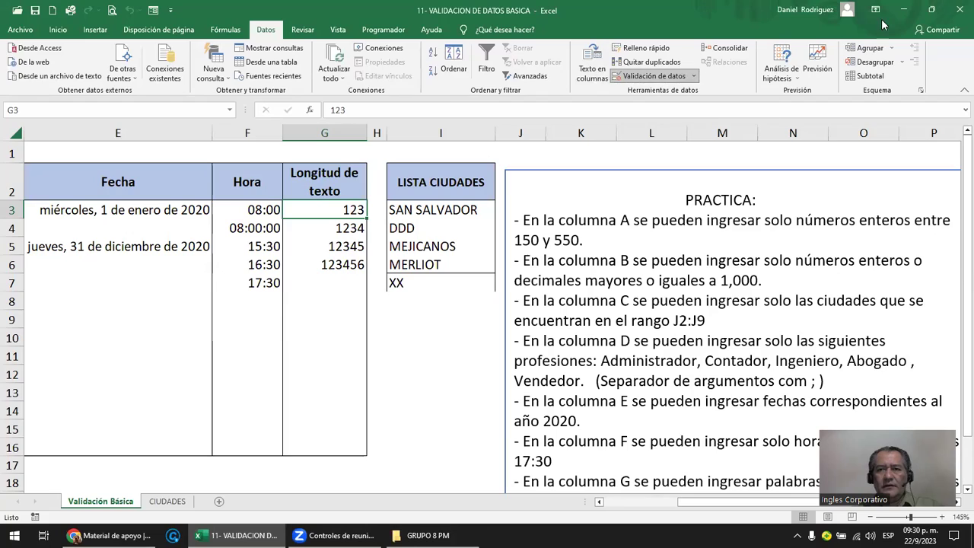
{"action": "left_click", "coordinate": [903, 9]}
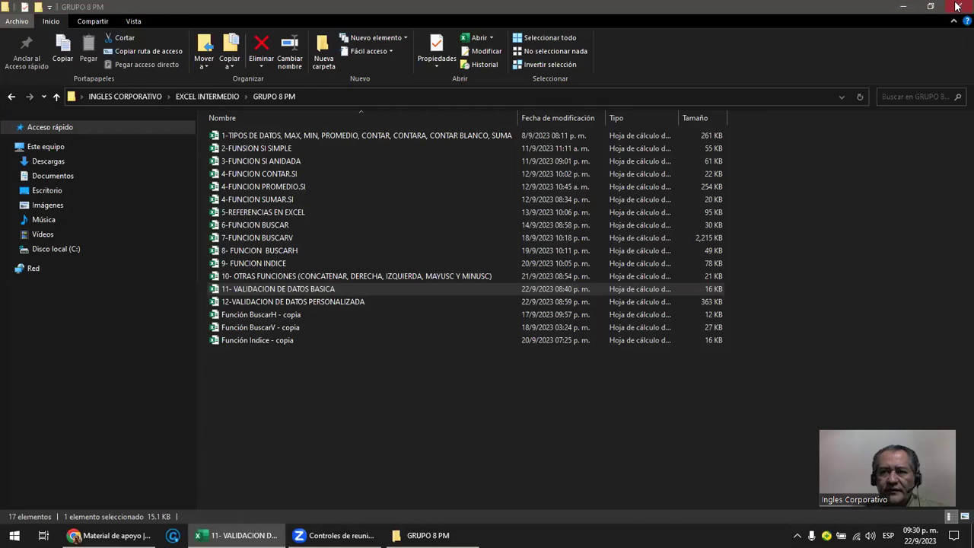
{"action": "left_click", "coordinate": [957, 6]}
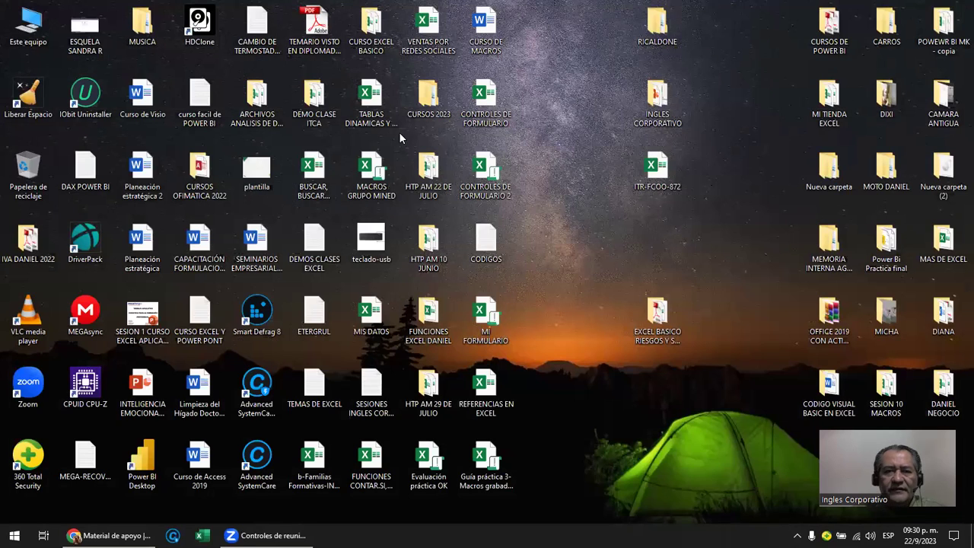
- Open CURSOS 2023, then use the navigation pane to reach the Documentos folder
{"action": "double_click", "coordinate": [428, 103]}
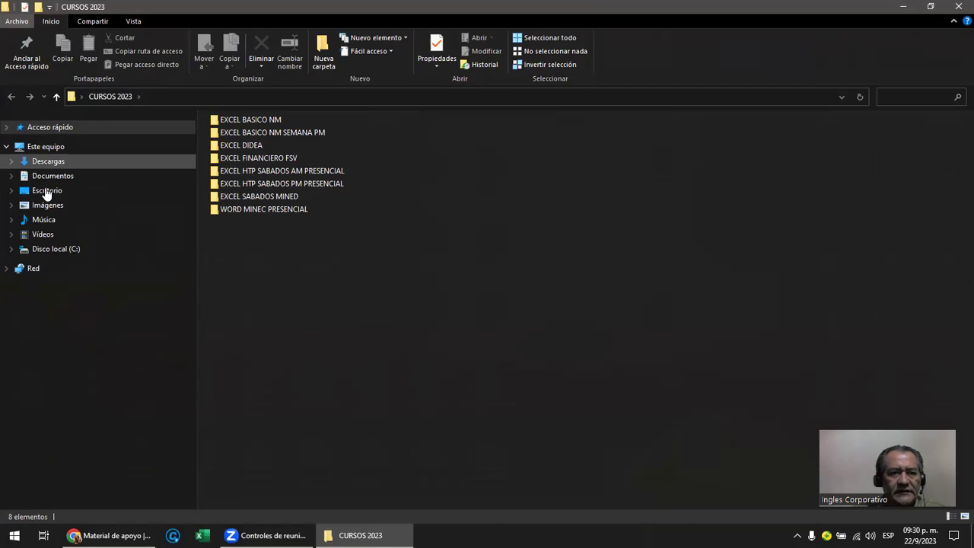
{"action": "left_click", "coordinate": [46, 191]}
{"action": "left_click", "coordinate": [51, 176]}
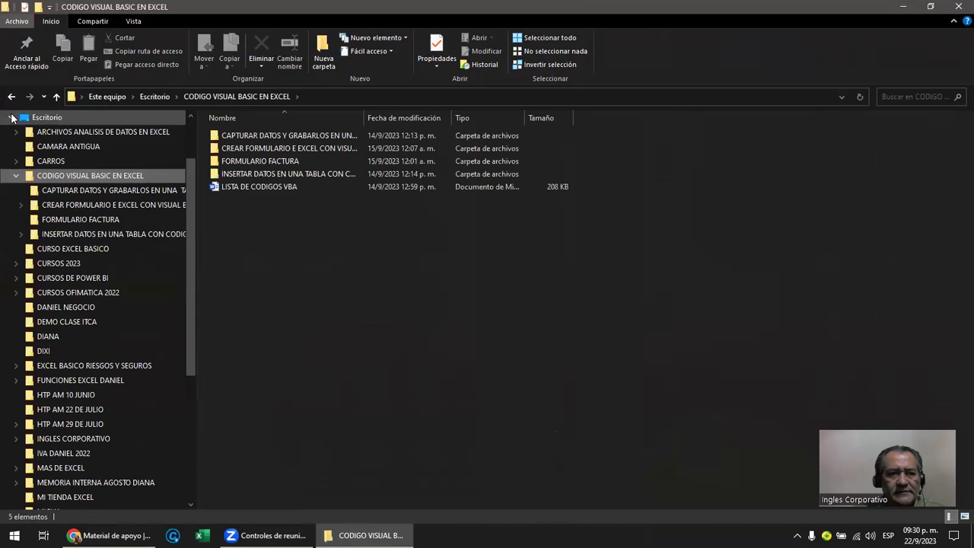
{"action": "left_click", "coordinate": [11, 118]}
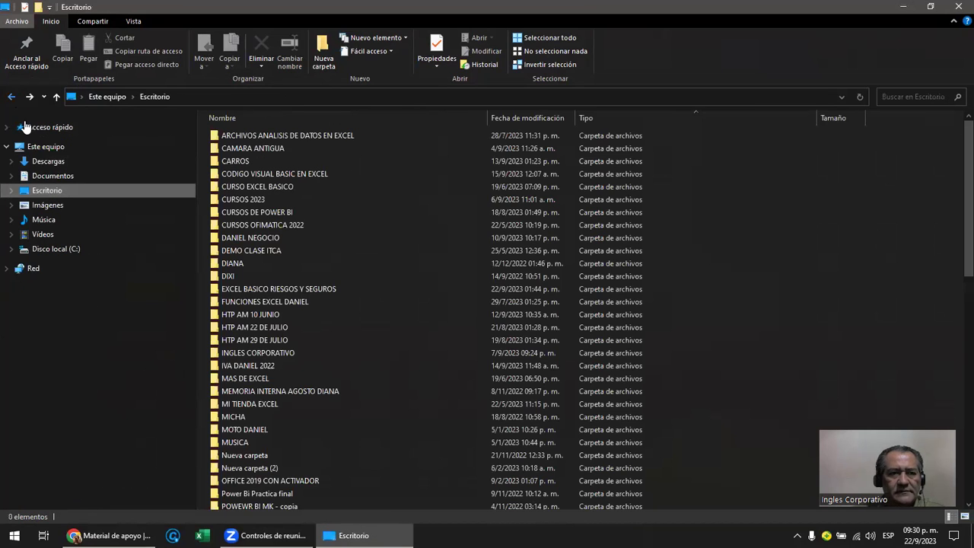
{"action": "left_click", "coordinate": [57, 179]}
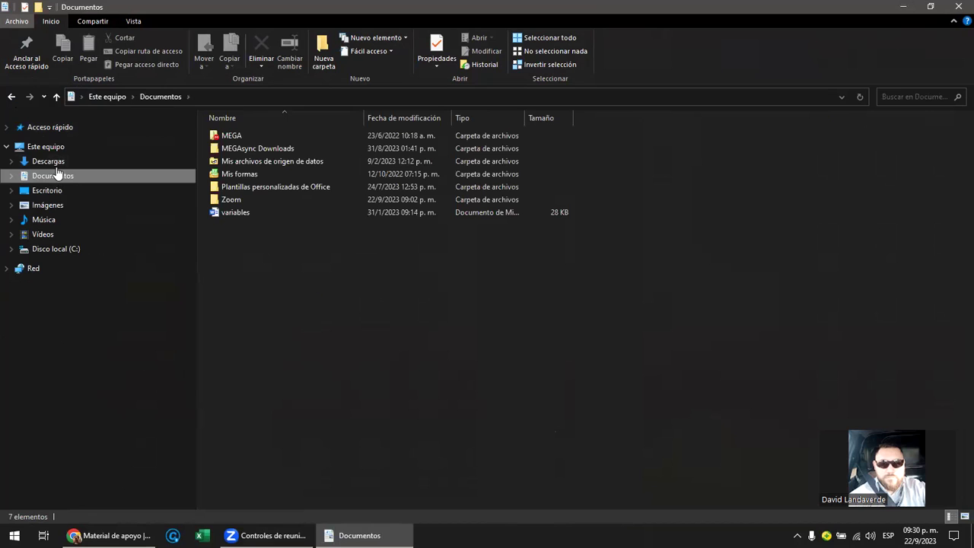
- Open Zoom > 2023-09-22 19.59.23 G5-EXI-8-9-PM-09-23 and select its video file
{"action": "double_click", "coordinate": [232, 200]}
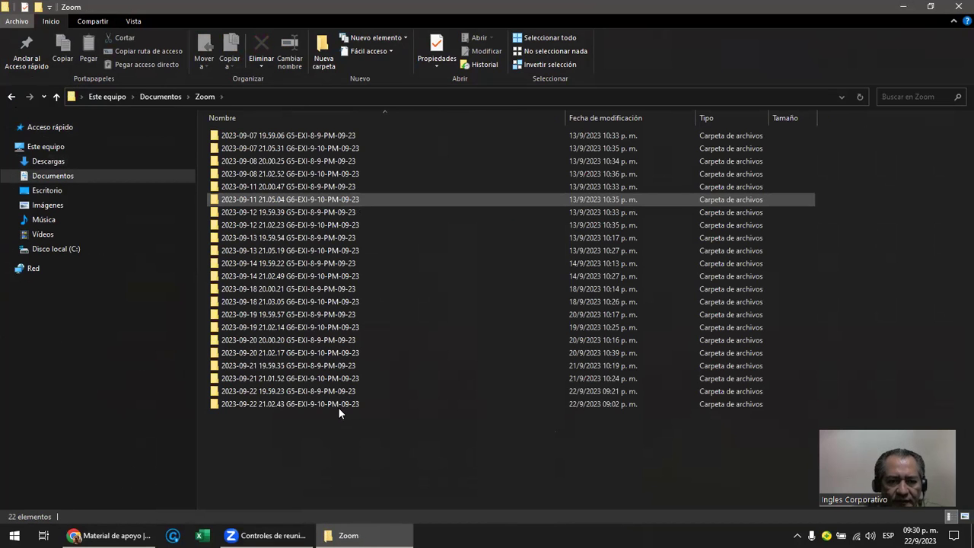
{"action": "left_click", "coordinate": [332, 406]}
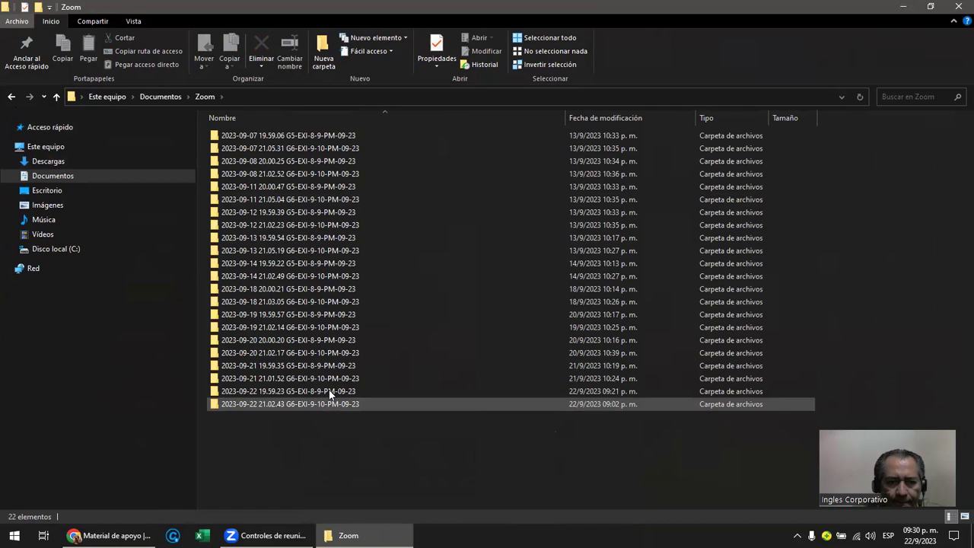
{"action": "double_click", "coordinate": [329, 391]}
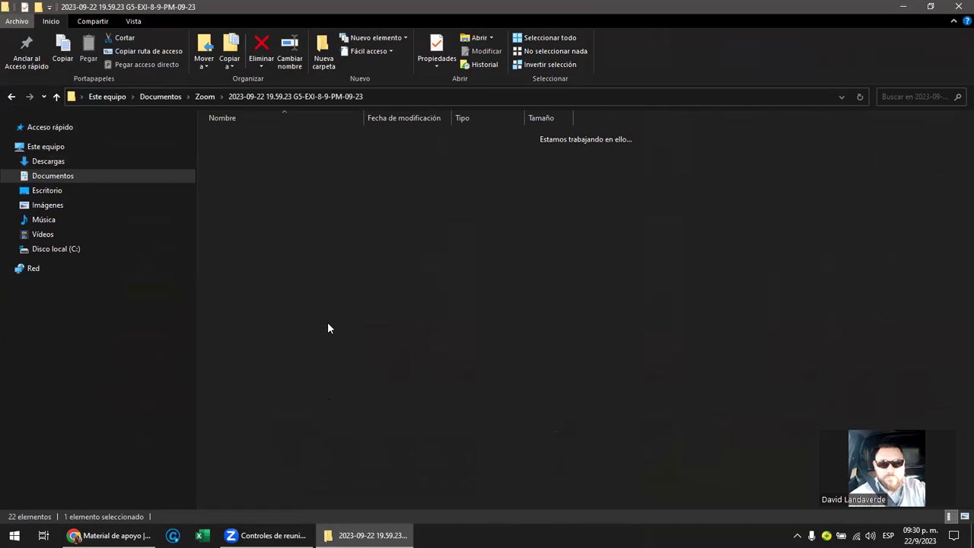
{"action": "left_click", "coordinate": [264, 163]}
- Play video1682429957.mp4 in VLC and resize its window to show the whole video
{"action": "double_click", "coordinate": [263, 160]}
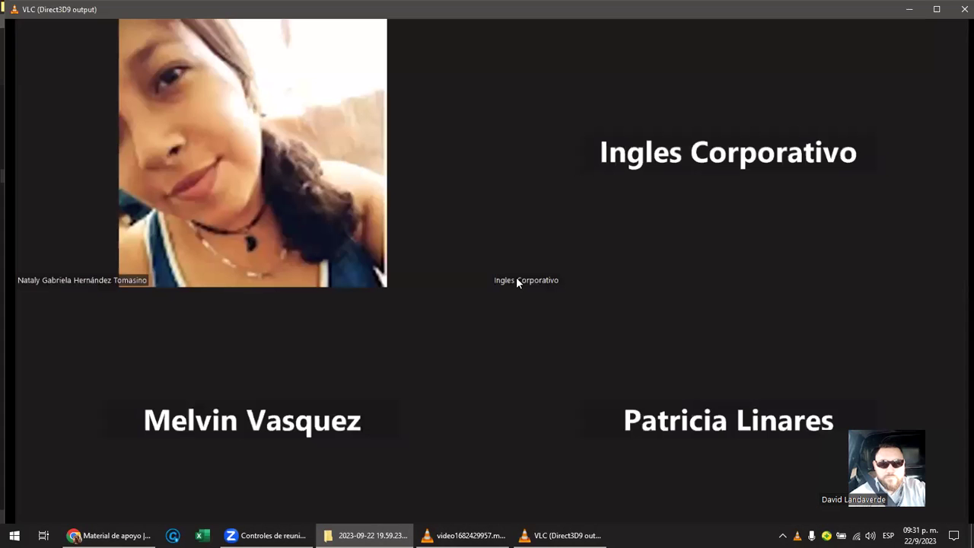
{"action": "double_click", "coordinate": [515, 280]}
{"action": "double_click", "coordinate": [513, 283]}
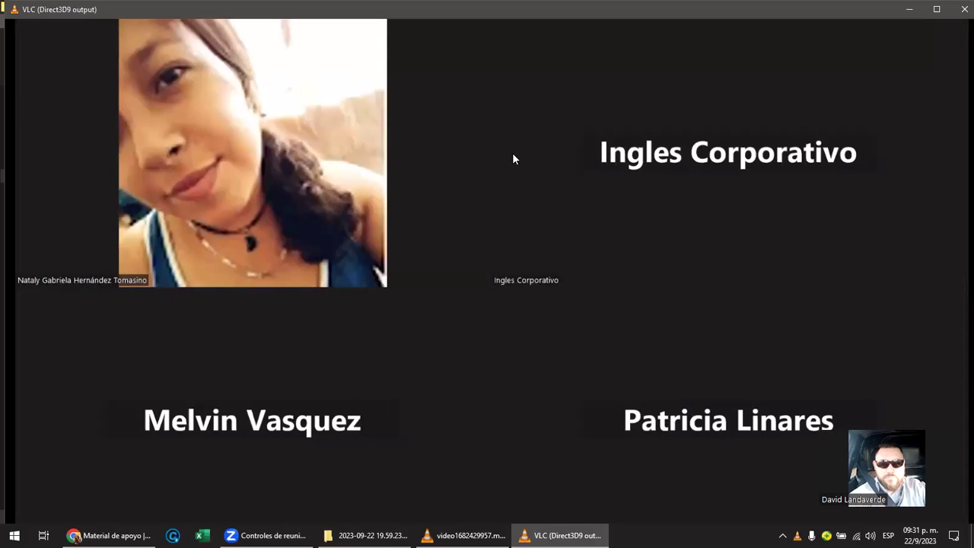
{"action": "left_click", "coordinate": [937, 9]}
{"action": "double_click", "coordinate": [715, 12]}
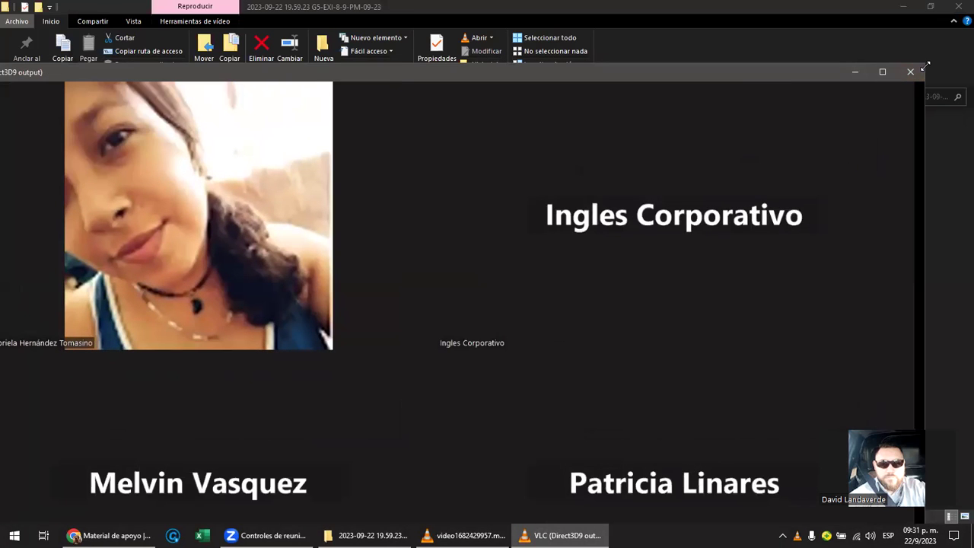
{"action": "left_click_drag", "start_coordinate": [925, 66], "coordinate": [765, 136]}
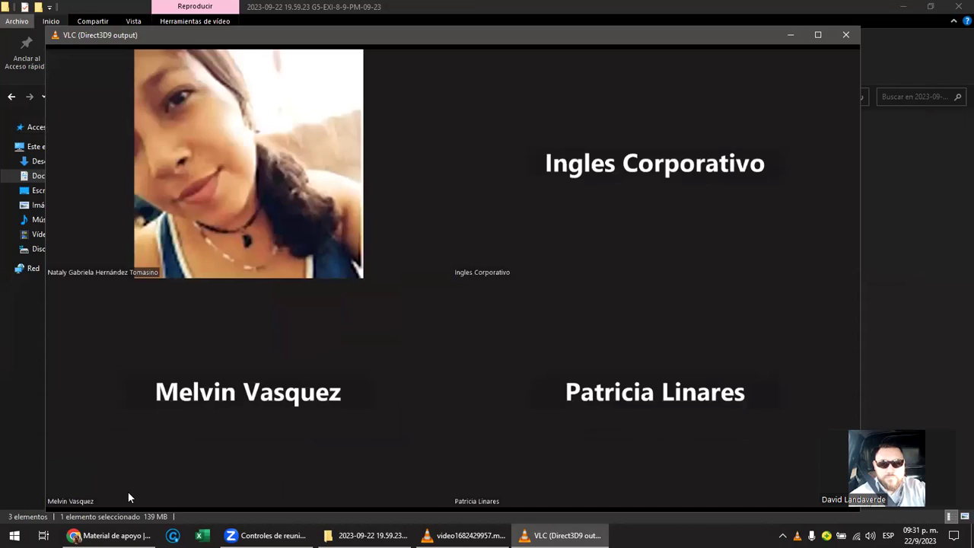
- Bring the main VLC window forward, jump the recording to 03:48, and minimize it
{"action": "key", "text": "alt+Tab"}
{"action": "left_click", "coordinate": [91, 498]}
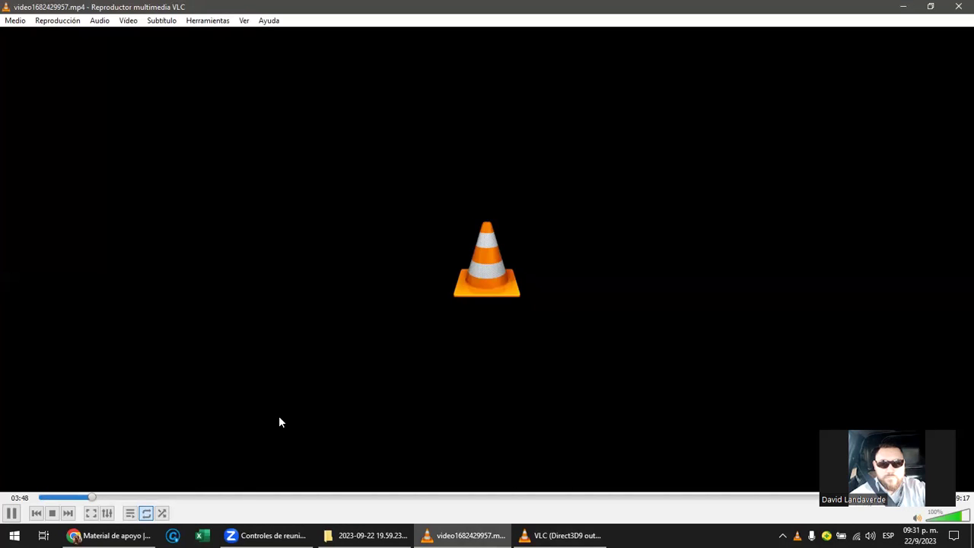
{"action": "left_click", "coordinate": [956, 6]}
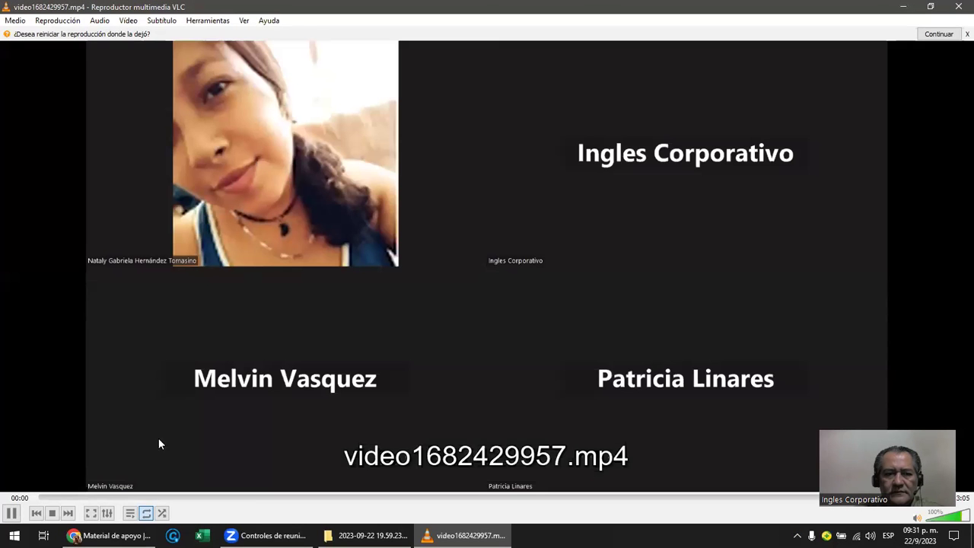
- Skip the class recording ahead to 08:37 and resume playback of the basic validation lesson
{"action": "left_click", "coordinate": [138, 498]}
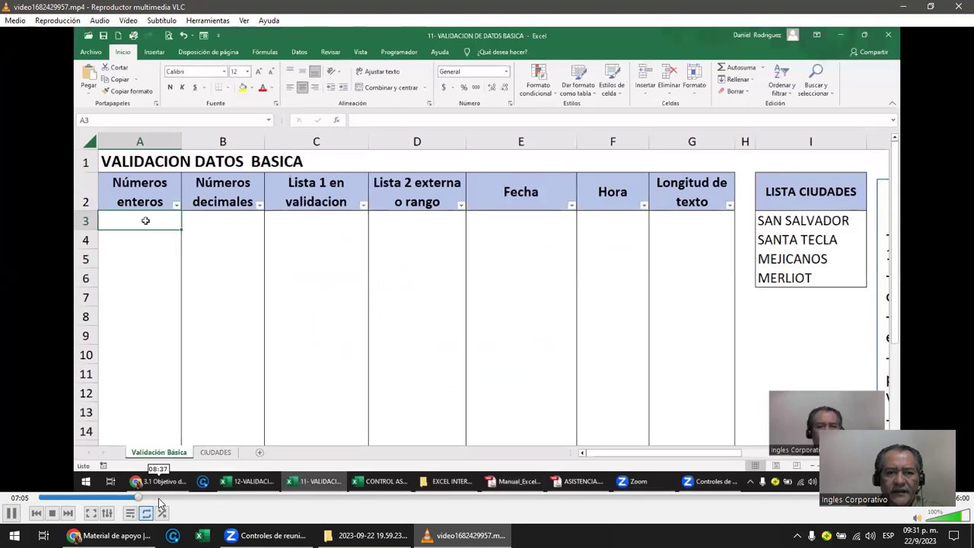
{"action": "left_click", "coordinate": [159, 498]}
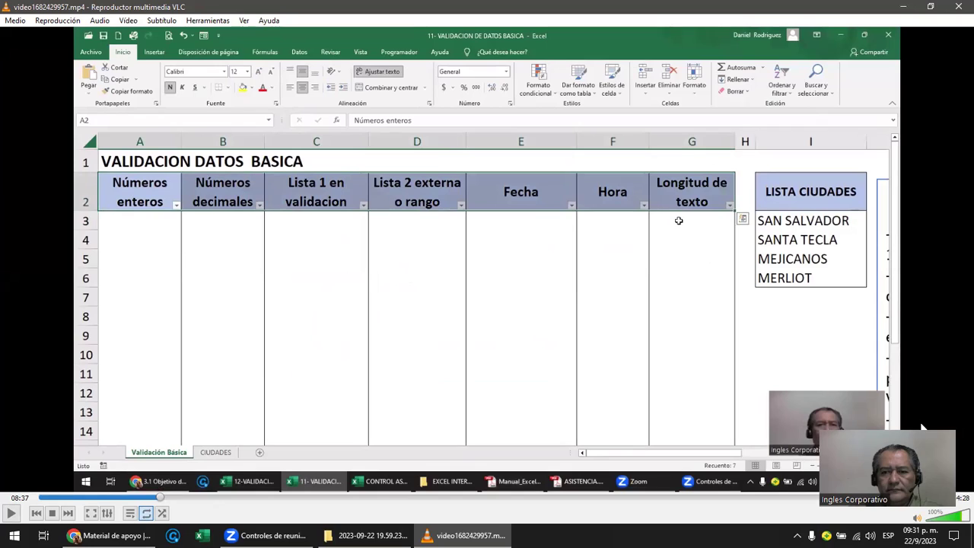
{"action": "left_click_drag", "start_coordinate": [921, 428], "coordinate": [865, 397]}
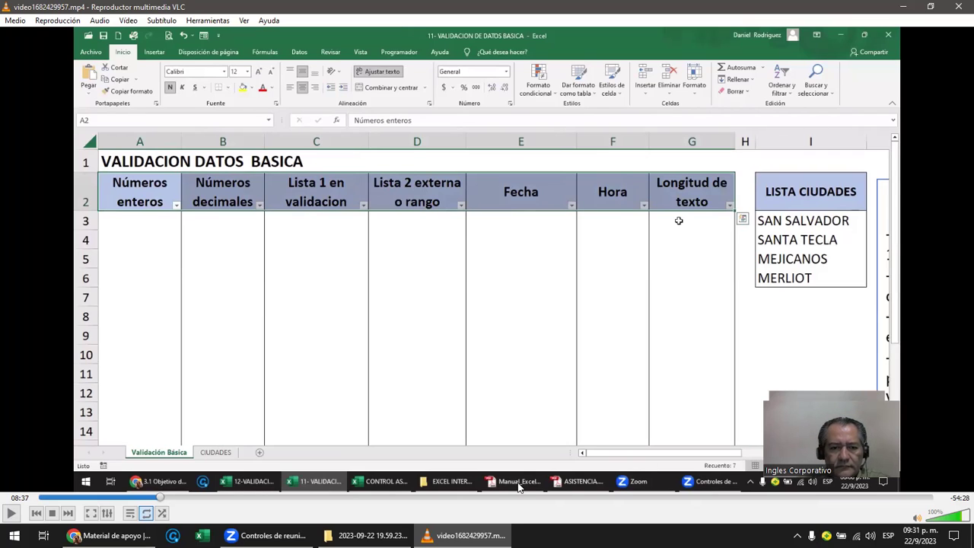
{"action": "key", "text": "space"}
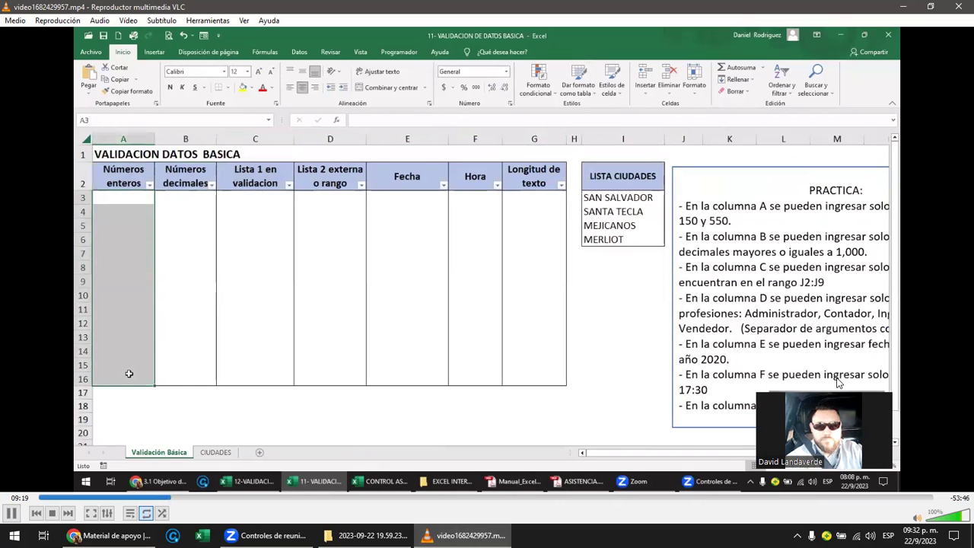
{"action": "left_click", "coordinate": [598, 321]}
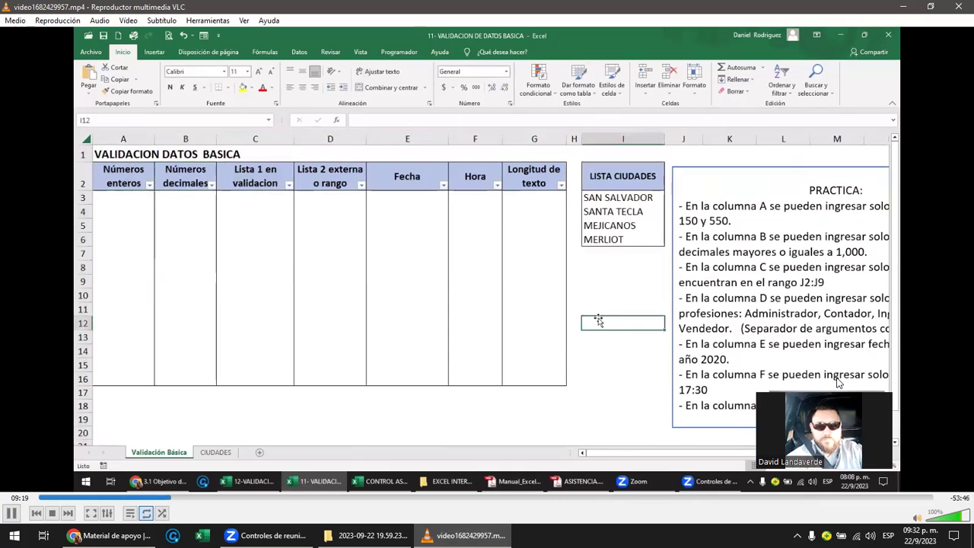
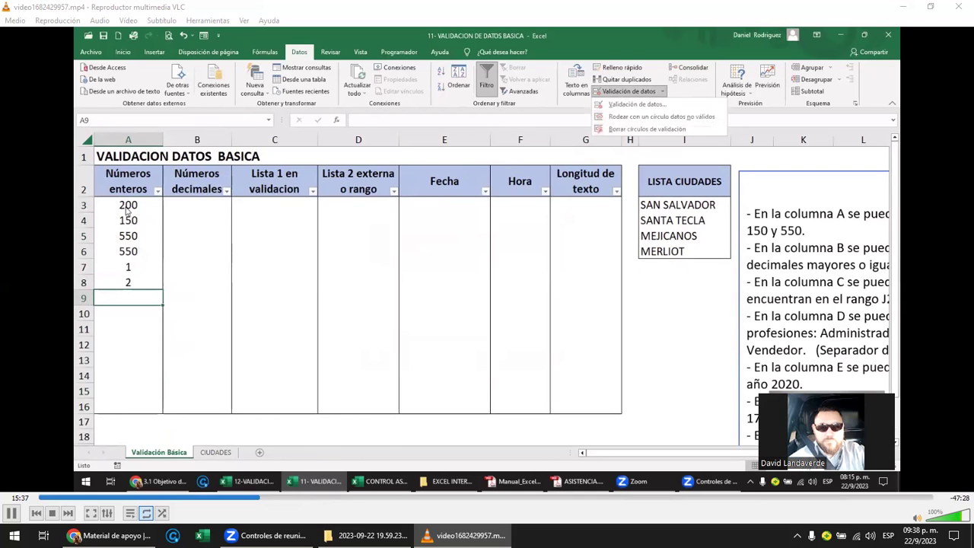
- Review the 150–550 allowed range and change cell A8 to 2
{"action": "left_click_drag", "start_coordinate": [127, 358], "coordinate": [129, 398]}
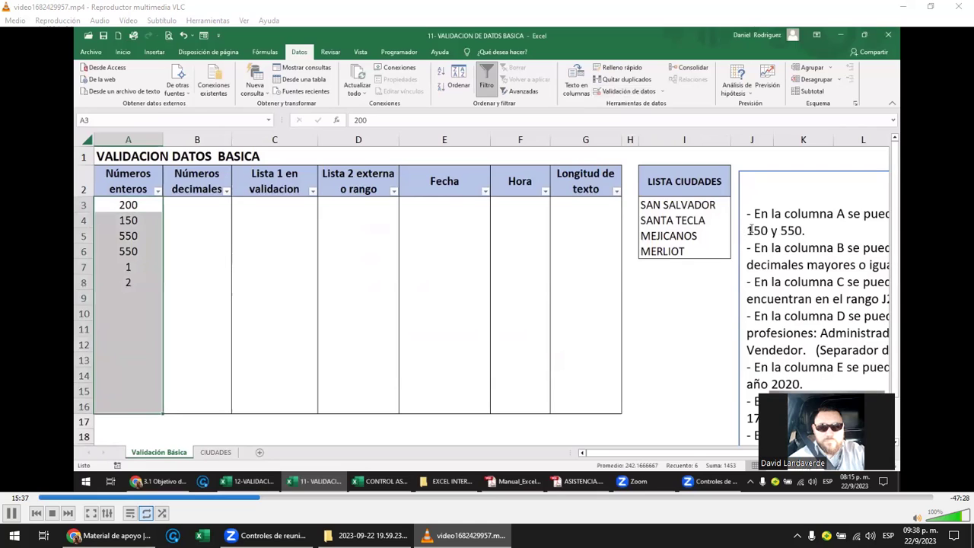
{"action": "left_click_drag", "start_coordinate": [748, 230], "coordinate": [799, 230]}
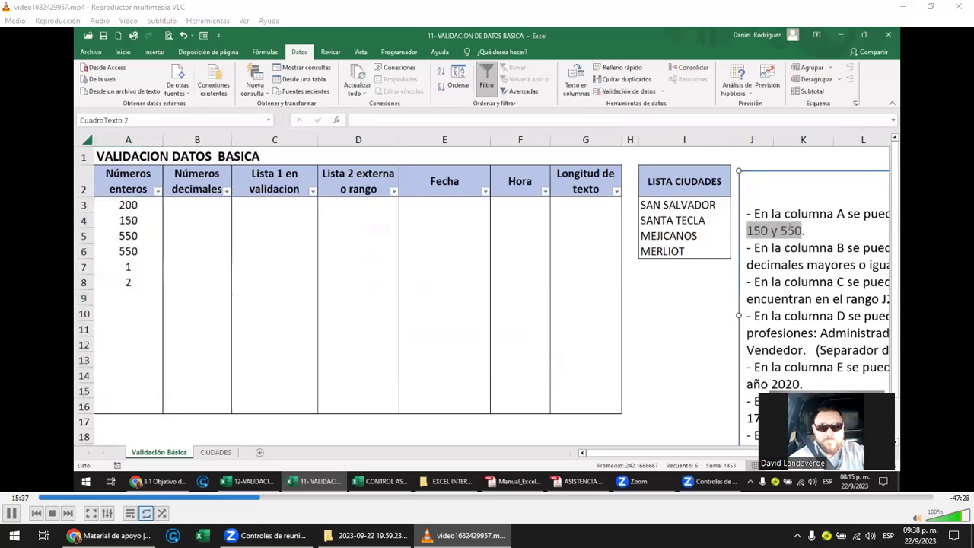
{"action": "left_click", "coordinate": [148, 300]}
{"action": "left_click", "coordinate": [133, 273]}
{"action": "left_click", "coordinate": [133, 282]}
{"action": "type", "text": "2"}
- Enter 600 in A10, then reselect A3:A16 for the validation rule
{"action": "left_click", "coordinate": [130, 307]}
{"action": "type", "text": "600"}
{"action": "key", "text": "Return"}
{"action": "left_click", "coordinate": [129, 300]}
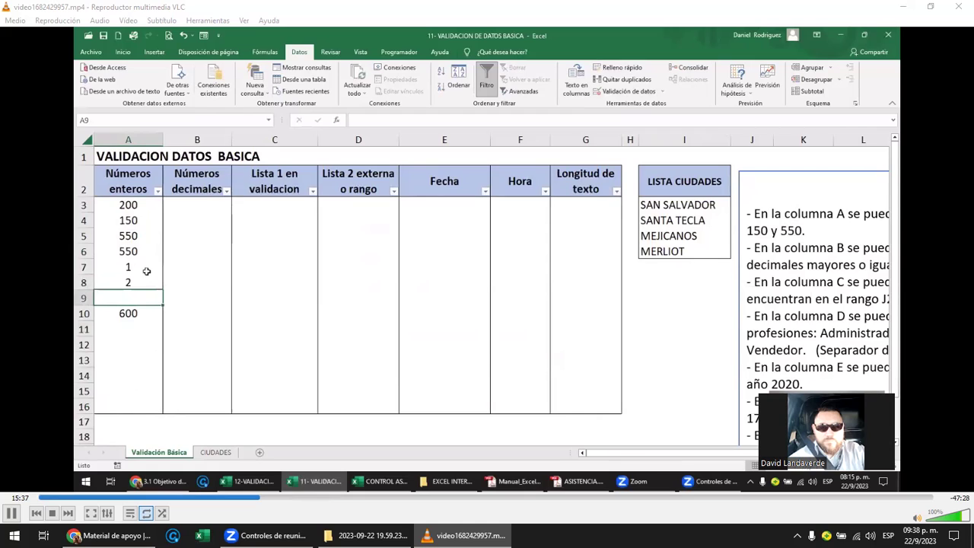
{"action": "left_click_drag", "start_coordinate": [135, 204], "coordinate": [137, 237]}
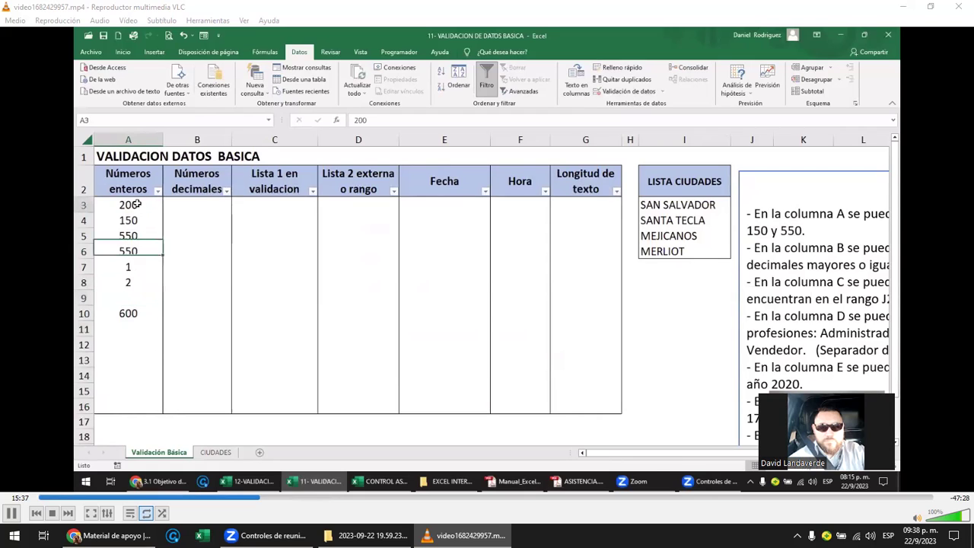
{"action": "left_click_drag", "start_coordinate": [116, 283], "coordinate": [114, 402]}
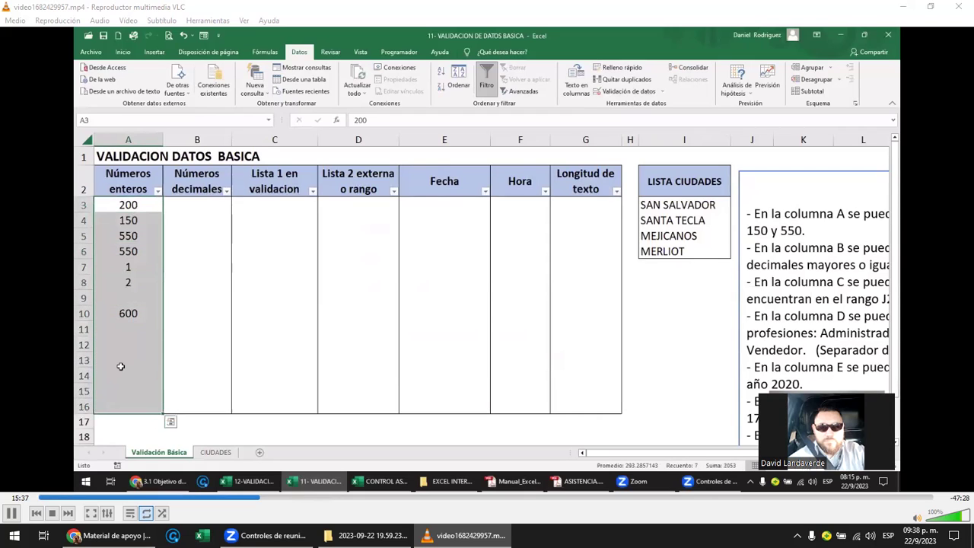
{"action": "left_click", "coordinate": [662, 92]}
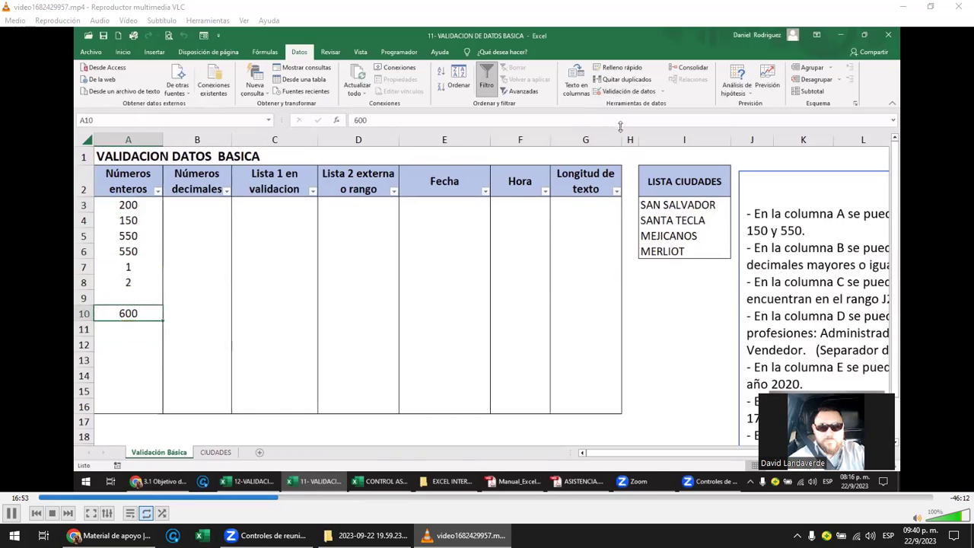
- Skip the recorded lesson ahead with Alt+Right
{"action": "key", "text": "alt+Right"}
{"action": "key", "text": "alt+Right"}
{"action": "key", "text": "alt+Right"}
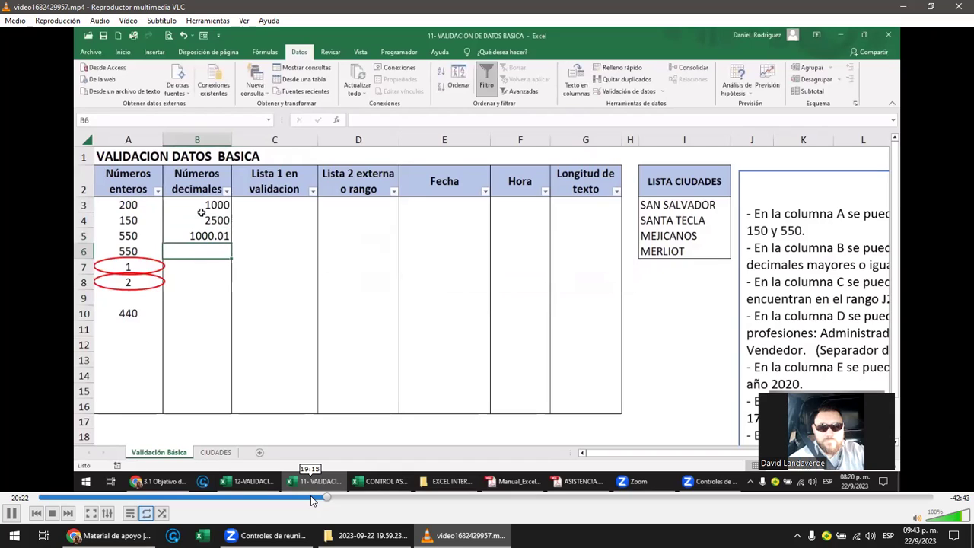
- Skip the lesson ahead about thirty seconds and pause at the error-alert settings
{"action": "key", "text": "Right"}
{"action": "key", "text": "Right"}
{"action": "key", "text": "Right"}
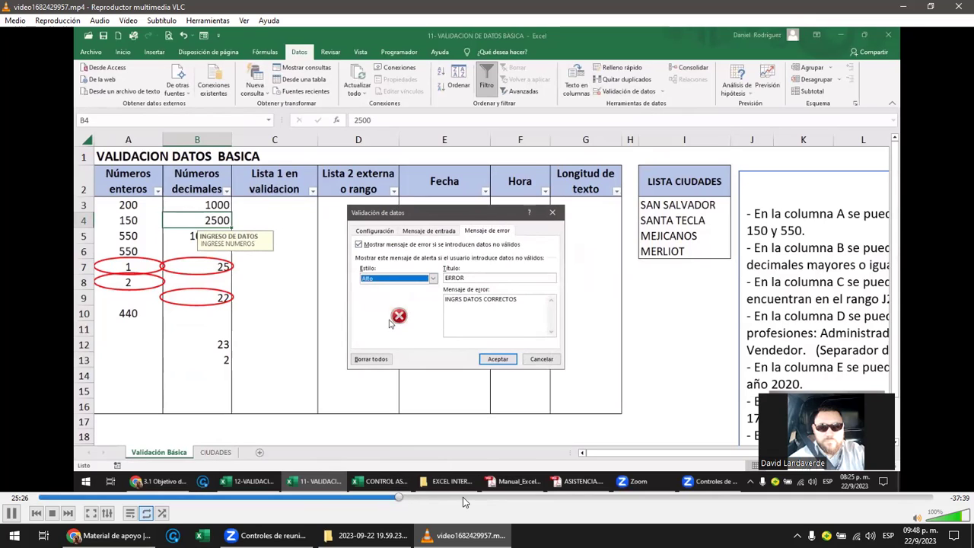
{"action": "key", "text": "alt+Right"}
{"action": "key", "text": "alt+Right"}
{"action": "key", "text": "alt+Right"}
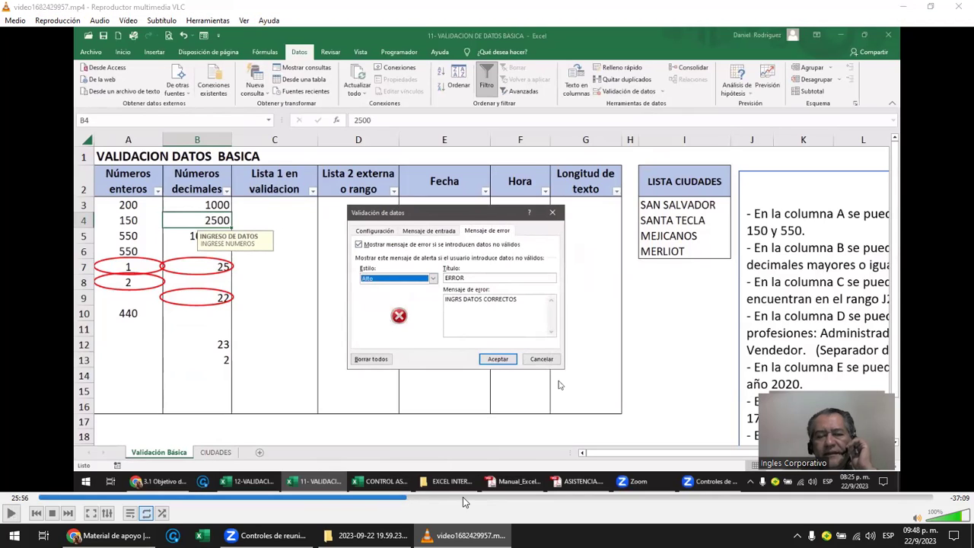
{"action": "key", "text": "space"}
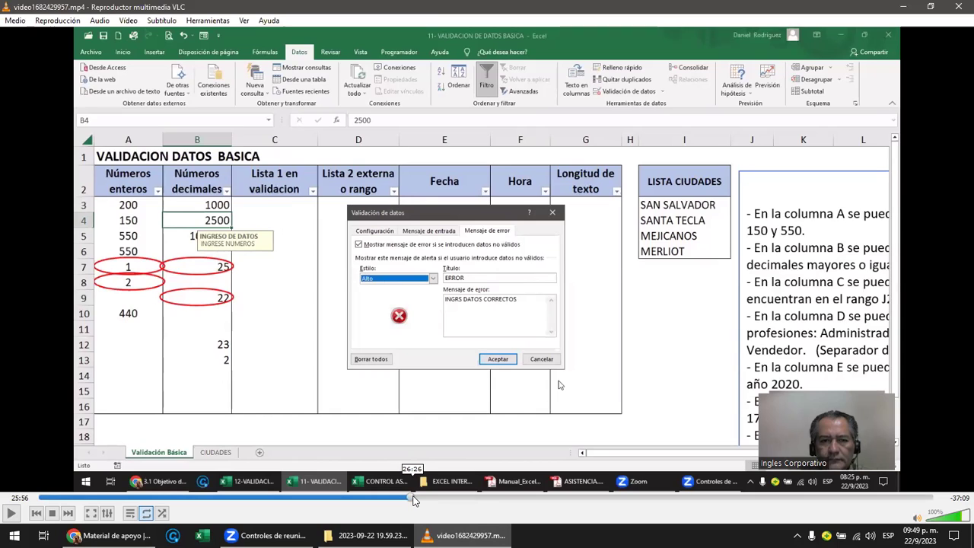
- Jump the lesson to a later point on the seek bar and resume playback
{"action": "left_click", "coordinate": [413, 500]}
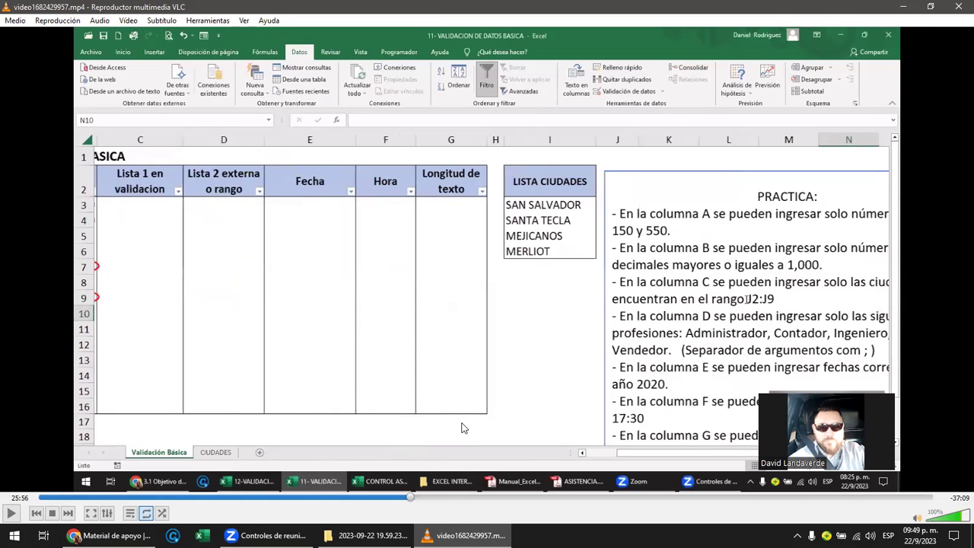
{"action": "key", "text": "space"}
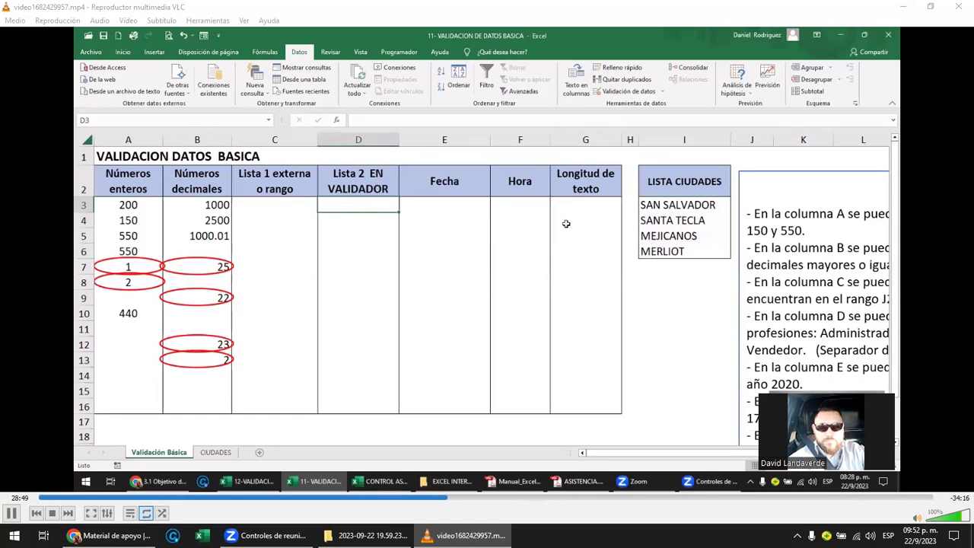
- Add XX as a new city in the empty cell below MERLIOT
{"action": "left_click", "coordinate": [679, 266]}
{"action": "type", "text": "XX"}
{"action": "key", "text": "Return"}
- Restrict C3:C16 to a list sourced from the city cells $I$3:$I$7
{"action": "left_click_drag", "start_coordinate": [296, 201], "coordinate": [283, 399]}
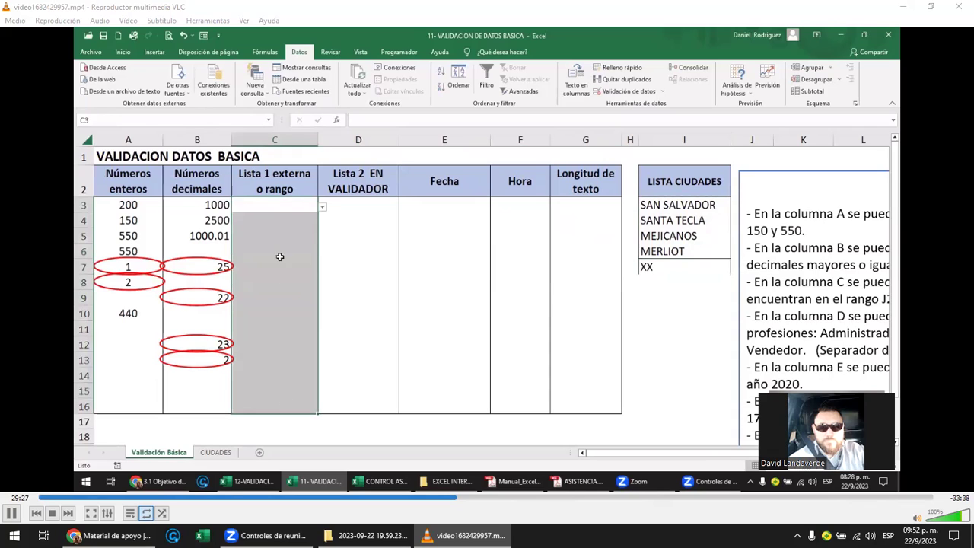
{"action": "left_click", "coordinate": [634, 91]}
{"action": "left_click", "coordinate": [407, 243]}
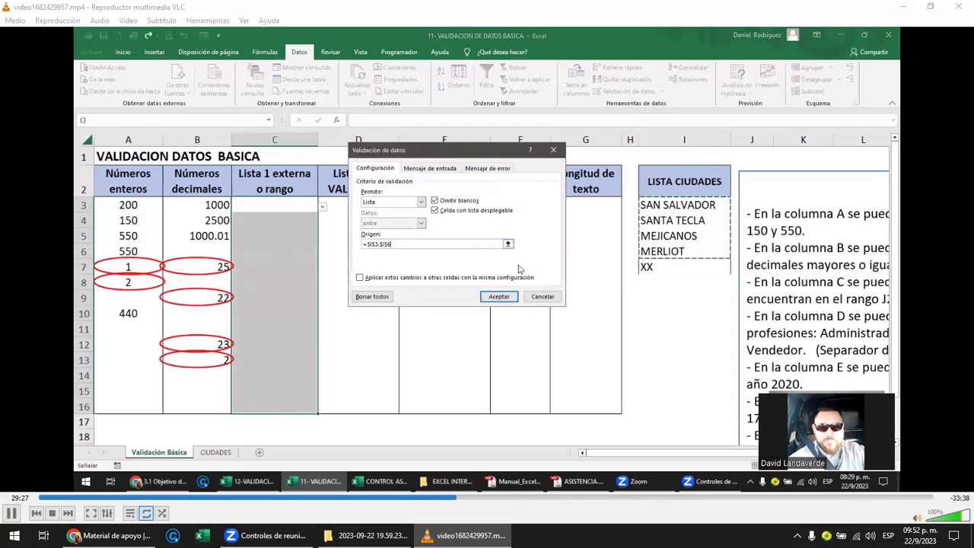
{"action": "key", "text": "BackSpace"}
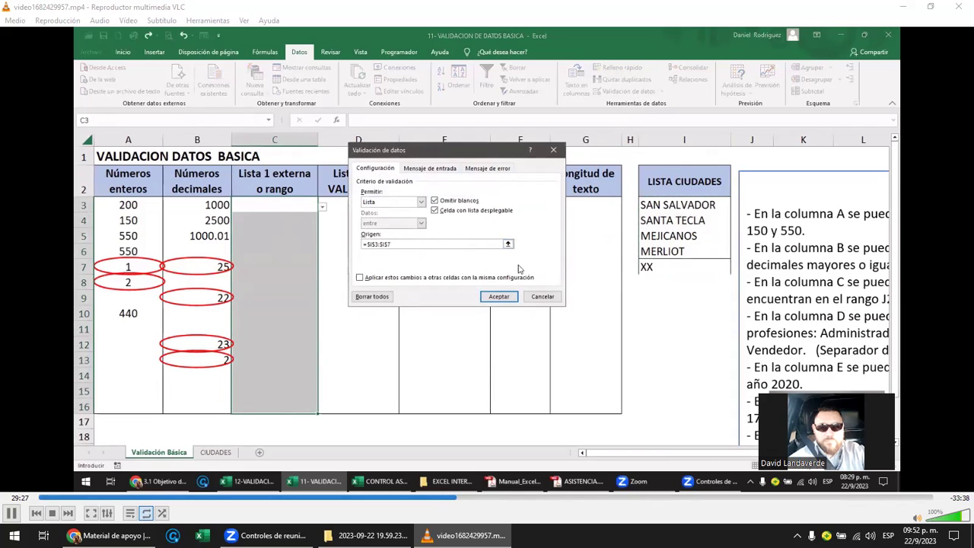
{"action": "left_click", "coordinate": [508, 244]}
{"action": "left_click_drag", "start_coordinate": [681, 205], "coordinate": [685, 262]}
{"action": "key", "text": "BackSpace"}
{"action": "key", "text": "BackSpace"}
{"action": "key", "text": "BackSpace"}
{"action": "key", "text": "BackSpace"}
{"action": "key", "text": "BackSpace"}
{"action": "key", "text": "BackSpace"}
{"action": "key", "text": "BackSpace"}
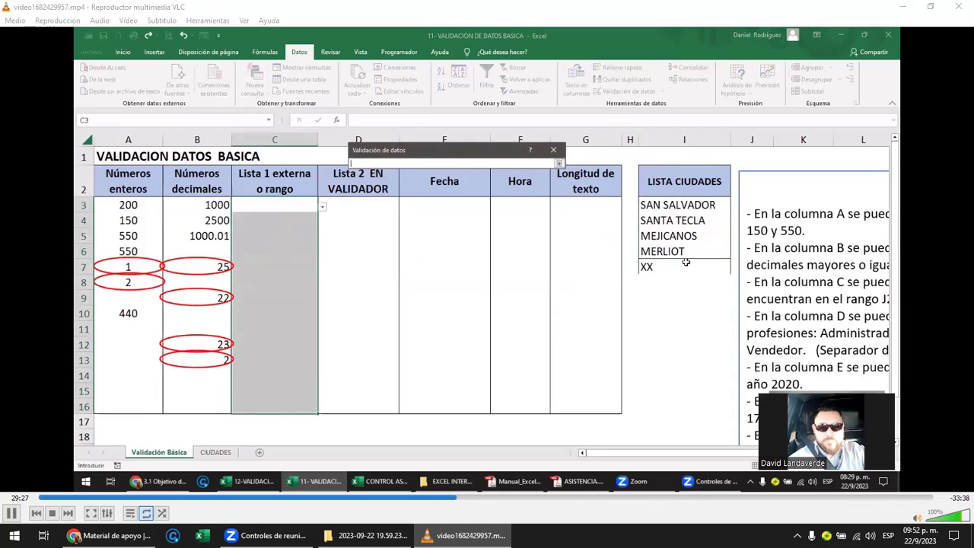
{"action": "left_click_drag", "start_coordinate": [687, 206], "coordinate": [694, 265]}
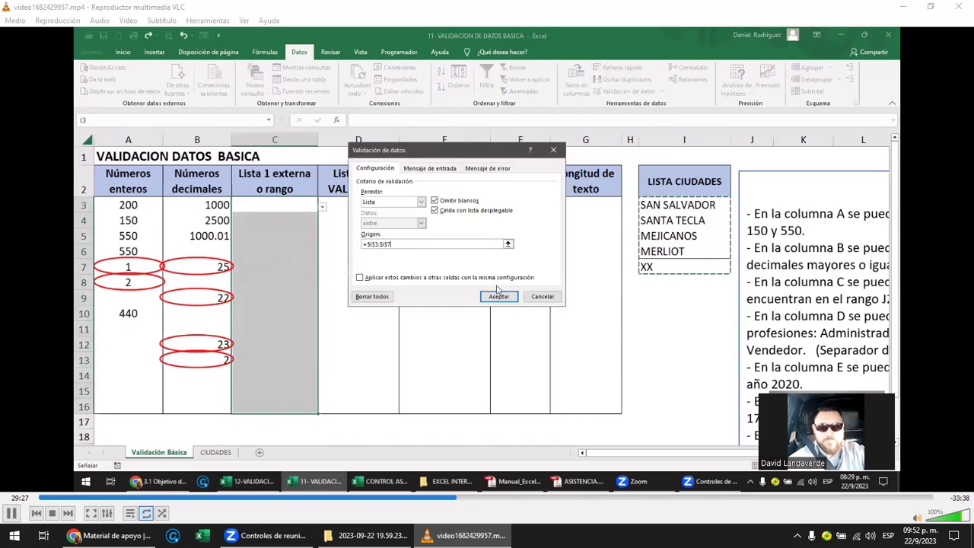
{"action": "left_click", "coordinate": [500, 296]}
{"action": "left_click", "coordinate": [313, 219]}
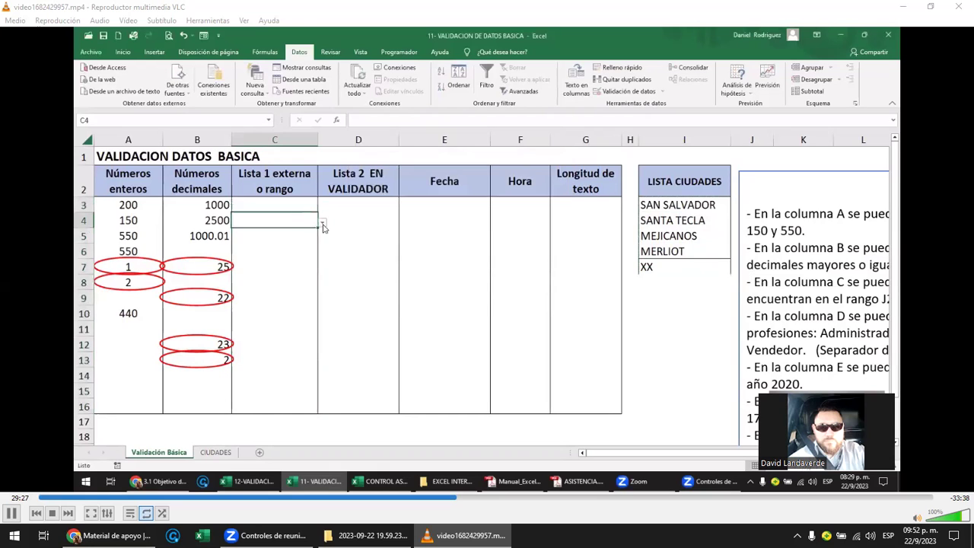
- Check C4's city dropdown, close it unchosen, and scroll right to the PRACTICA instructions
{"action": "left_click", "coordinate": [323, 226]}
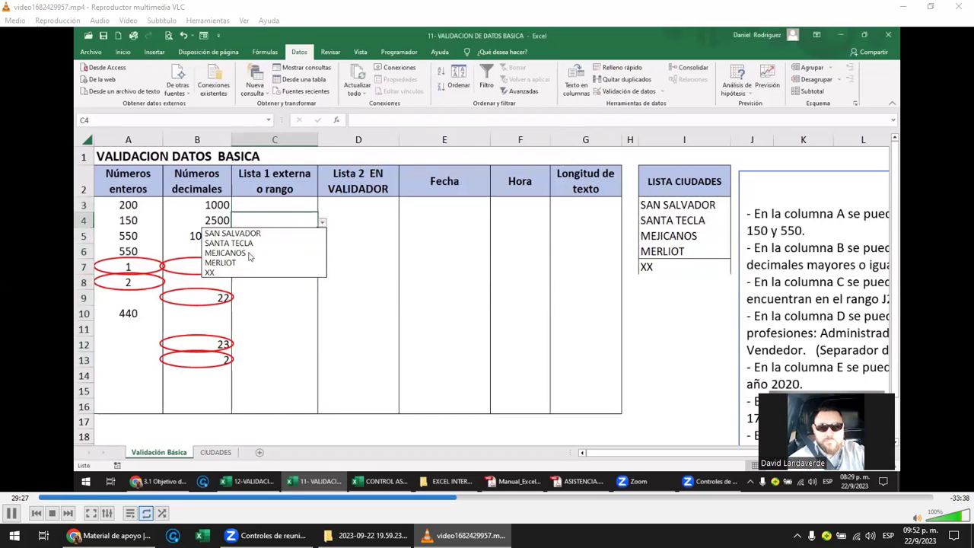
{"action": "key", "text": "Escape"}
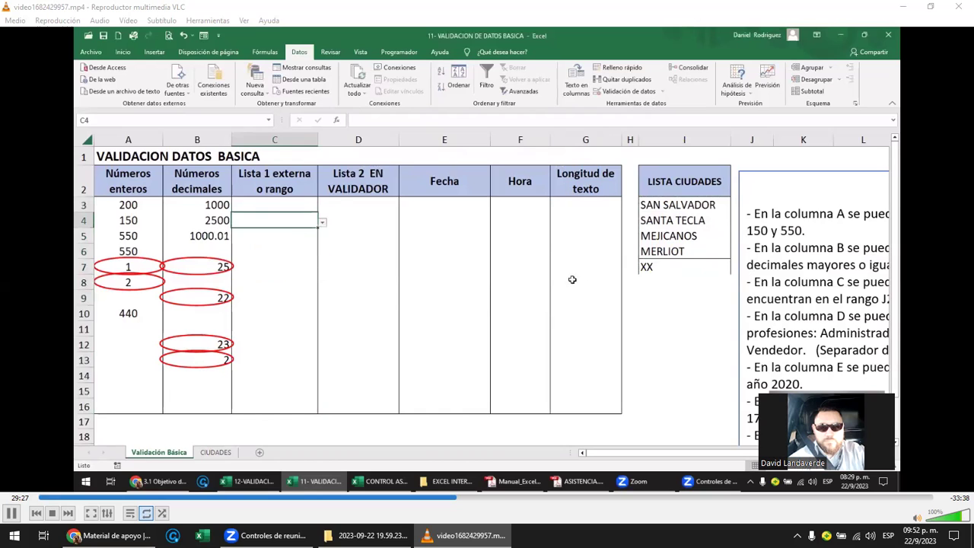
{"action": "left_click", "coordinate": [344, 206]}
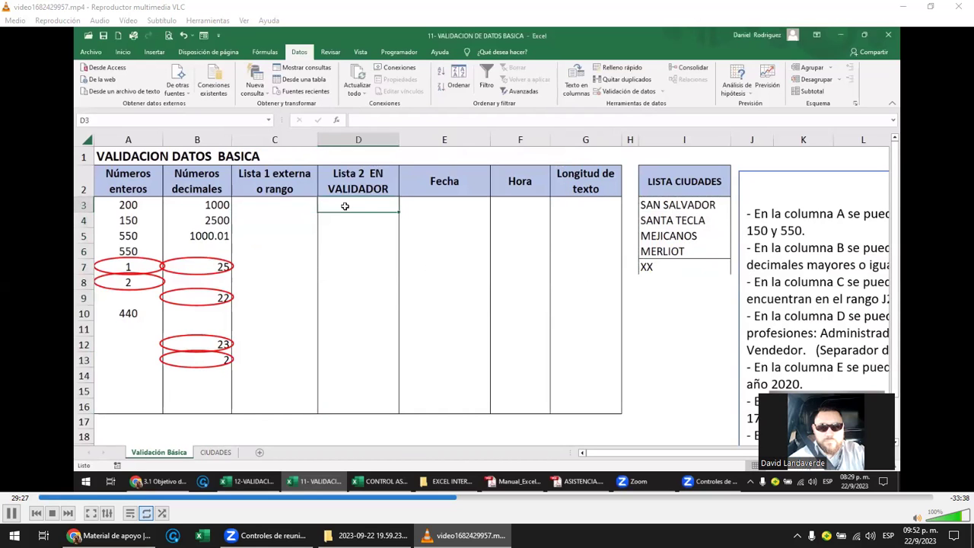
{"action": "left_click", "coordinate": [663, 289]}
{"action": "key", "text": "Right"}
{"action": "key", "text": "Right"}
{"action": "key", "text": "Right"}
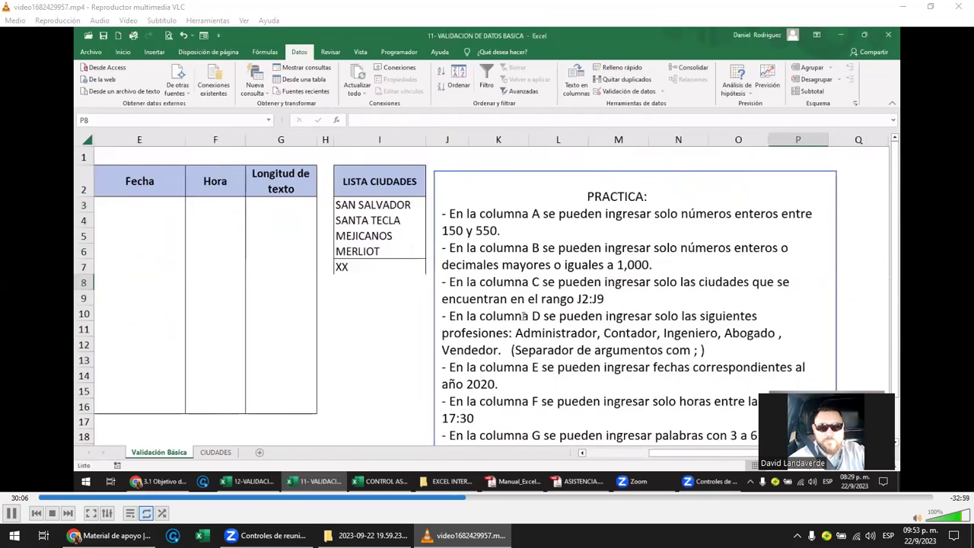
{"action": "left_click", "coordinate": [467, 316]}
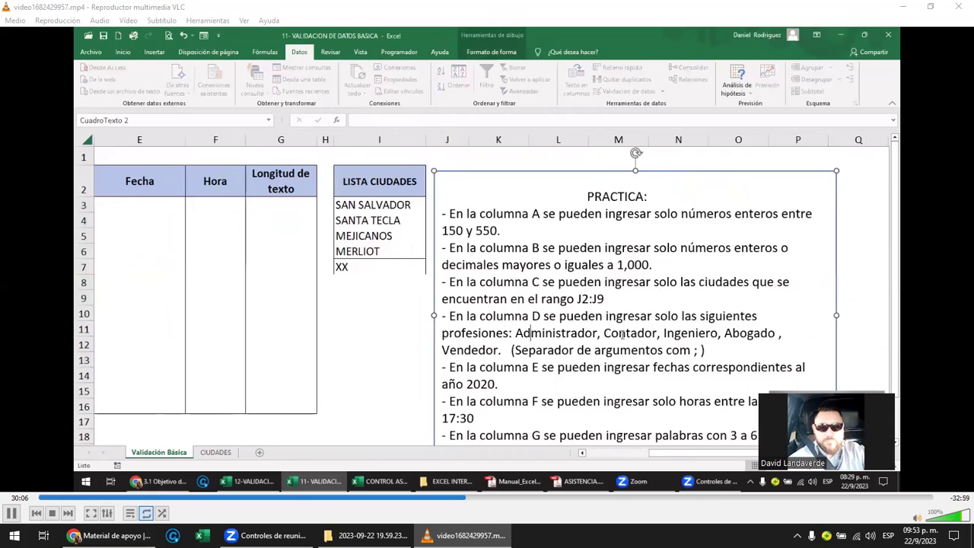
{"action": "left_click", "coordinate": [747, 332]}
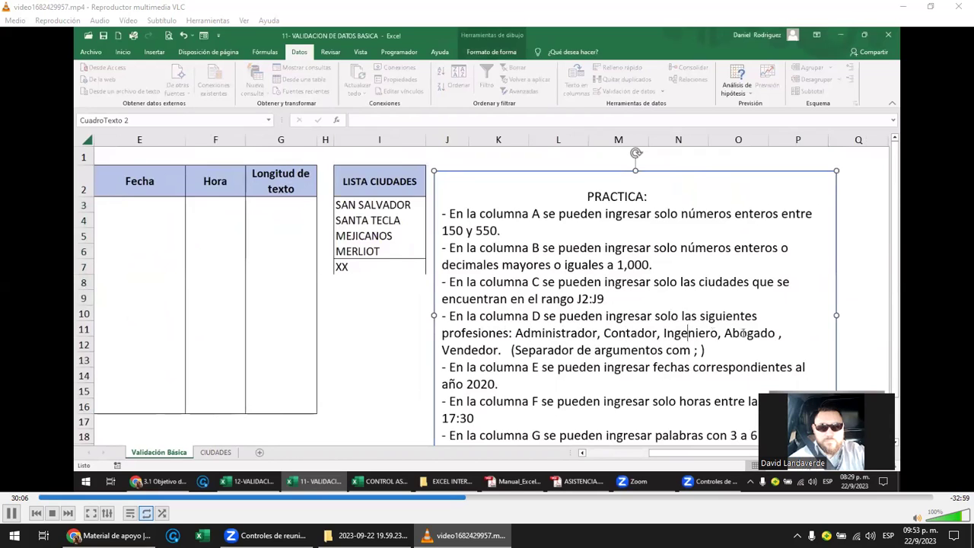
{"action": "left_click", "coordinate": [472, 350]}
- Return to the table and choose SANTA TECLA from the dropdowns in C3 and C4
{"action": "left_click", "coordinate": [359, 296]}
{"action": "key", "text": "Left"}
{"action": "key", "text": "Home"}
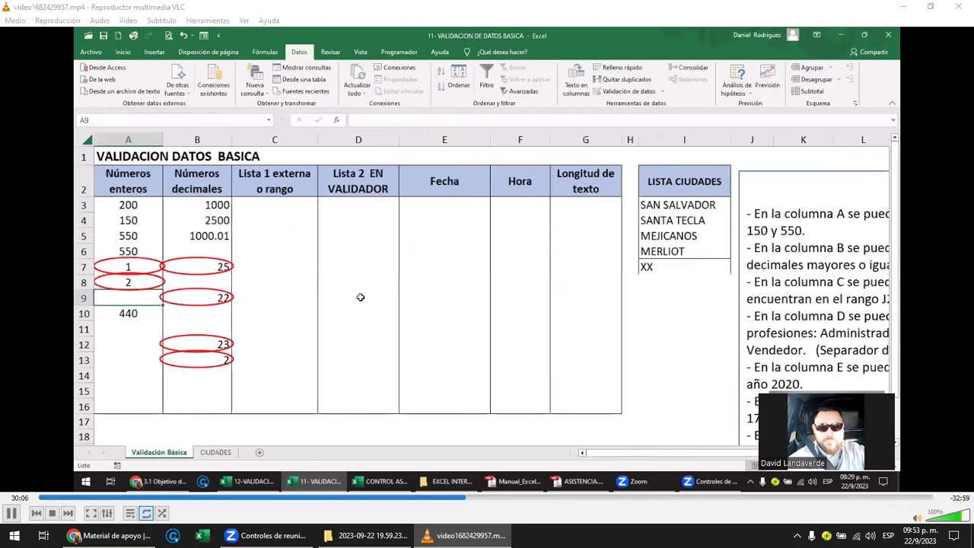
{"action": "left_click", "coordinate": [282, 208]}
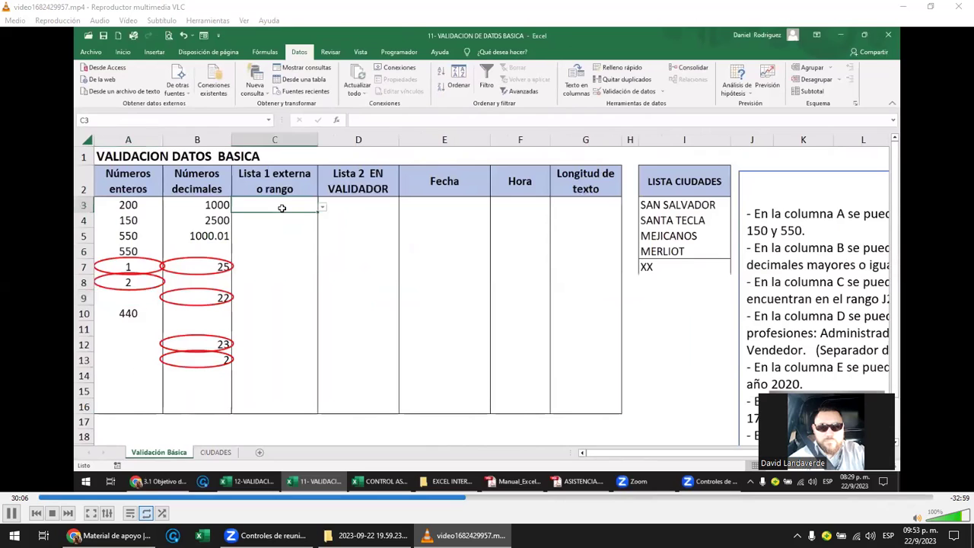
{"action": "left_click", "coordinate": [322, 207]}
{"action": "left_click", "coordinate": [286, 226]}
{"action": "left_click", "coordinate": [284, 254]}
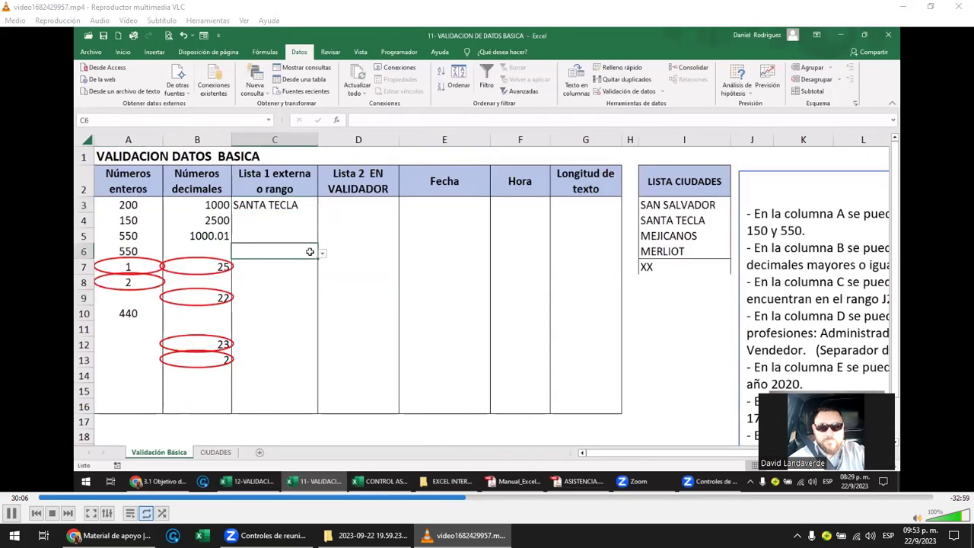
{"action": "left_click", "coordinate": [290, 221]}
{"action": "left_click", "coordinate": [322, 222]}
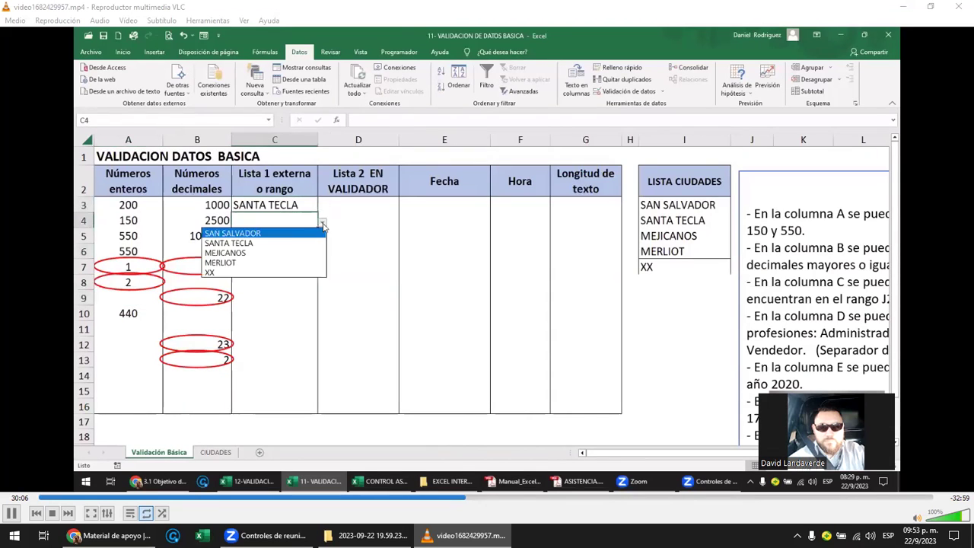
{"action": "left_click", "coordinate": [281, 243]}
- Erase the city list I3:I7, see C5's dropdown go blank, then undo the deletion
{"action": "left_click_drag", "start_coordinate": [674, 207], "coordinate": [687, 266]}
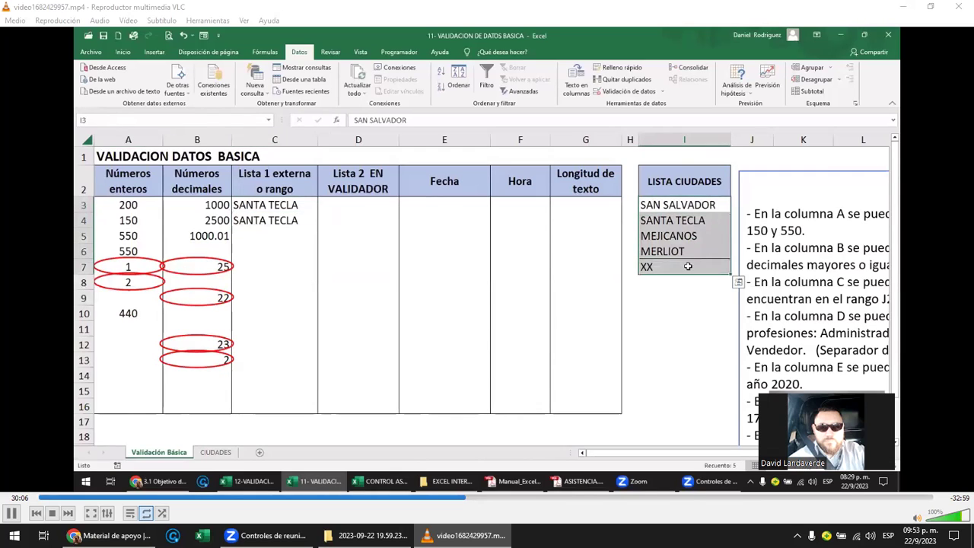
{"action": "key", "text": "Delete"}
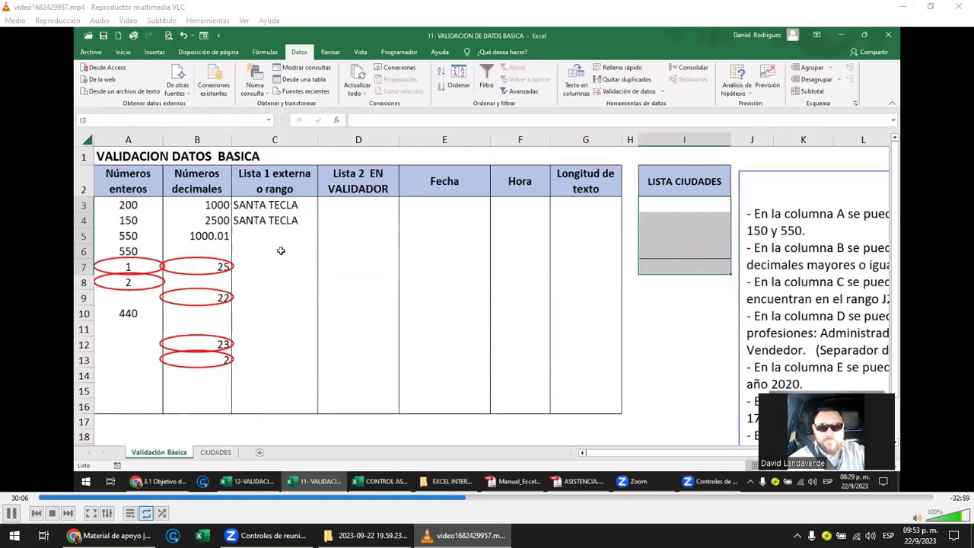
{"action": "left_click", "coordinate": [314, 241]}
{"action": "left_click", "coordinate": [323, 238]}
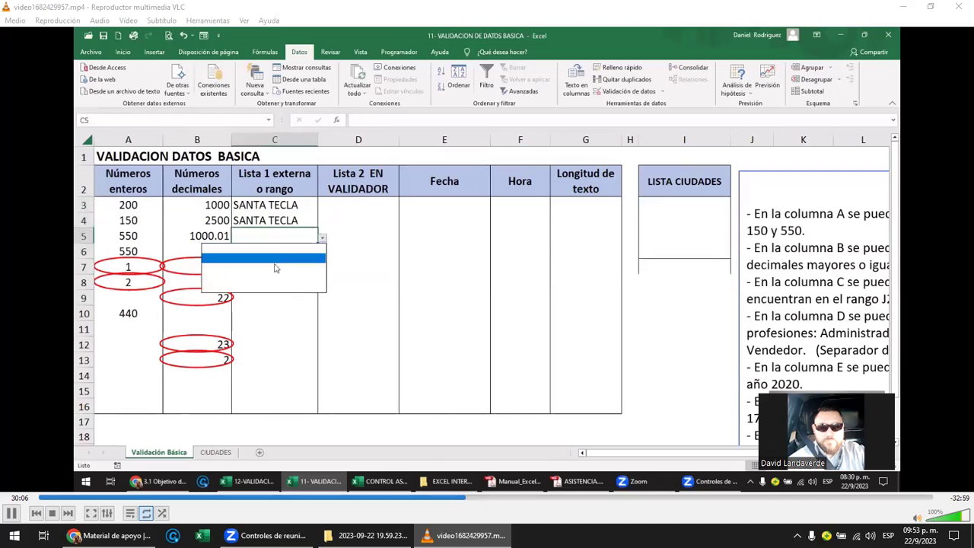
{"action": "left_click", "coordinate": [281, 278]}
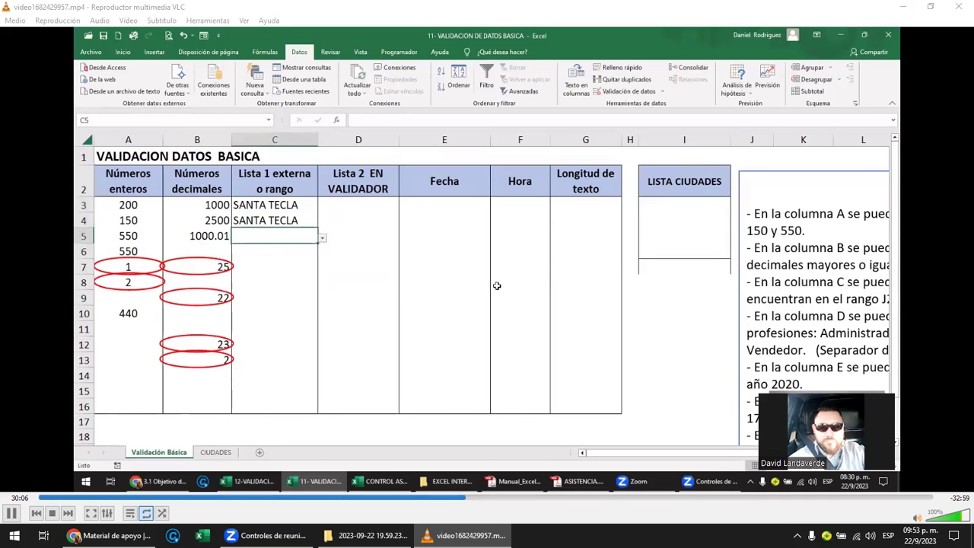
{"action": "key", "text": "ctrl+z"}
- Replace SANTA TECLA in I4 with DDD and choose DDD in C6
{"action": "left_click", "coordinate": [709, 328]}
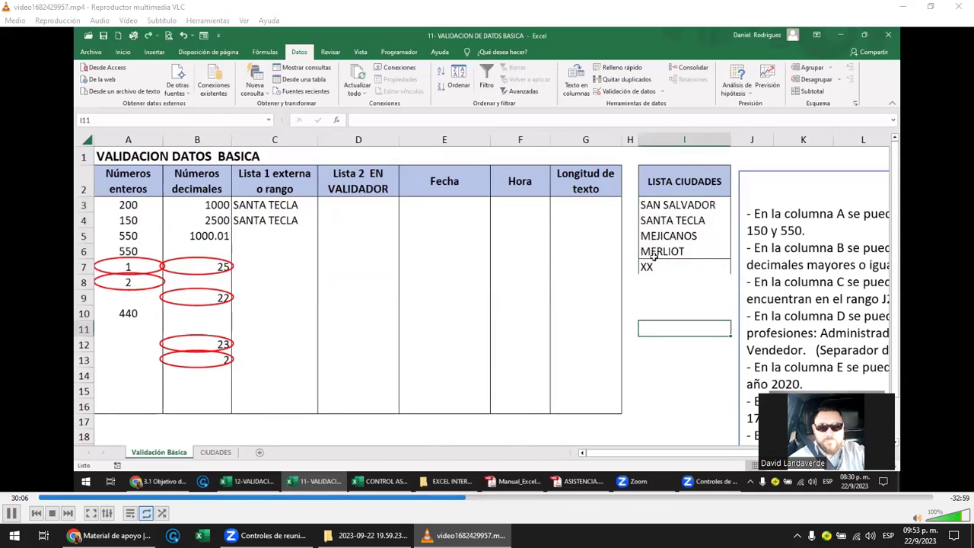
{"action": "left_click", "coordinate": [665, 222]}
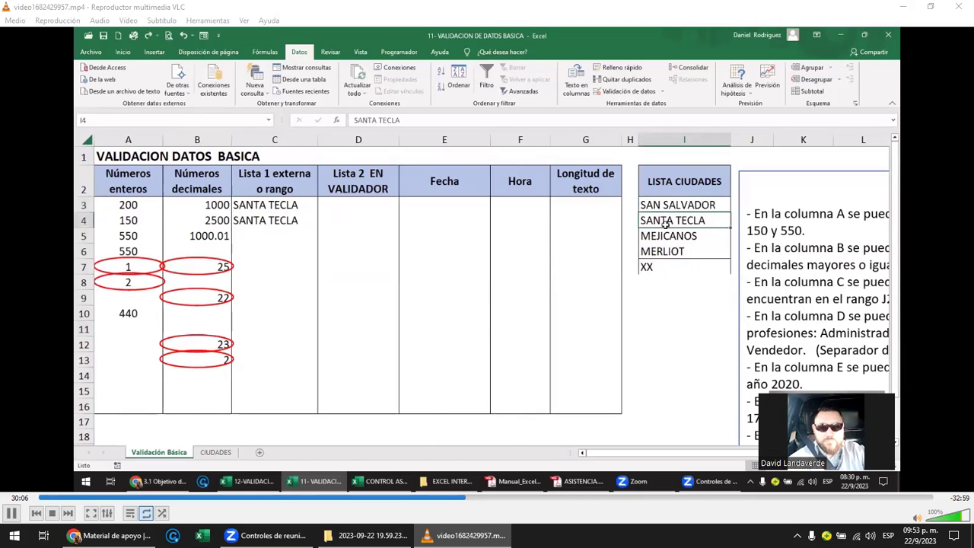
{"action": "type", "text": "DDD"}
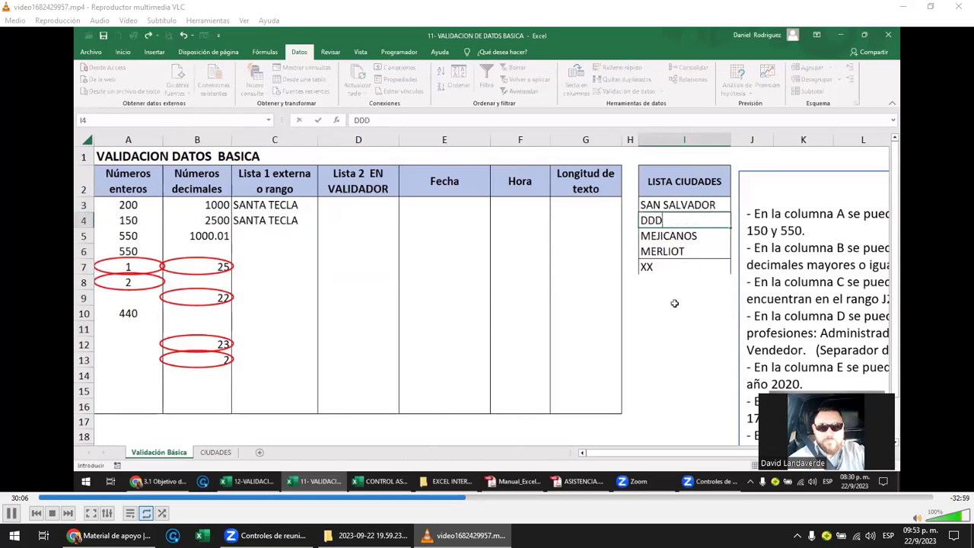
{"action": "left_click", "coordinate": [672, 299]}
{"action": "left_click", "coordinate": [278, 220]}
{"action": "left_click", "coordinate": [283, 249]}
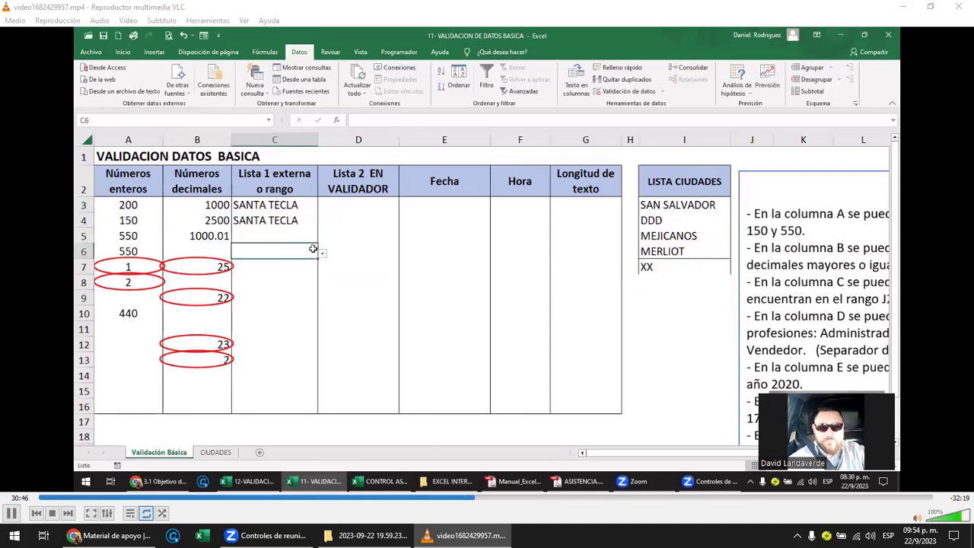
{"action": "left_click", "coordinate": [322, 254]}
{"action": "left_click", "coordinate": [300, 275]}
- Open C9's validation settings to view the list source range, then dismiss them
{"action": "left_click", "coordinate": [300, 297]}
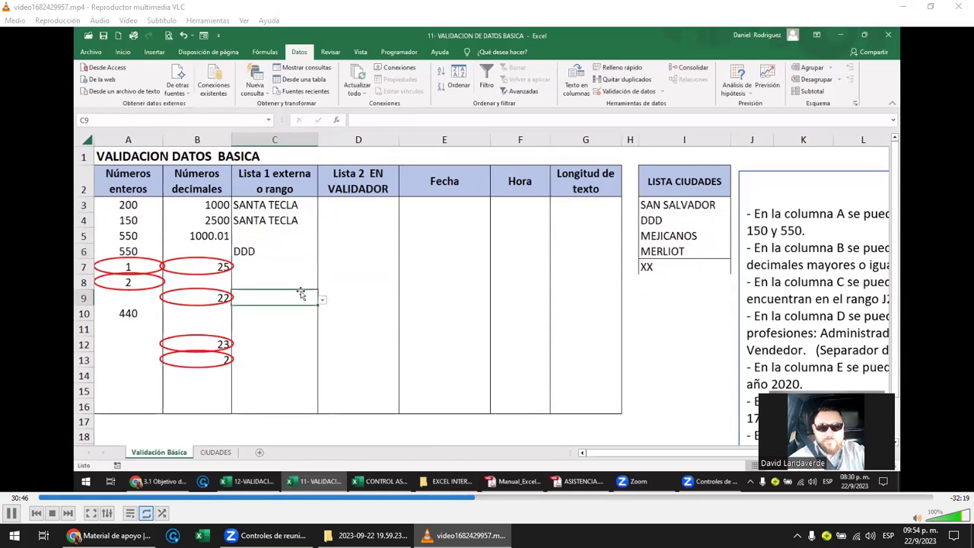
{"action": "left_click", "coordinate": [625, 91]}
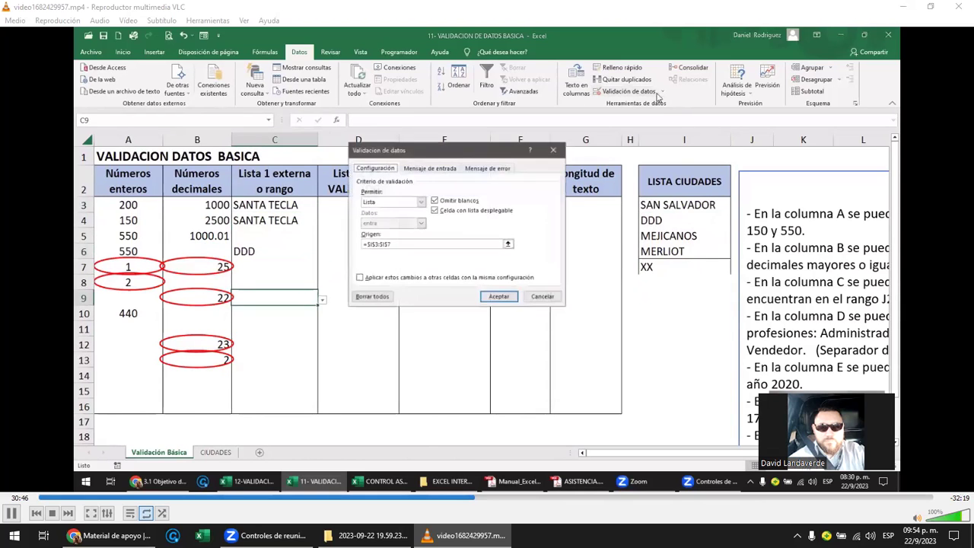
{"action": "key", "text": "Escape"}
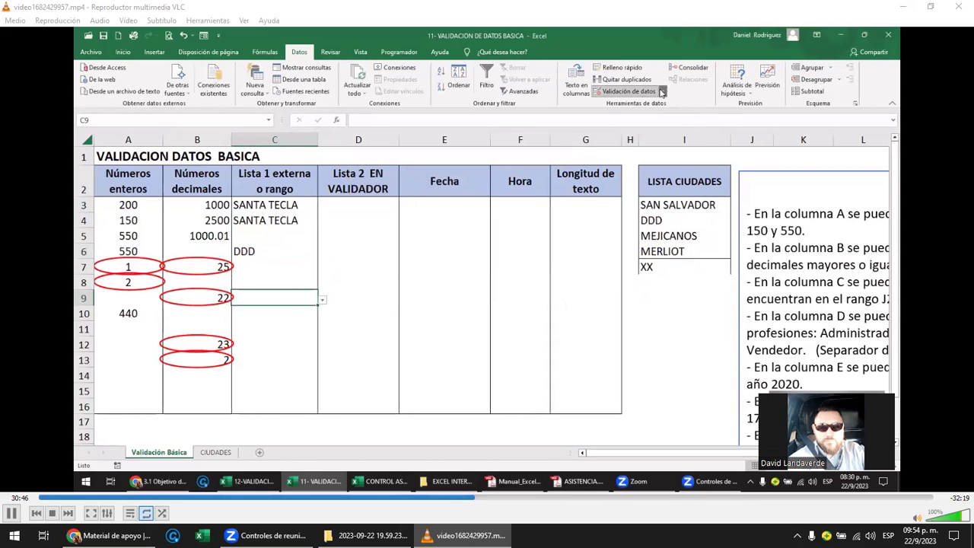
- Run Circle Invalid Data to flag SANTA TECLA in C3 and C4, then select D3
{"action": "left_click", "coordinate": [662, 91]}
{"action": "left_click", "coordinate": [679, 119]}
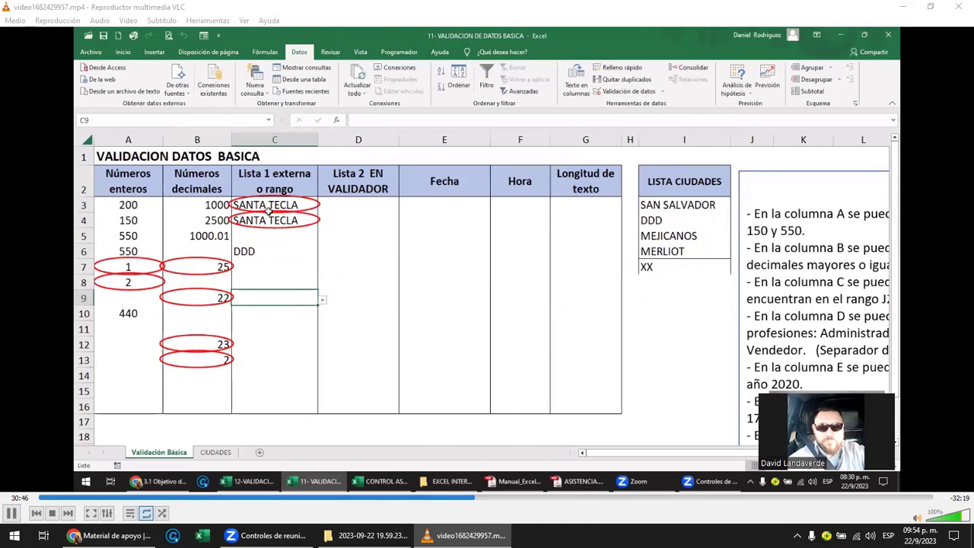
{"action": "left_click", "coordinate": [368, 204]}
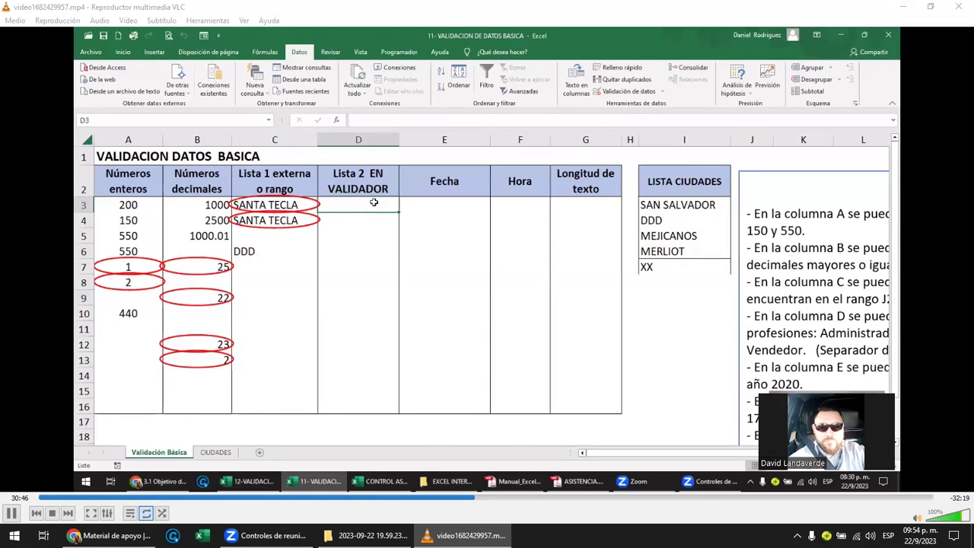
- Select and widen D3:D16, then set its validation to a List of CONTADOR;VENDEDOR;GERENTE
{"action": "left_click_drag", "start_coordinate": [373, 206], "coordinate": [384, 406]}
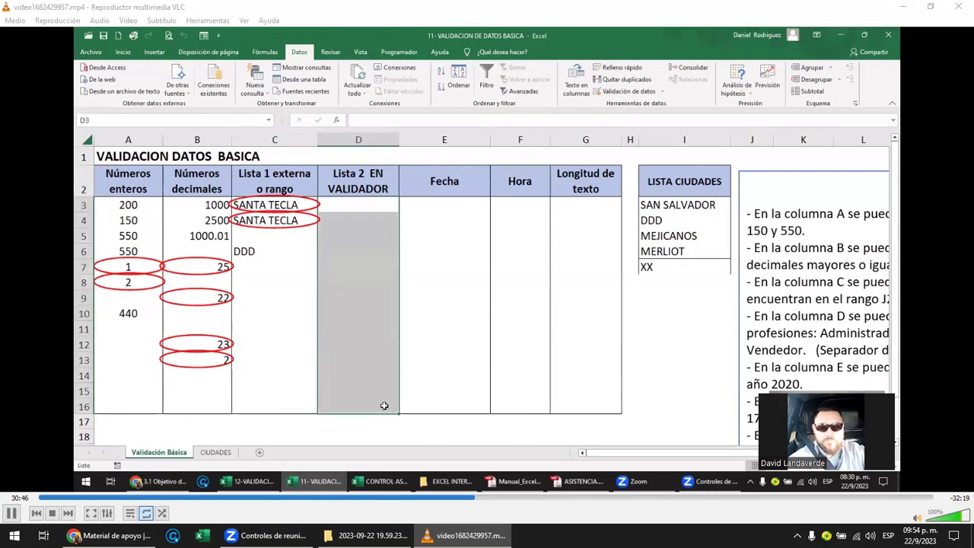
{"action": "left_click_drag", "start_coordinate": [398, 140], "coordinate": [413, 140]}
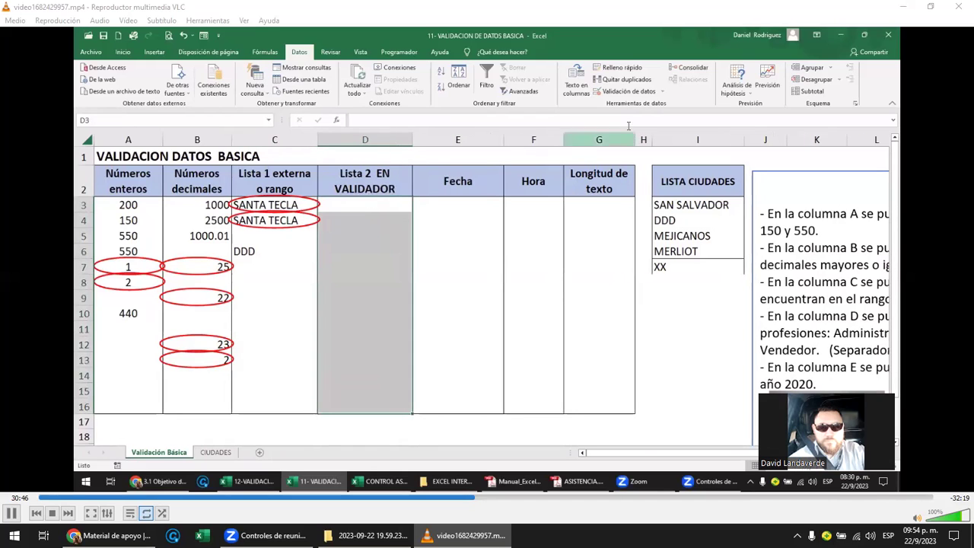
{"action": "left_click", "coordinate": [649, 92]}
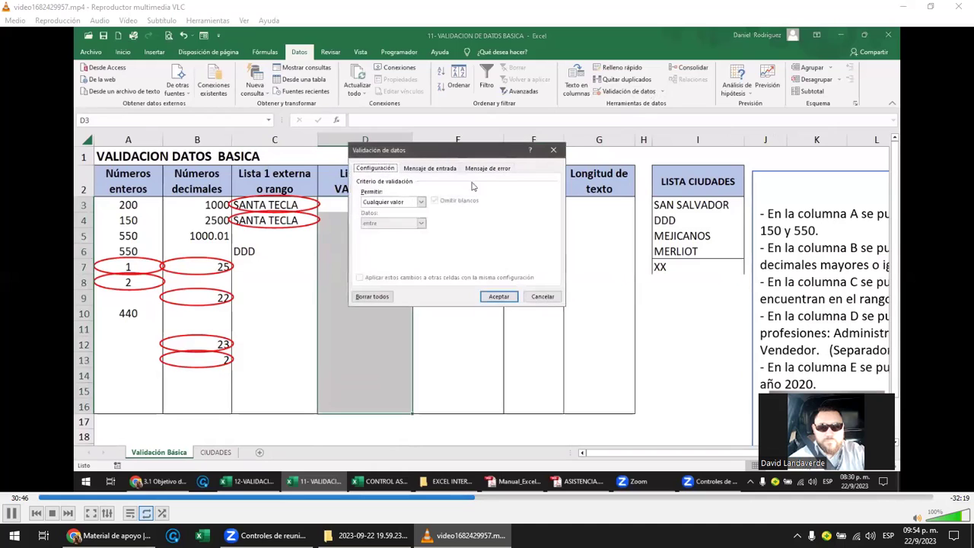
{"action": "left_click", "coordinate": [420, 201]}
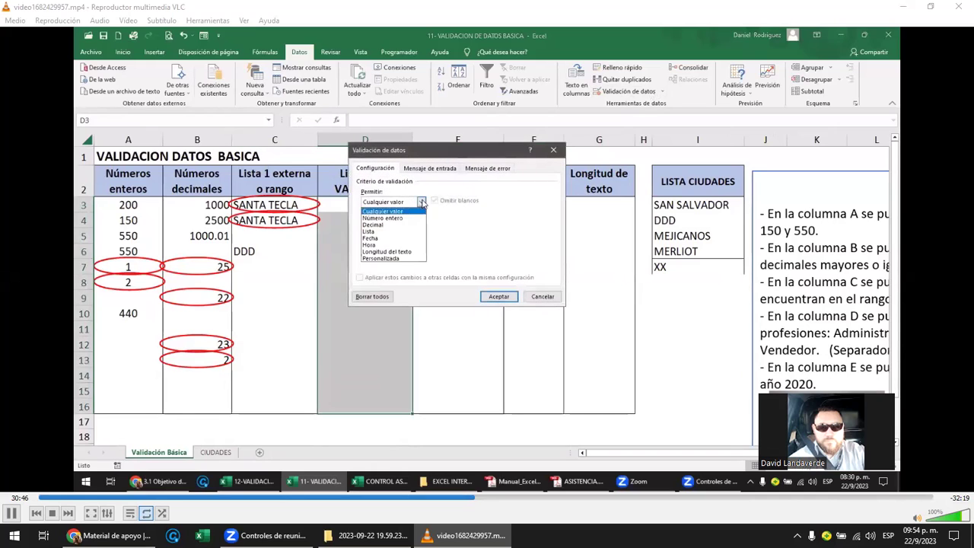
{"action": "left_click", "coordinate": [378, 232]}
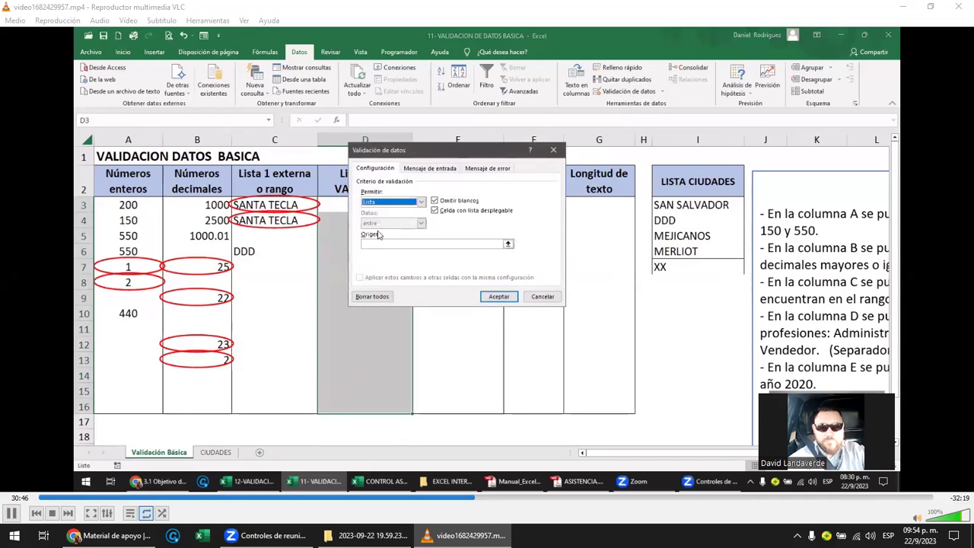
{"action": "left_click", "coordinate": [381, 245]}
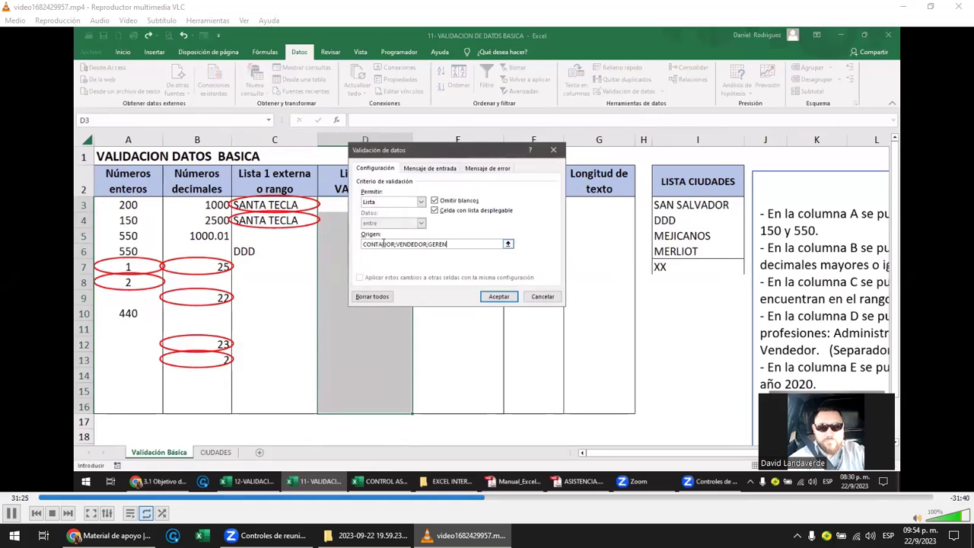
- Apply the profession list rule to D3:D16 and return to D3
{"action": "left_click", "coordinate": [499, 296]}
{"action": "left_click", "coordinate": [446, 251]}
{"action": "left_click", "coordinate": [386, 206]}
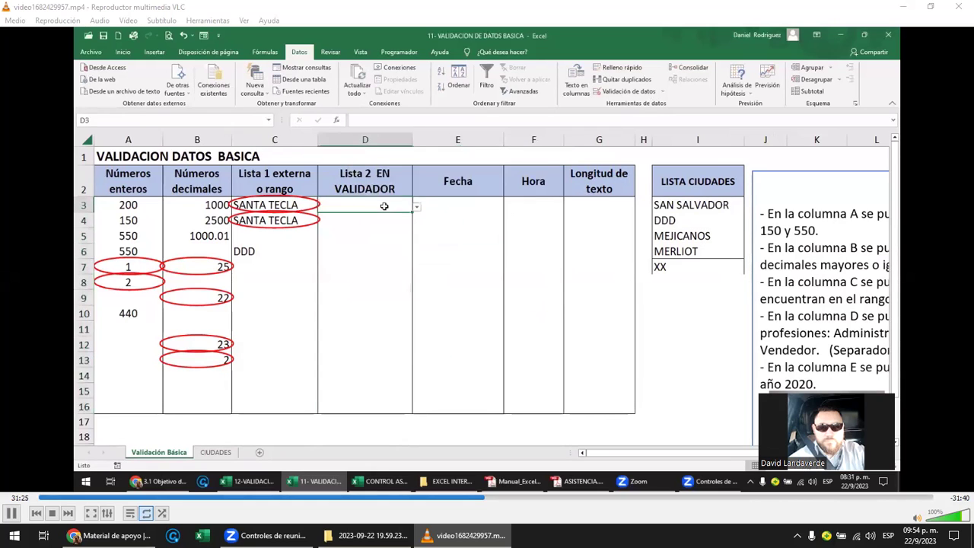
{"action": "left_click", "coordinate": [417, 211]}
{"action": "left_click", "coordinate": [388, 202]}
- Pick VENDEDOR, GERENTE and CONTADOR from the dropdowns in D3, D4 and D5
{"action": "left_click", "coordinate": [417, 207]}
{"action": "left_click", "coordinate": [341, 226]}
{"action": "left_click", "coordinate": [363, 222]}
{"action": "left_click", "coordinate": [416, 222]}
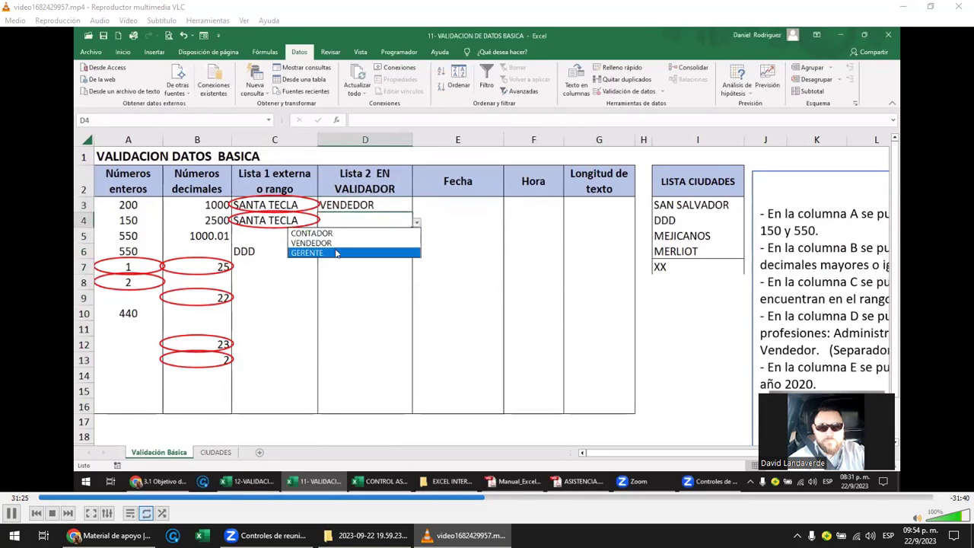
{"action": "left_click", "coordinate": [337, 253]}
{"action": "left_click", "coordinate": [403, 234]}
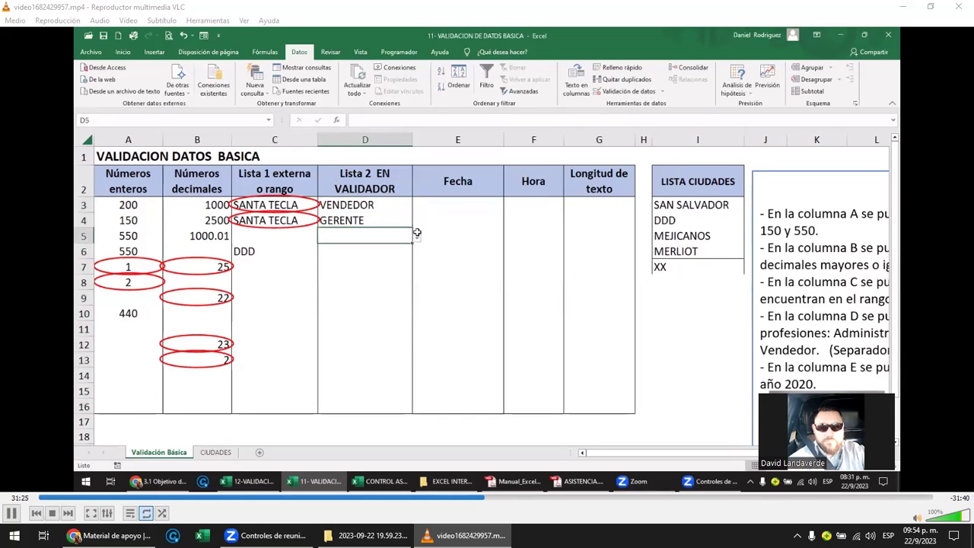
{"action": "left_click", "coordinate": [417, 239]}
{"action": "left_click", "coordinate": [356, 251]}
{"action": "left_click", "coordinate": [355, 255]}
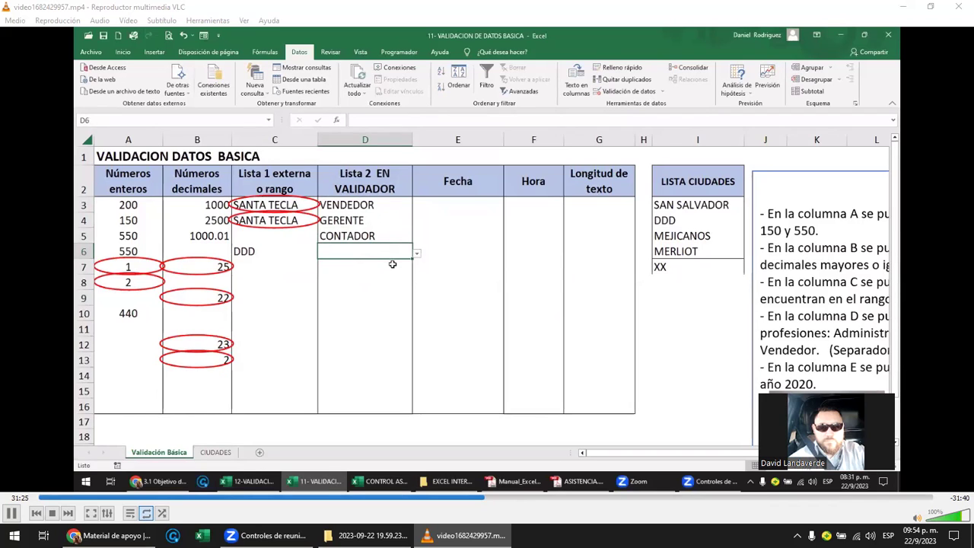
{"action": "left_click", "coordinate": [367, 211]}
- Select D5 to review its list rule, then skip the lesson ahead to the date section
{"action": "left_click", "coordinate": [362, 231]}
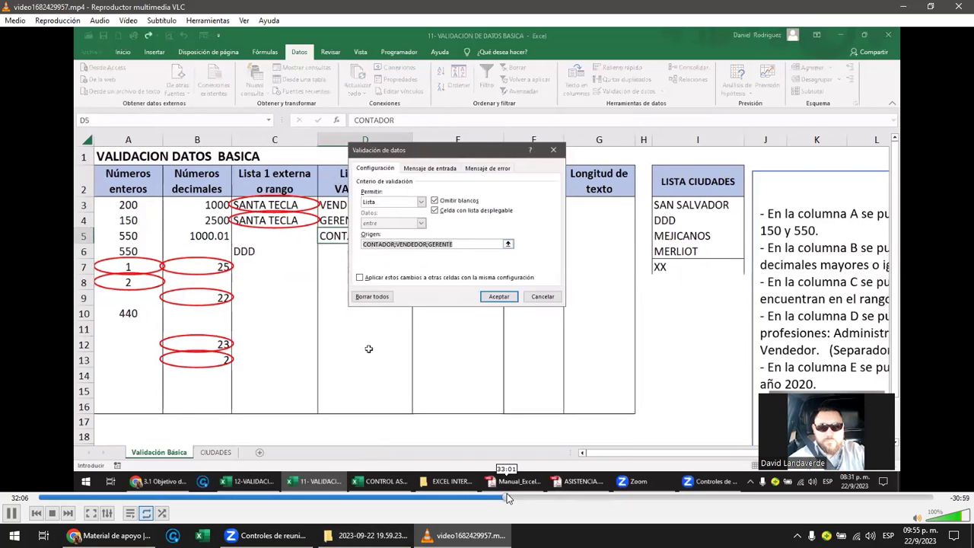
{"action": "left_click", "coordinate": [507, 497]}
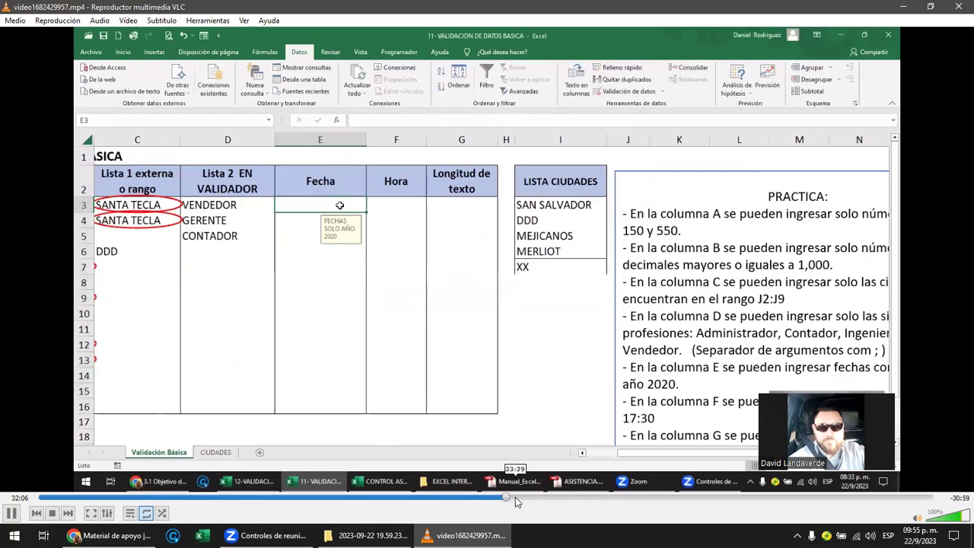
- Seek the lesson back to the date rule, then ahead to 35:16 where F3 shows 08:00
{"action": "left_click", "coordinate": [508, 499]}
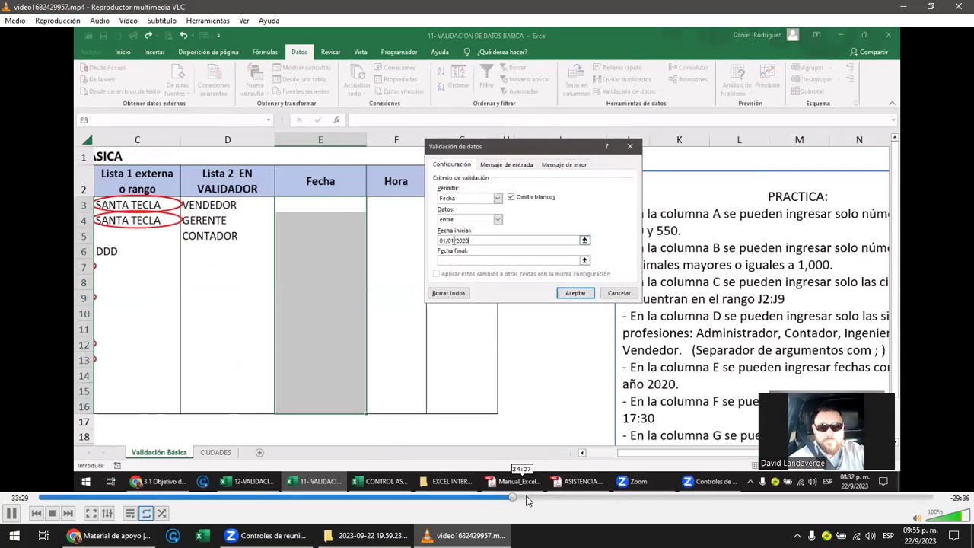
{"action": "left_click", "coordinate": [522, 499]}
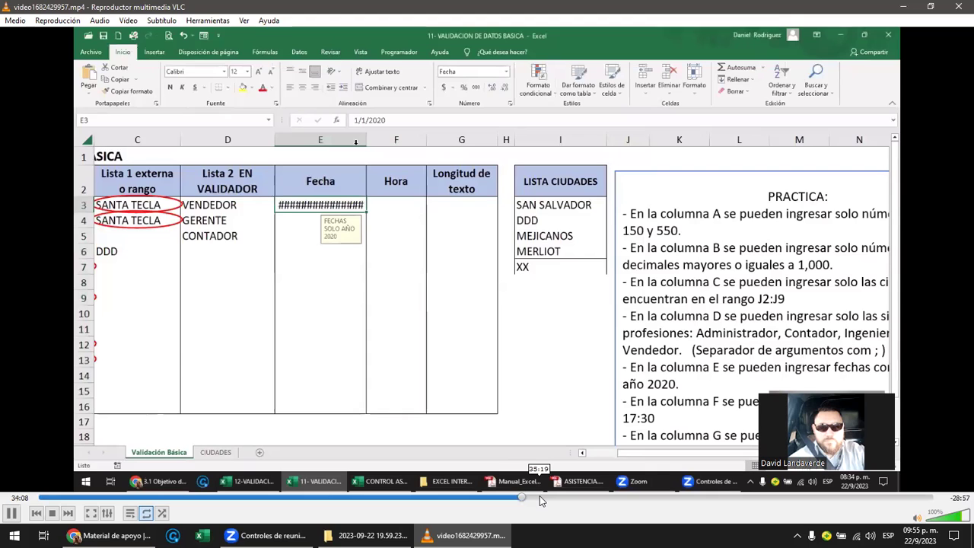
{"action": "left_click", "coordinate": [538, 499]}
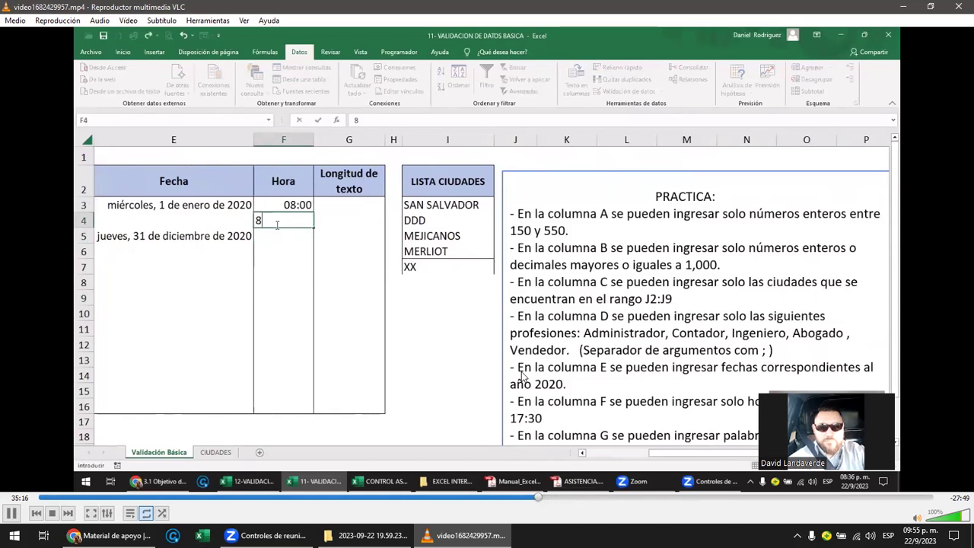
- Leave fullscreen and skip the lesson ahead until F5–F7 show 15:30, 16:30 and 17:30
{"action": "double_click", "coordinate": [555, 449]}
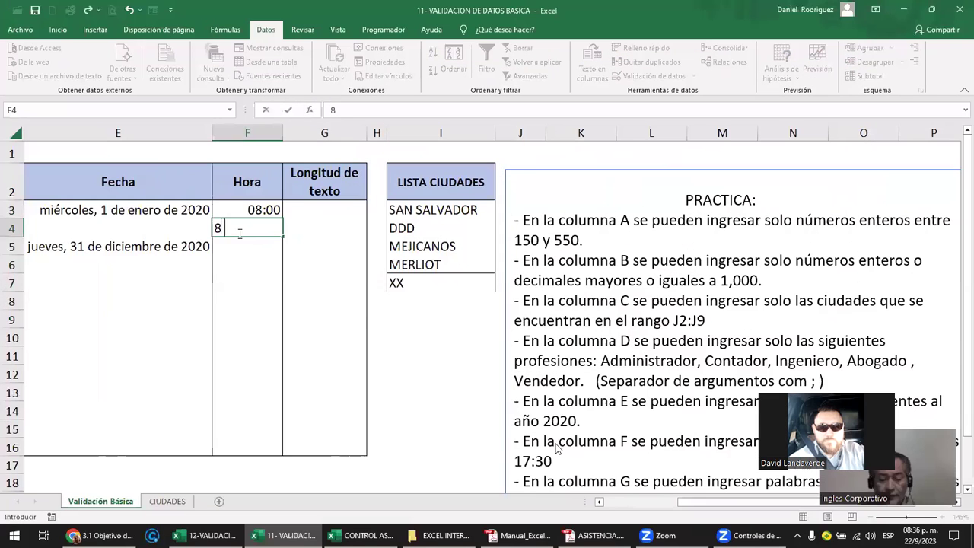
{"action": "double_click", "coordinate": [601, 450]}
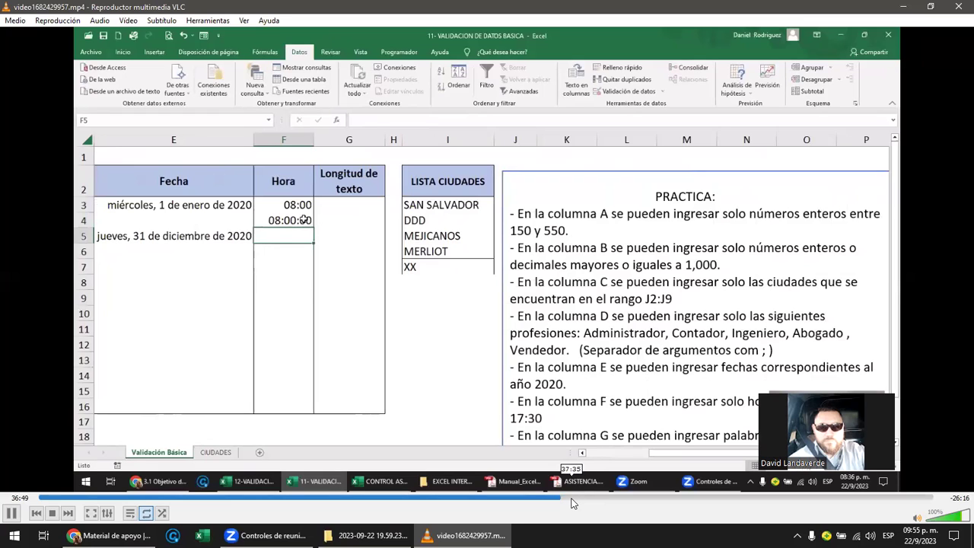
{"action": "left_click", "coordinate": [573, 499]}
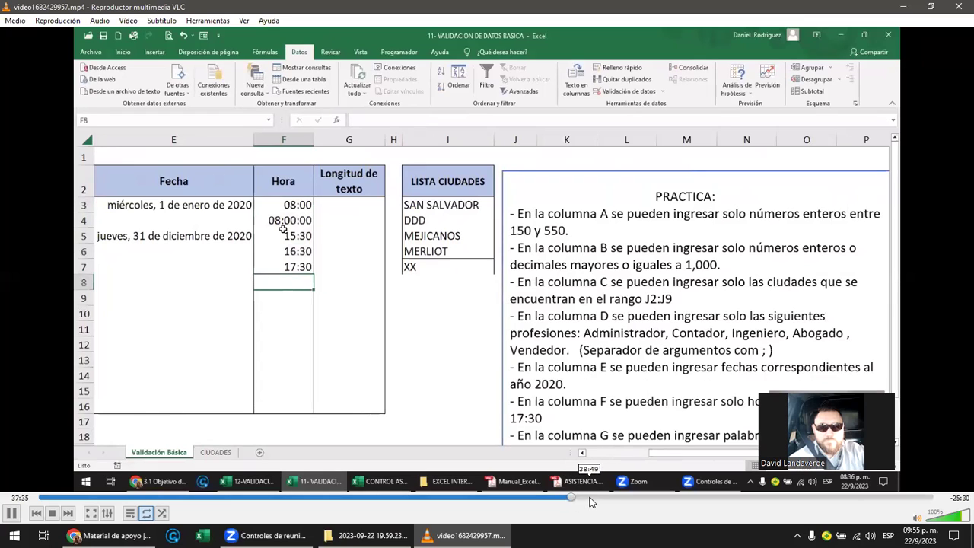
{"action": "left_click", "coordinate": [587, 499]}
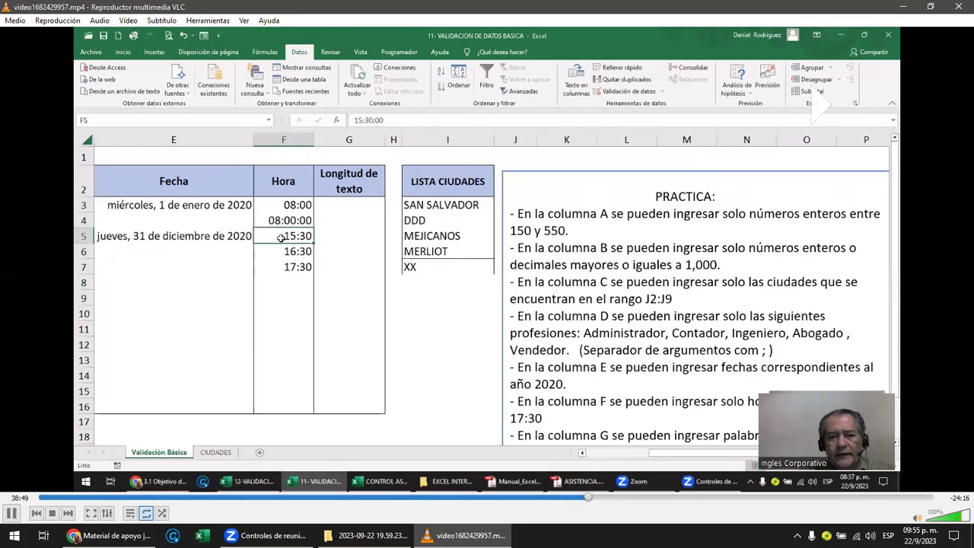
- Rewind and skip the lesson to the text-length validation setup for G3:G16
{"action": "key", "text": "ctrl+Left"}
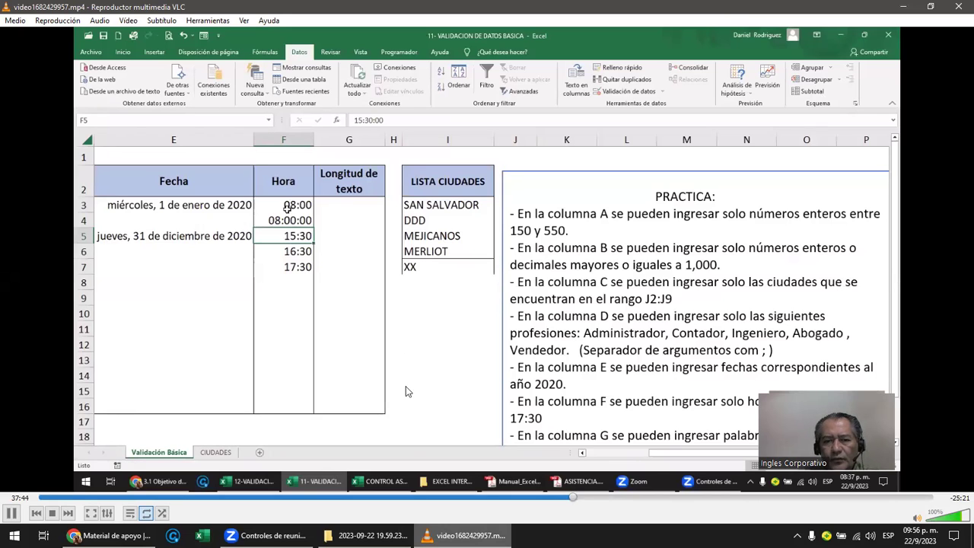
{"action": "left_click", "coordinate": [577, 498]}
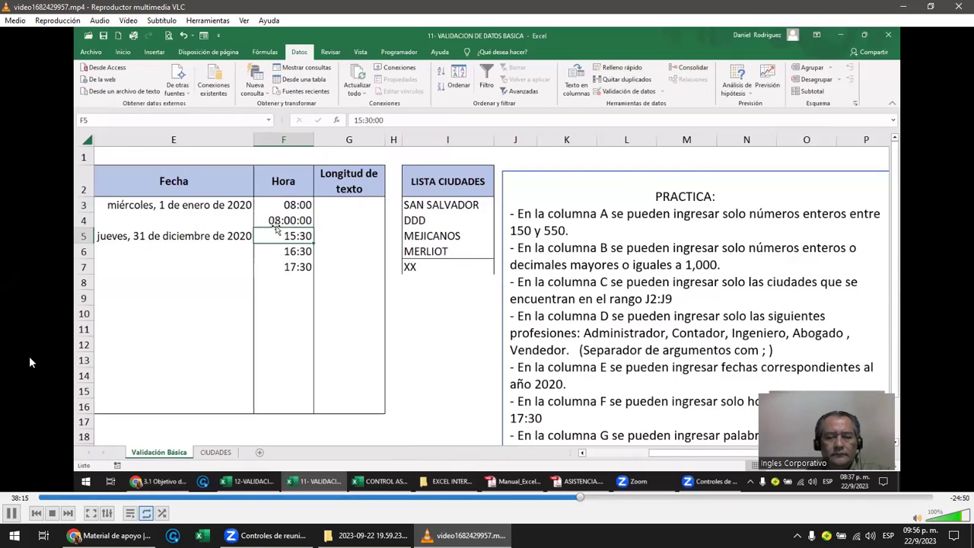
{"action": "key", "text": "Left"}
{"action": "key", "text": "Left"}
{"action": "key", "text": "Left"}
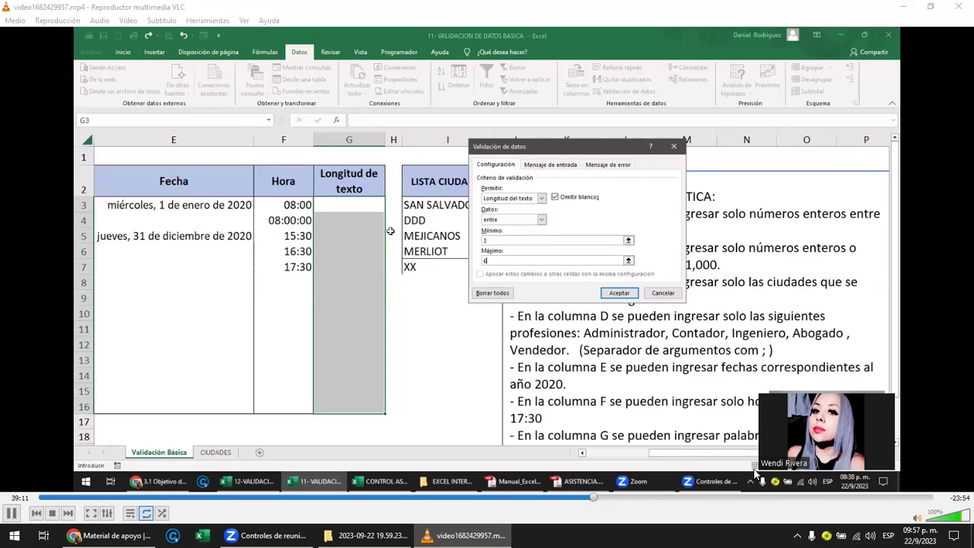
- Confirm the 3-to-6 character text length rule for the Longitud de texto column
{"action": "left_click", "coordinate": [619, 293]}
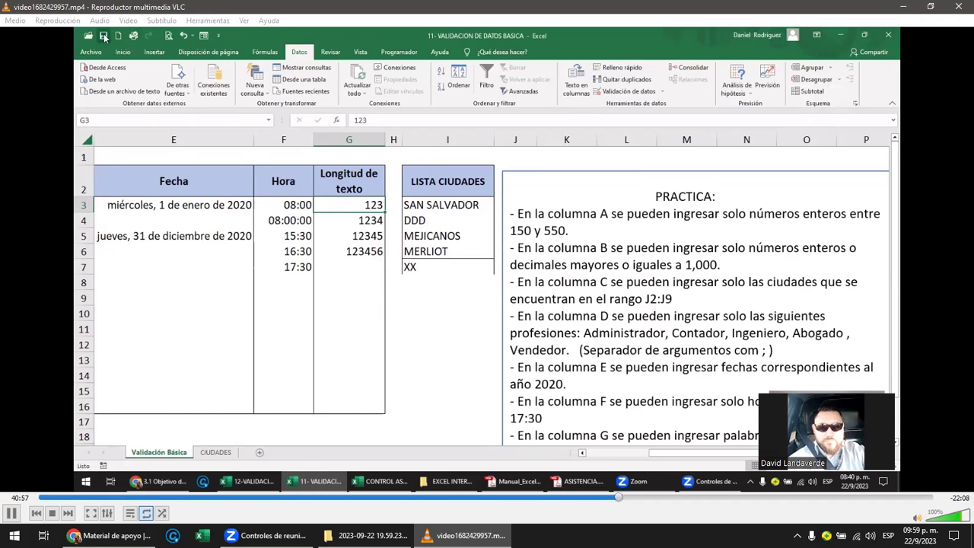
- Pause the lesson once G3:G6 hold the test entries 123 through 123456
{"action": "key", "text": "space"}
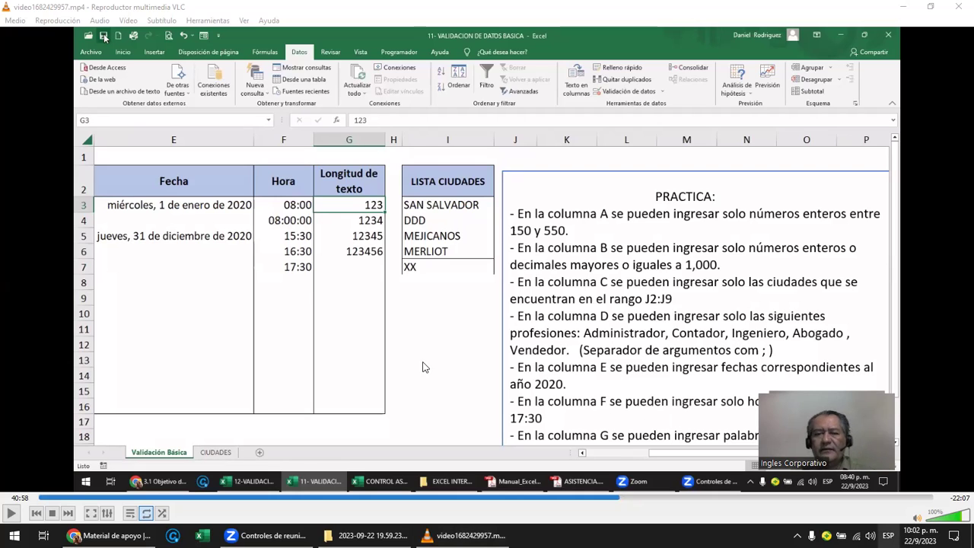
- Check the current date and time, then seek the lesson slightly back within the text-length demo
{"action": "key", "text": "super+alt+d"}
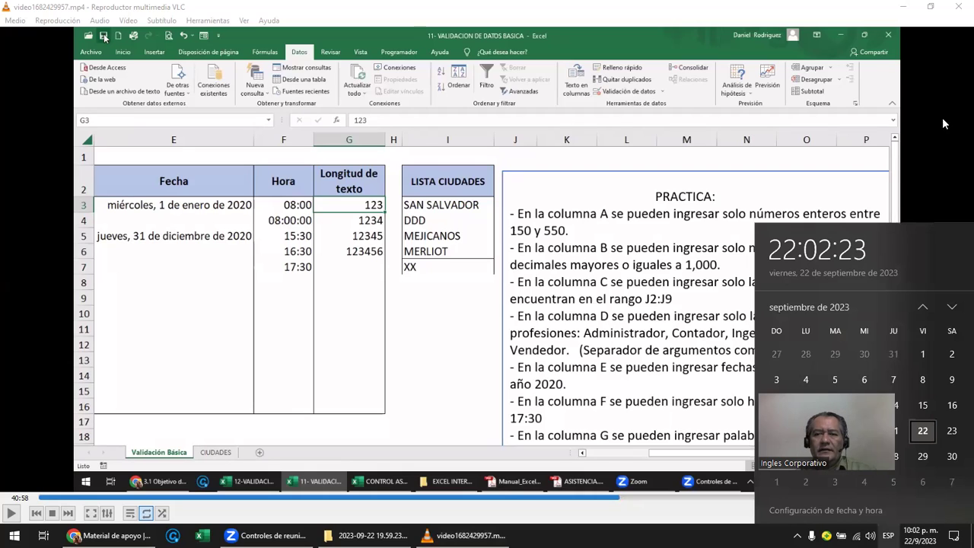
{"action": "left_click", "coordinate": [947, 170]}
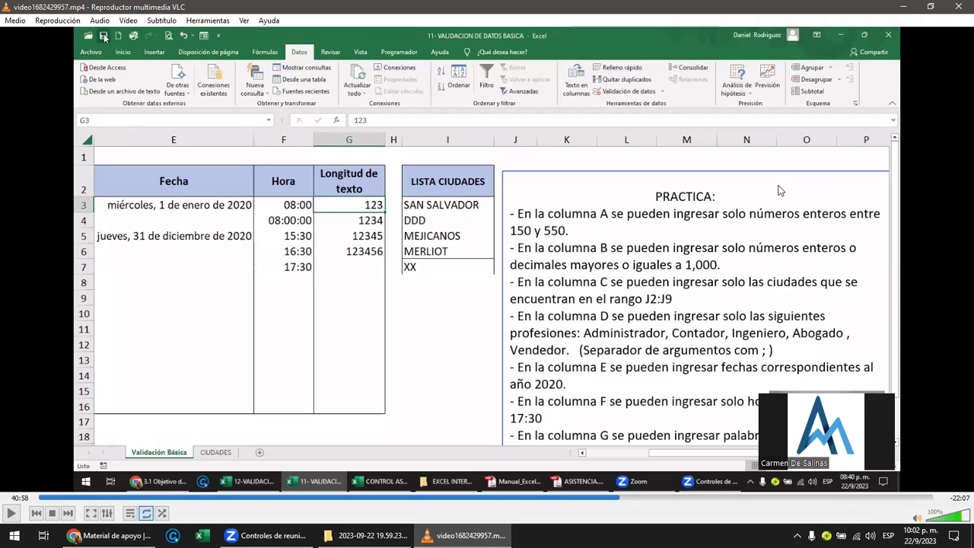
{"action": "left_click", "coordinate": [608, 500]}
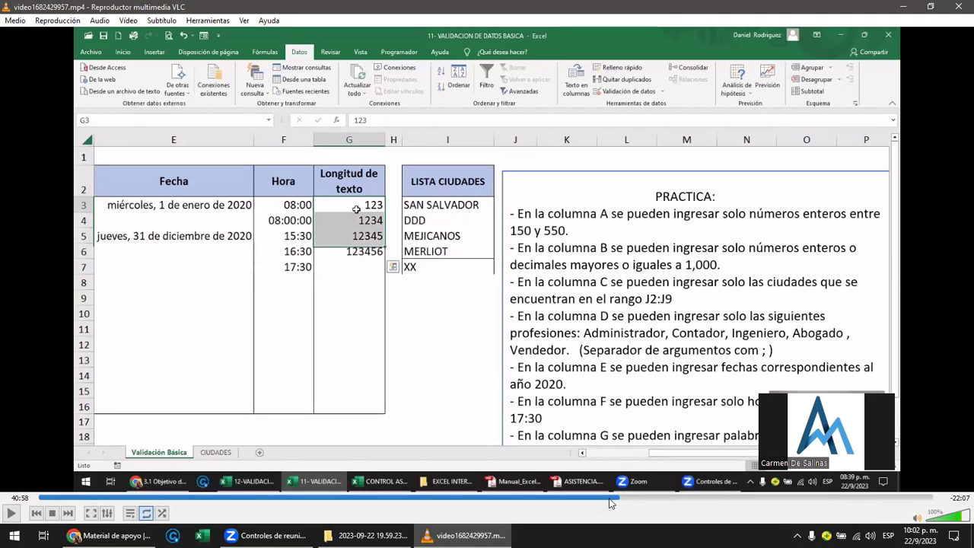
{"action": "left_click", "coordinate": [900, 9]}
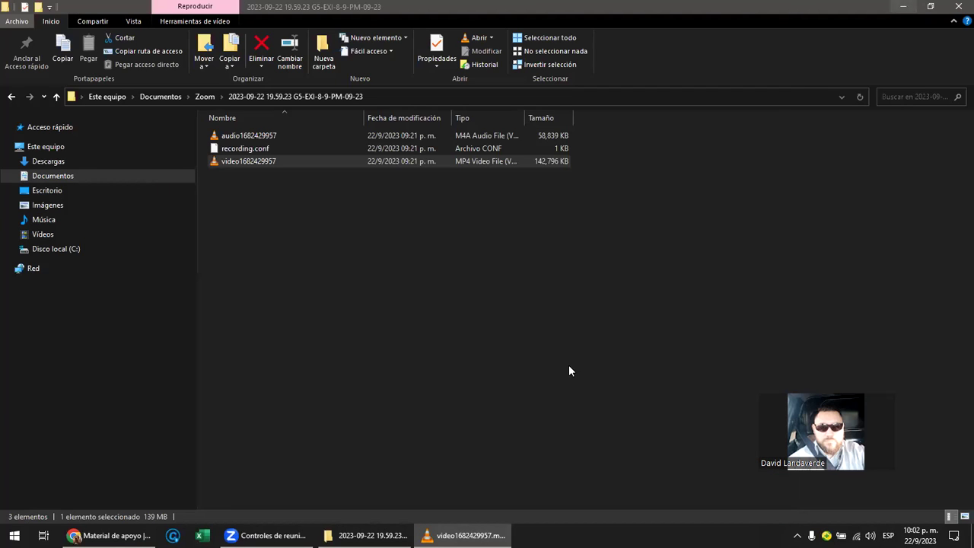
{"action": "key", "text": "alt+Tab"}
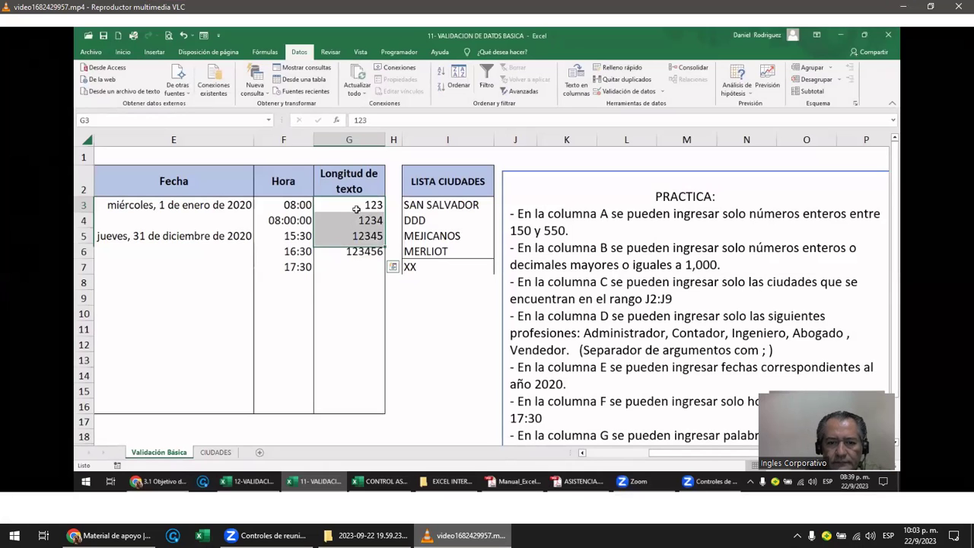
- Play the lesson full screen from the 01/01/2020–31/12/2020 date rule setup
{"action": "double_click", "coordinate": [497, 391]}
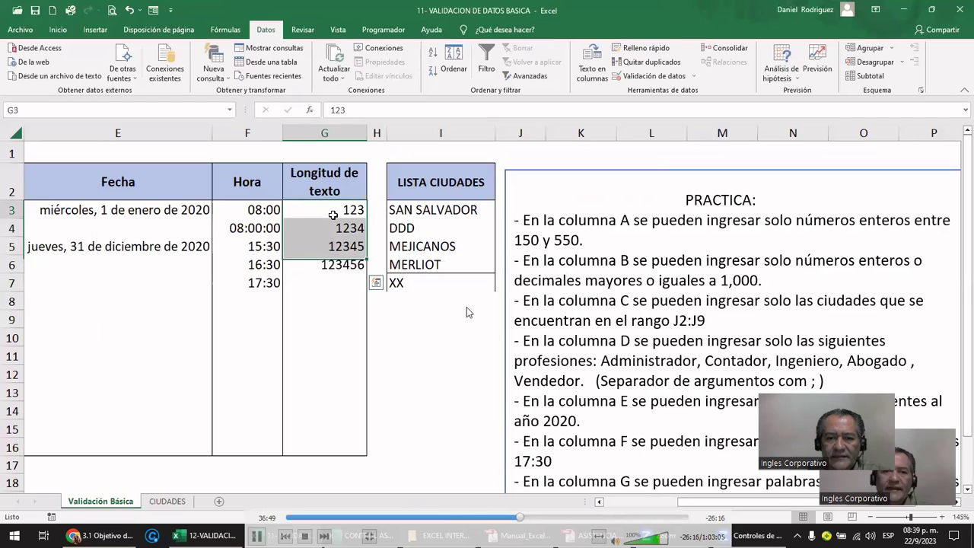
{"action": "left_click", "coordinate": [515, 518]}
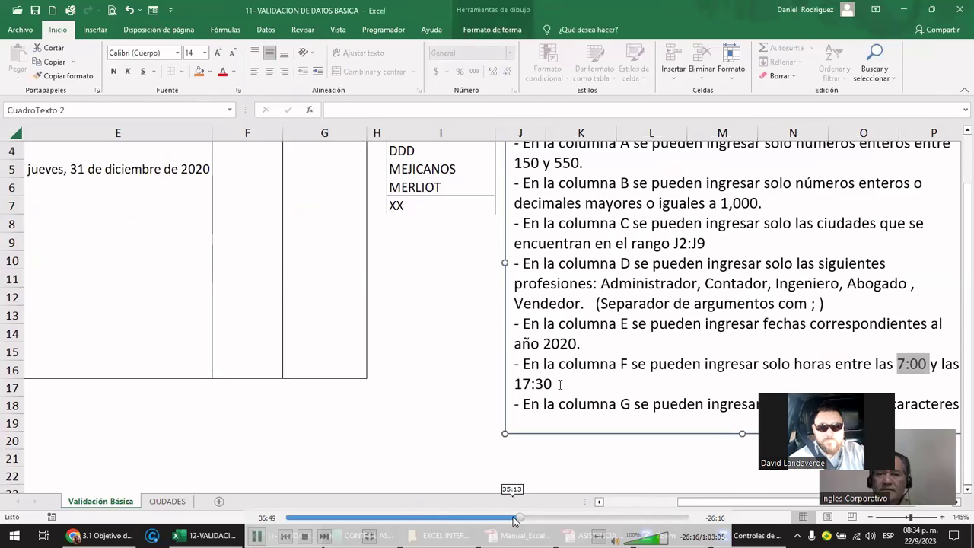
{"action": "left_click", "coordinate": [515, 519]}
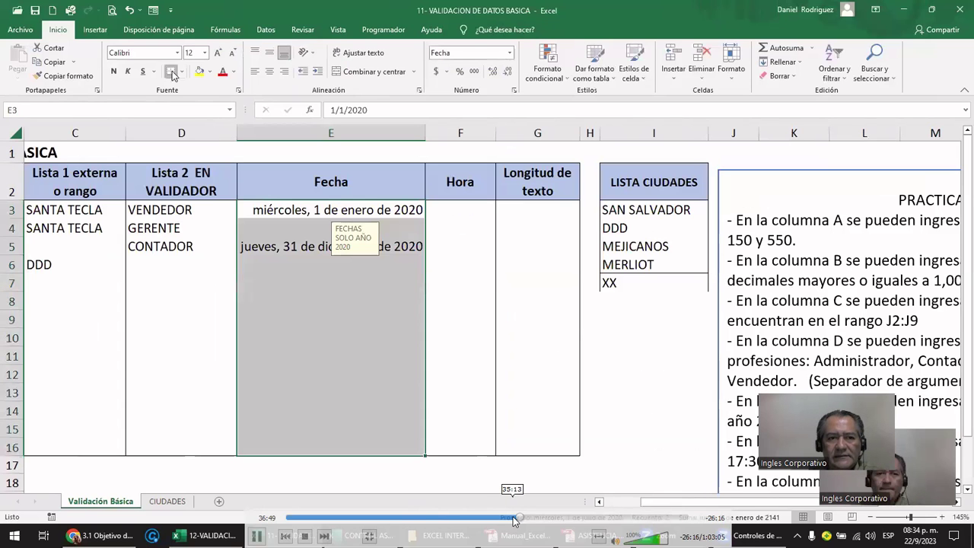
{"action": "left_click", "coordinate": [502, 521]}
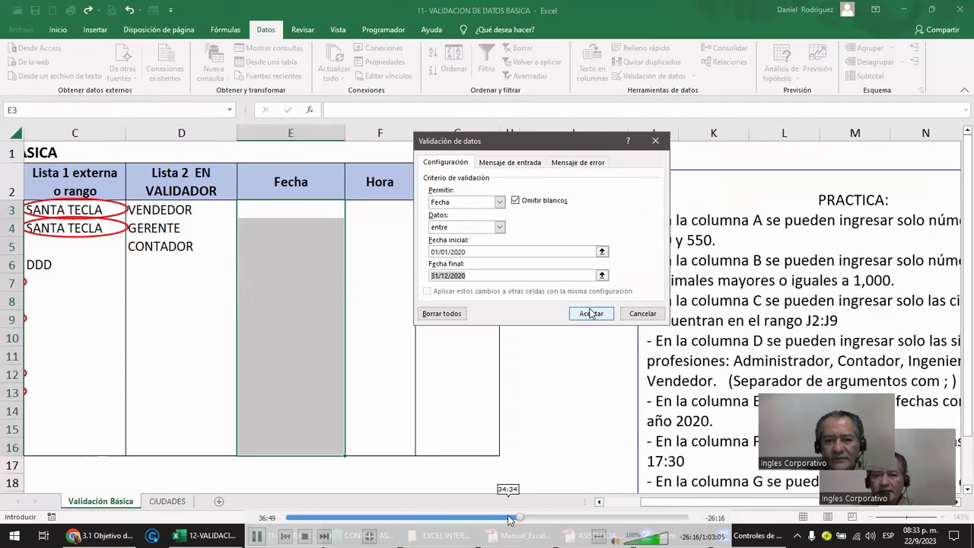
{"action": "left_click", "coordinate": [509, 520]}
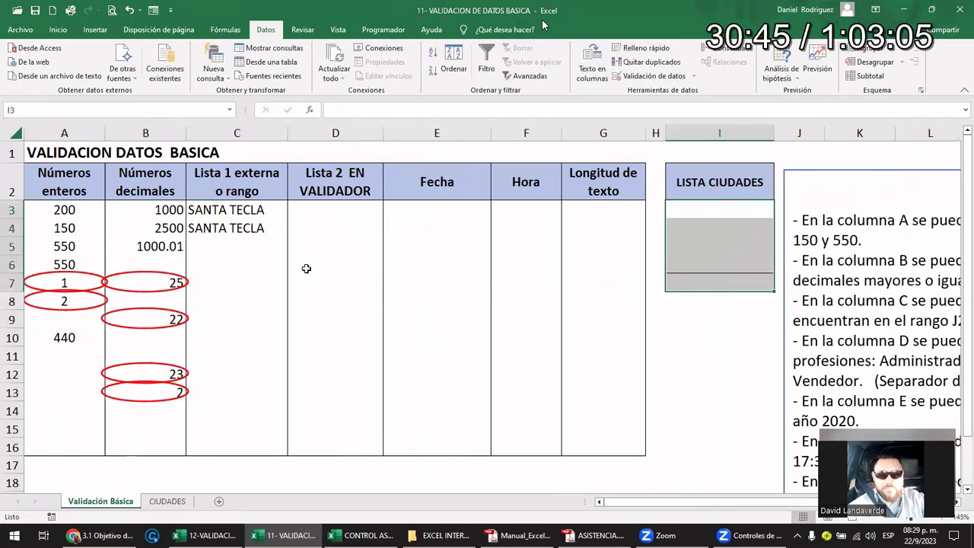
- Seek to the CONTADOR;VENDEDOR;GERENTE list validation, then return VLC to a normal window
{"action": "key", "text": "Right"}
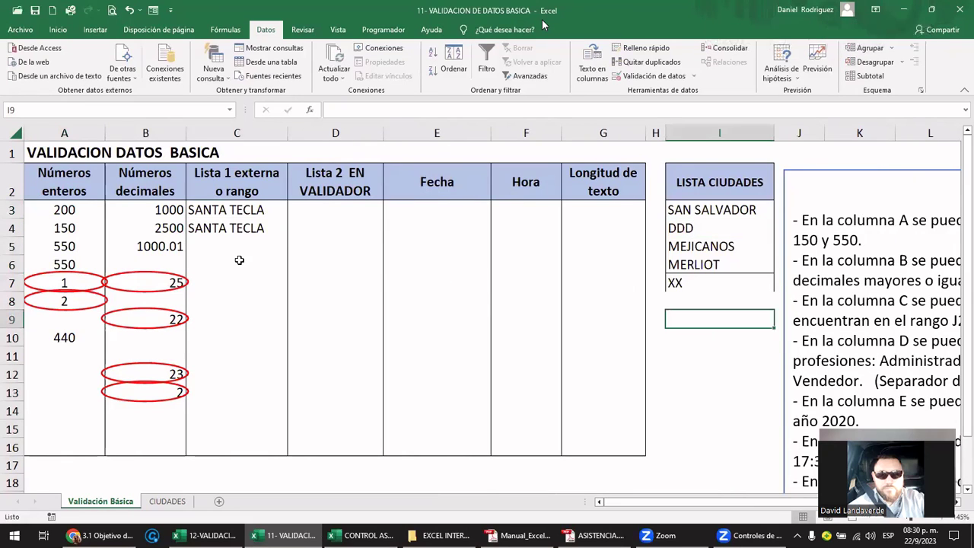
{"action": "key", "text": "Right"}
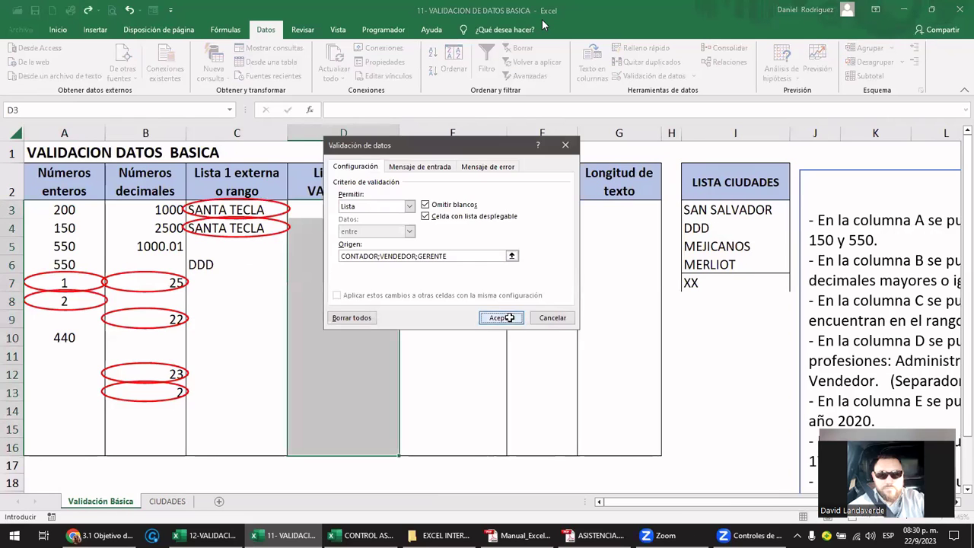
{"action": "key", "text": "Right"}
{"action": "key", "text": "Left"}
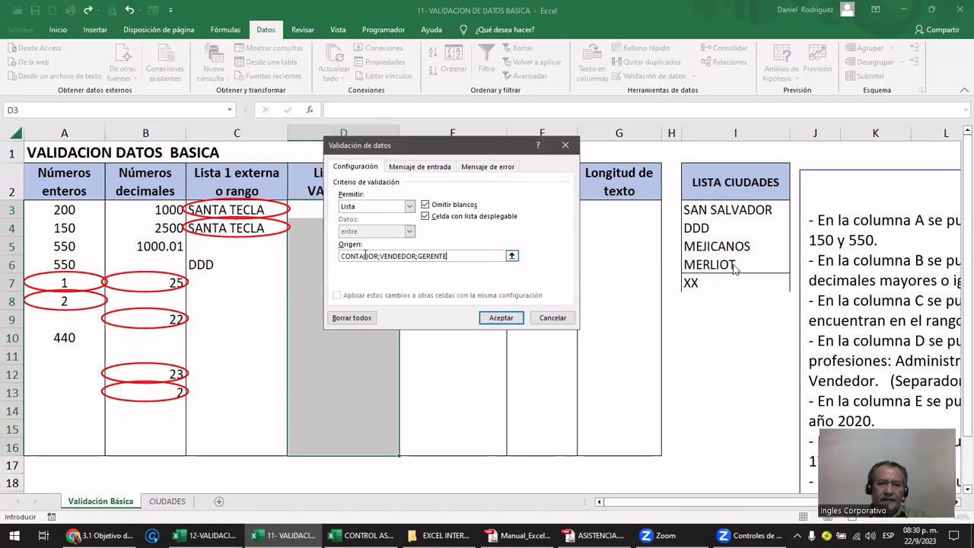
{"action": "double_click", "coordinate": [596, 345]}
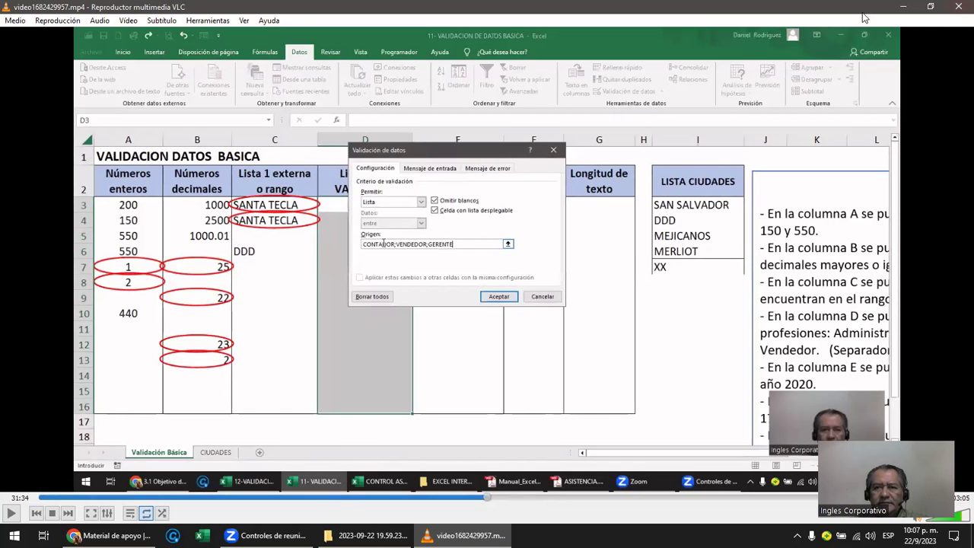
- Close VLC, move from the Zoom recordings folder to Descargas, and minimize Explorer
{"action": "left_click", "coordinate": [959, 6]}
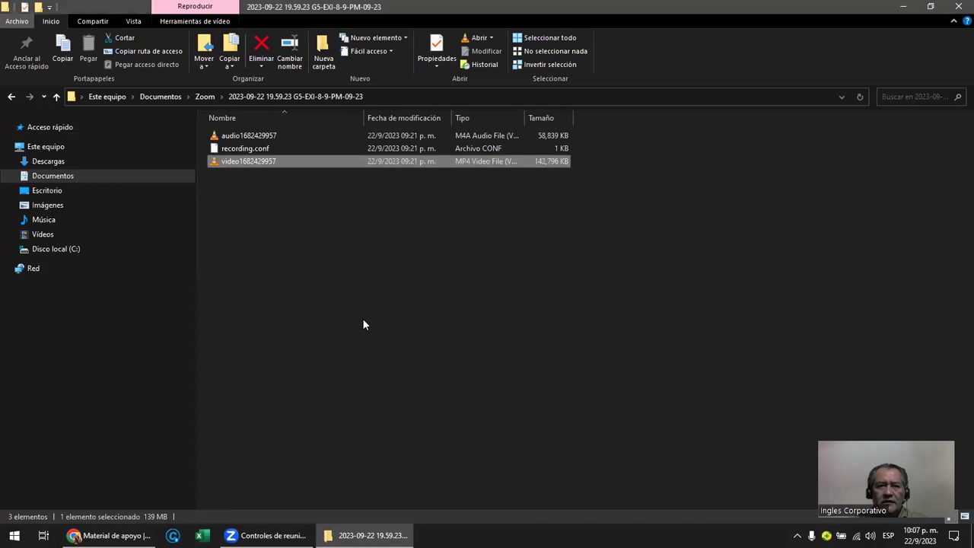
{"action": "left_click", "coordinate": [57, 99]}
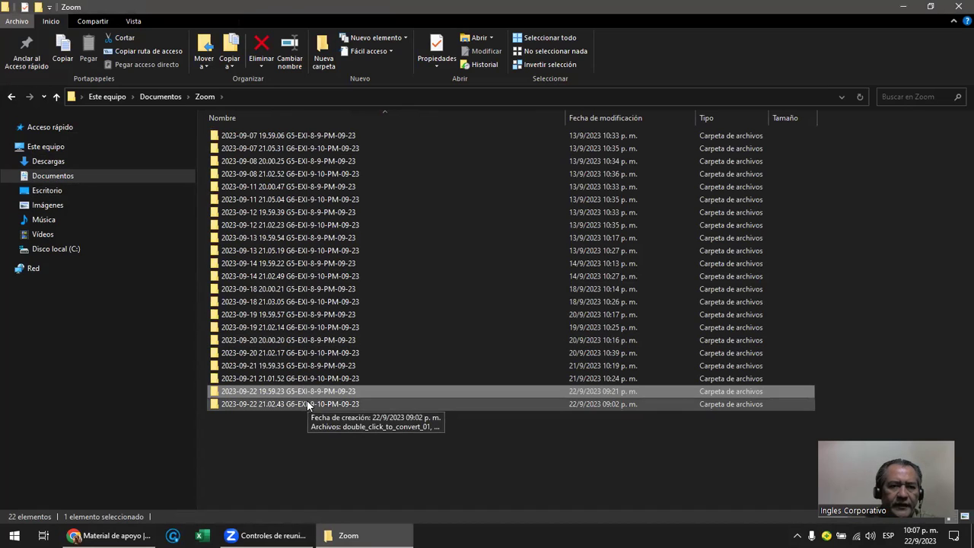
{"action": "mouse_move", "coordinate": [109, 424]}
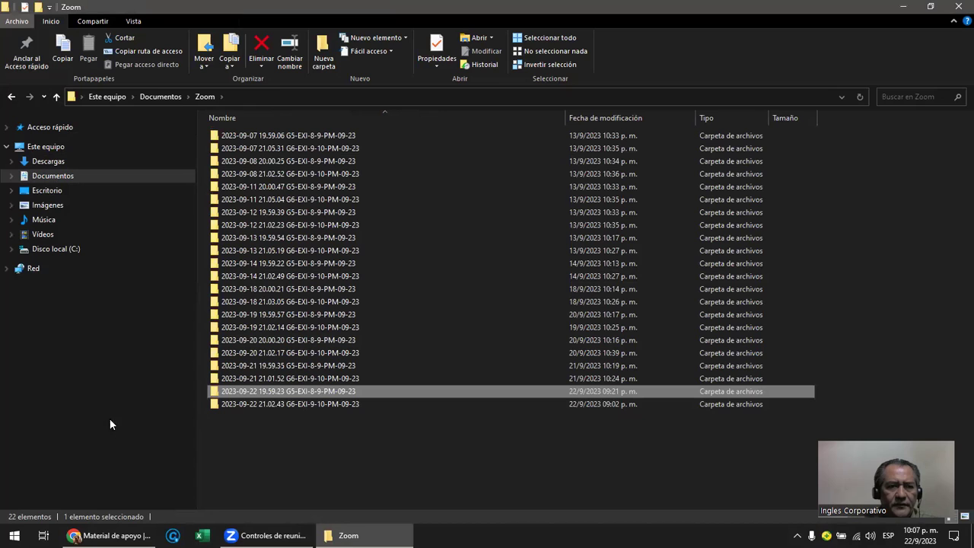
{"action": "left_click", "coordinate": [48, 162]}
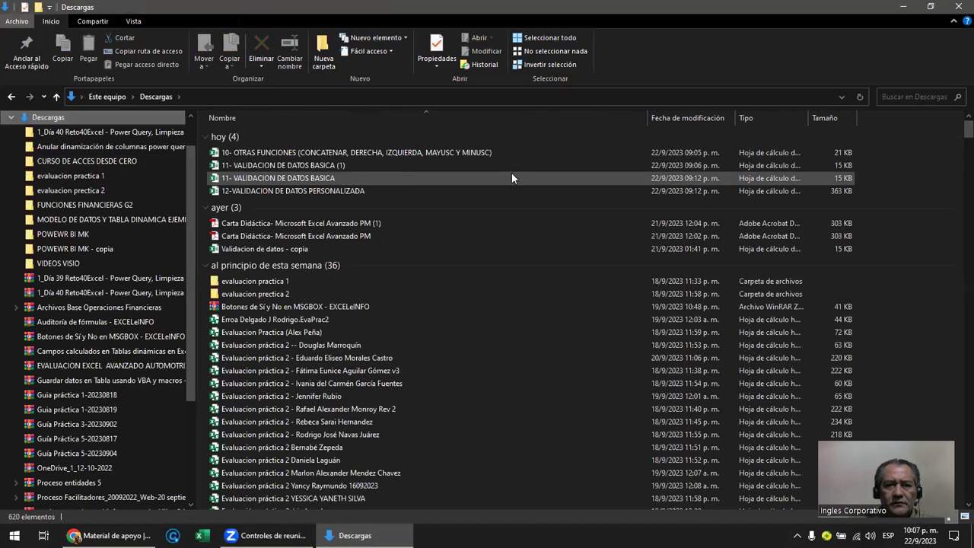
{"action": "left_click", "coordinate": [903, 6]}
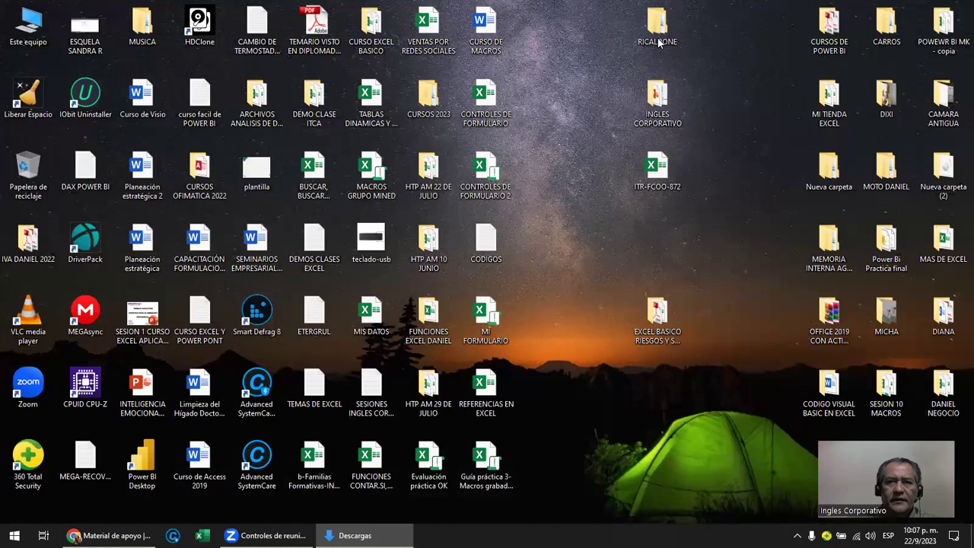
- Browse INGLES CORPORATIVO, EXCEL INTERMEDIO and GRUPO 8 PM, ending with the ASISTENCIA PDF open
{"action": "double_click", "coordinate": [657, 95]}
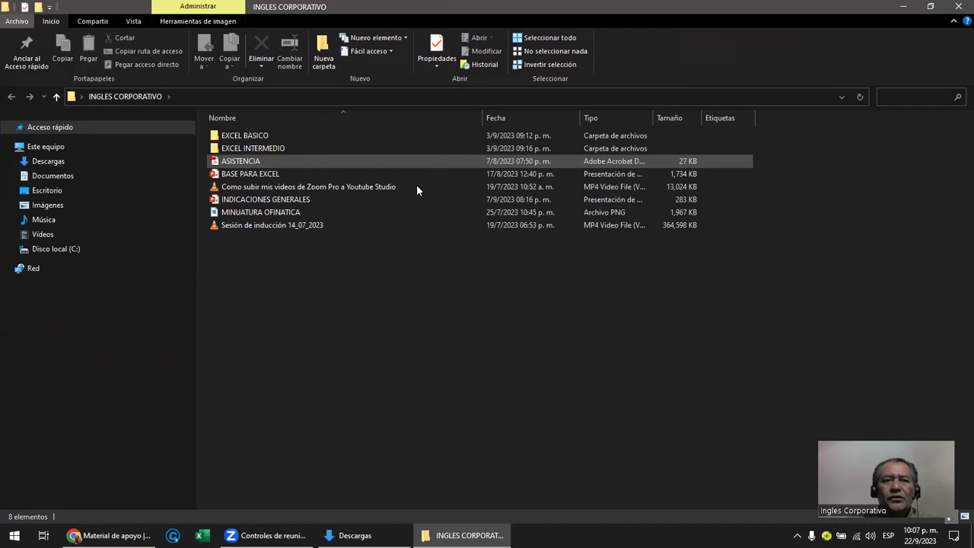
{"action": "double_click", "coordinate": [232, 150]}
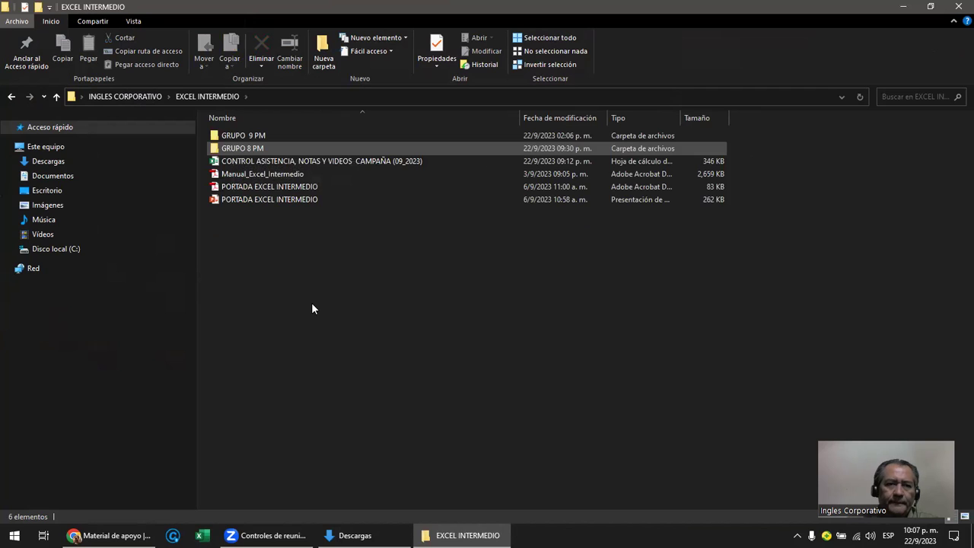
{"action": "double_click", "coordinate": [262, 150]}
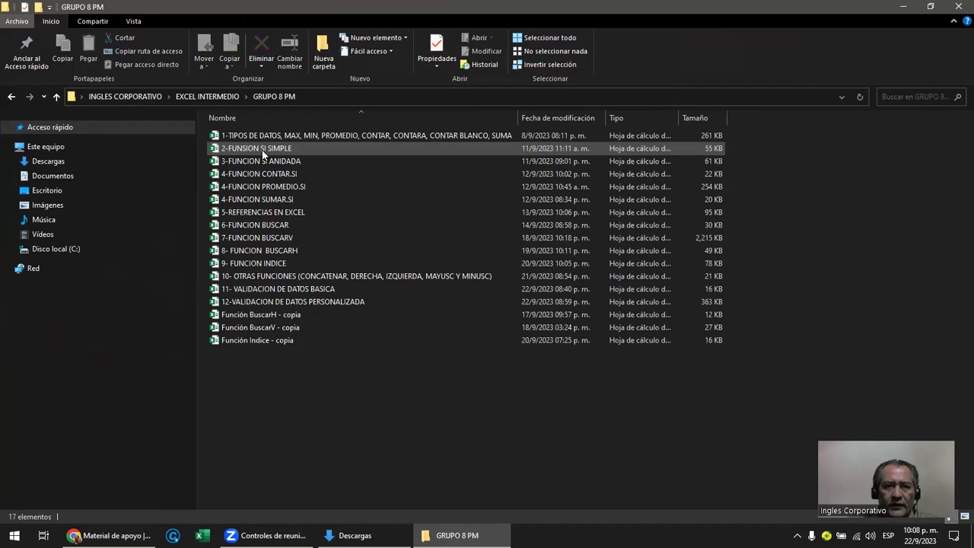
{"action": "left_click", "coordinate": [56, 98]}
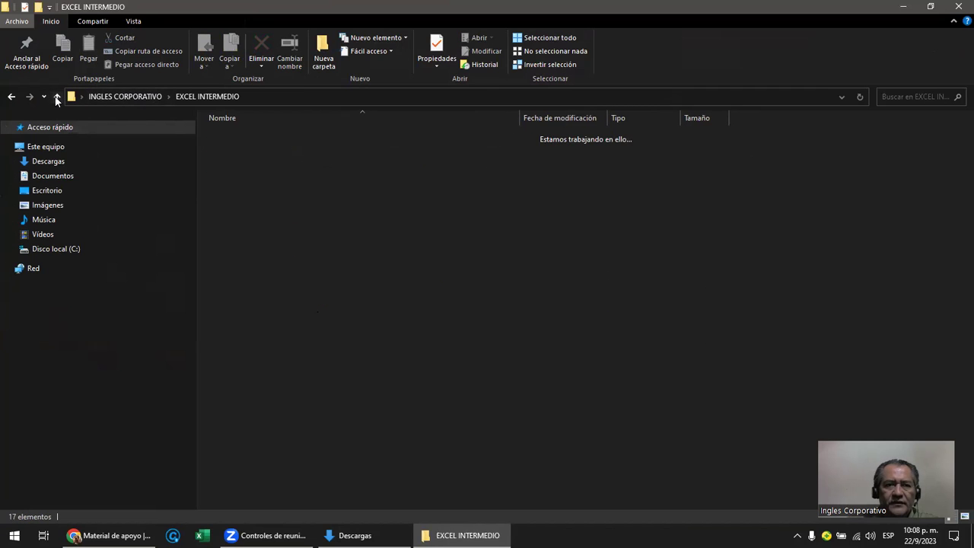
{"action": "left_click", "coordinate": [57, 98]}
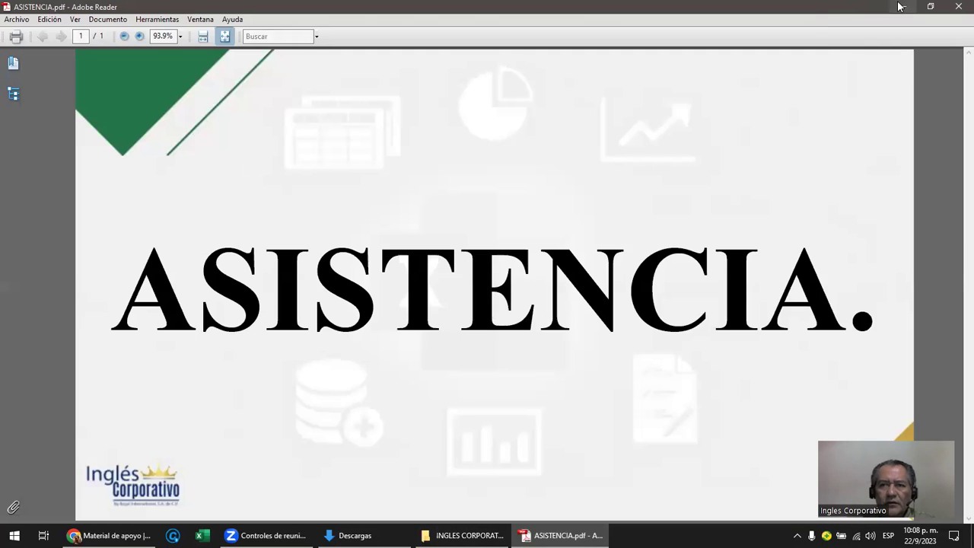
- Open the CONTROL ASISTENCIA, NOTAS Y VIDEOS CAMPAÑA (09_2023) workbook from EXCEL INTERMEDIO
{"action": "left_click", "coordinate": [899, 7]}
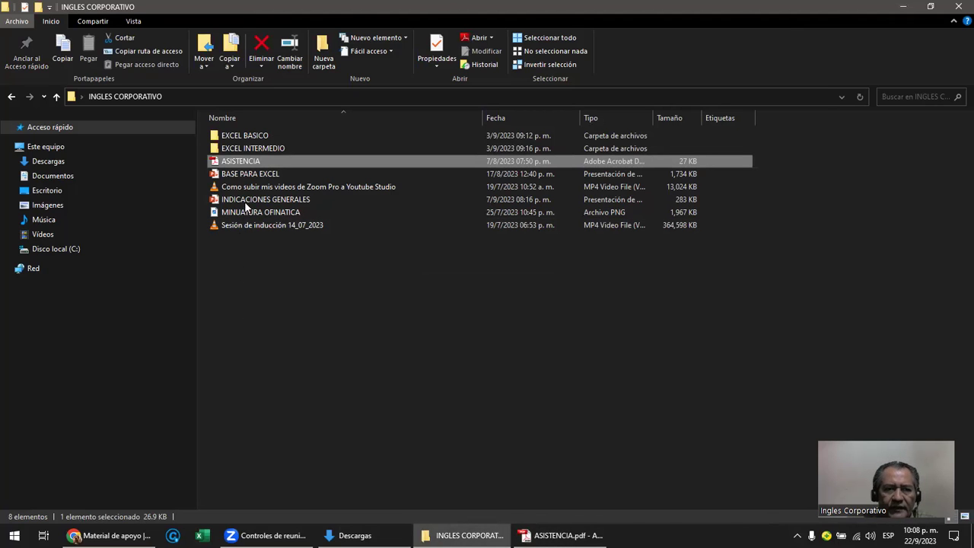
{"action": "double_click", "coordinate": [256, 150]}
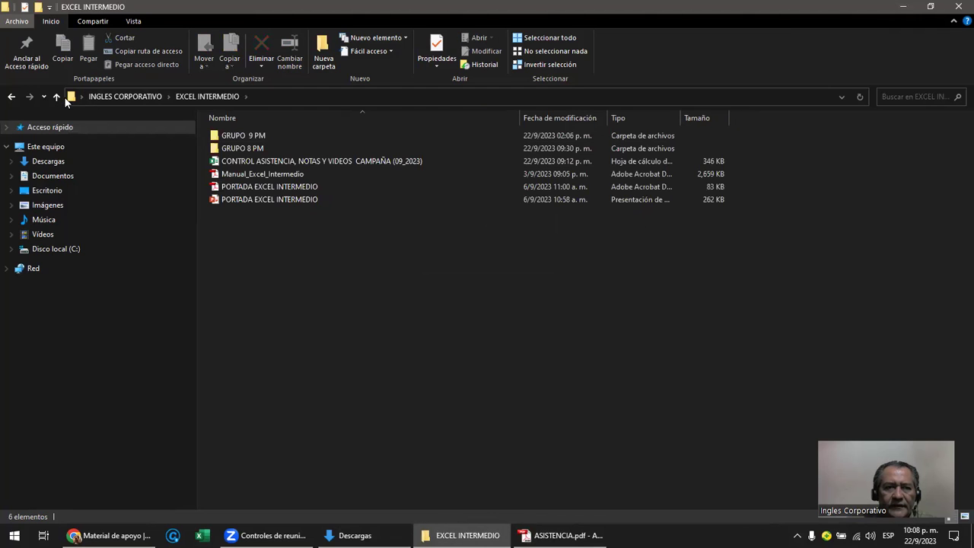
{"action": "double_click", "coordinate": [291, 161]}
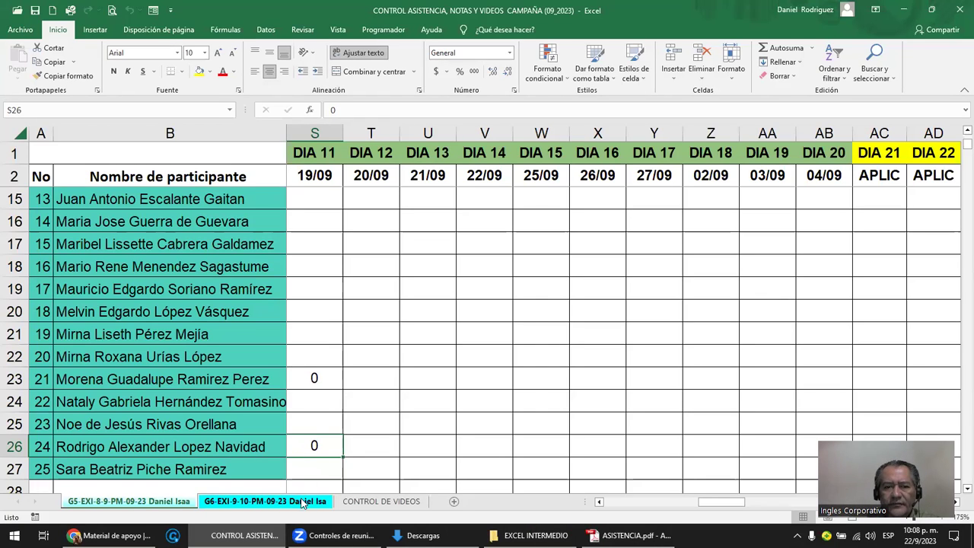
- Switch to the G6-EXI-9-10-PM-09-23 attendance sheet for the 9–10 PM group
{"action": "left_click", "coordinate": [264, 500]}
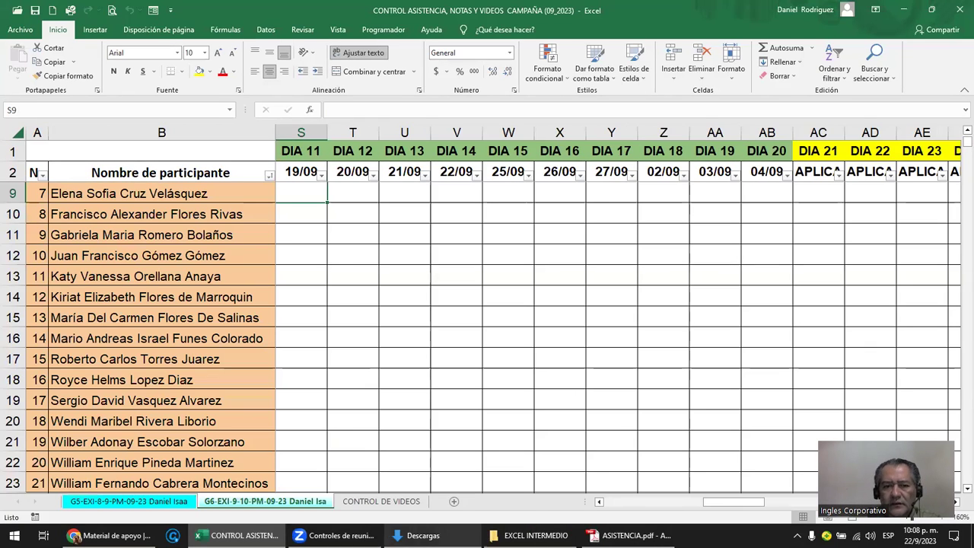